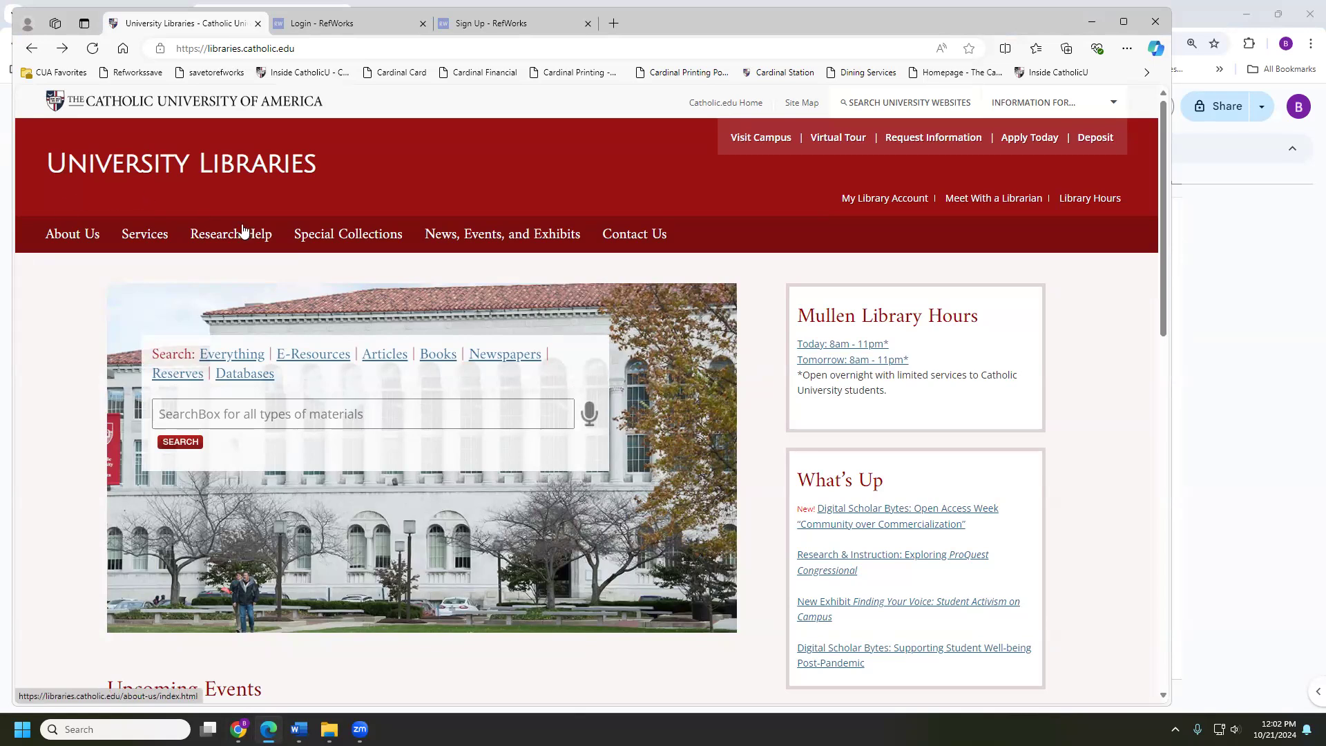
# Go from Research Help to the library's Citation Tools page and follow the RefWorks Sign Up link
pyautogui.moveTo(246, 232)
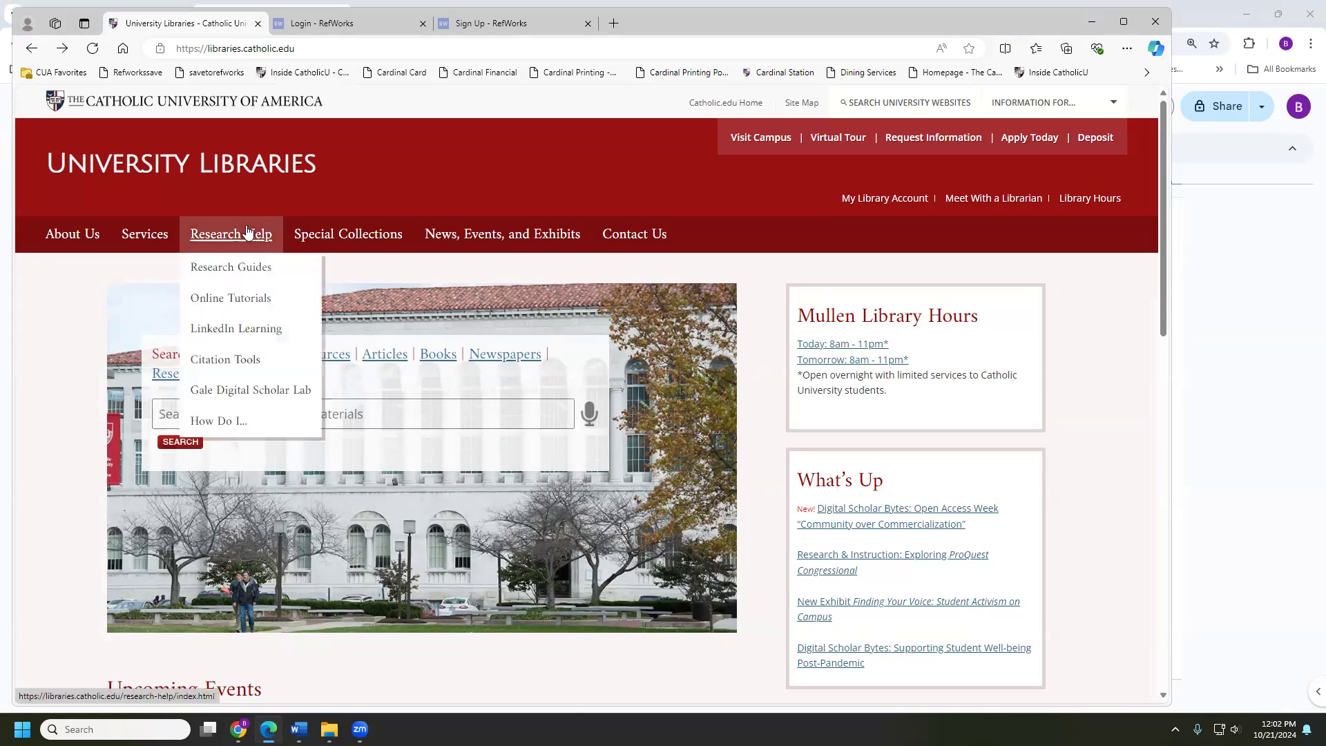
pyautogui.click(231, 358)
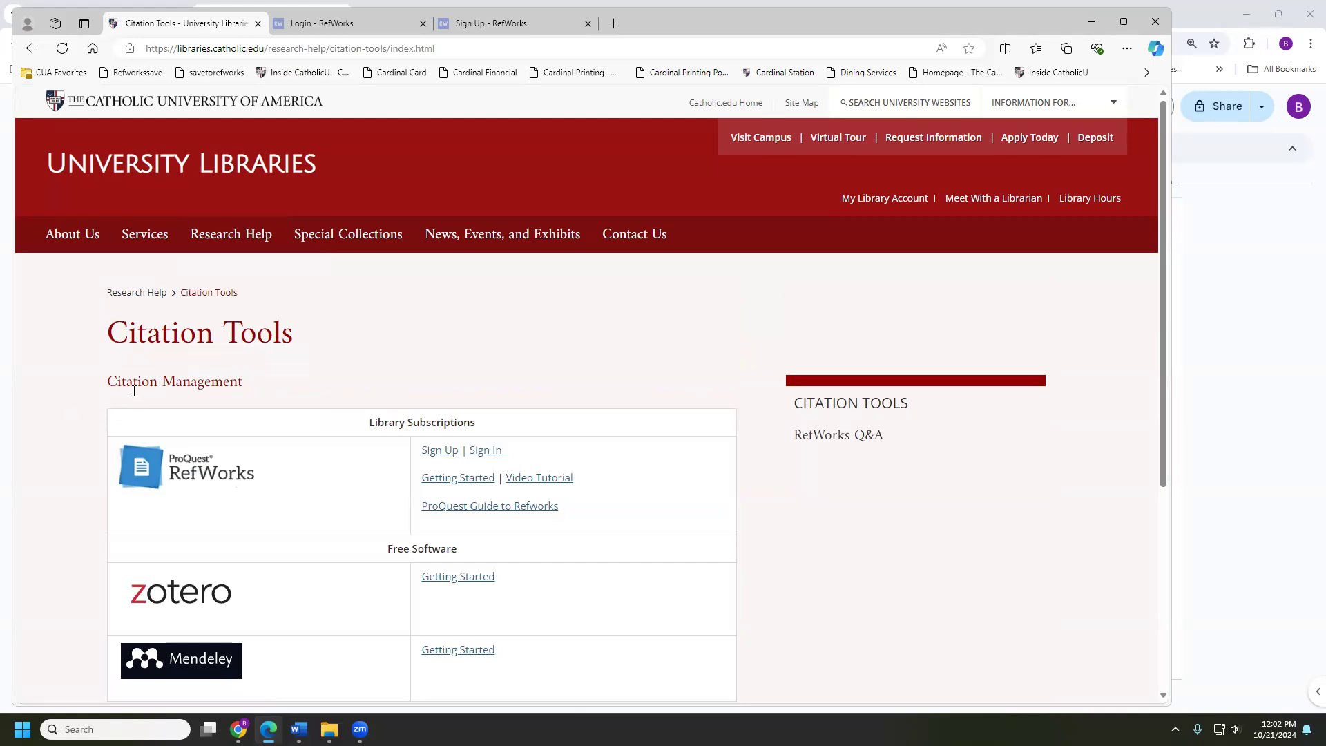
pyautogui.scroll(-1, 145, 401)
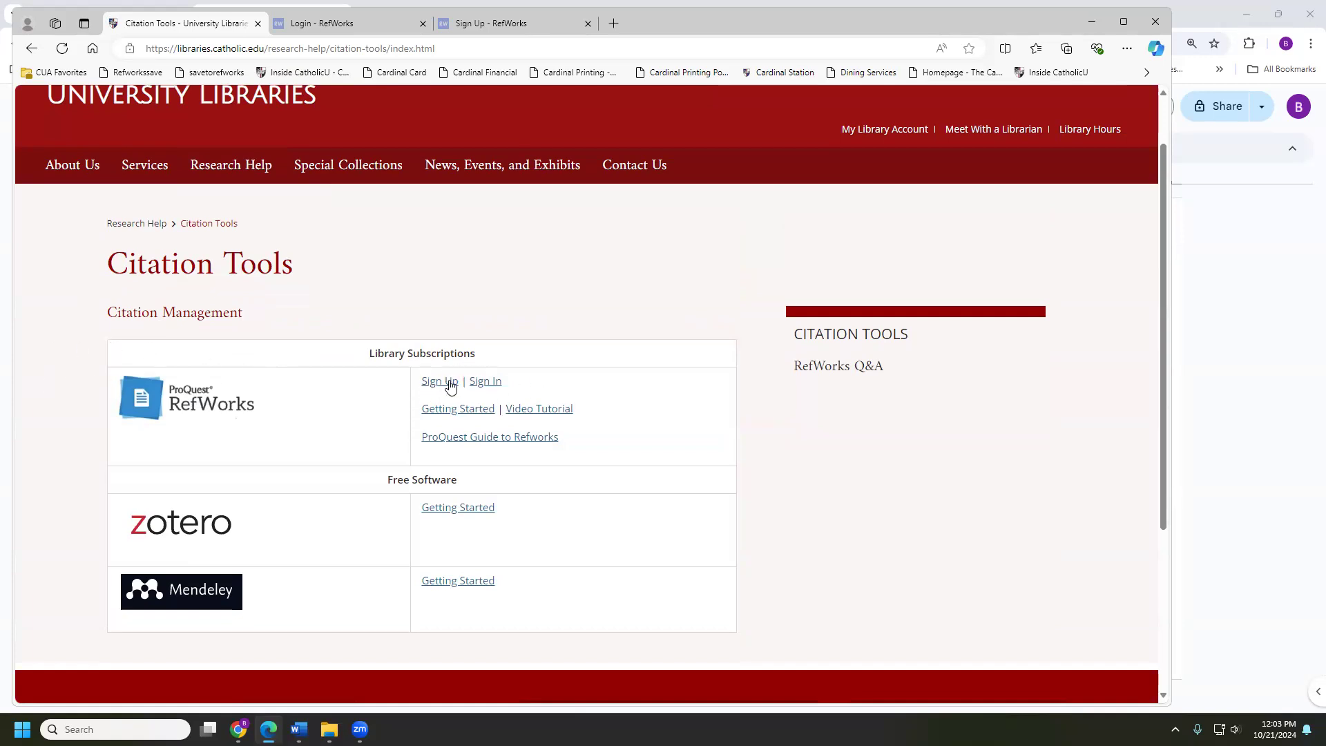
pyautogui.click(467, 31)
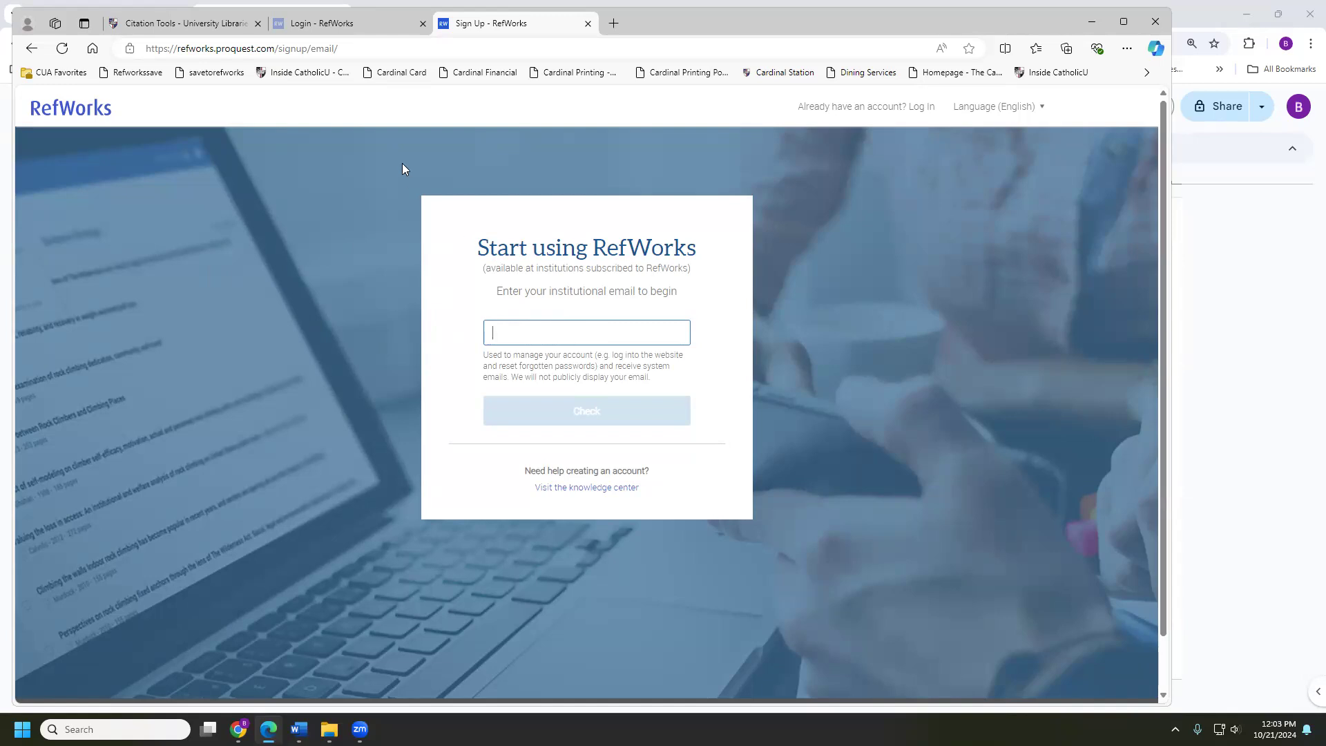
# Review the RefWorks sign-in page and its email field, then minimize Edge to reveal the slides
pyautogui.click(310, 26)
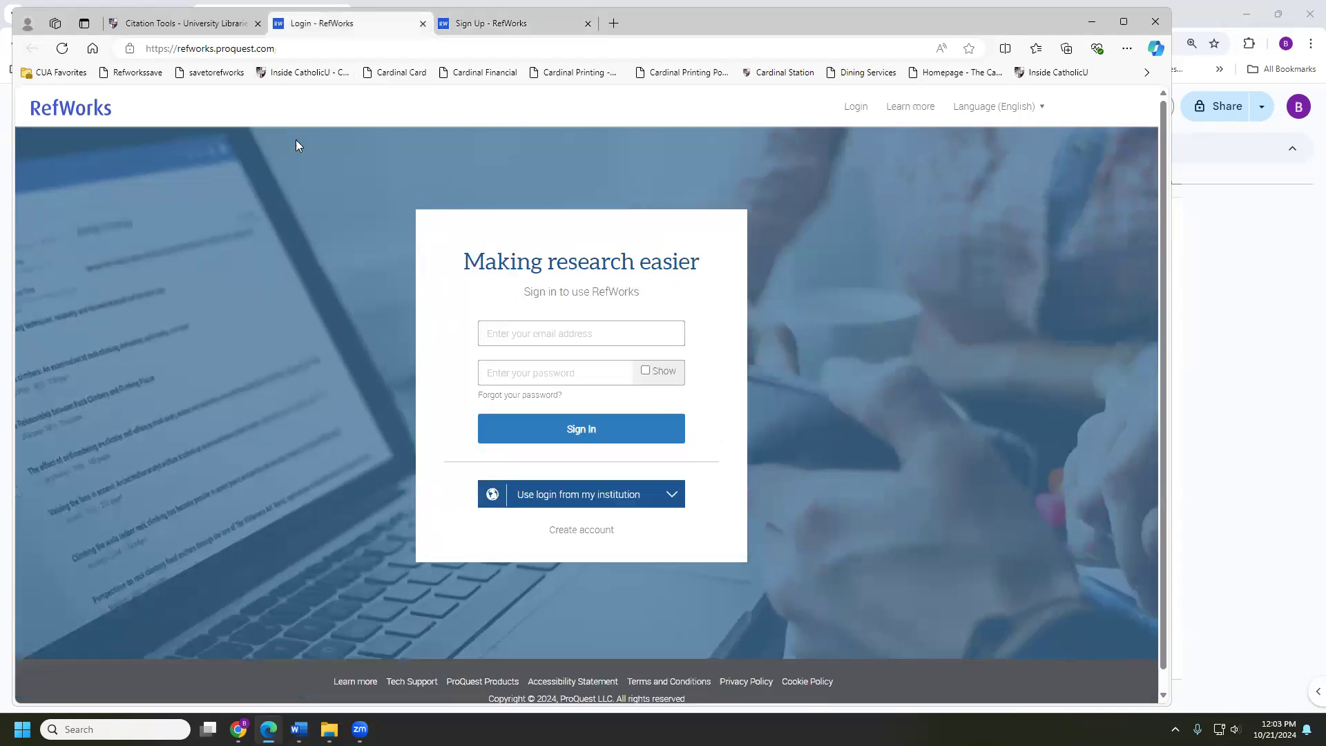
pyautogui.click(172, 21)
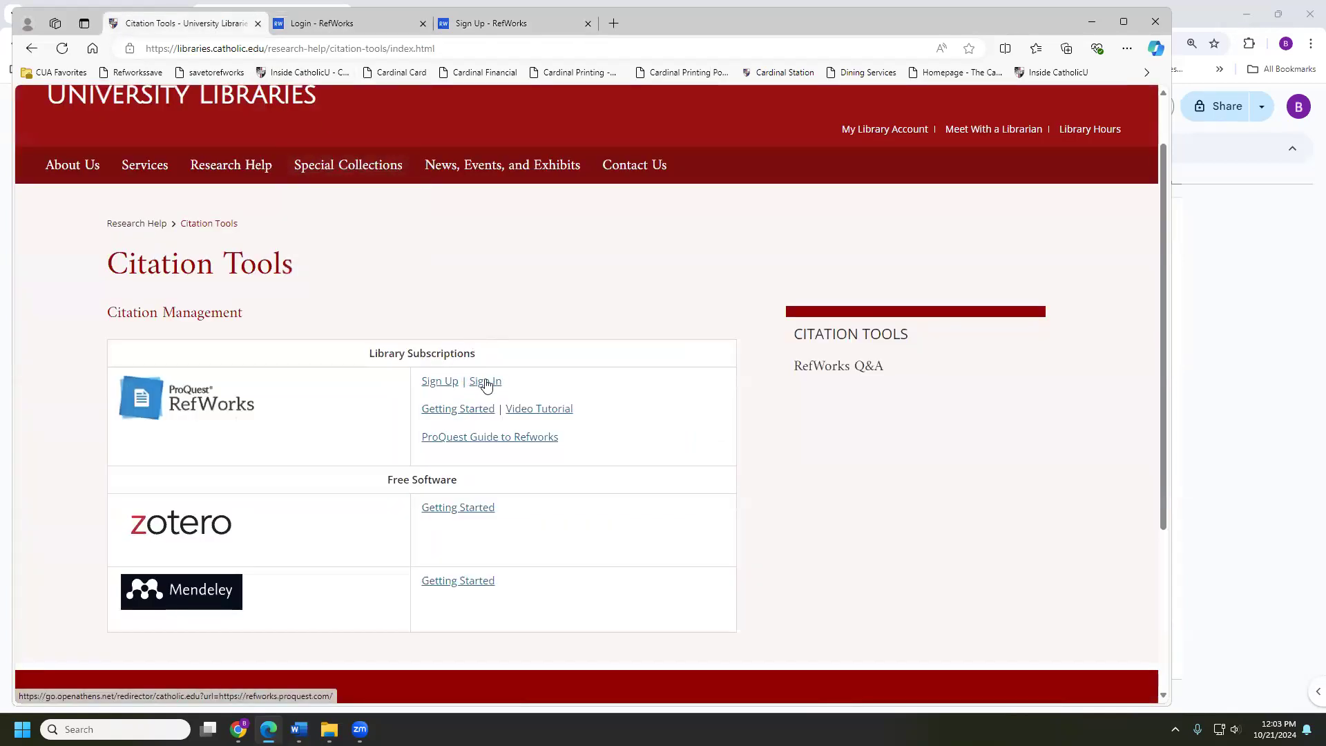
pyautogui.click(296, 30)
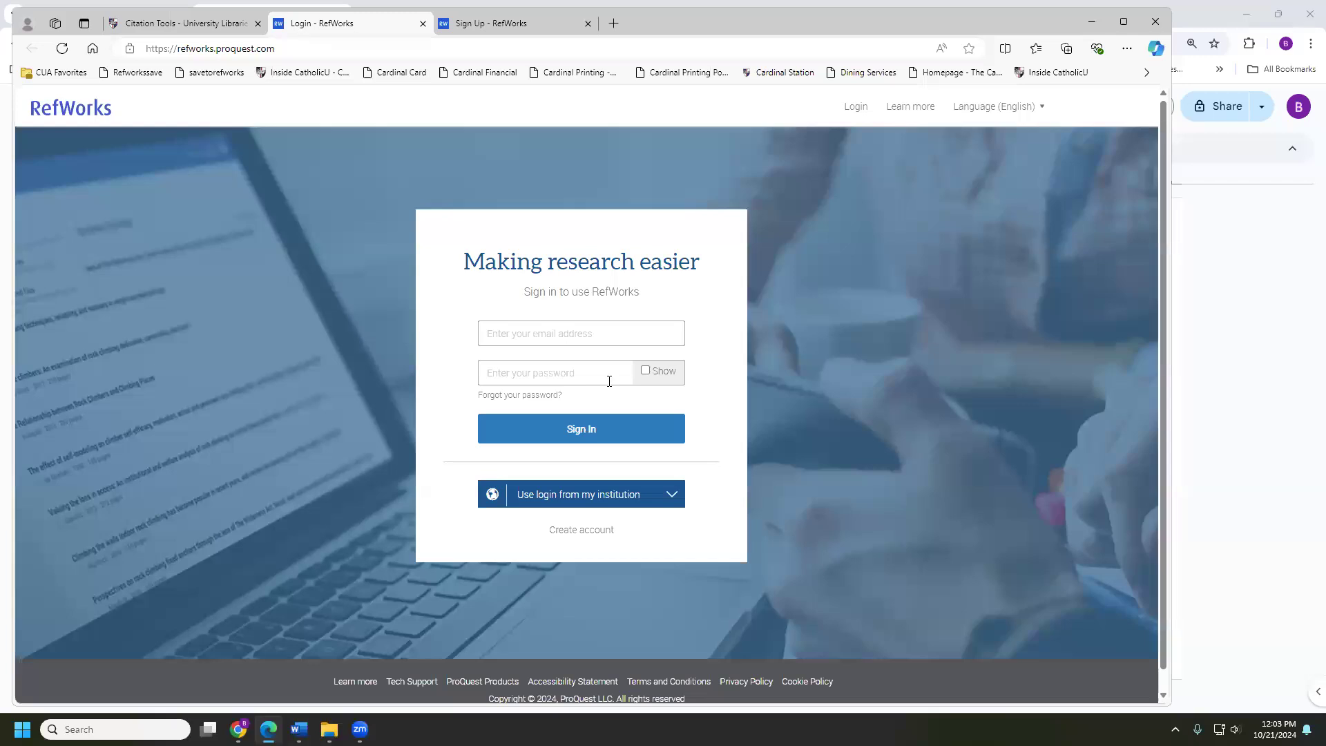
pyautogui.click(536, 329)
pyautogui.click(1096, 23)
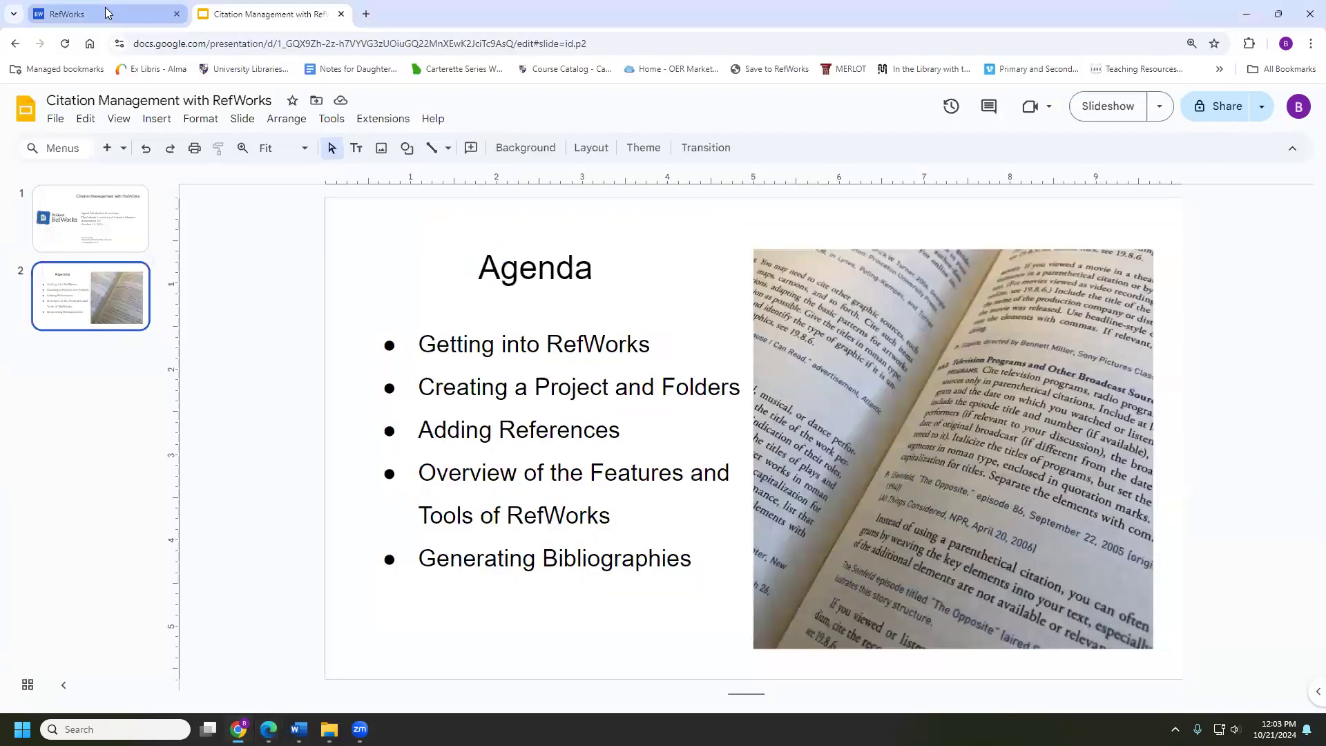
# Bring up the empty Untitled Project RefWorks library in Chrome
pyautogui.click(107, 14)
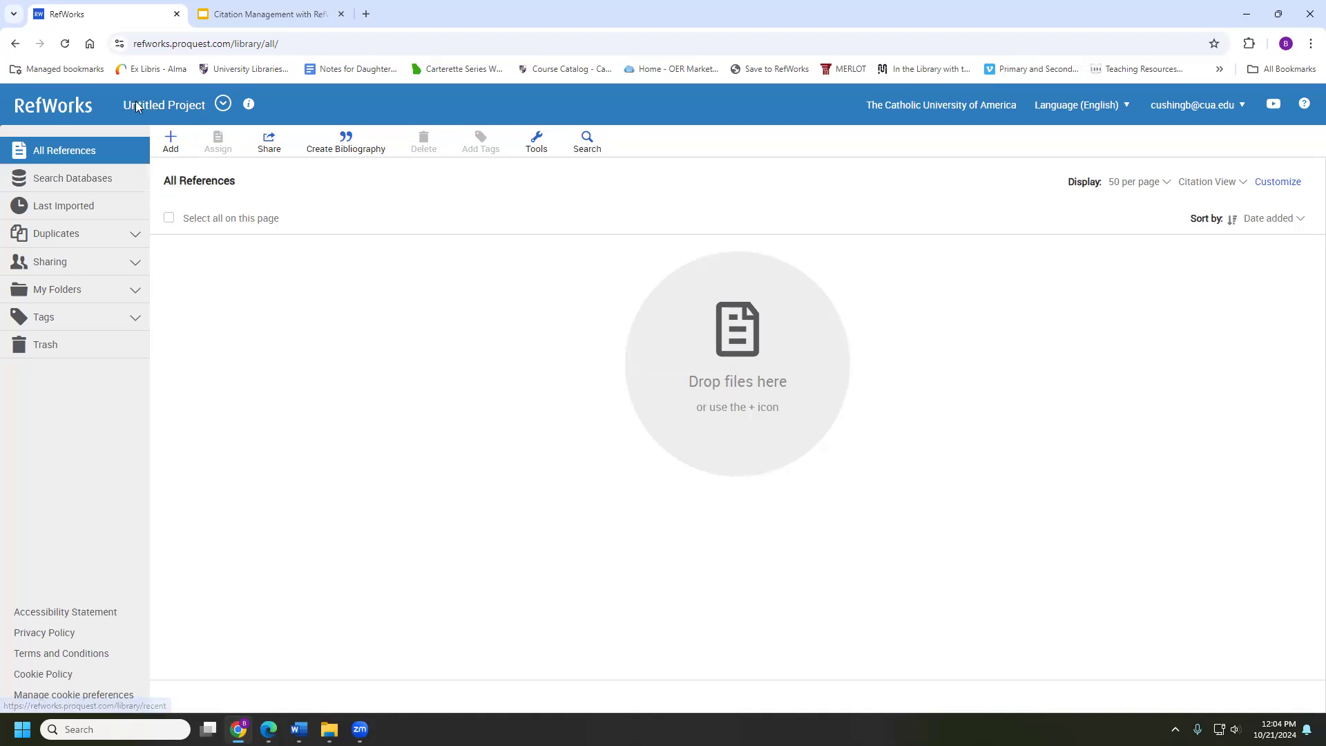
# Go to Manage projects and show the Actions menu for the Untitled Project
pyautogui.click(222, 104)
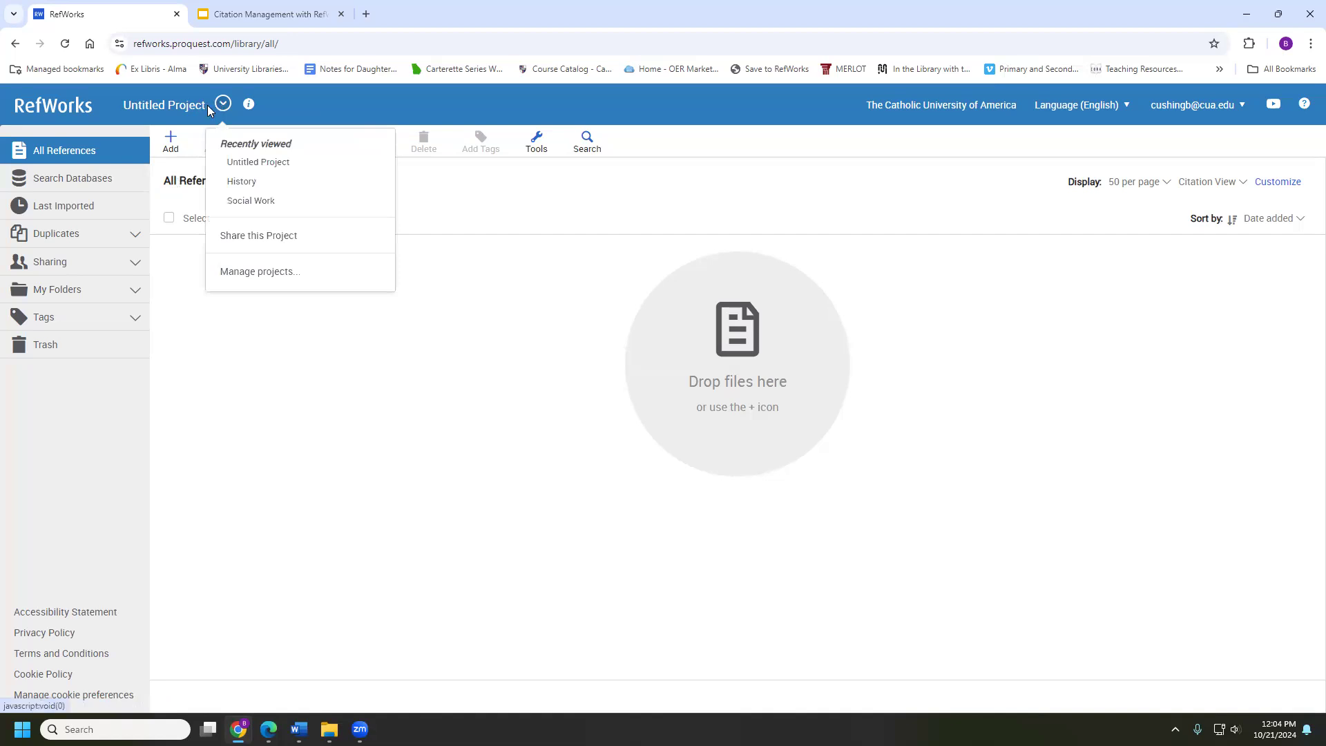
pyautogui.click(242, 271)
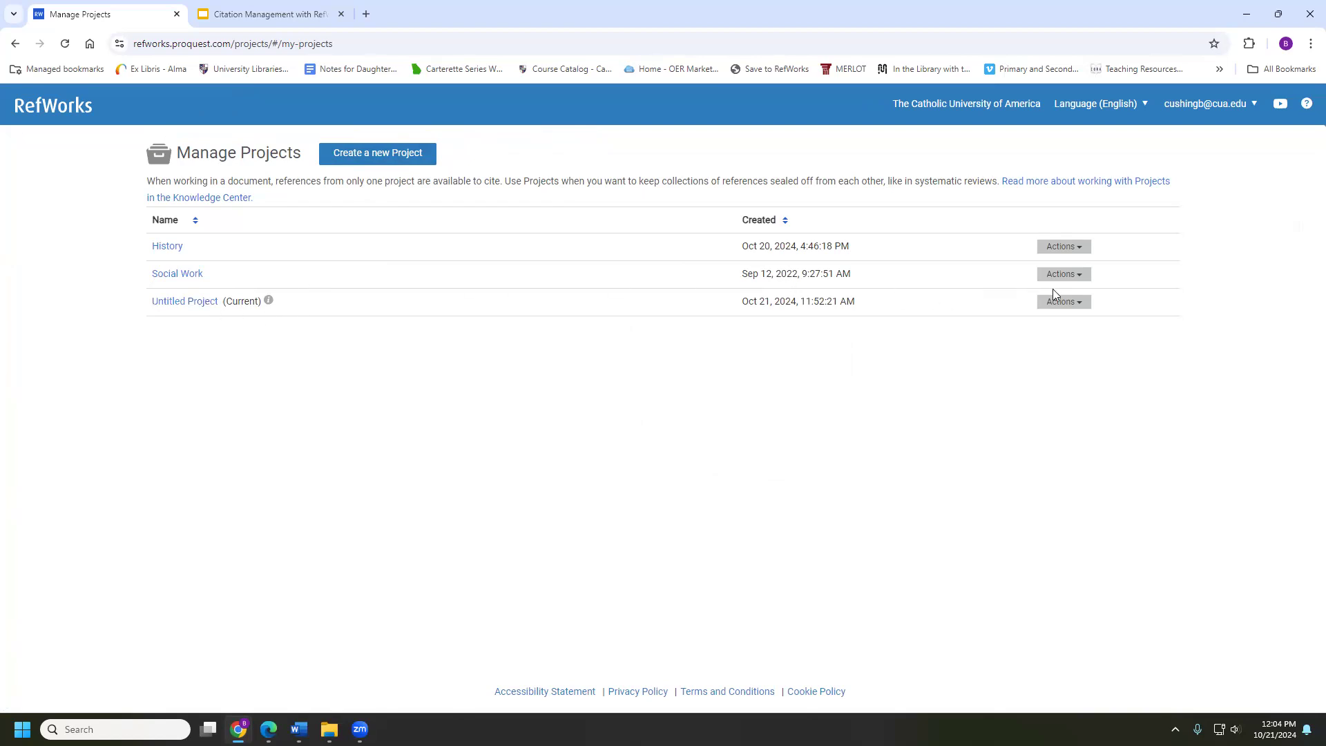
pyautogui.click(1072, 302)
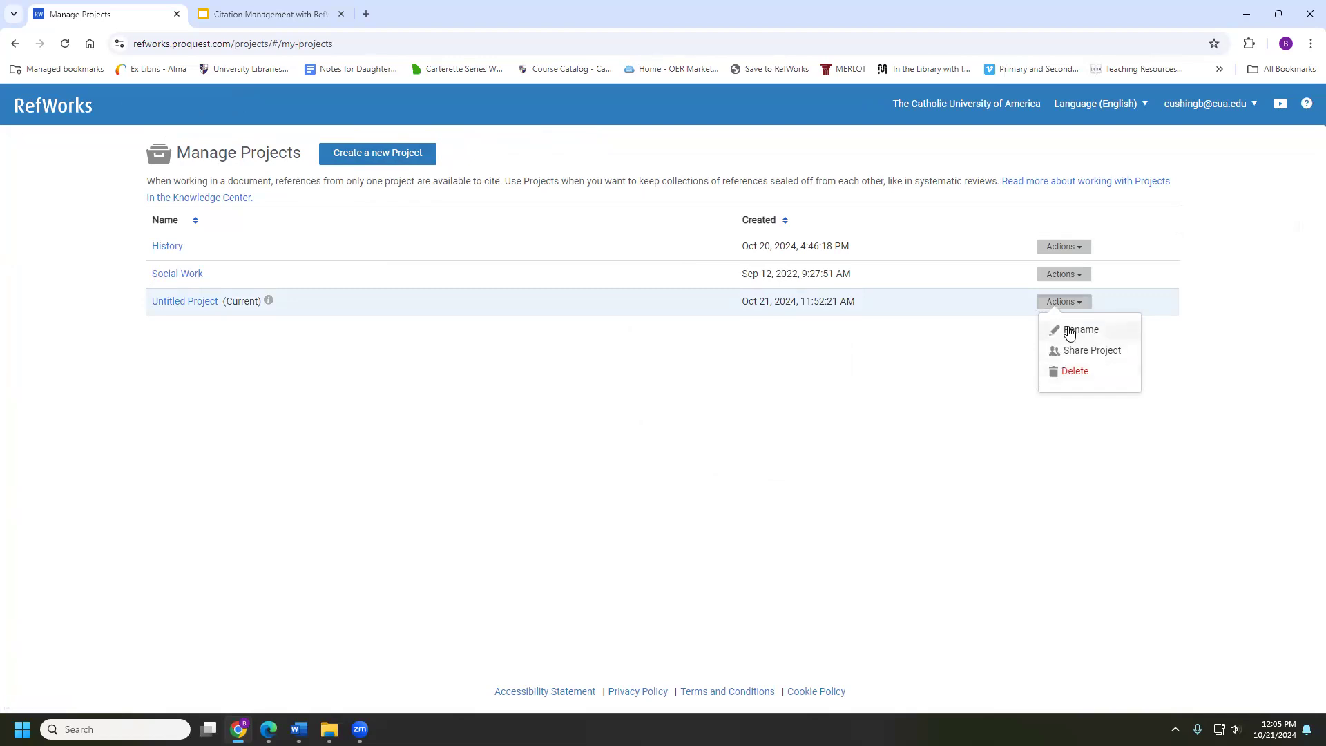
# Rename the Untitled Project to 'Cognitive Behavioral Therapy' and save it
pyautogui.click(1069, 331)
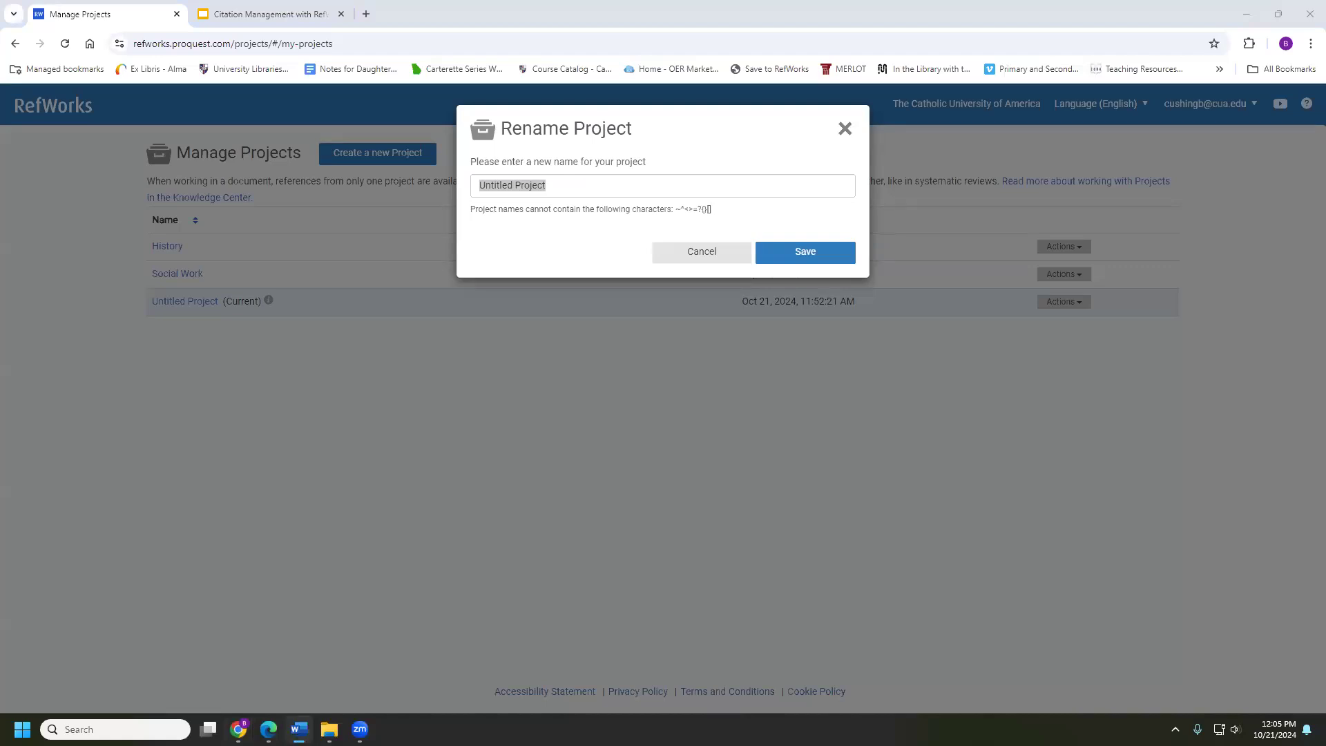
pyautogui.tripleClick(599, 181)
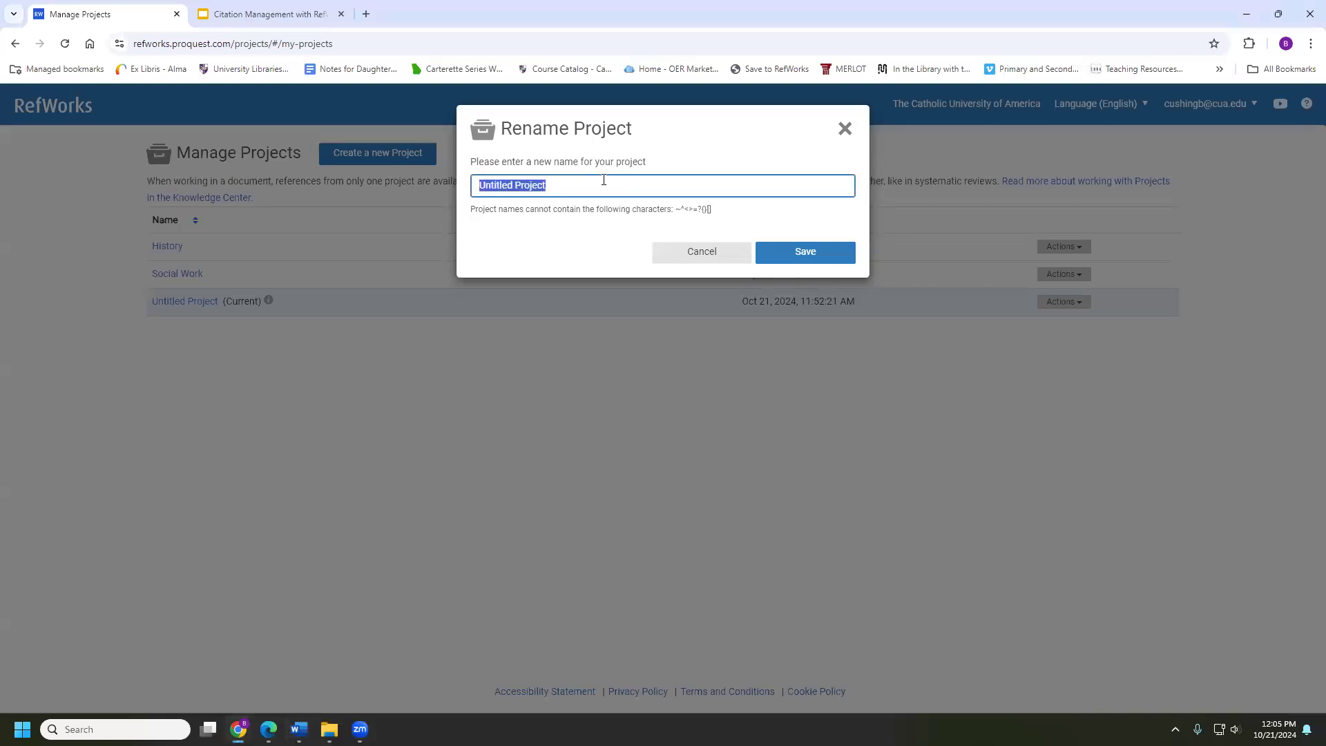
pyautogui.write('Cognitive Behavioral Therapy')
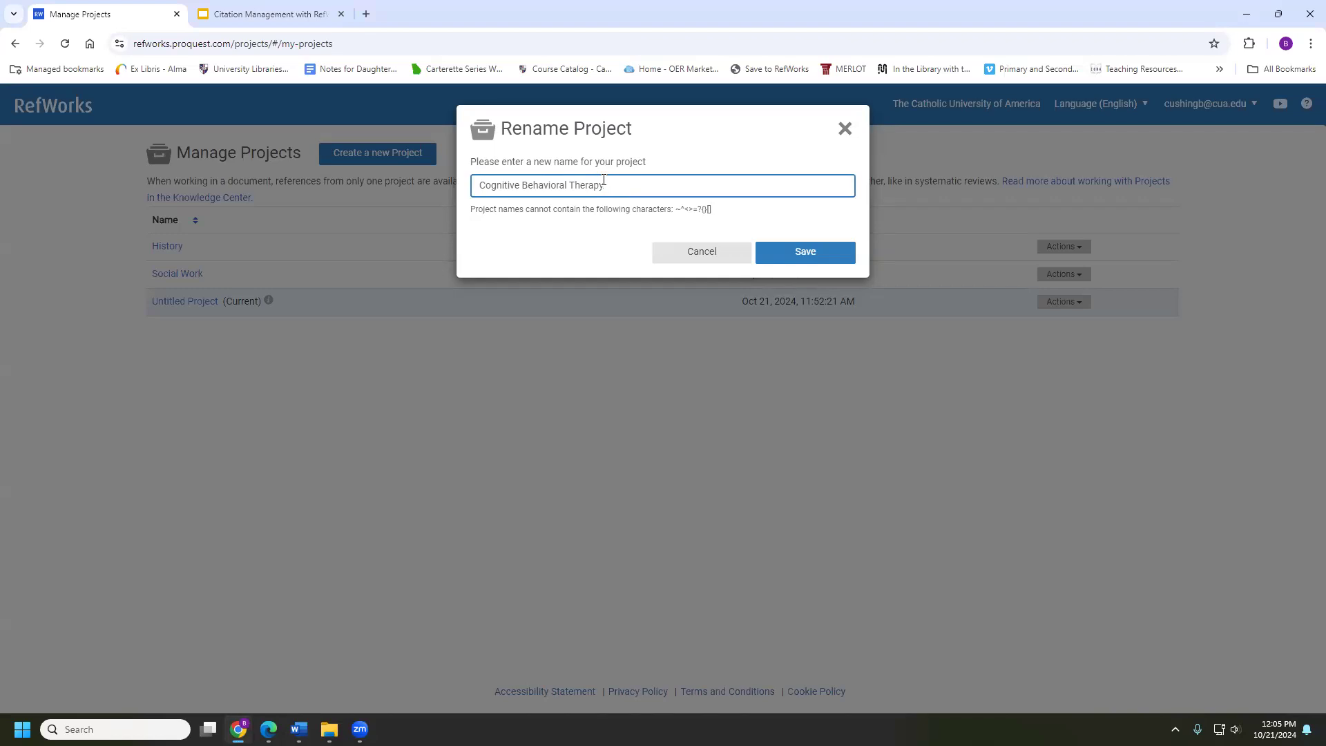
pyautogui.click(802, 250)
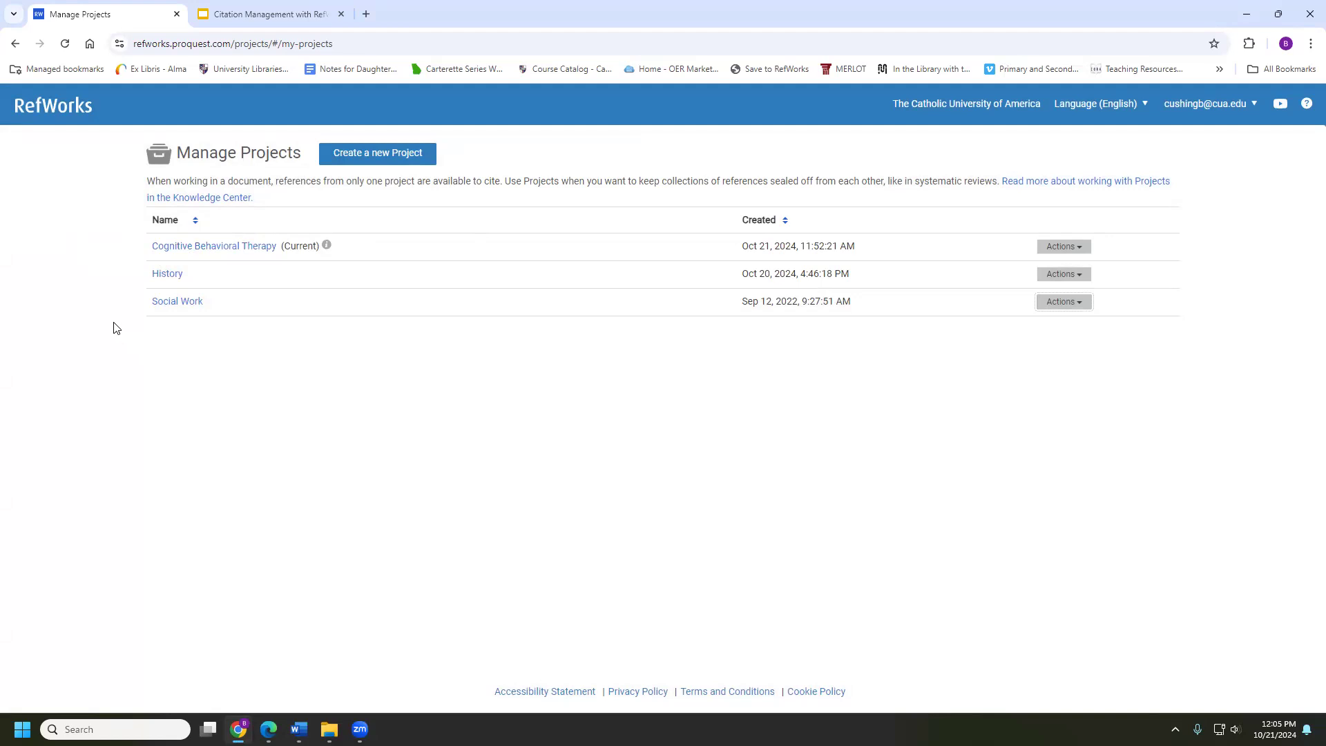
# Show History's Set as Current Project option, then open the Cognitive Behavioral Therapy project
pyautogui.click(1051, 276)
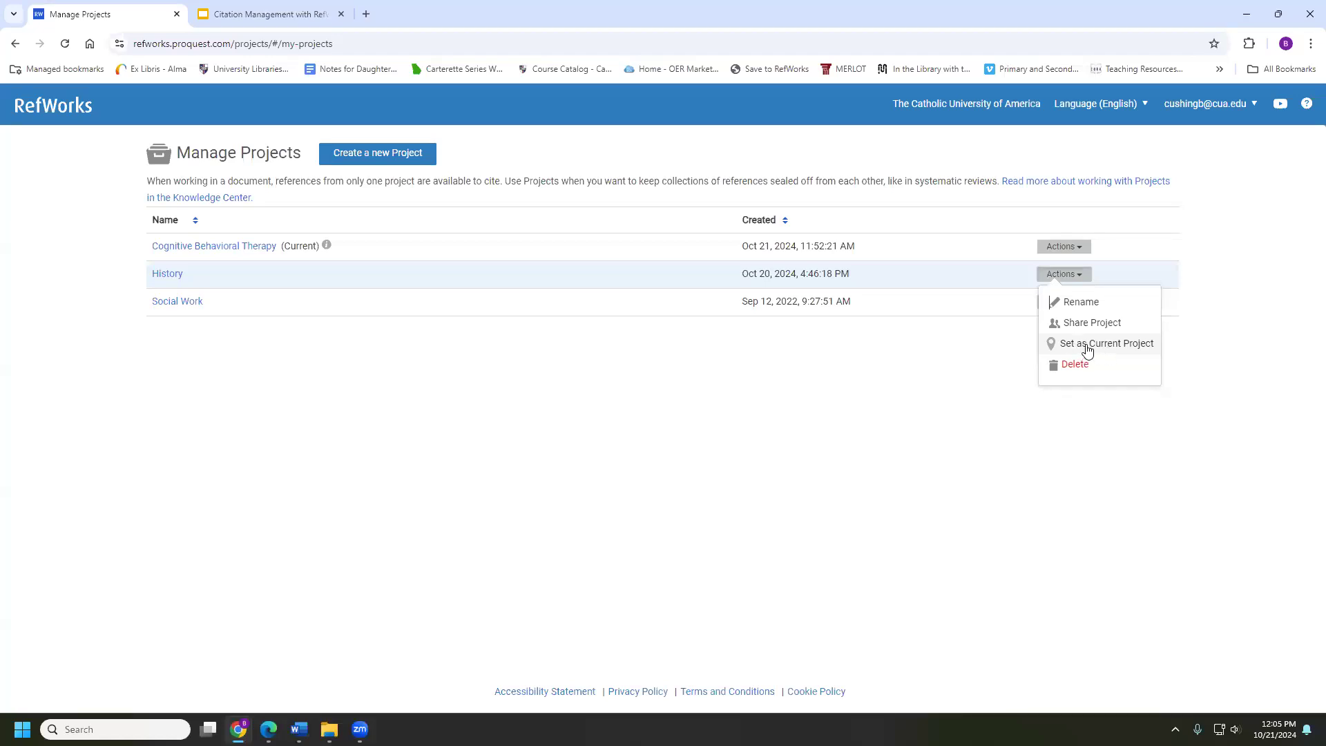
pyautogui.click(138, 253)
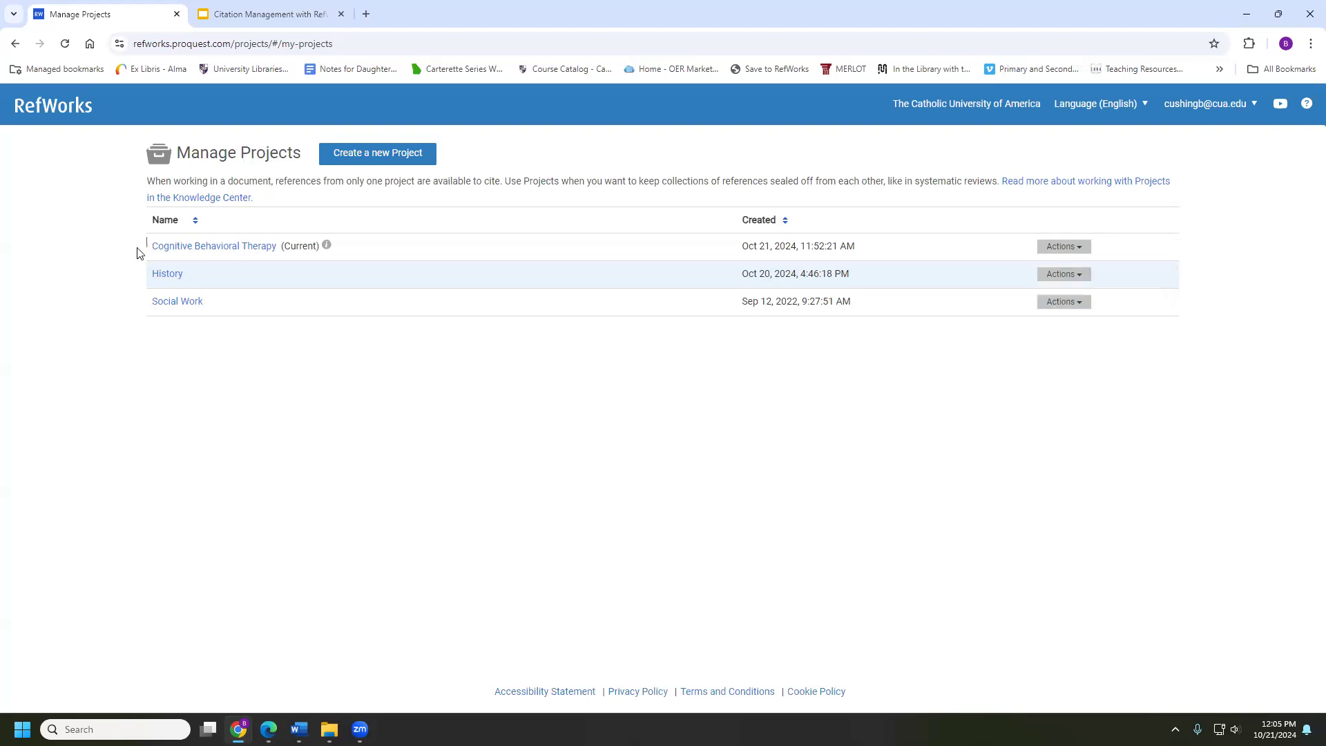
pyautogui.click(185, 250)
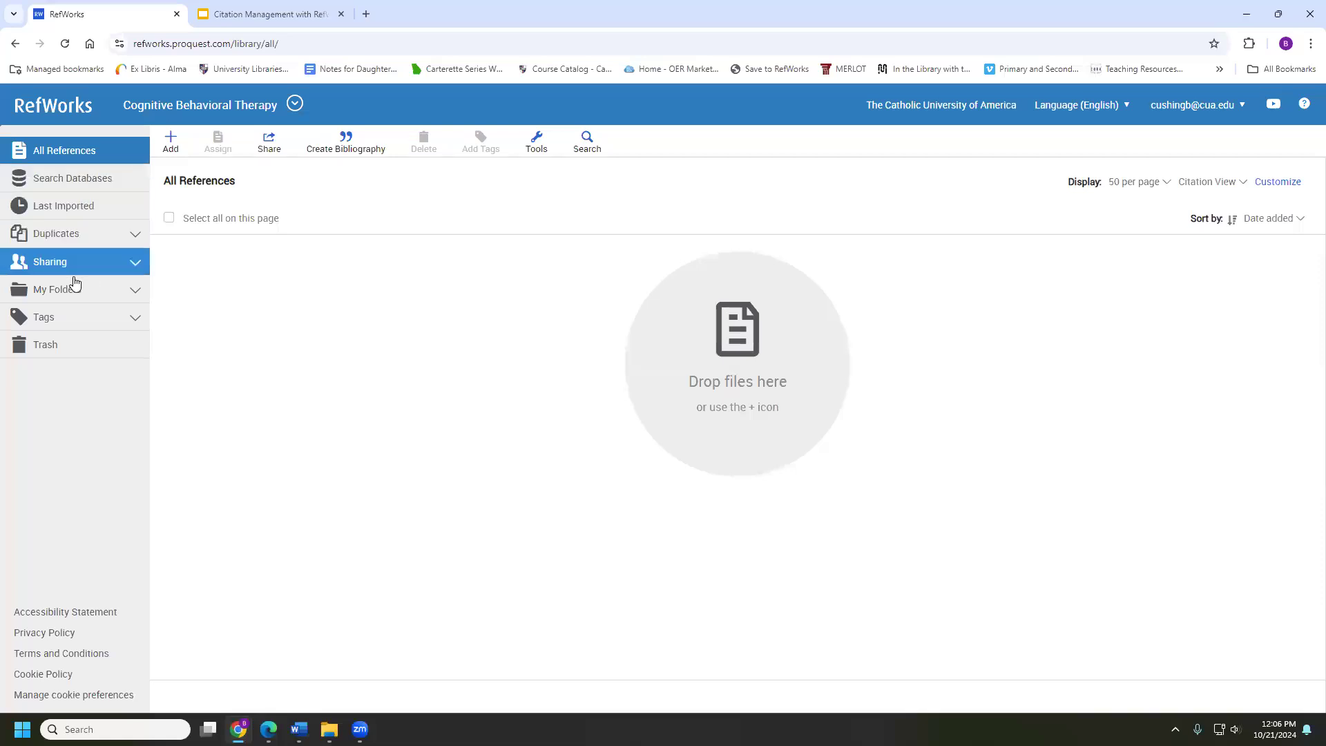
# Add a folder named 'CBT Beck' under My Folders
pyautogui.click(110, 290)
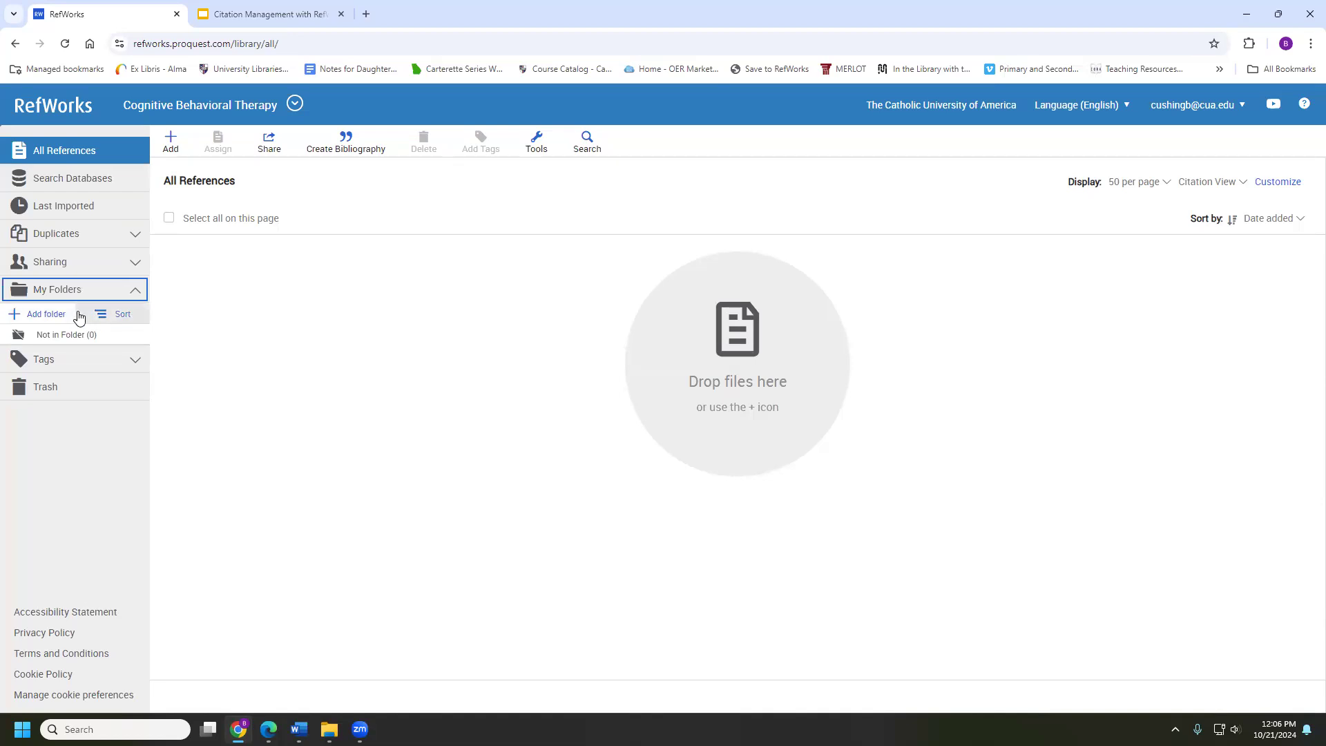
pyautogui.click(41, 313)
pyautogui.hotkey('alt', 'Tab')
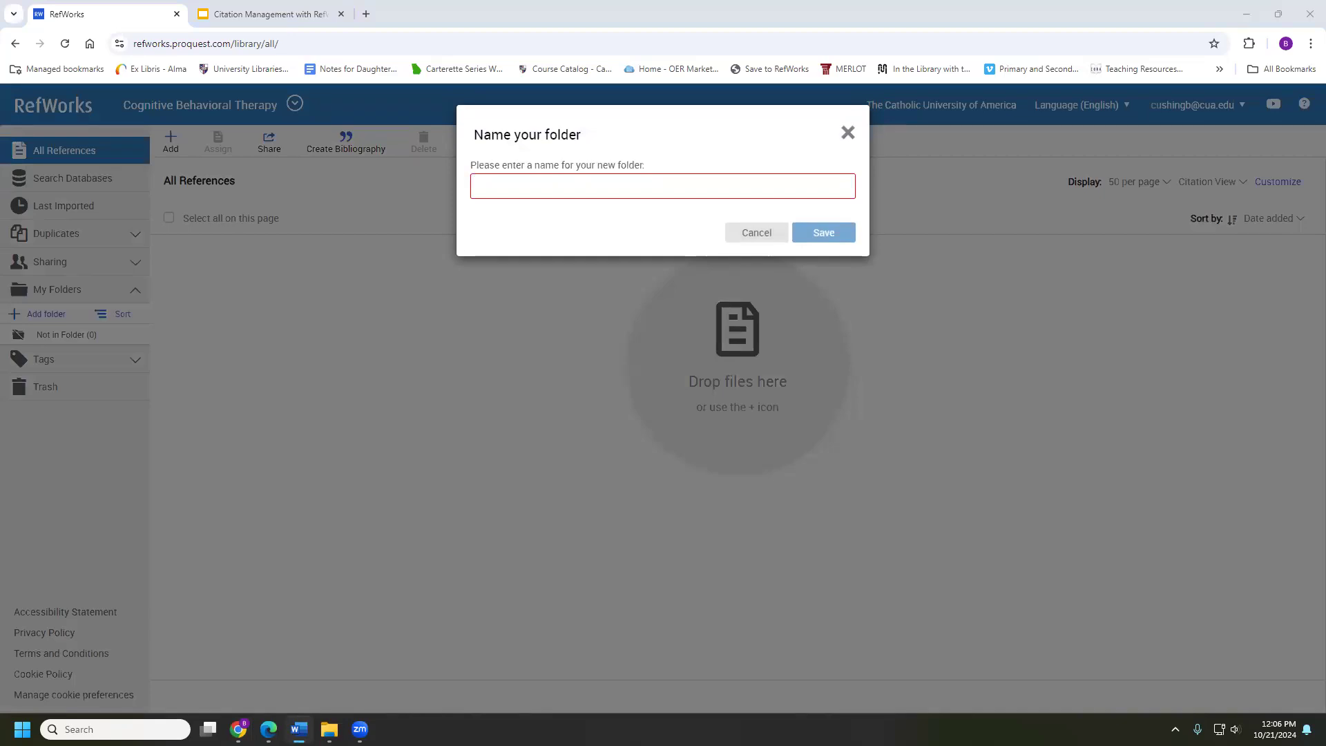
pyautogui.click(649, 179)
pyautogui.write('CBT Beck')
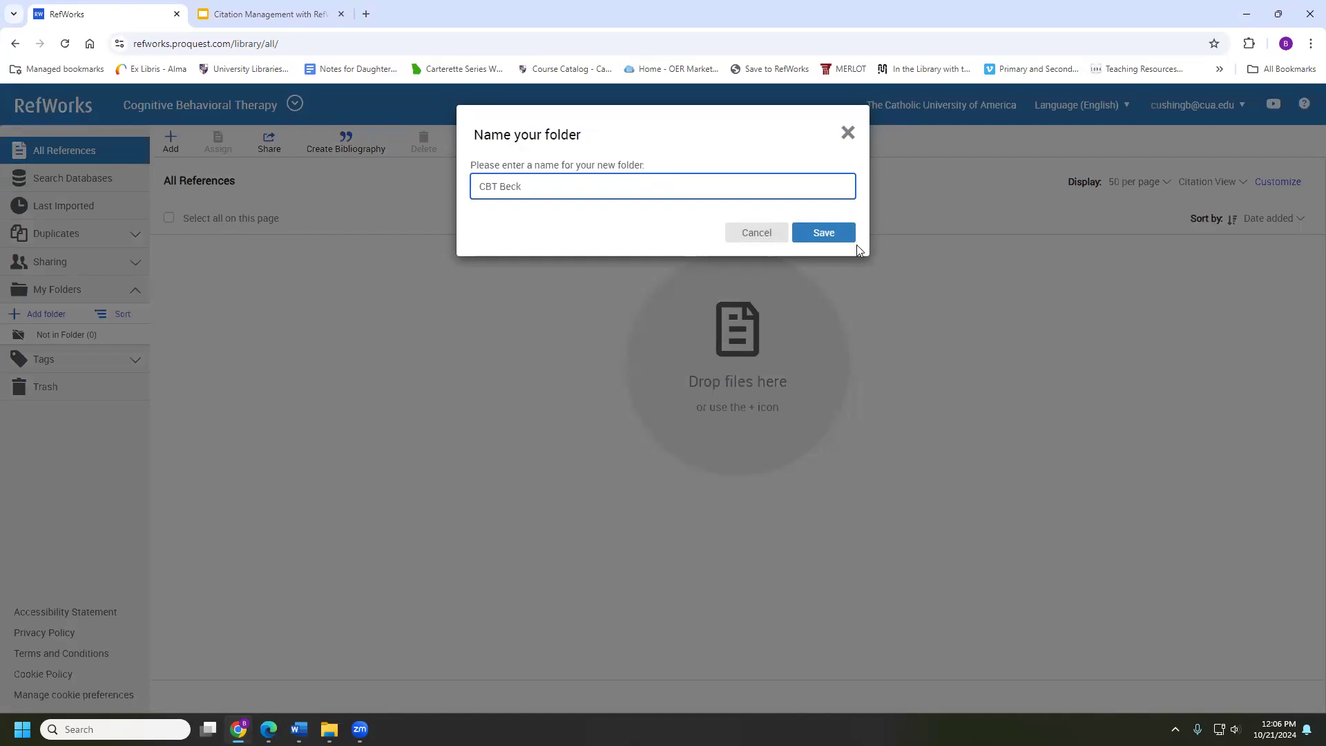
pyautogui.click(825, 233)
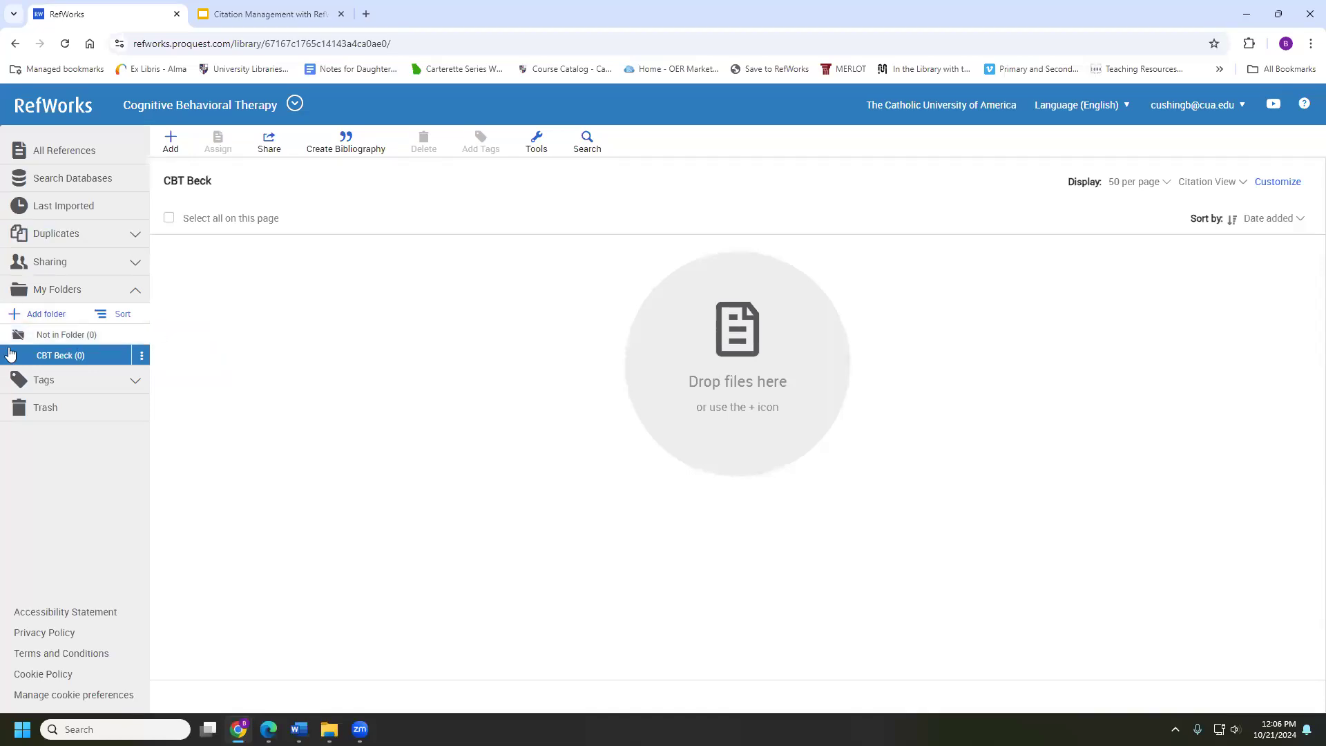
# Add a second folder named 'Cognitive Behavioral Therapy' under My Folders
pyautogui.click(39, 314)
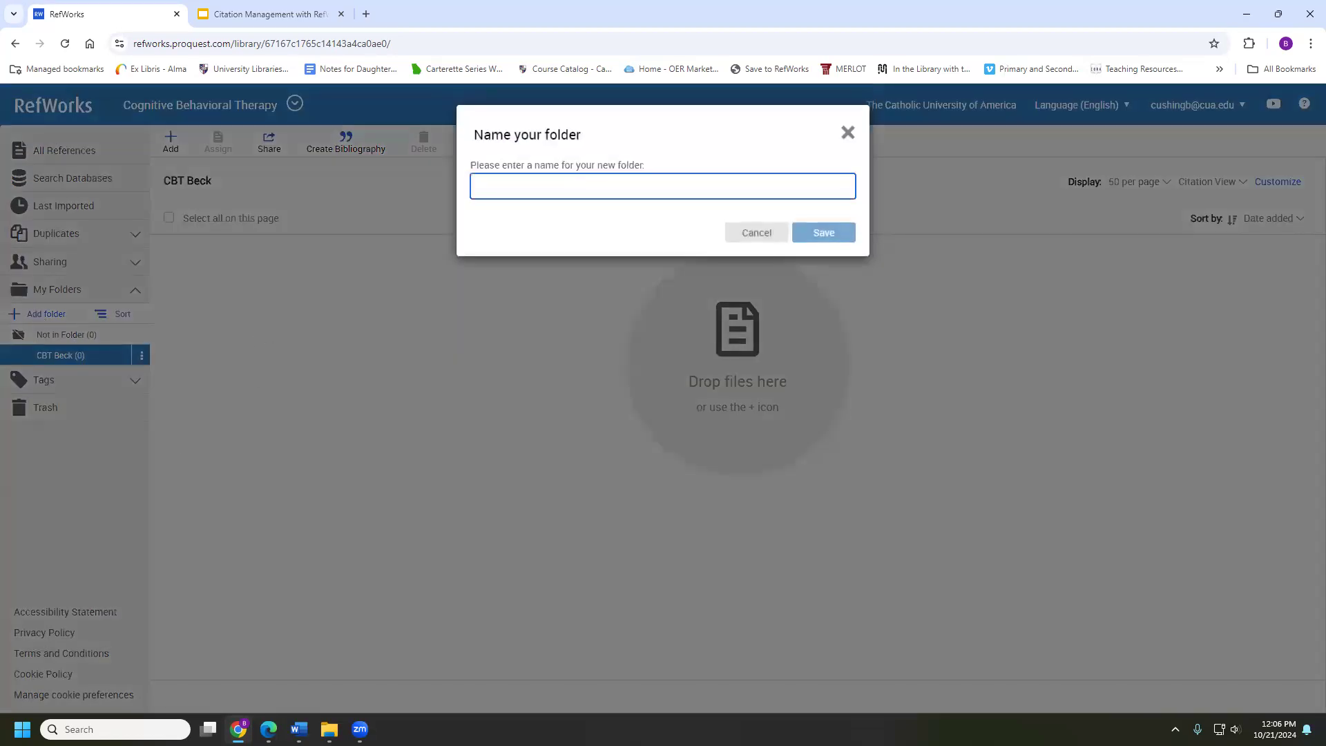
pyautogui.hotkey('alt', 'Tab')
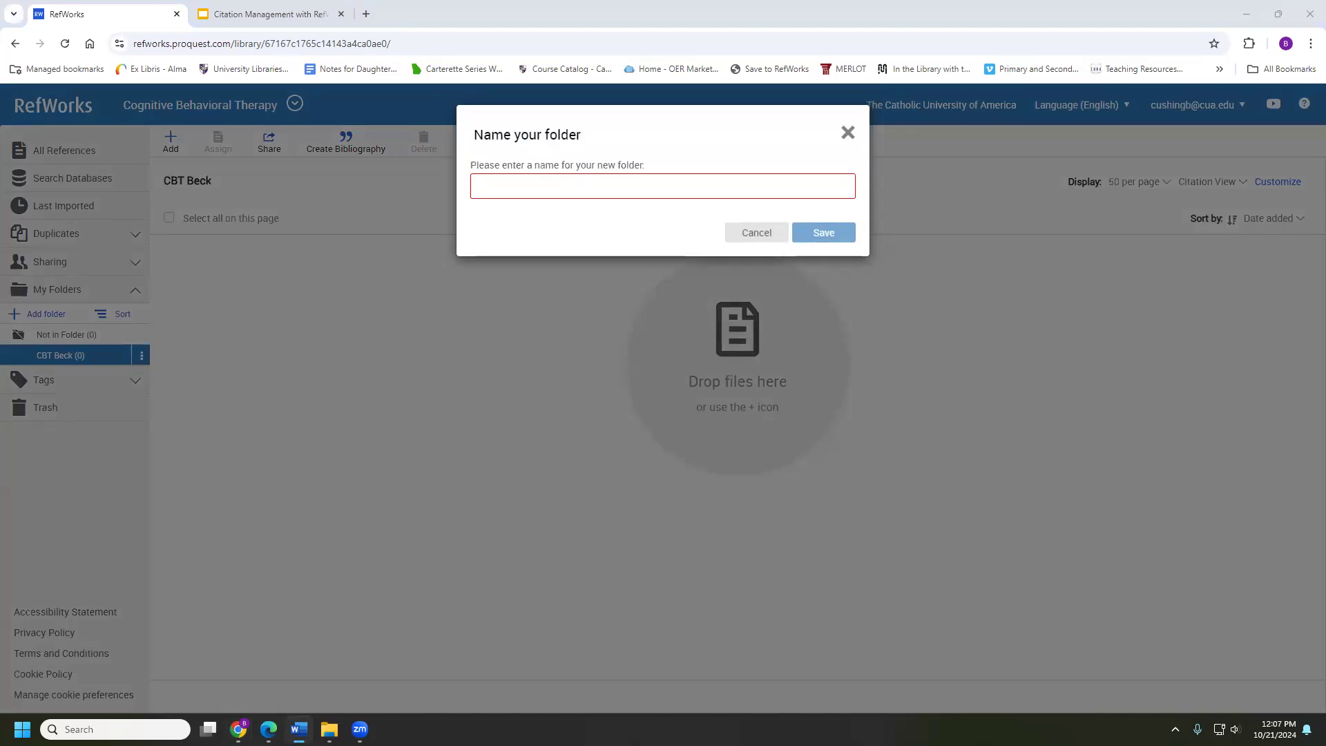
pyautogui.click(659, 192)
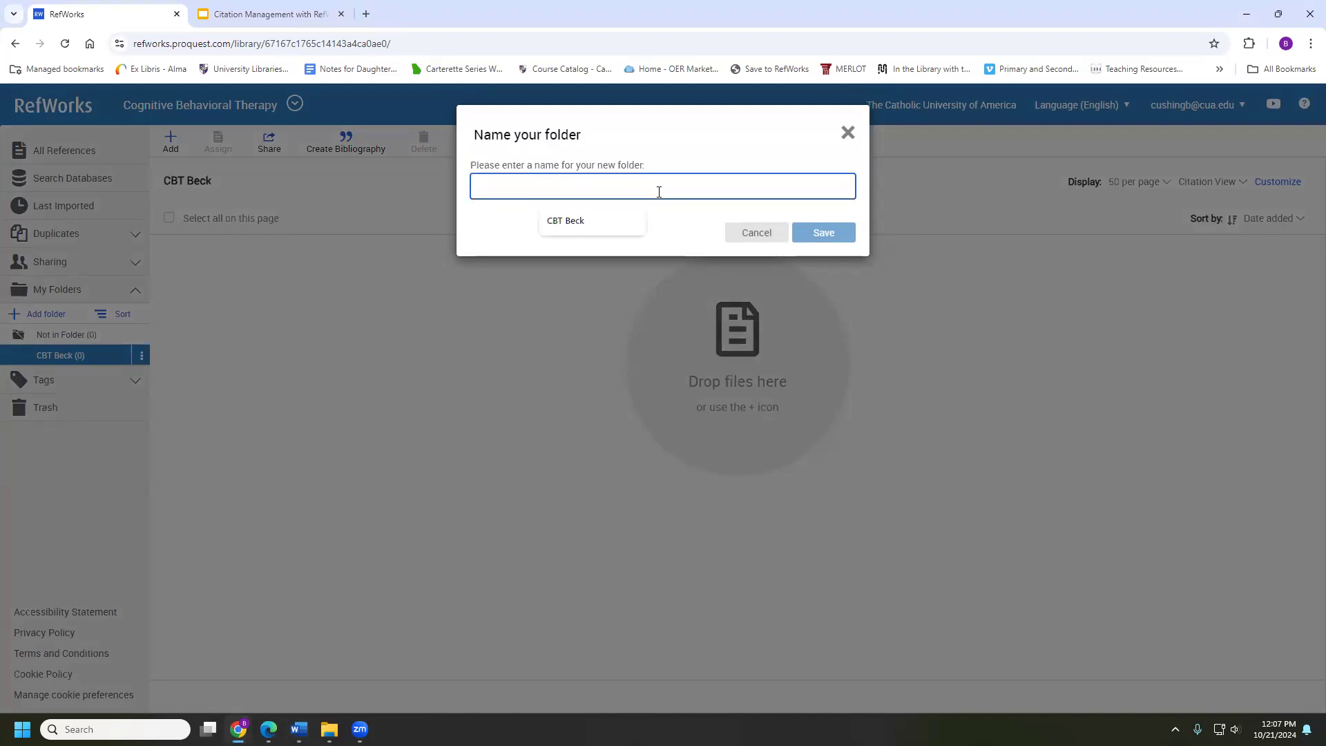
pyautogui.write('Cognitive Behavioral Therapy')
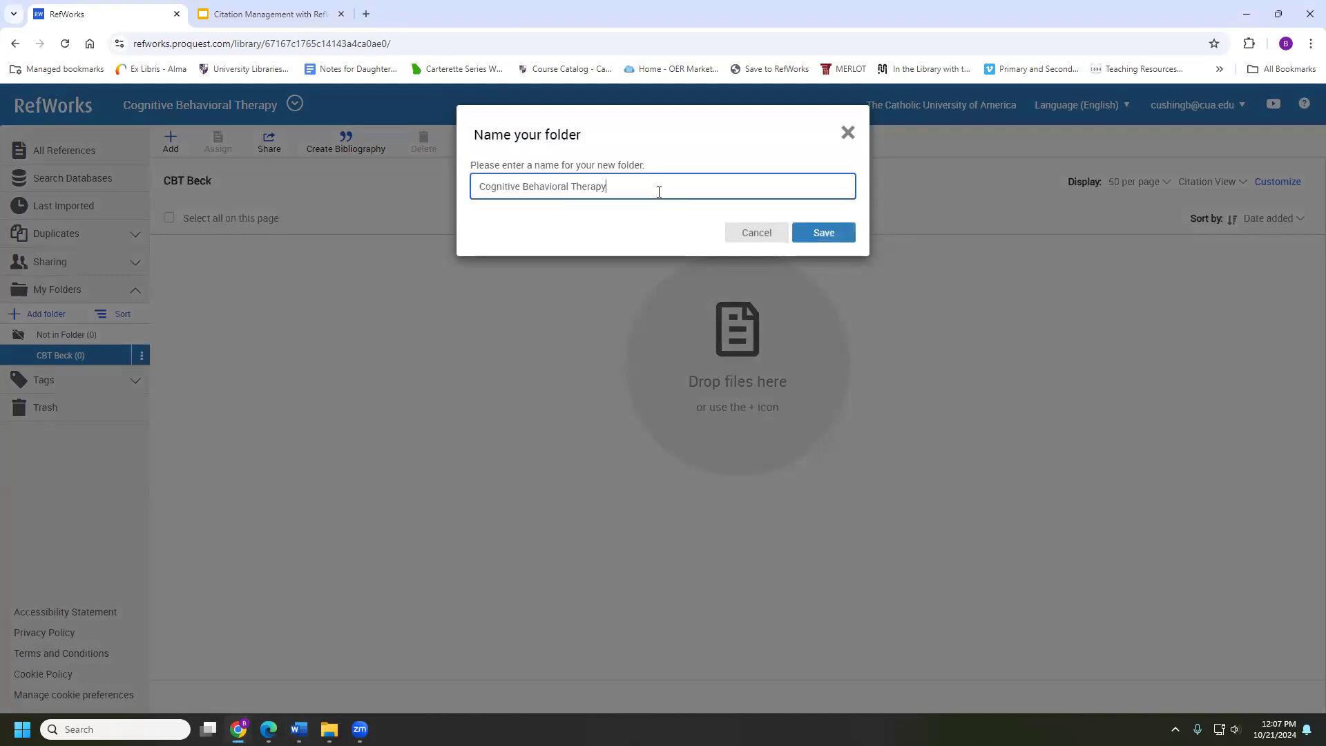
pyautogui.click(823, 233)
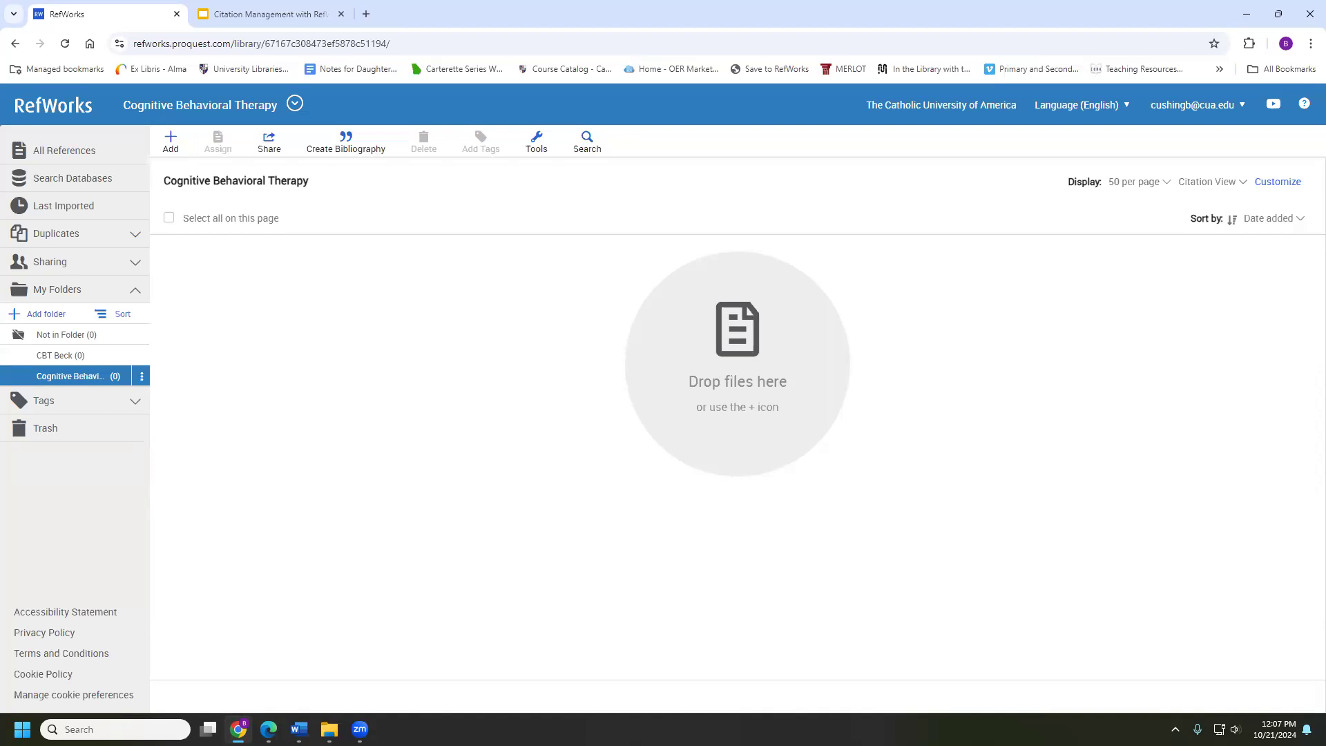
pyautogui.click(66, 159)
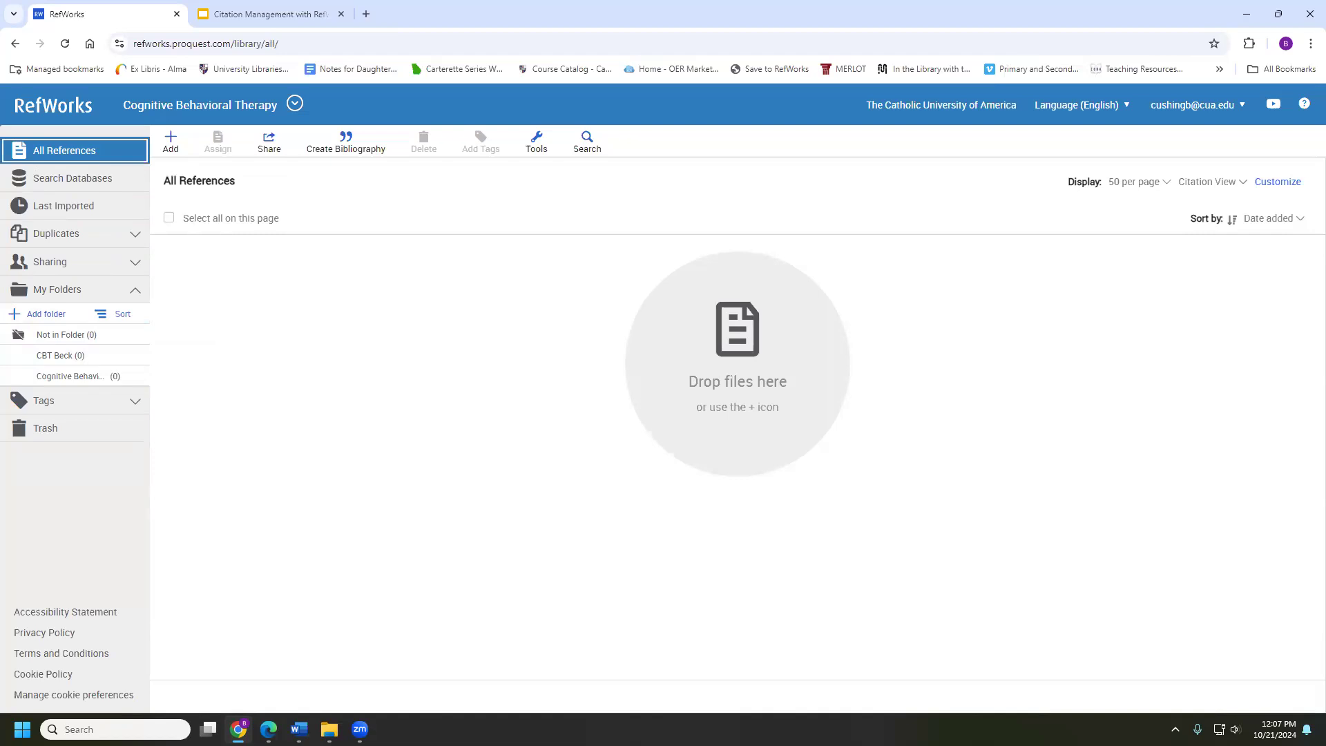
pyautogui.click(66, 362)
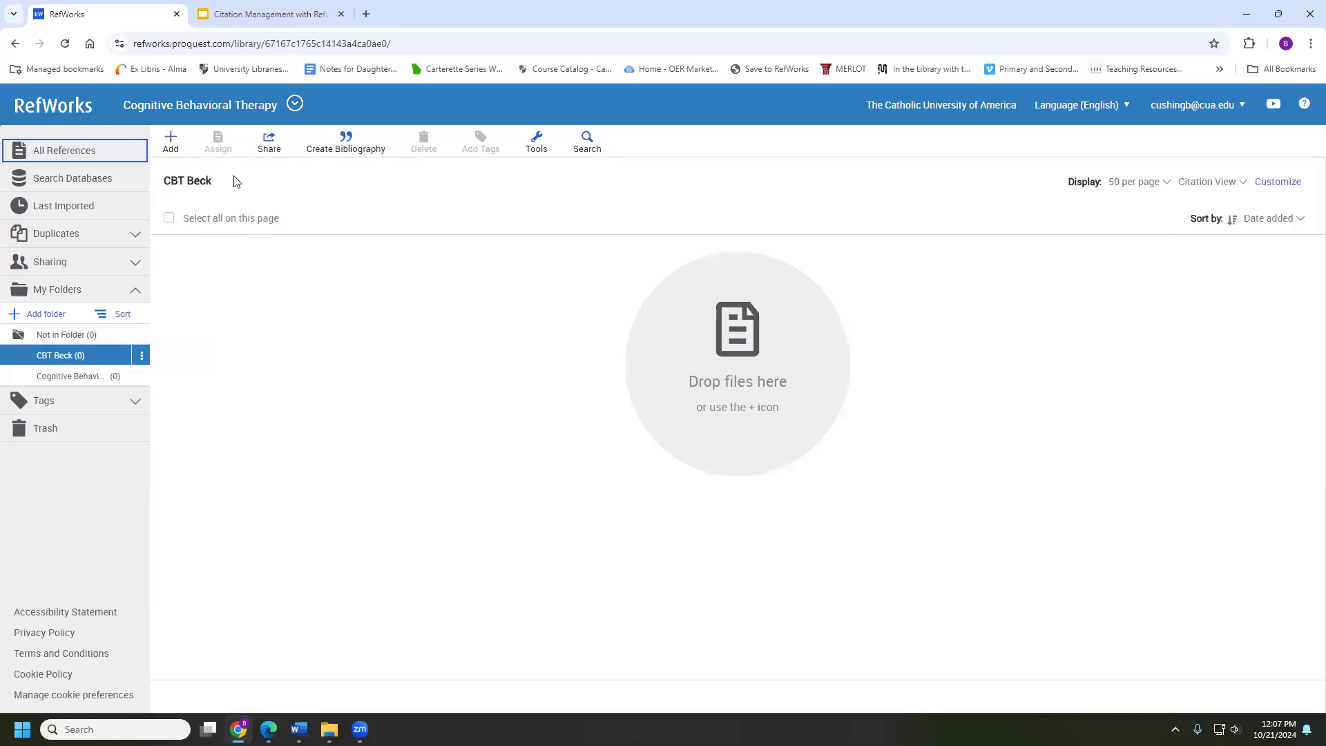
pyautogui.click(105, 156)
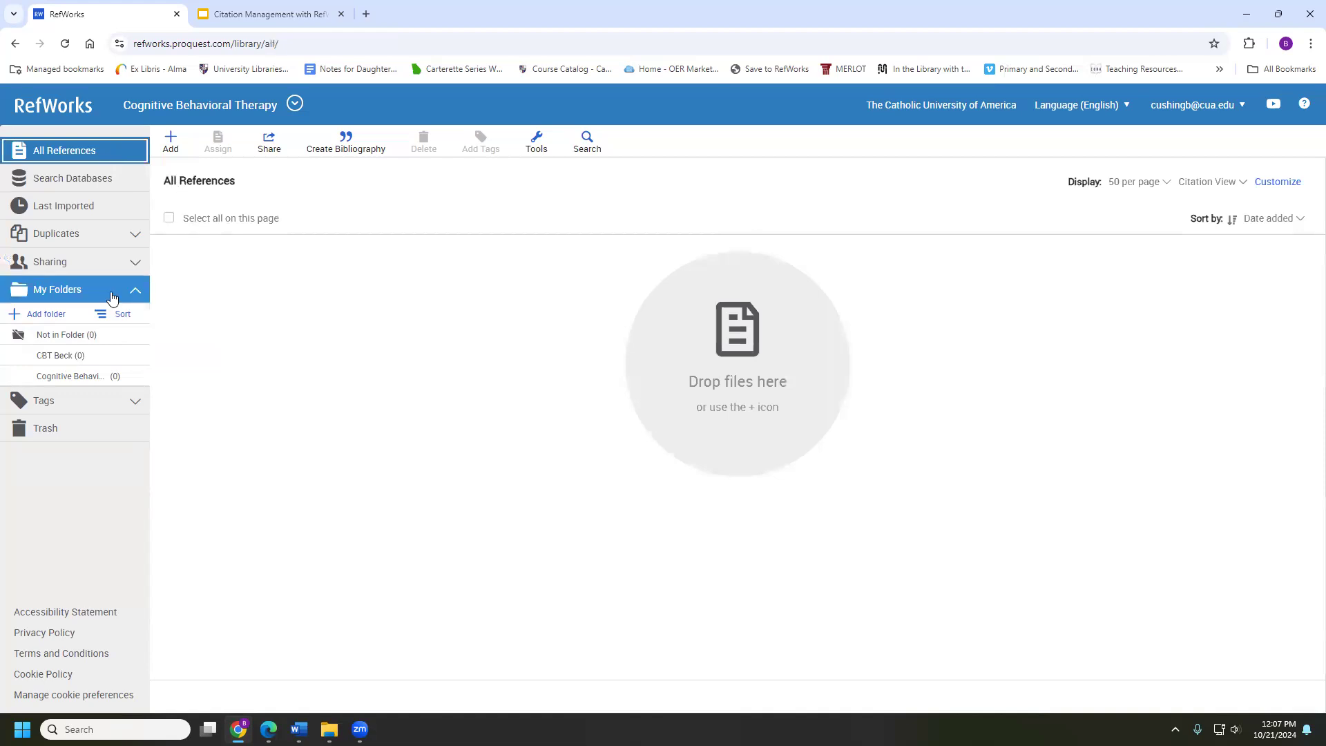
pyautogui.click(80, 355)
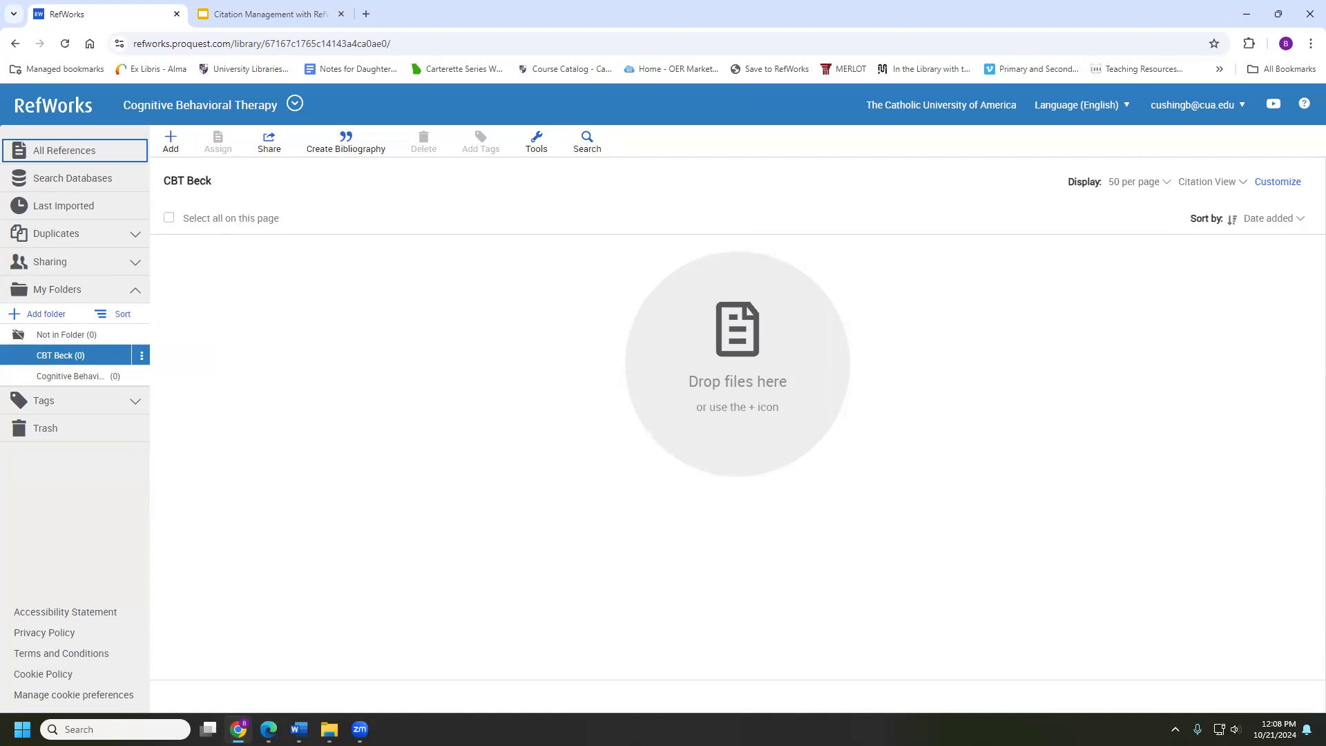
# Start a reference via Add > Create reference manually and open the Ref Type list
pyautogui.click(174, 154)
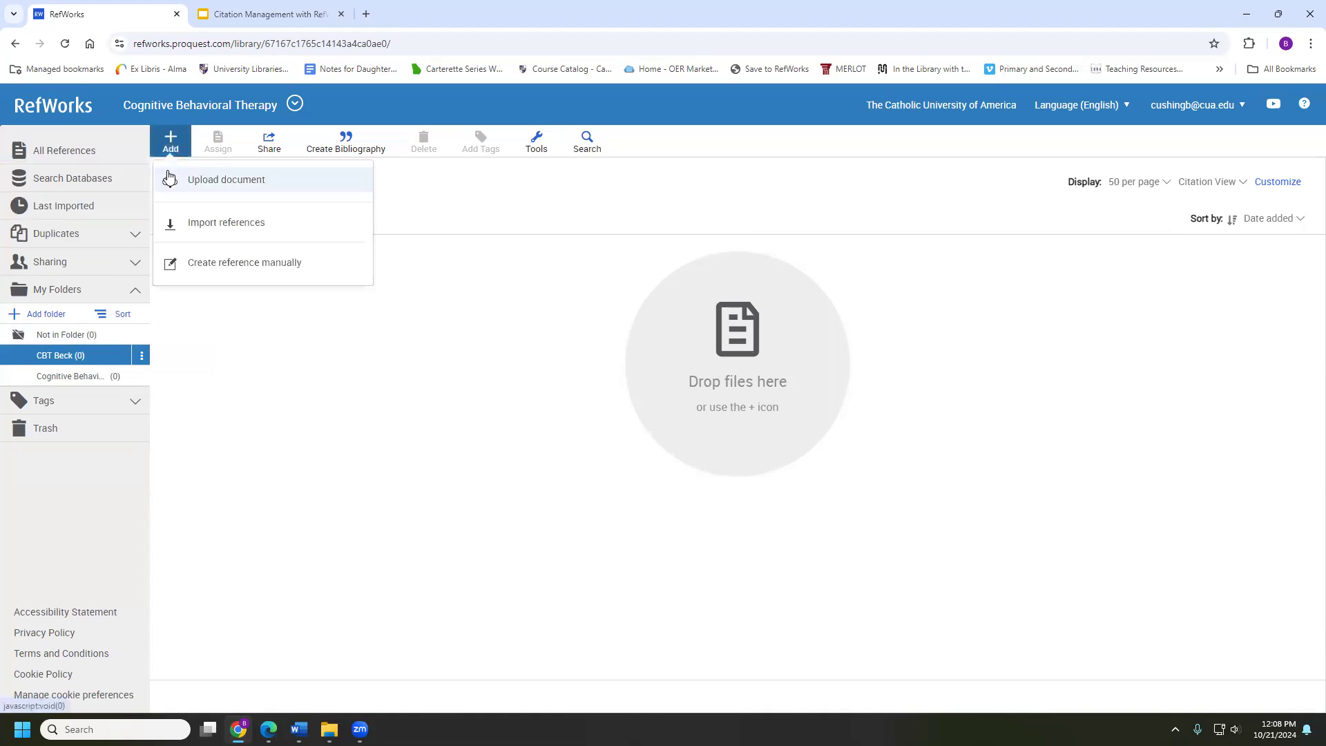
pyautogui.click(222, 266)
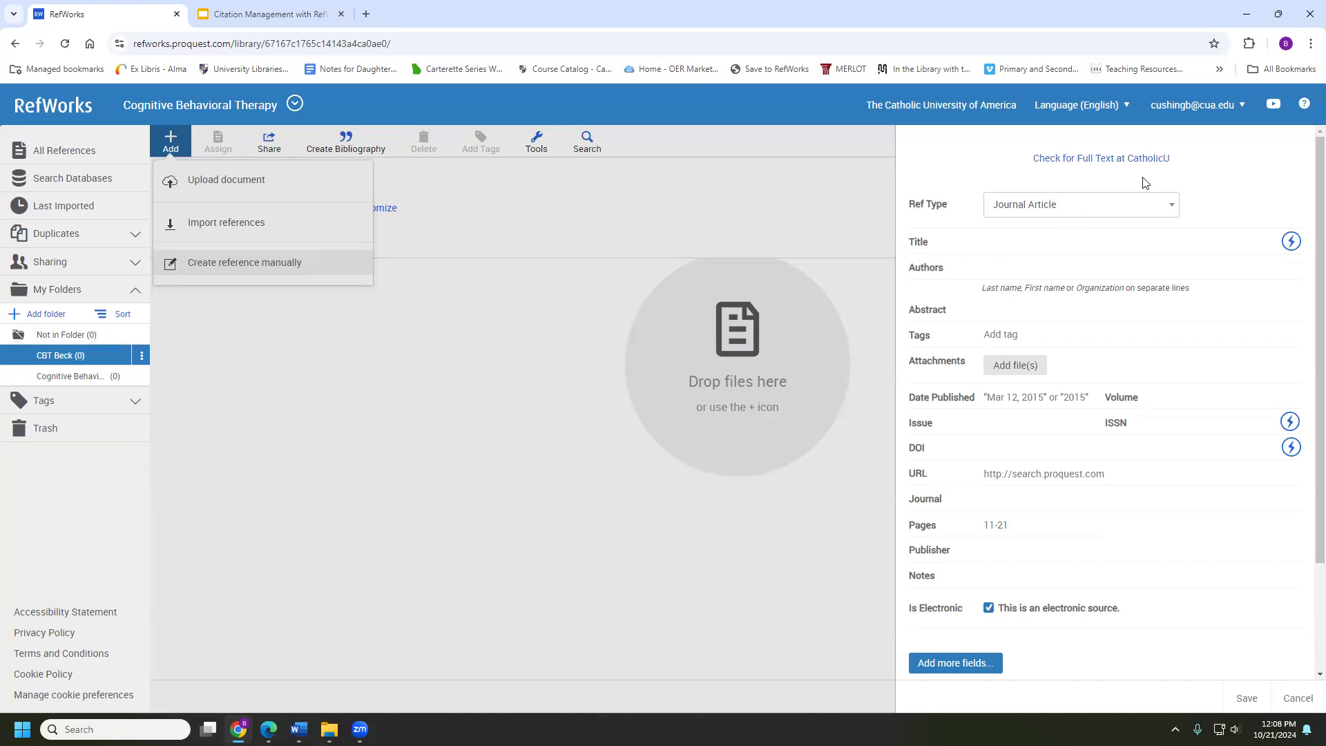
pyautogui.click(1122, 205)
pyautogui.scroll(-3, 1097, 321)
# Set the new reference's Ref Type to Book
pyautogui.scroll(-5, 1097, 321)
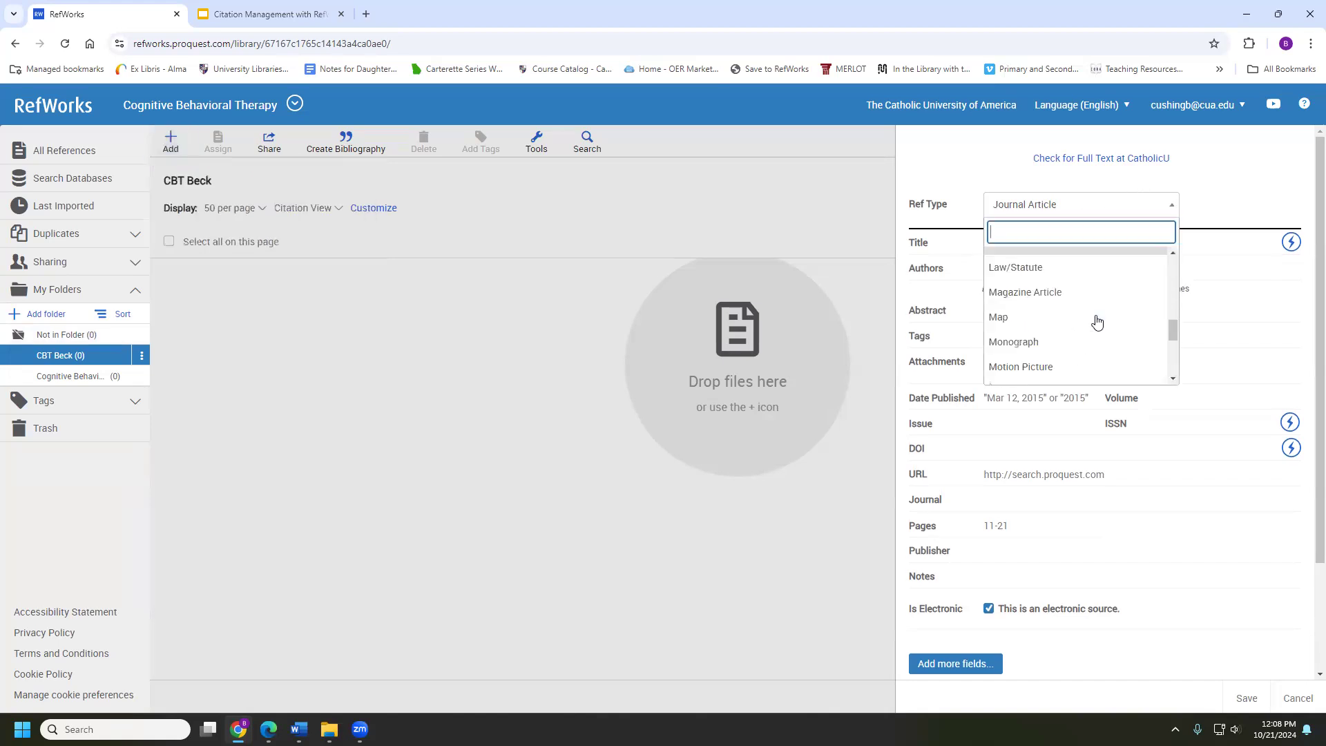
pyautogui.hotkey('alt', 'Tab')
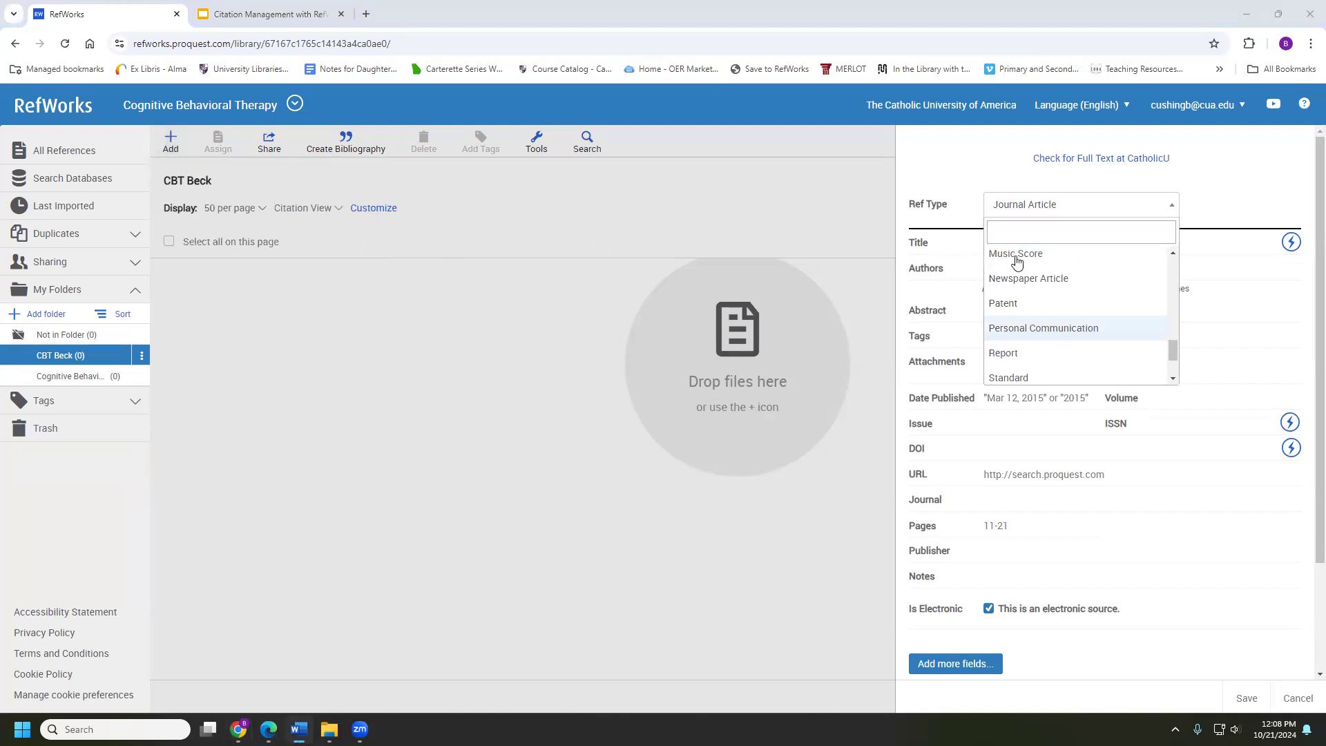
pyautogui.scroll(2, 1043, 304)
pyautogui.scroll(-3, 1042, 311)
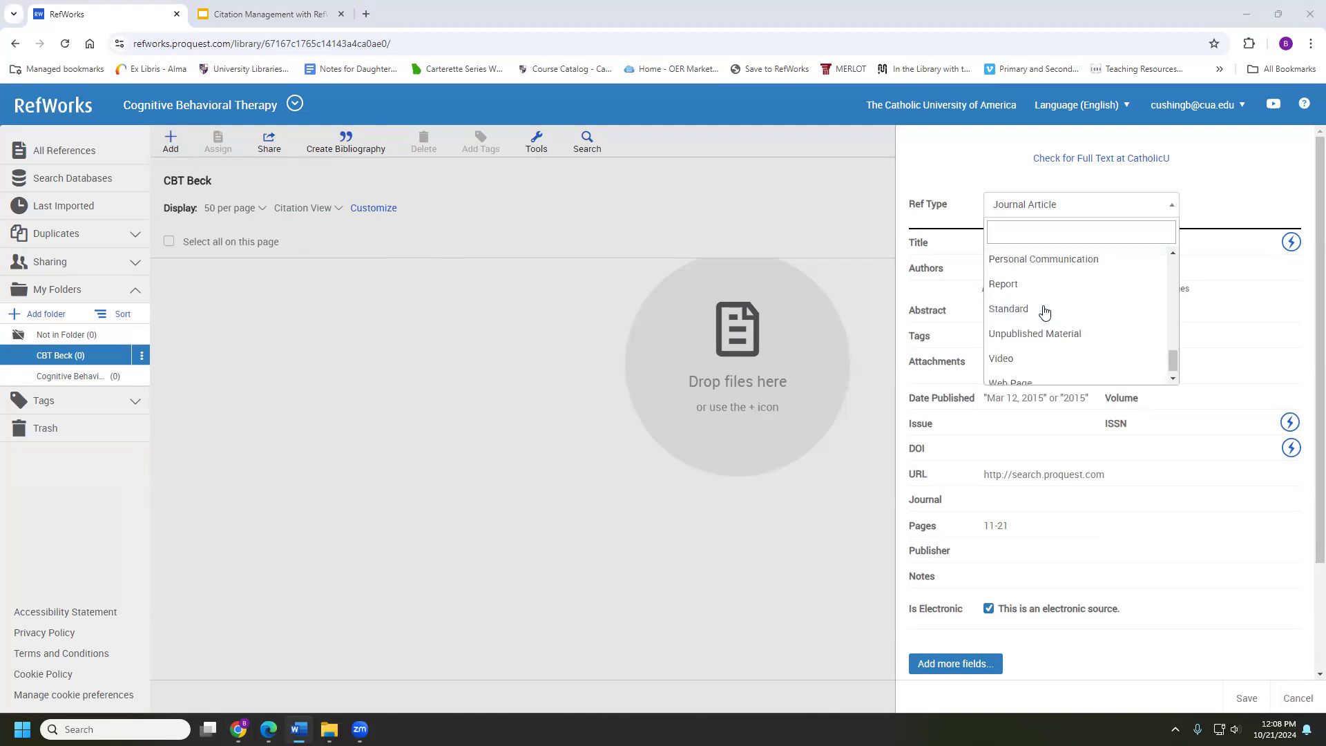
pyautogui.scroll(5, 1039, 325)
pyautogui.scroll(4, 1034, 336)
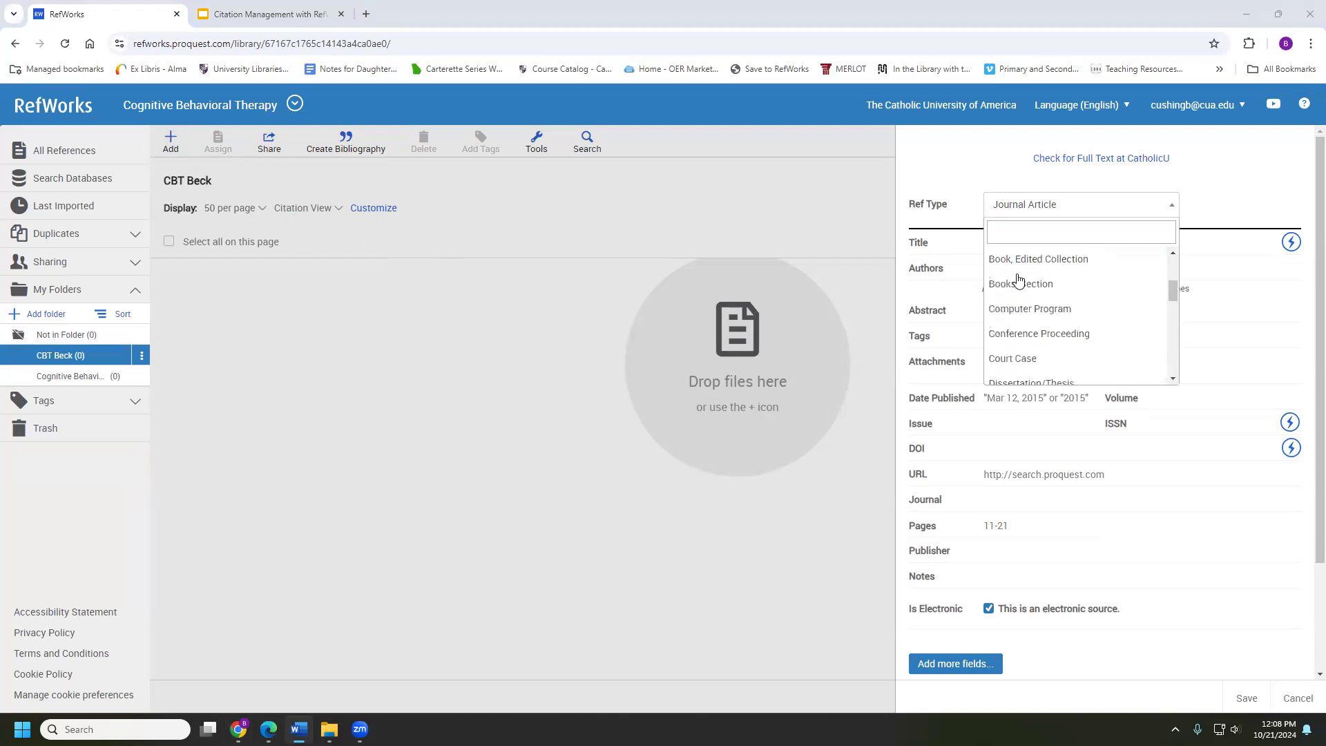
pyautogui.click(1014, 303)
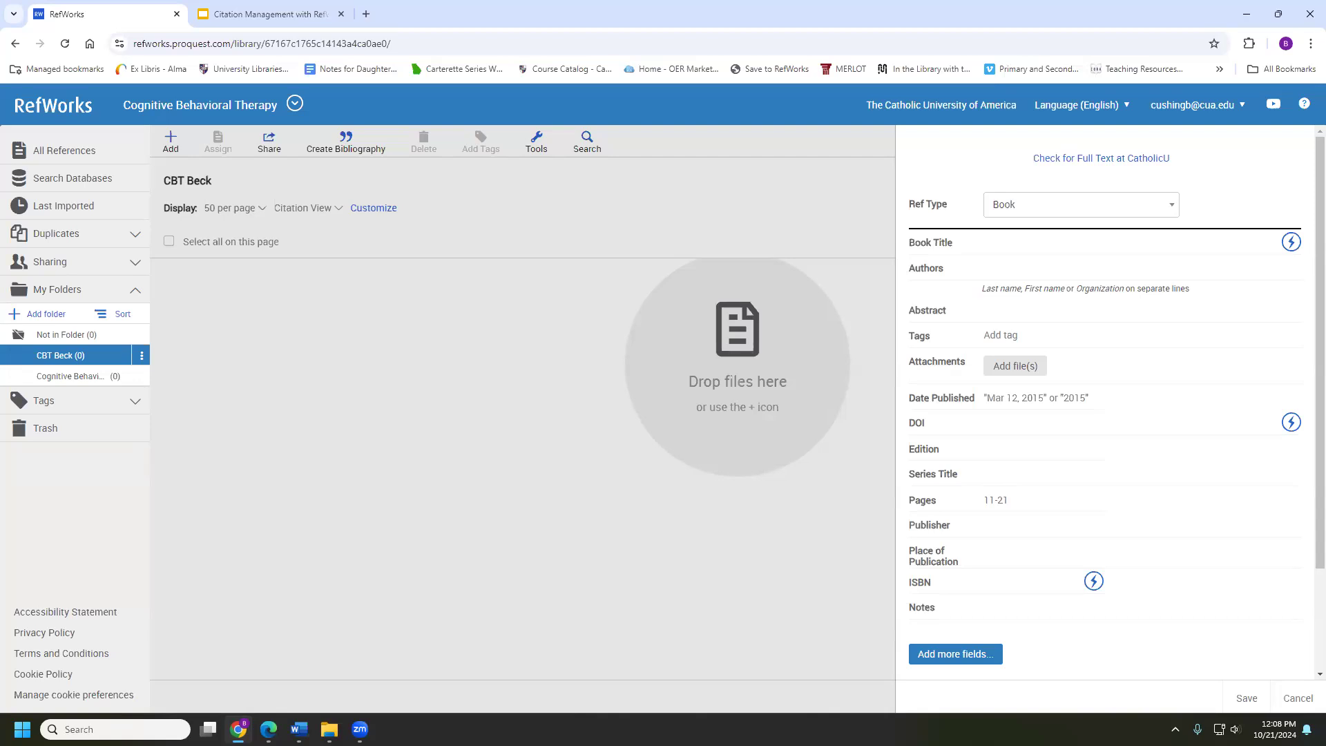
# Paste the title 'Cognitive therapy and emotional disorder' and enter the author's name in the Book form
pyautogui.click(299, 730)
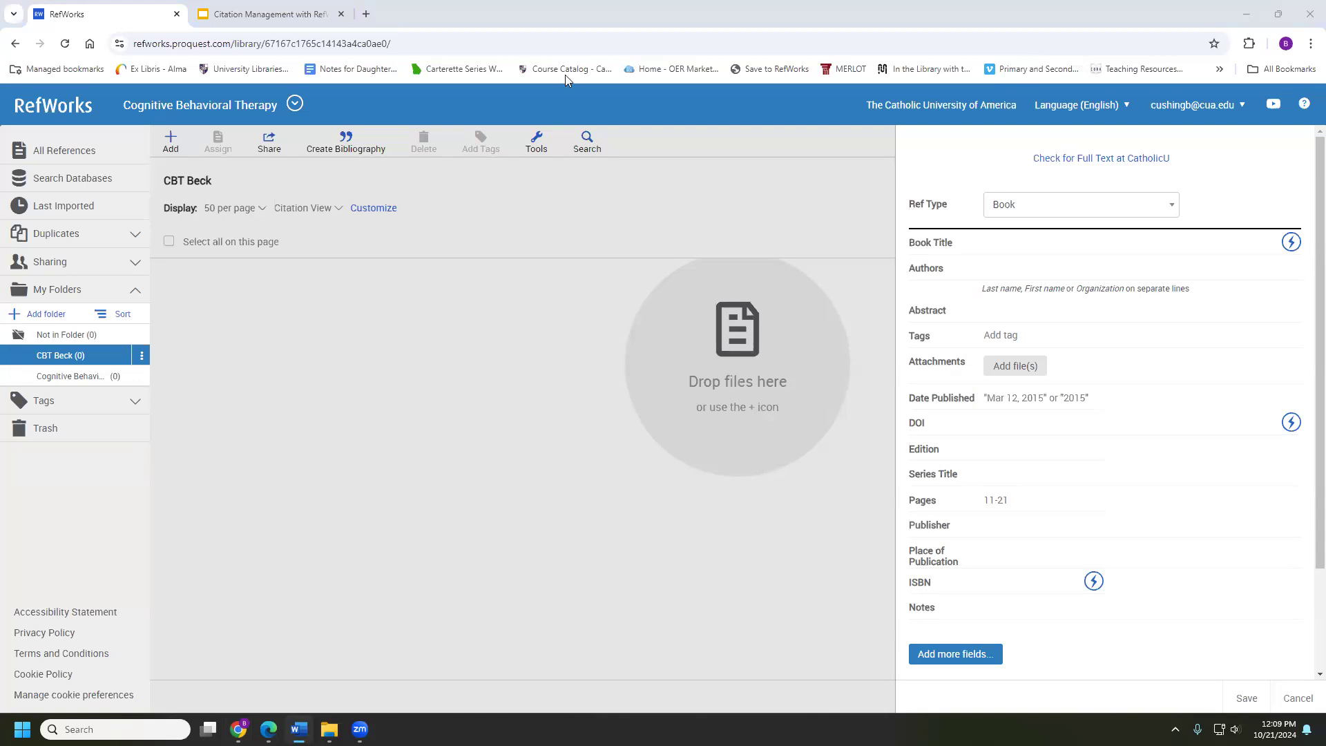
pyautogui.click(1007, 240)
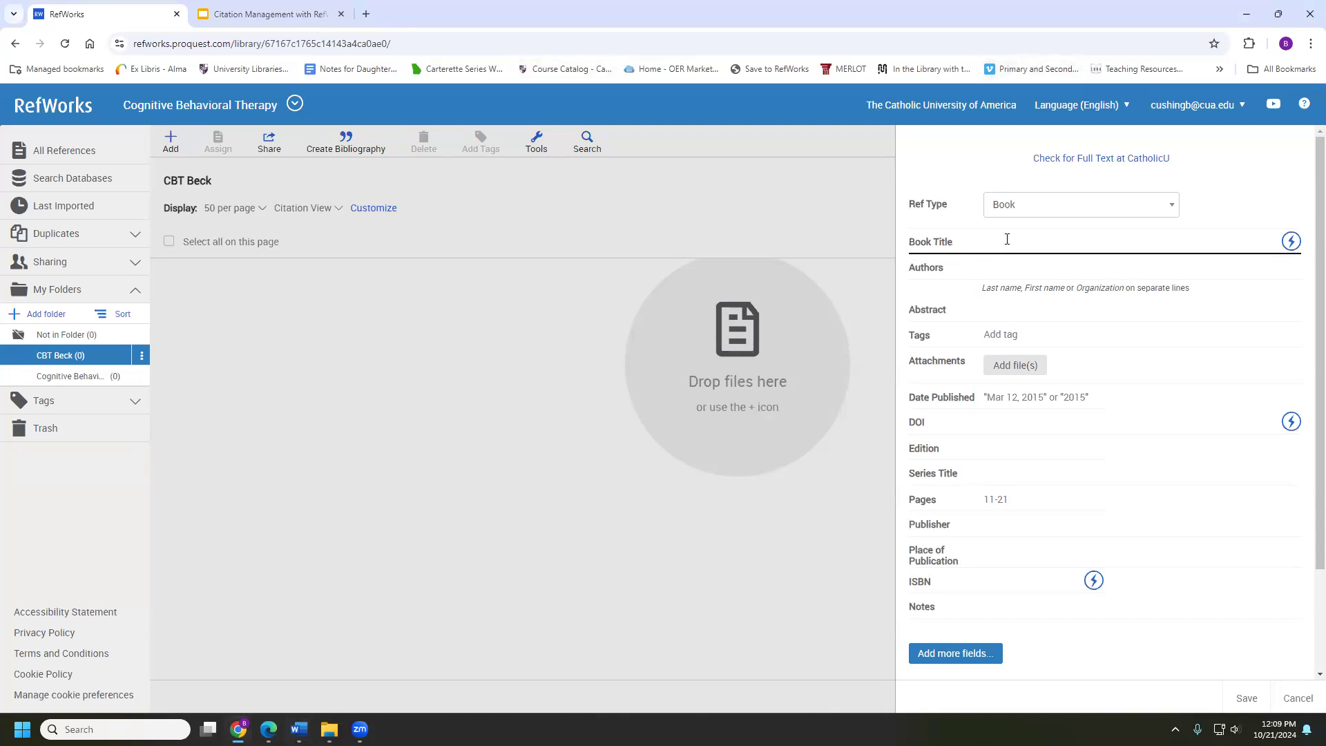
pyautogui.write('Cognitive therapy and emotional disorder')
pyautogui.hotkey('alt', 'Tab')
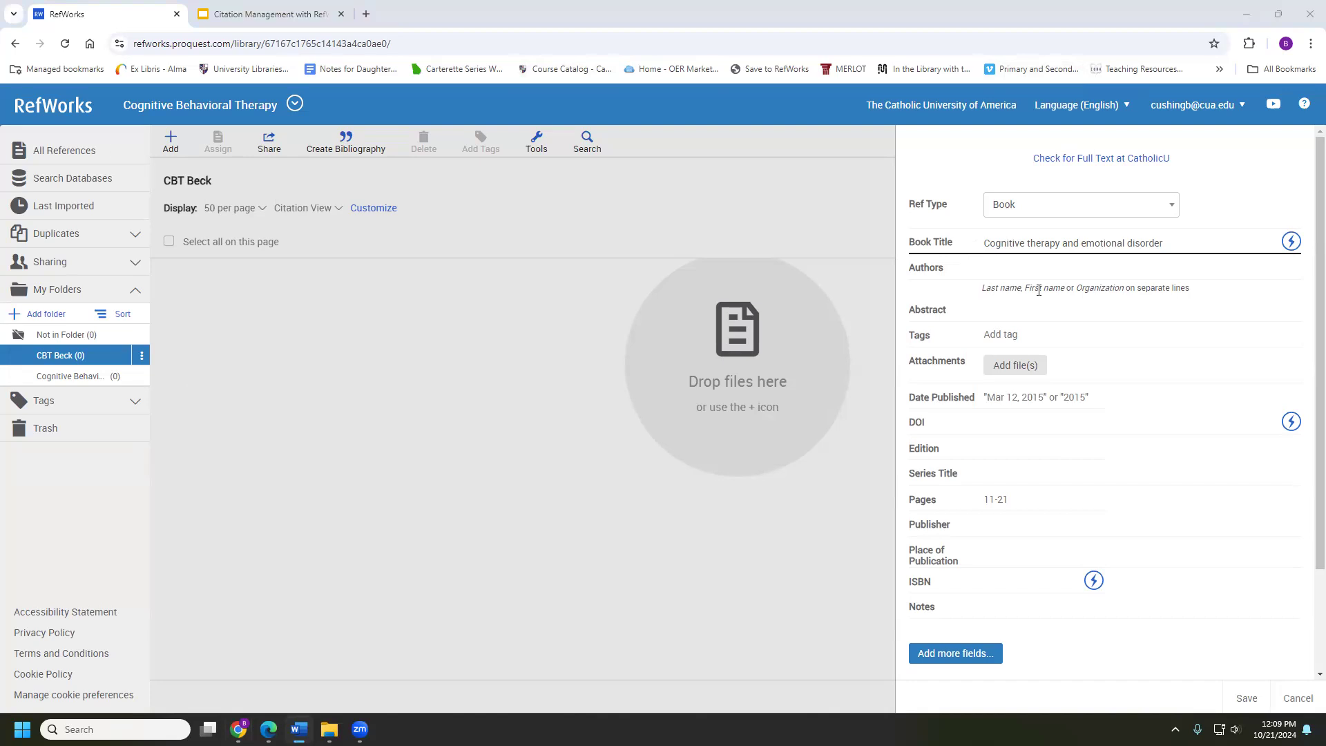
pyautogui.click(1023, 269)
pyautogui.write('Beck')
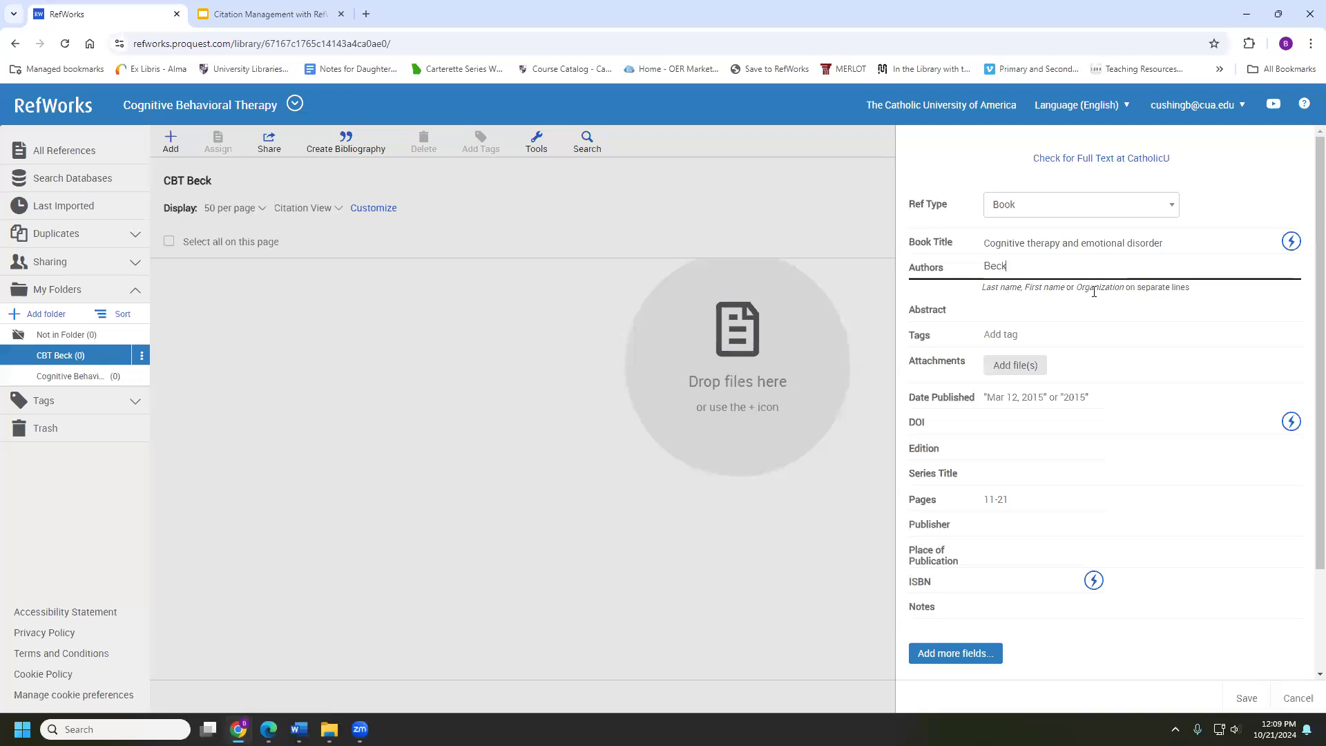
pyautogui.write('Aaron')
# Enter 1979 as date published, Meridian as publisher and New York as place of publication
pyautogui.click(1008, 403)
pyautogui.write('19')
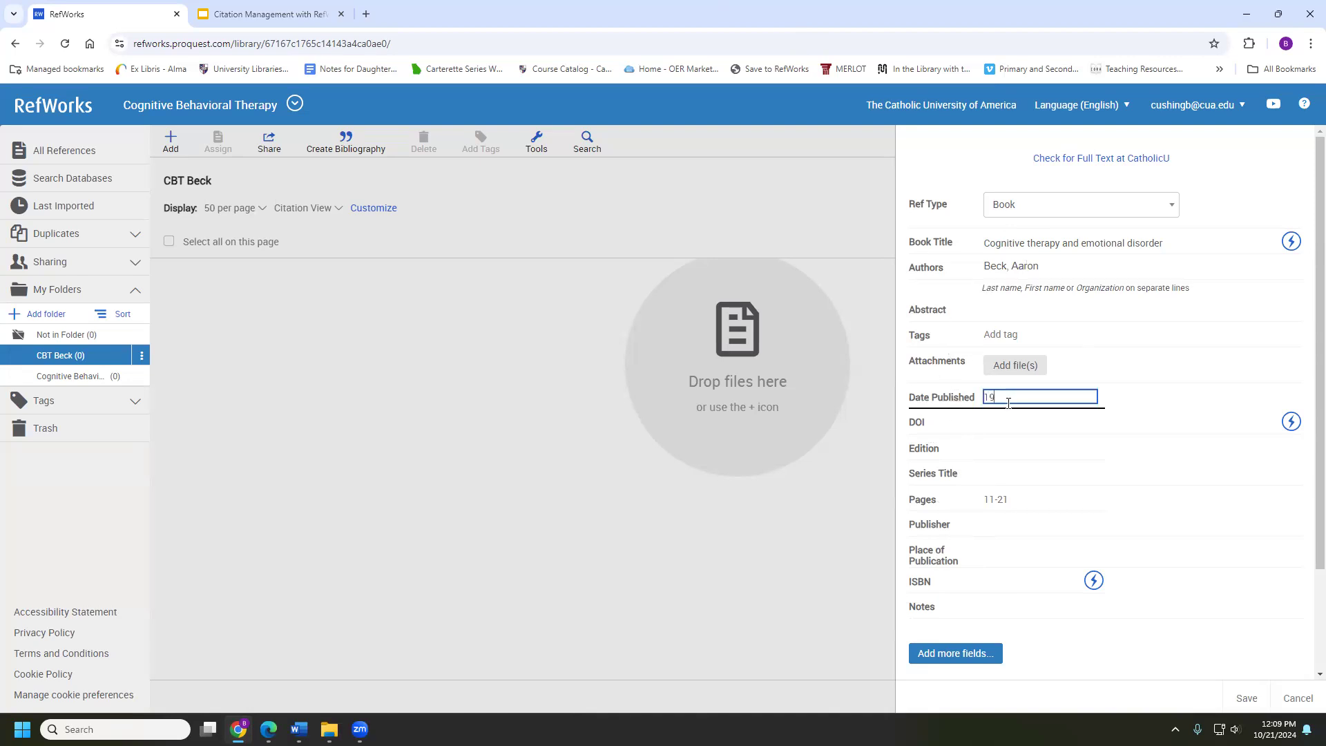
pyautogui.write('79')
pyautogui.hotkey('alt', 'Tab')
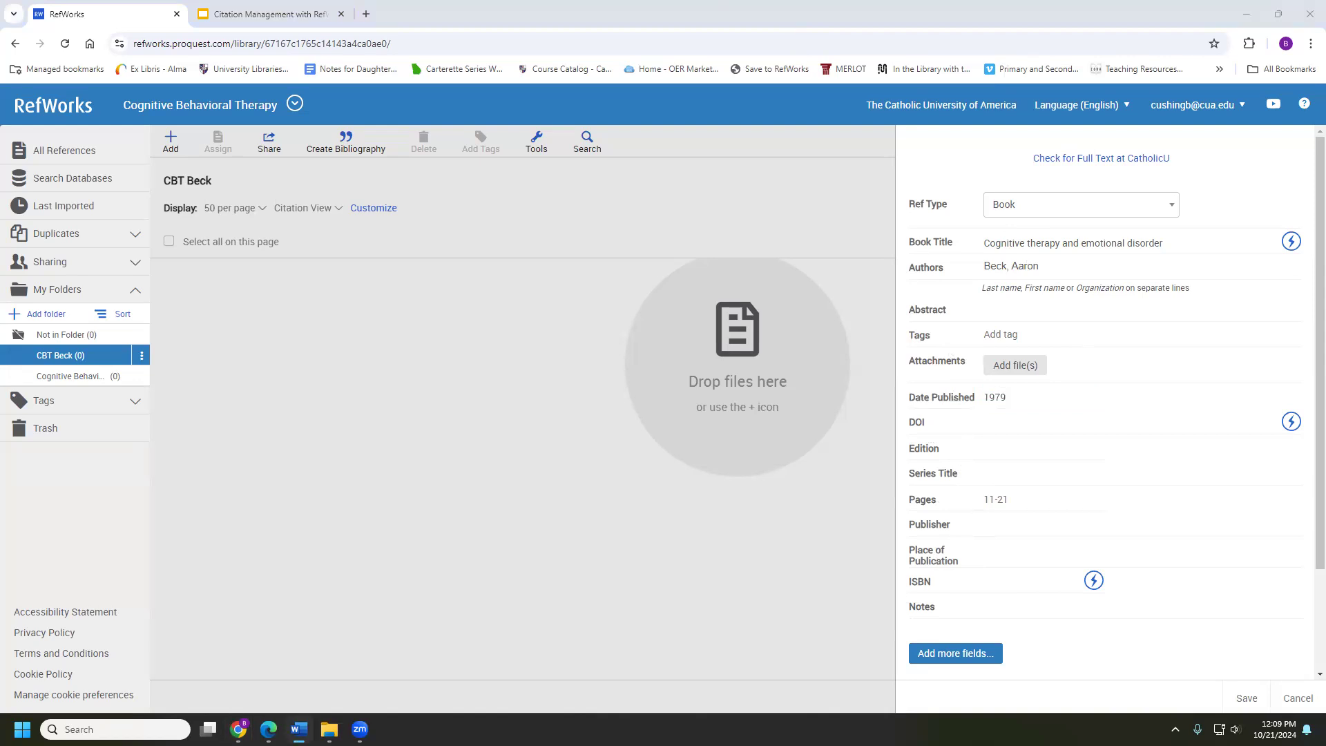
pyautogui.click(988, 529)
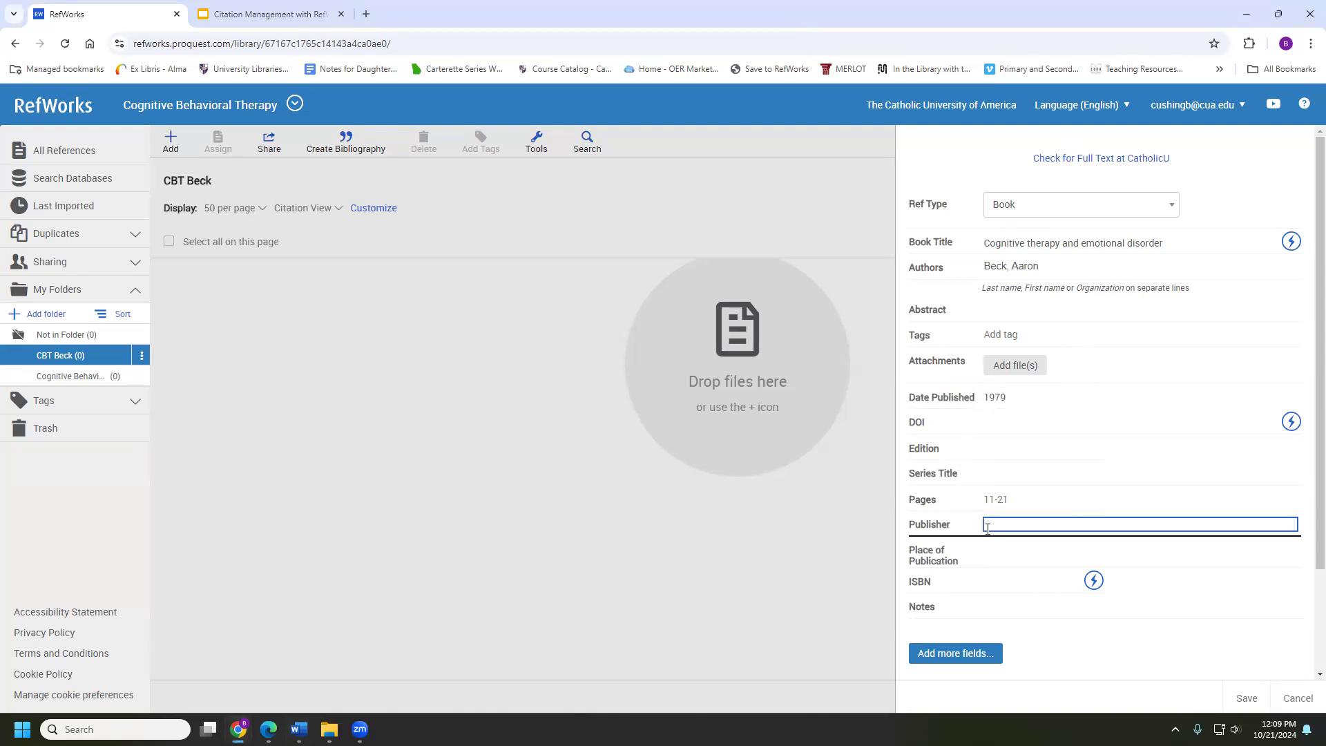
pyautogui.write('Meridian')
pyautogui.hotkey('alt', 'Tab')
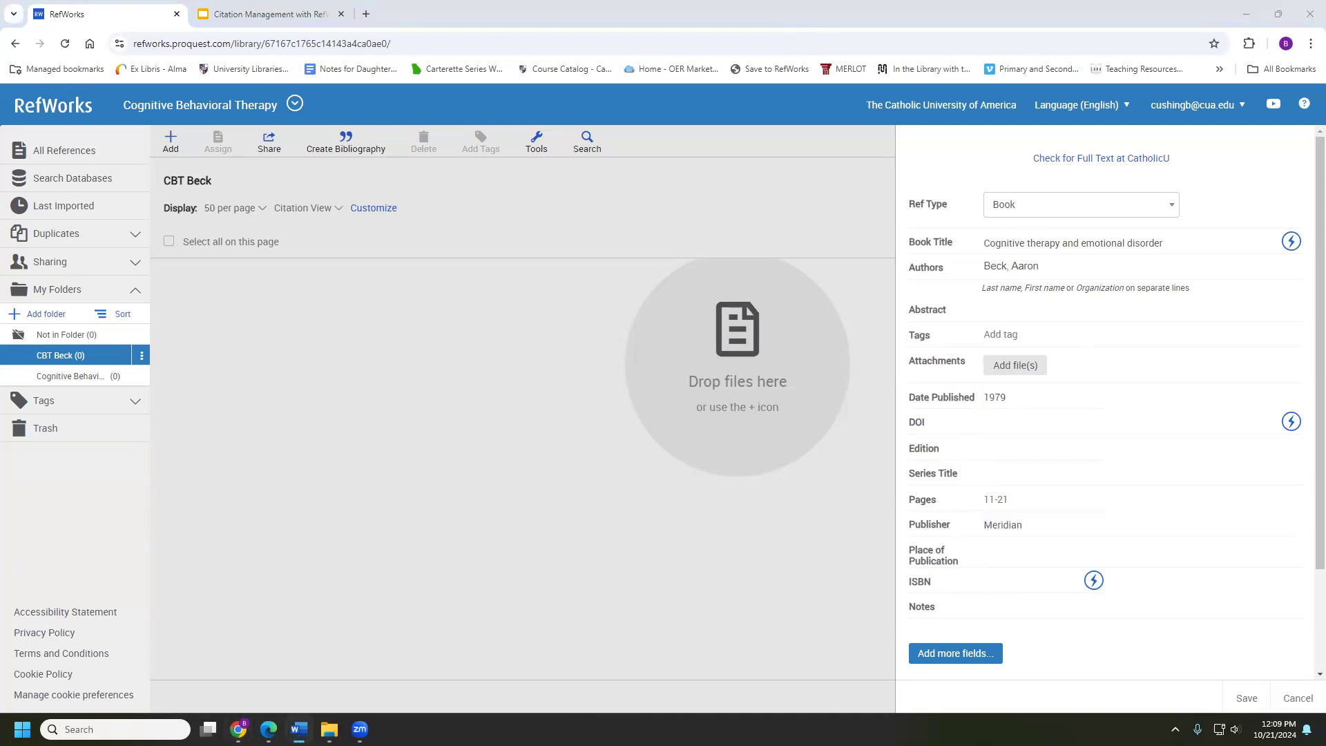
pyautogui.click(994, 555)
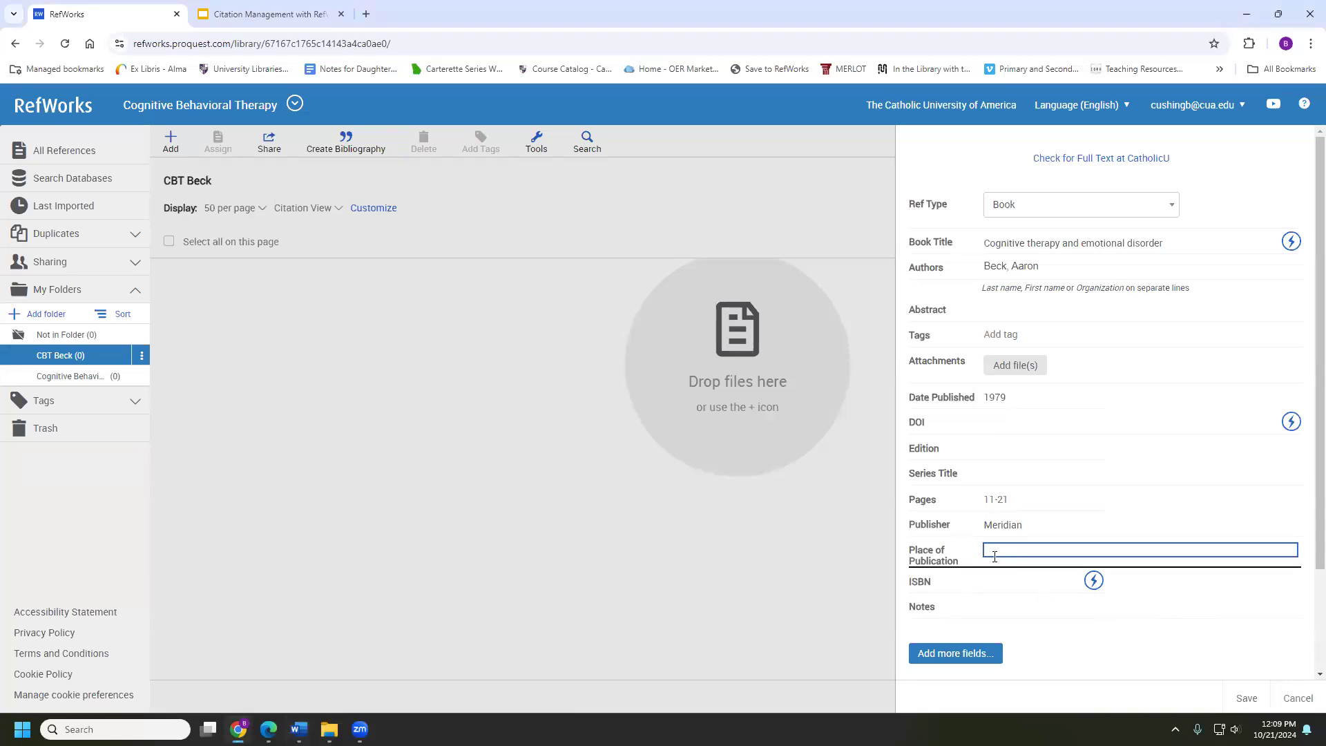
pyautogui.write('New York')
pyautogui.scroll(-1, 956, 580)
# Save the 'Cognitive therapy and emotional disorder' book reference without adding any extra fields
pyautogui.click(931, 590)
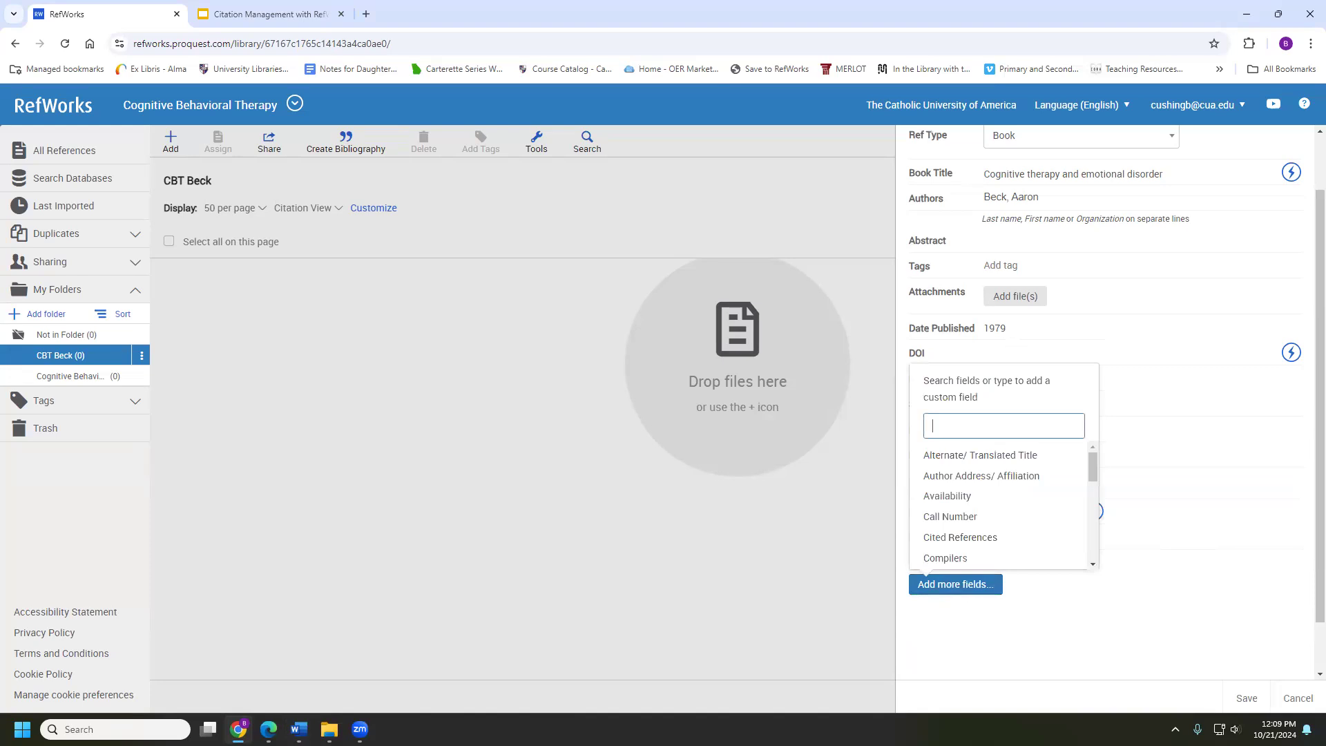
pyautogui.hotkey('alt', 'Tab')
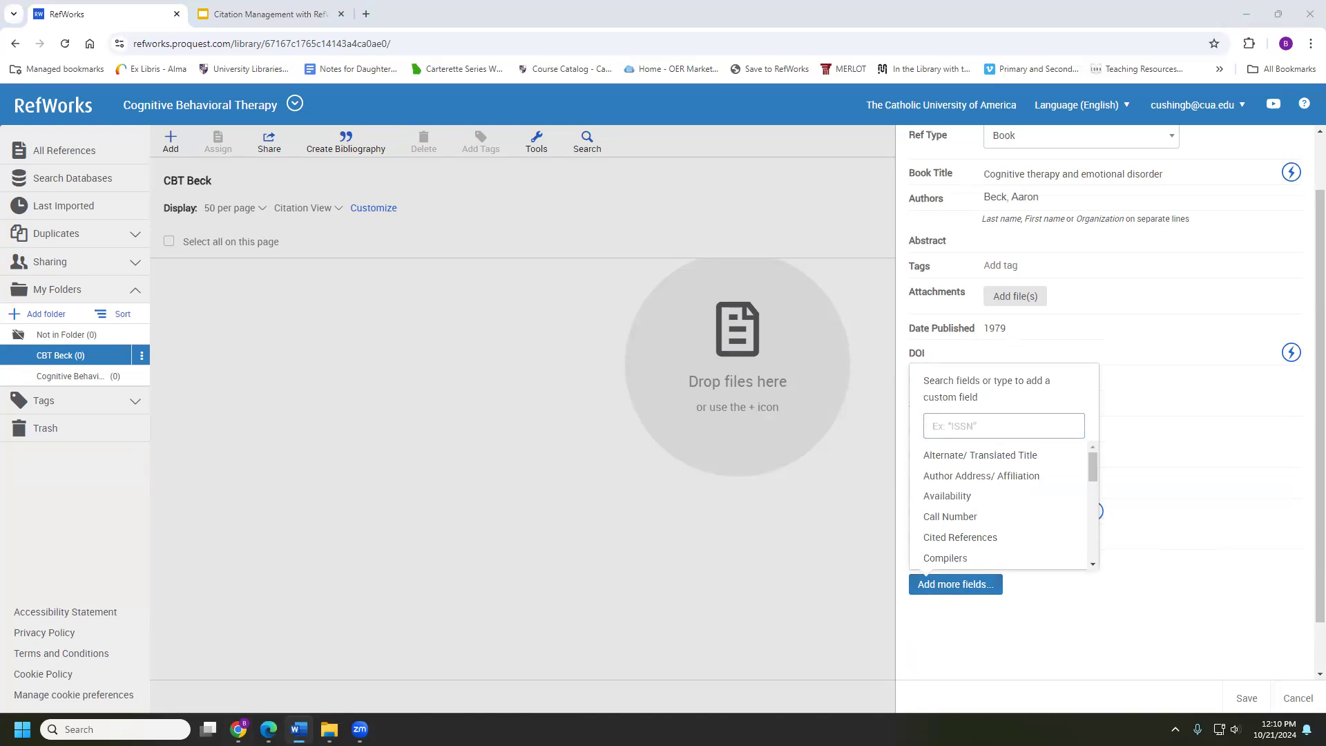
pyautogui.click(1143, 610)
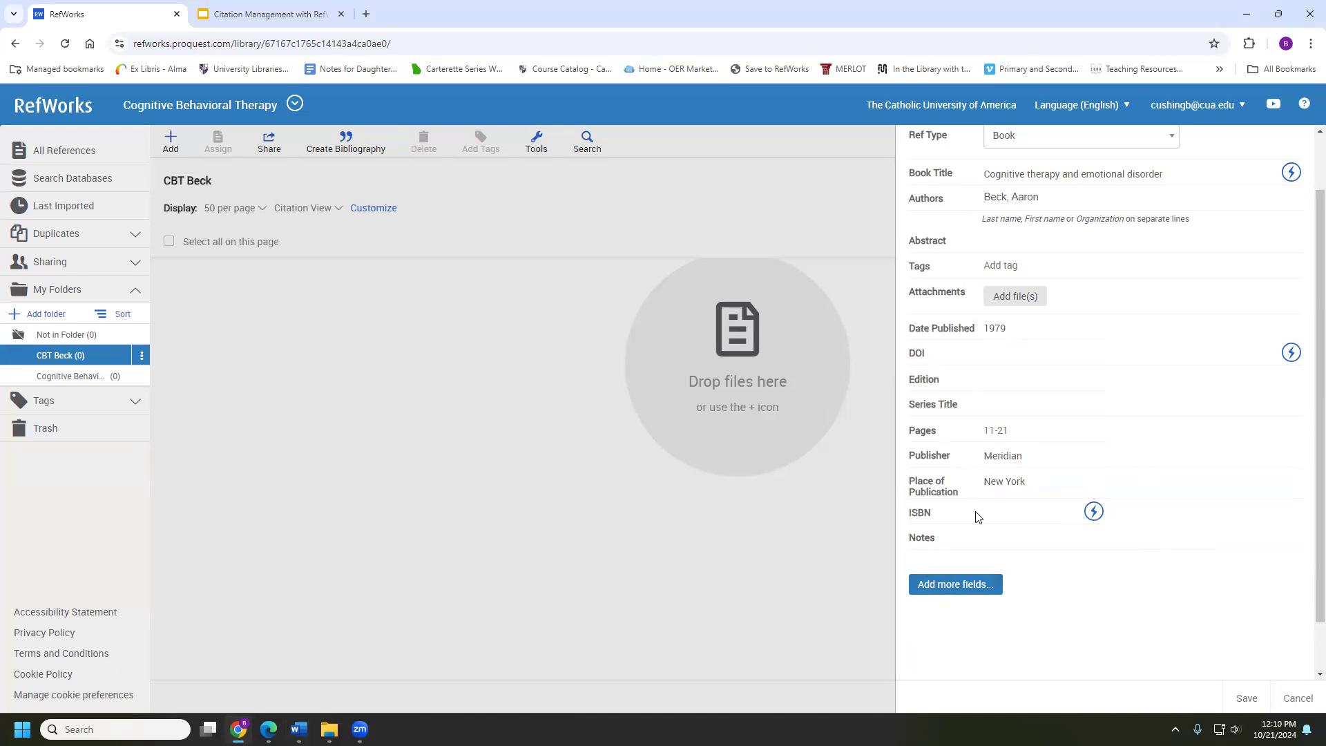
pyautogui.click(1248, 696)
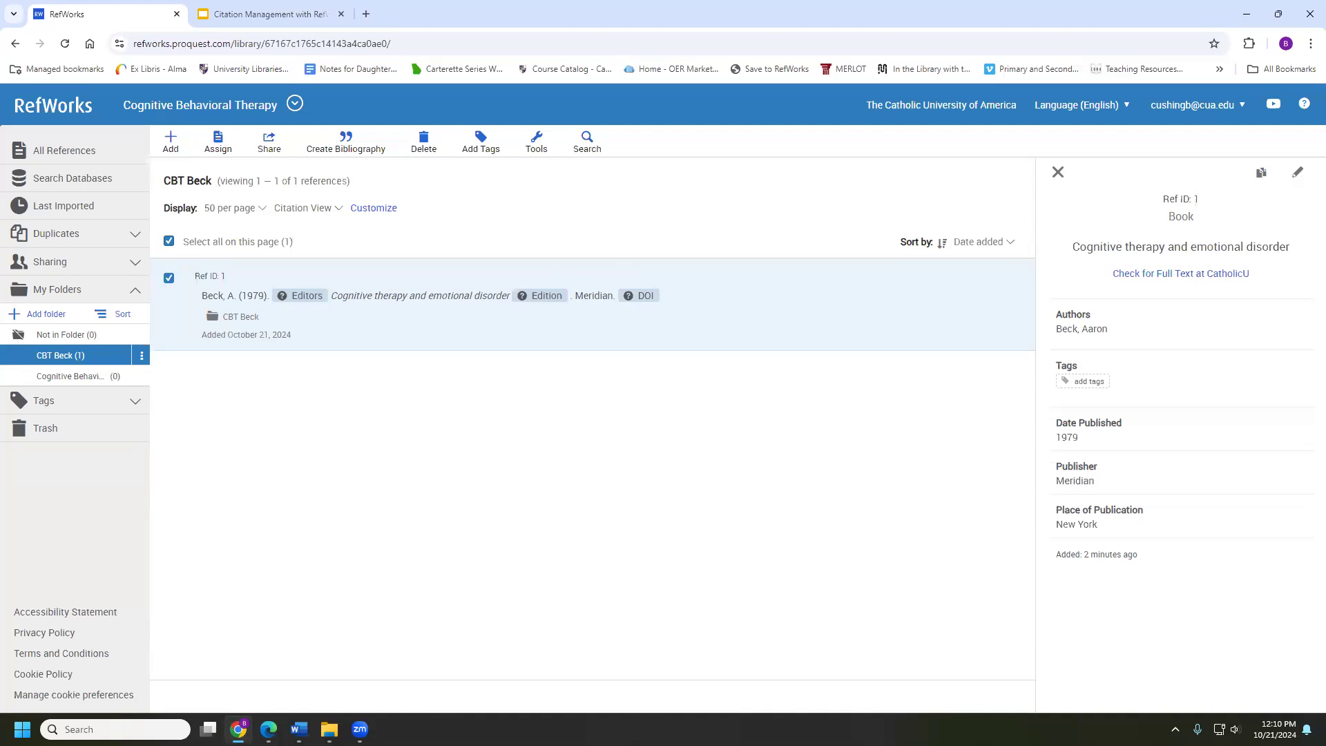
# Start another manually created reference, showing a blank Journal Article form from the top
pyautogui.click(170, 141)
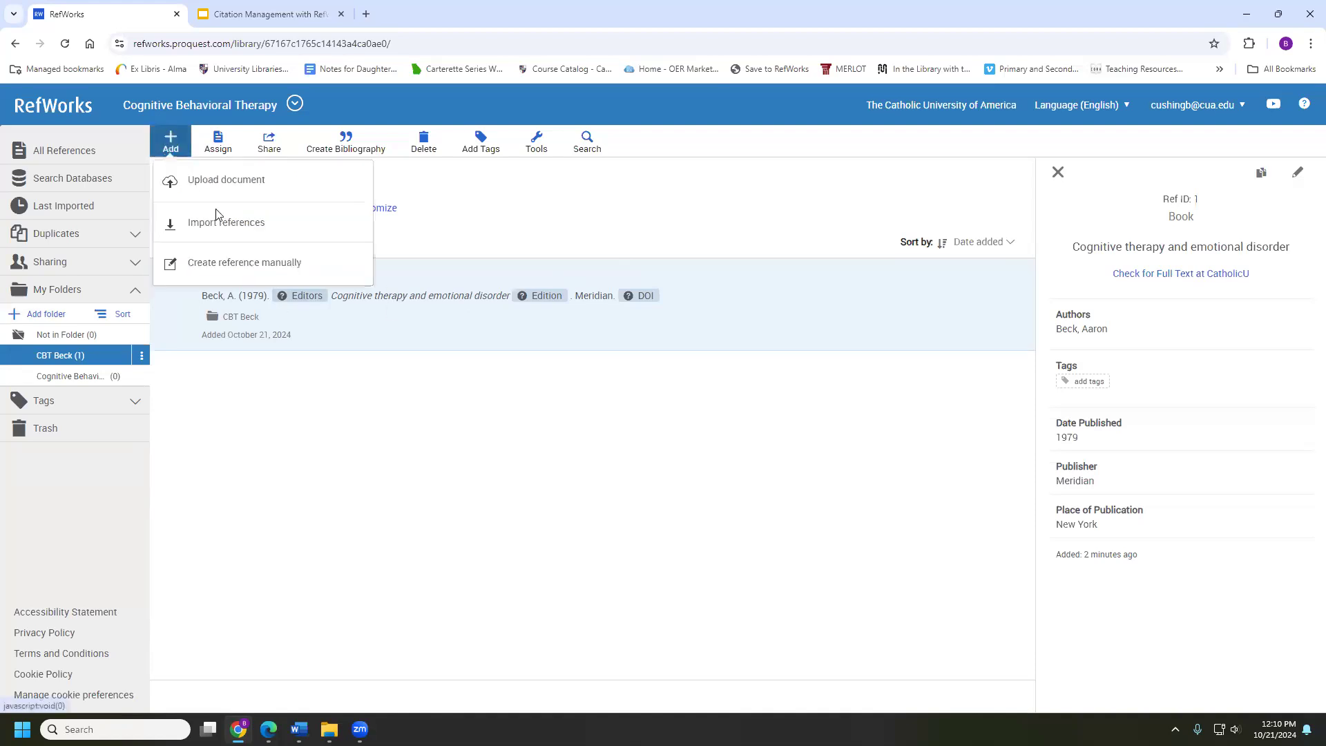
pyautogui.click(207, 269)
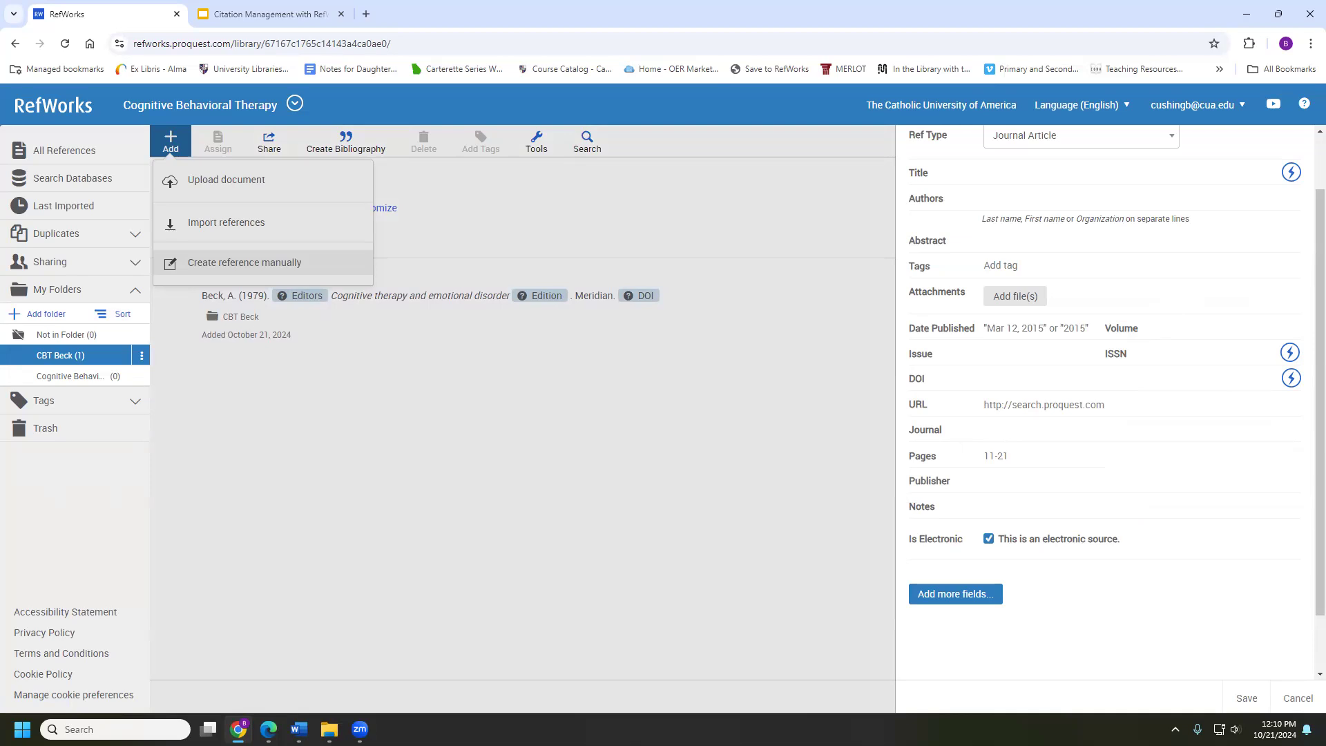
pyautogui.hotkey('alt', 'Tab')
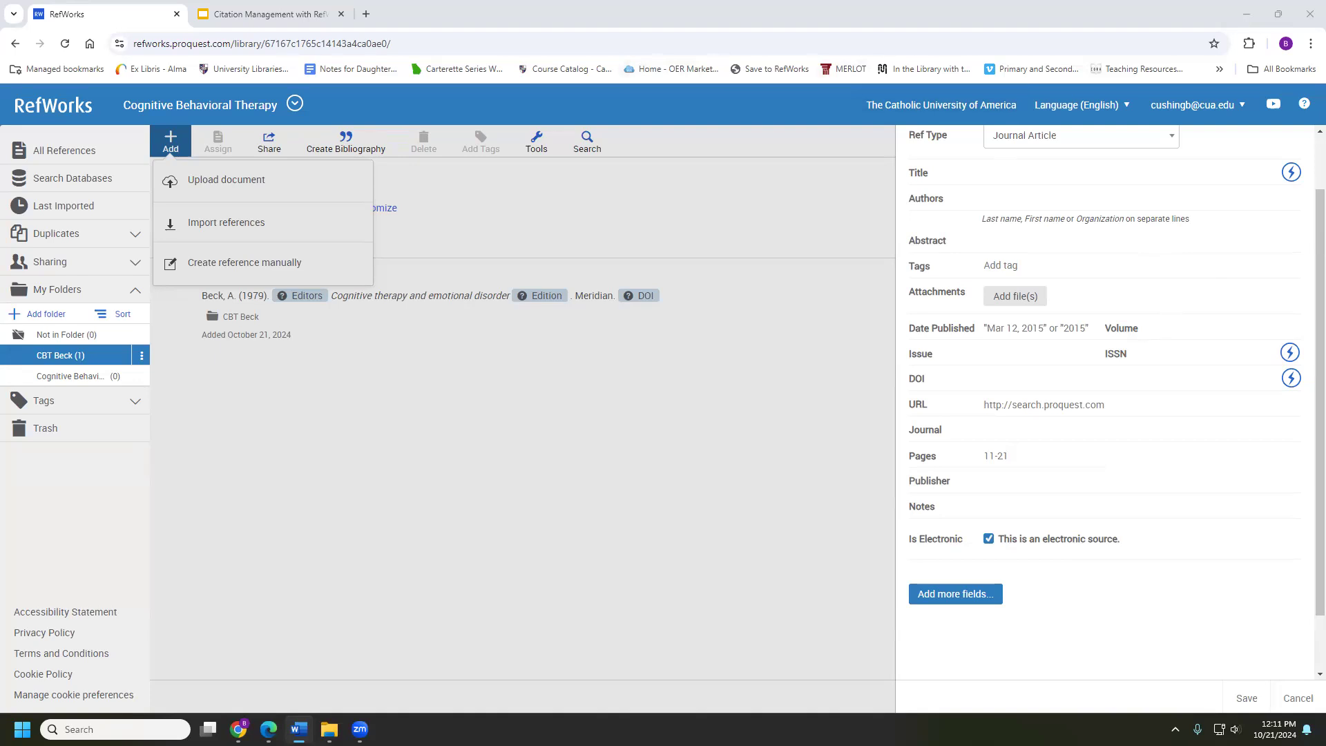
pyautogui.scroll(1, 1027, 177)
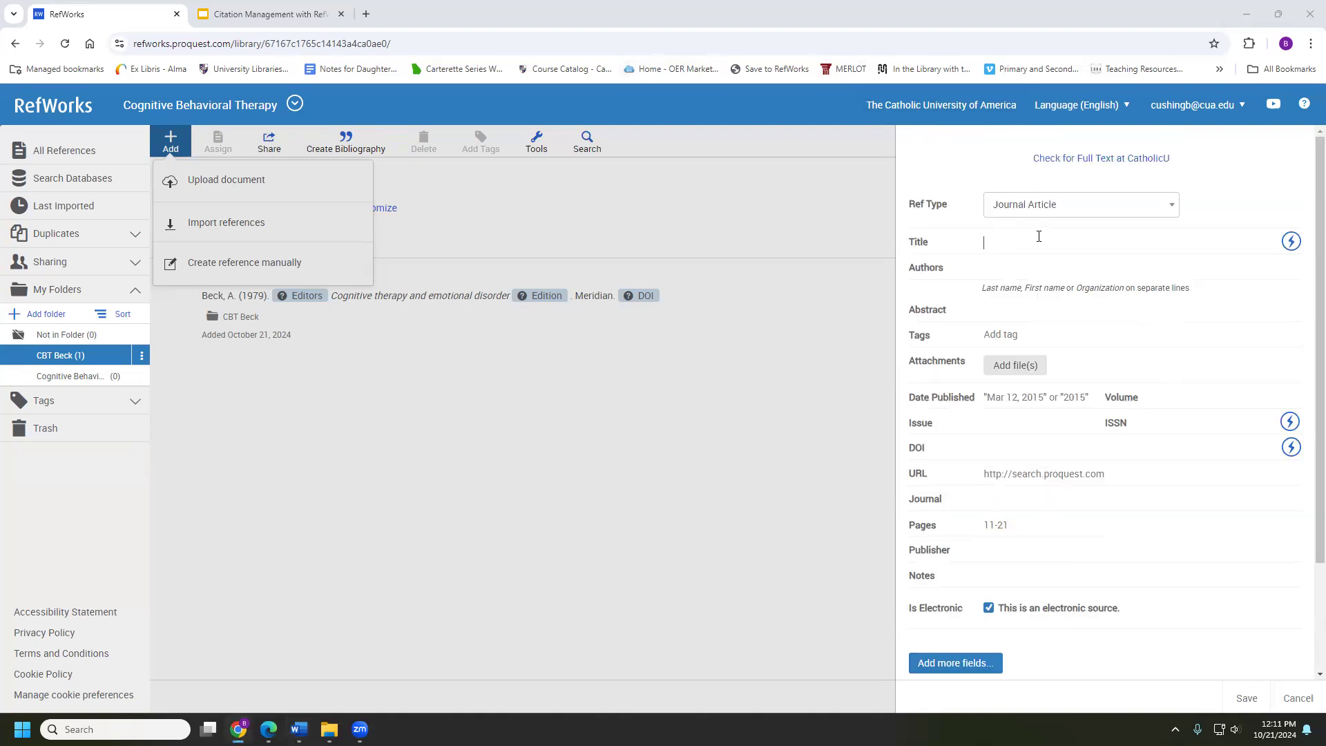
# Paste the title 'The empirical status of cognitive-behavioral therapy: A review of meta-analyses' and review suggested matches
pyautogui.click(1039, 236)
pyautogui.write('The empirical status of cognitive-behavioral therapy: A review of meta-analyses')
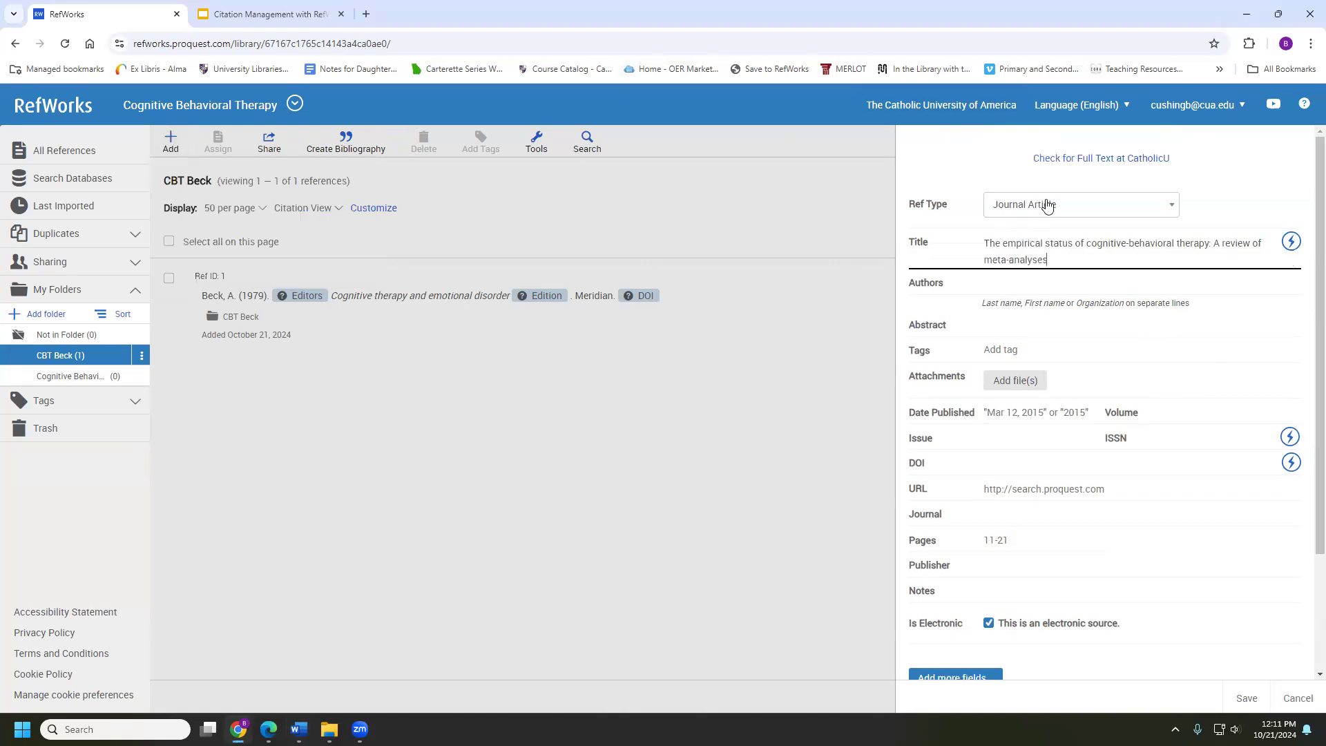
pyautogui.click(1291, 242)
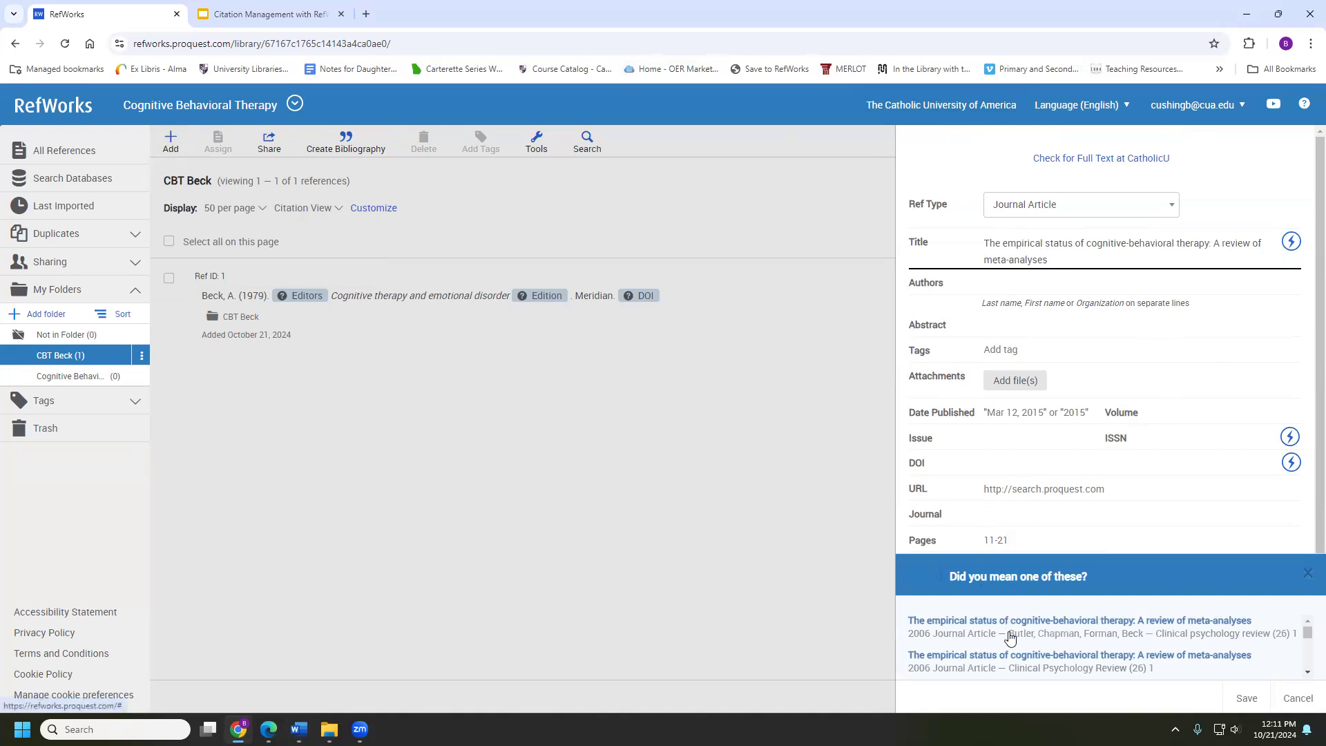
pyautogui.scroll(-2, 1009, 636)
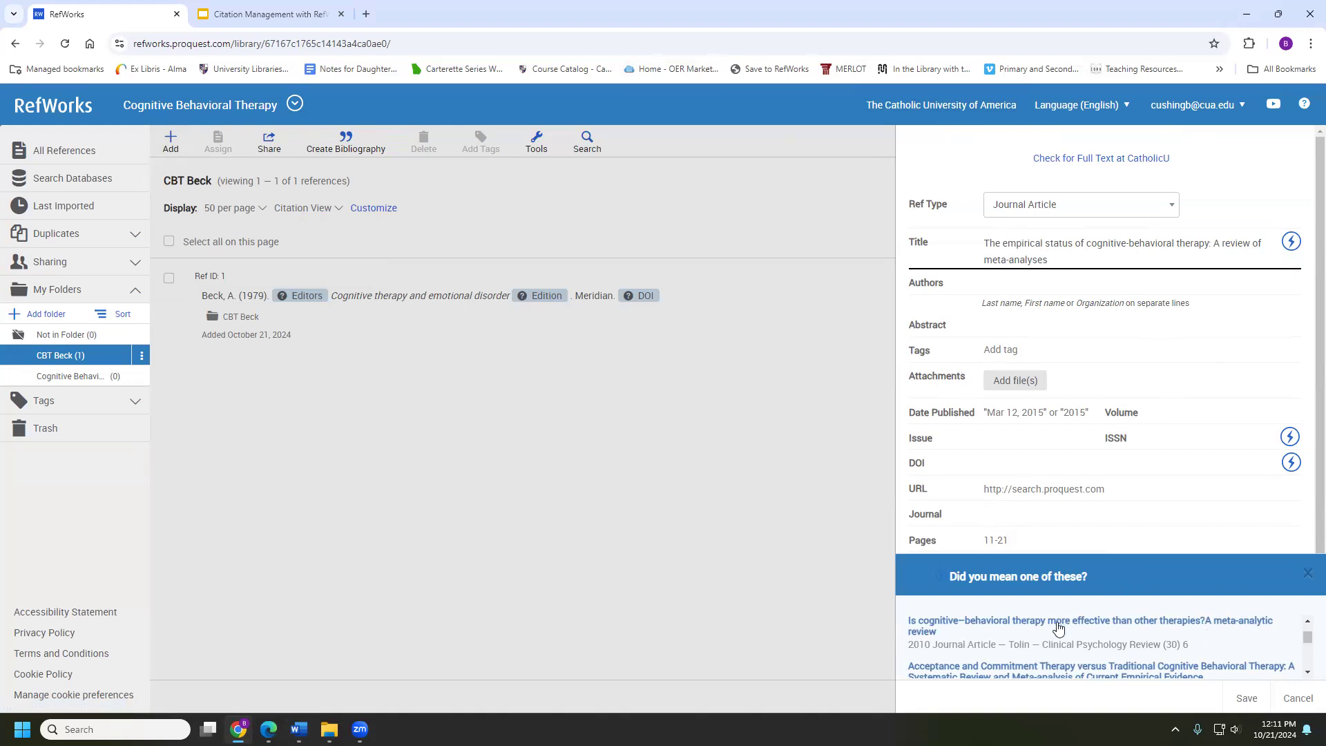
pyautogui.scroll(2, 1056, 625)
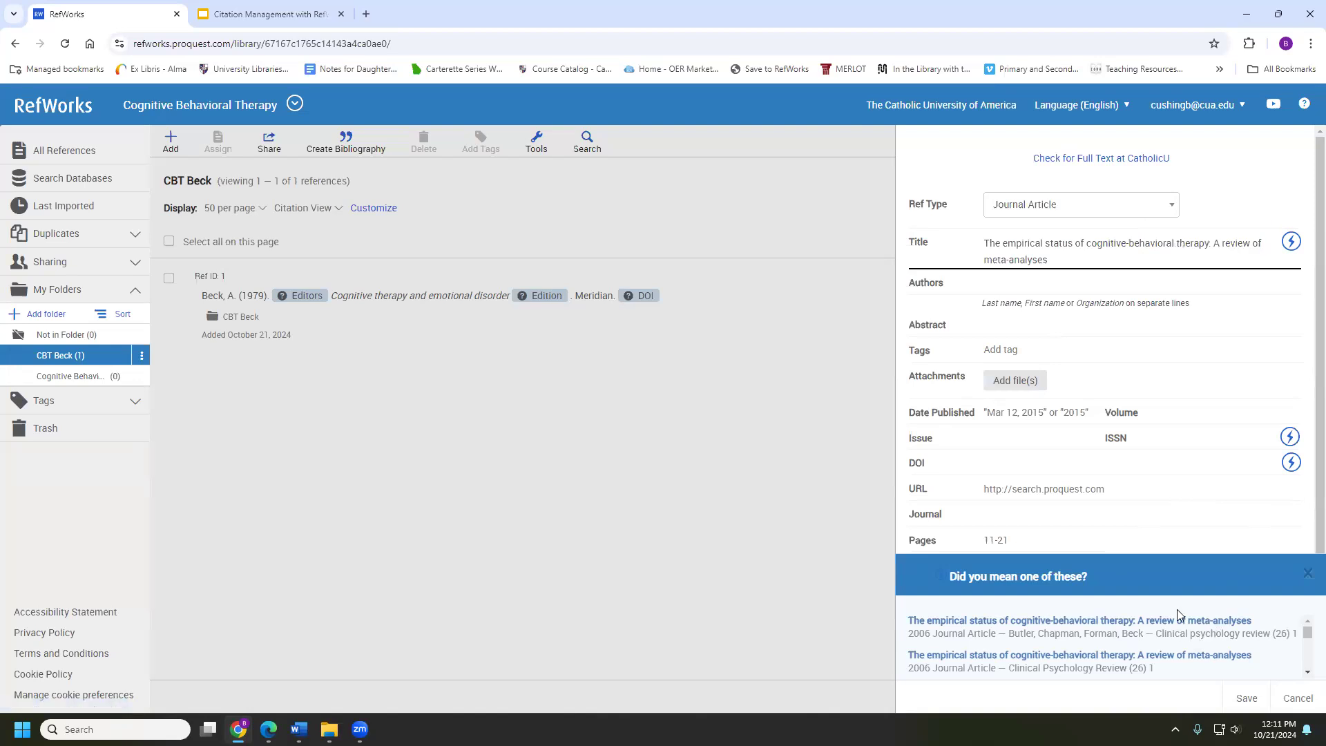
pyautogui.scroll(-3, 1144, 630)
pyautogui.scroll(-3, 1144, 630)
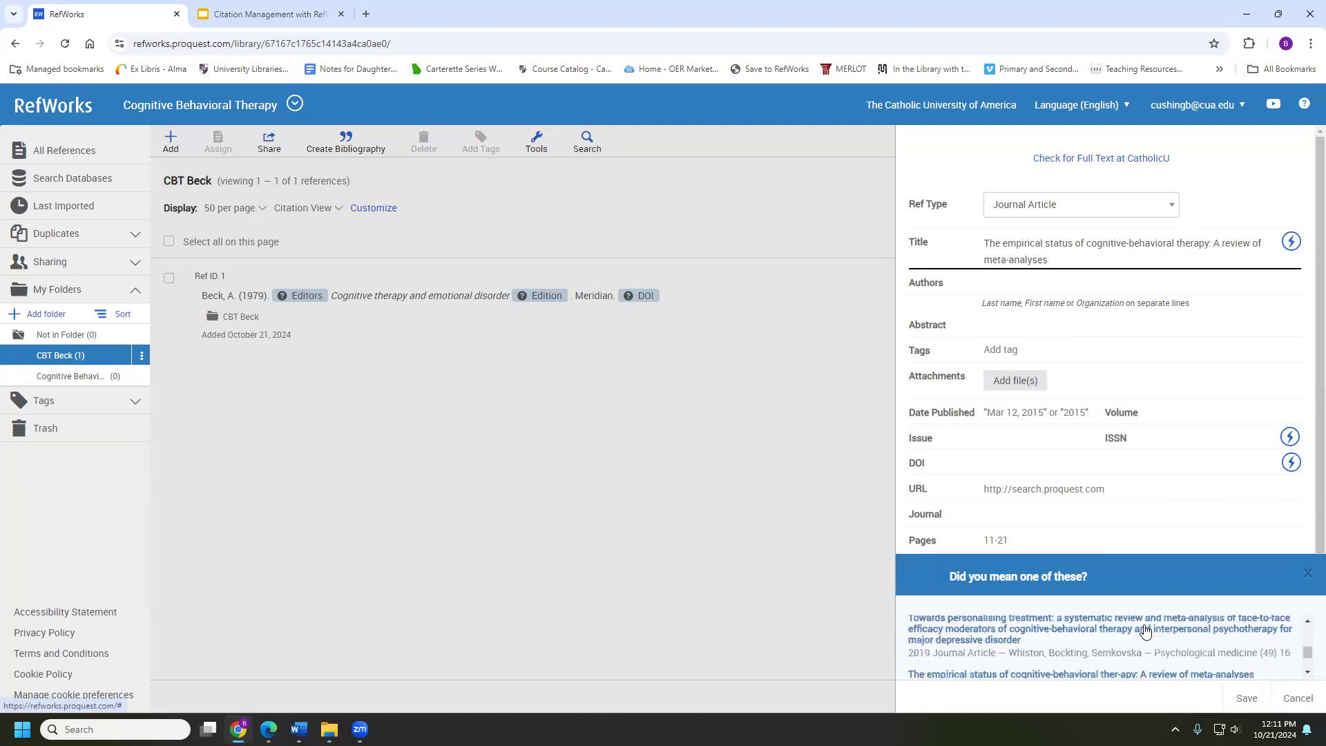
pyautogui.scroll(-2, 1144, 629)
pyautogui.scroll(3, 1140, 631)
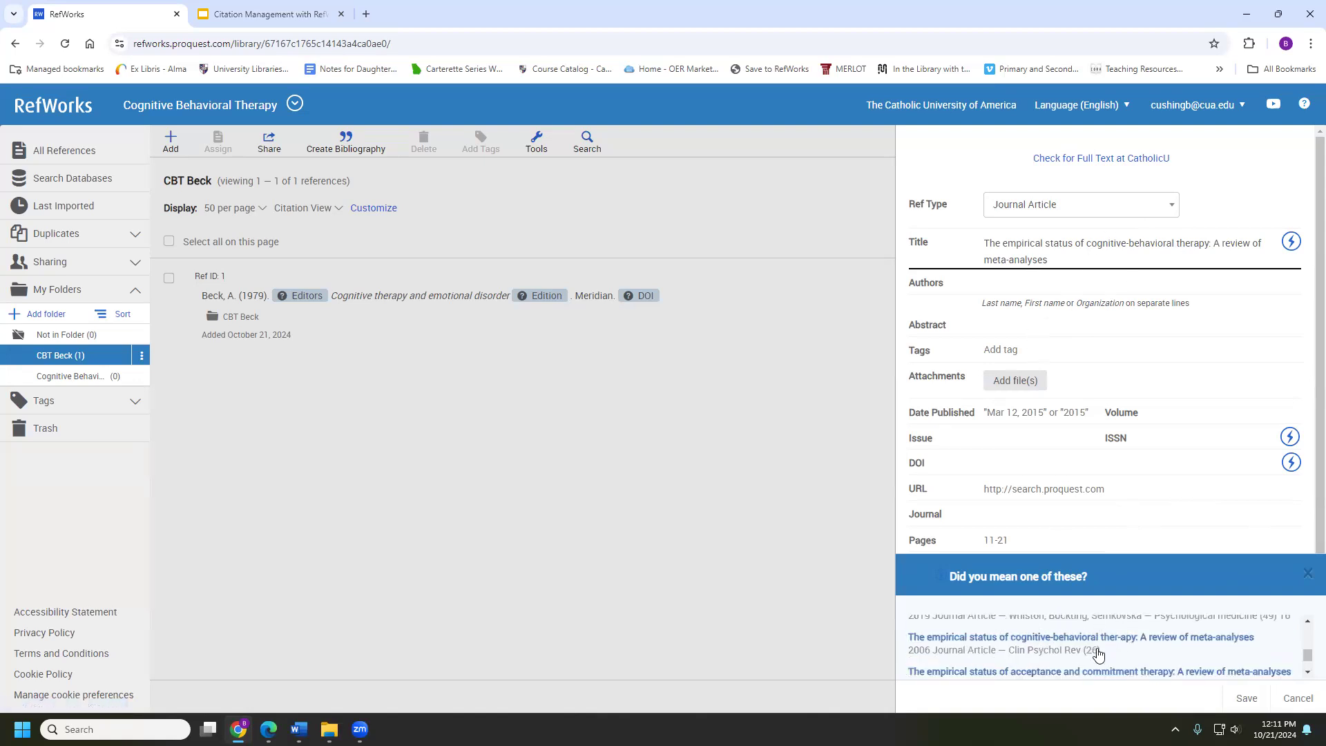
pyautogui.scroll(3, 1089, 666)
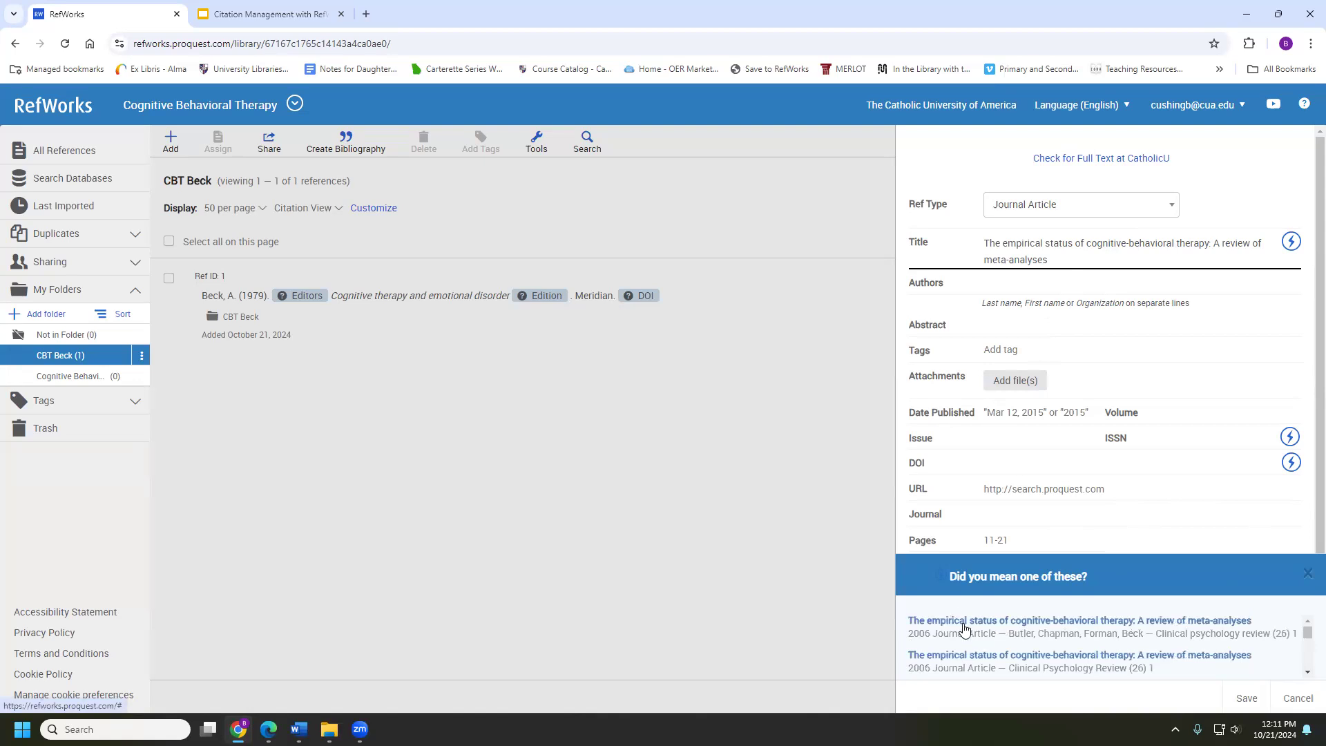
# Autofill from the Butler et al. 2006 record, save it to CBT Beck, and open its DOI link
pyautogui.click(970, 621)
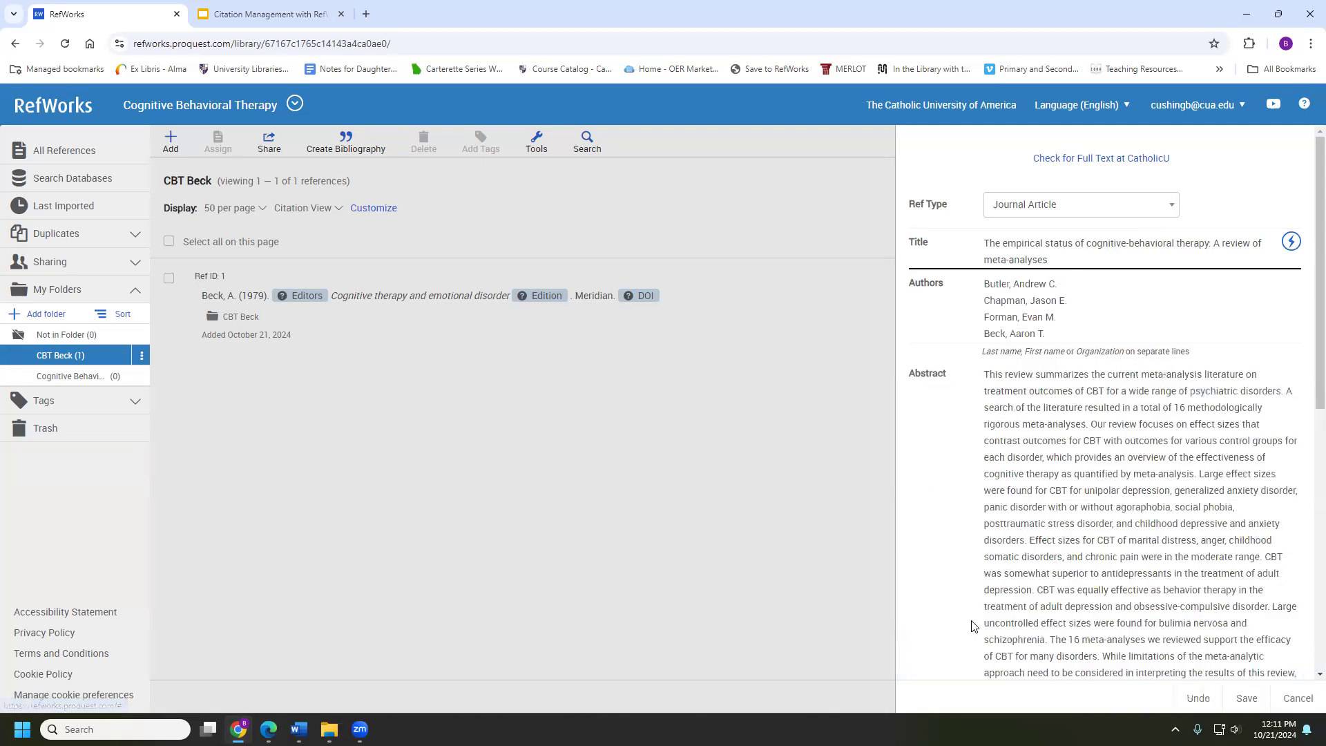
pyautogui.scroll(-3, 1189, 313)
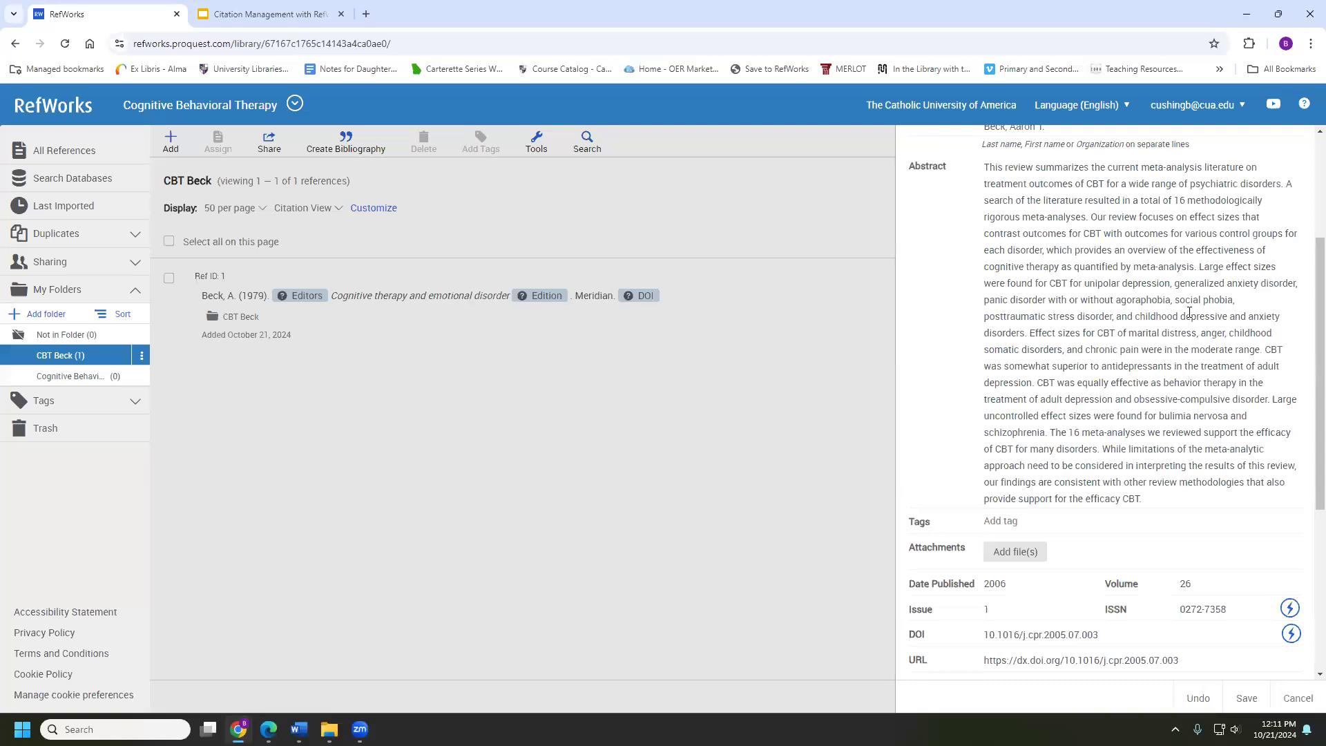
pyautogui.scroll(3, 1161, 331)
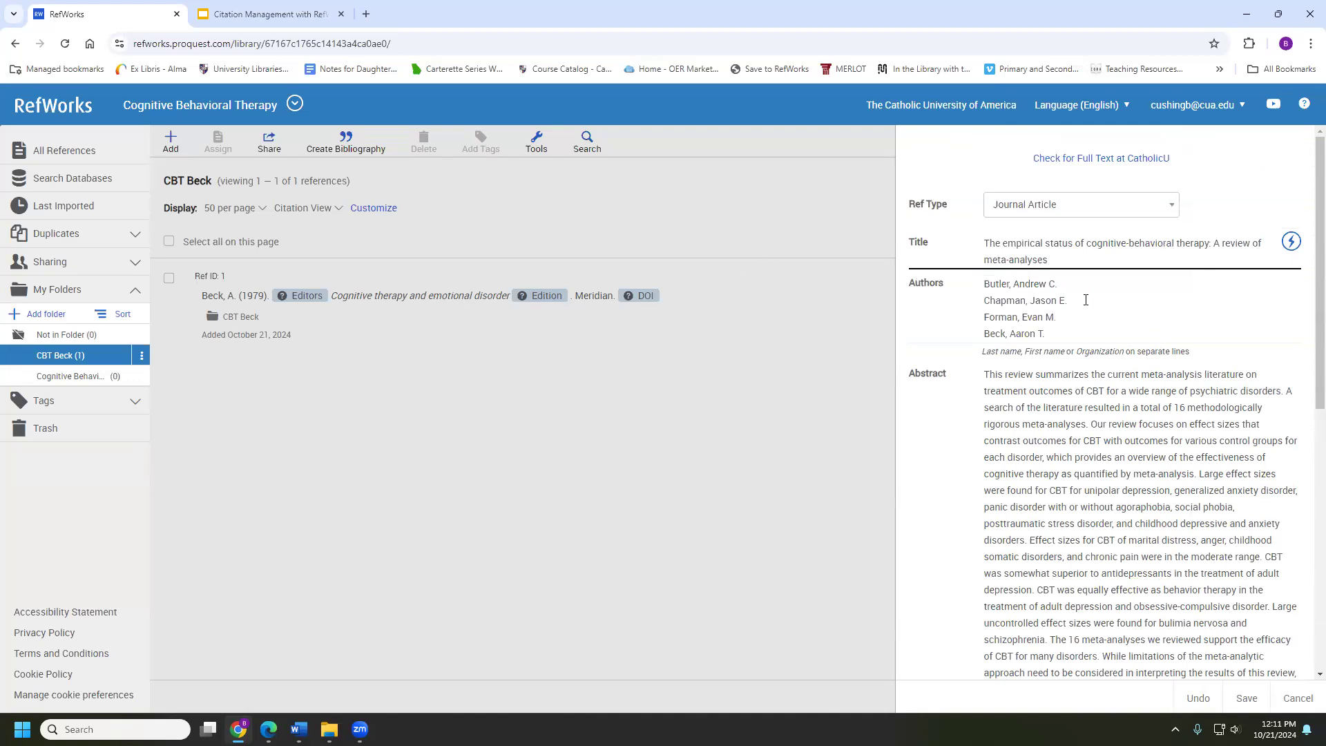
pyautogui.scroll(-1, 1015, 300)
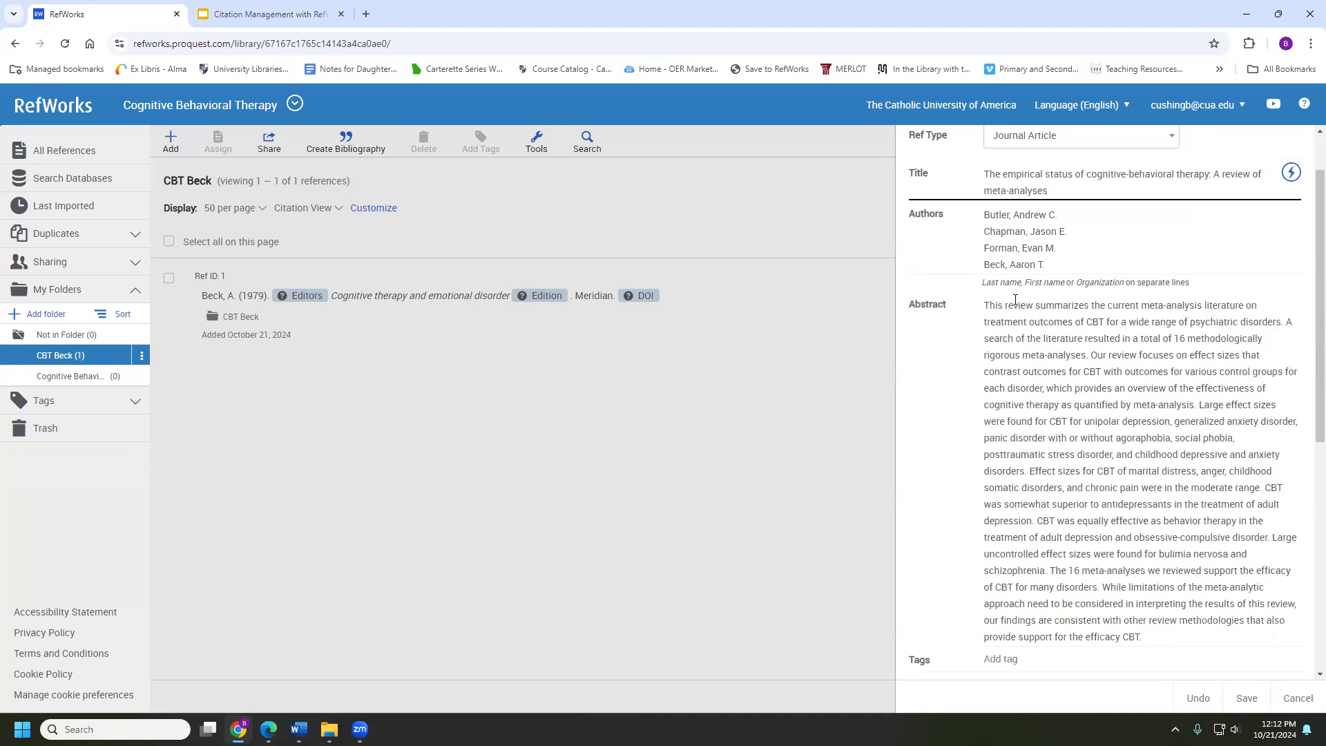
pyautogui.scroll(-1, 1015, 302)
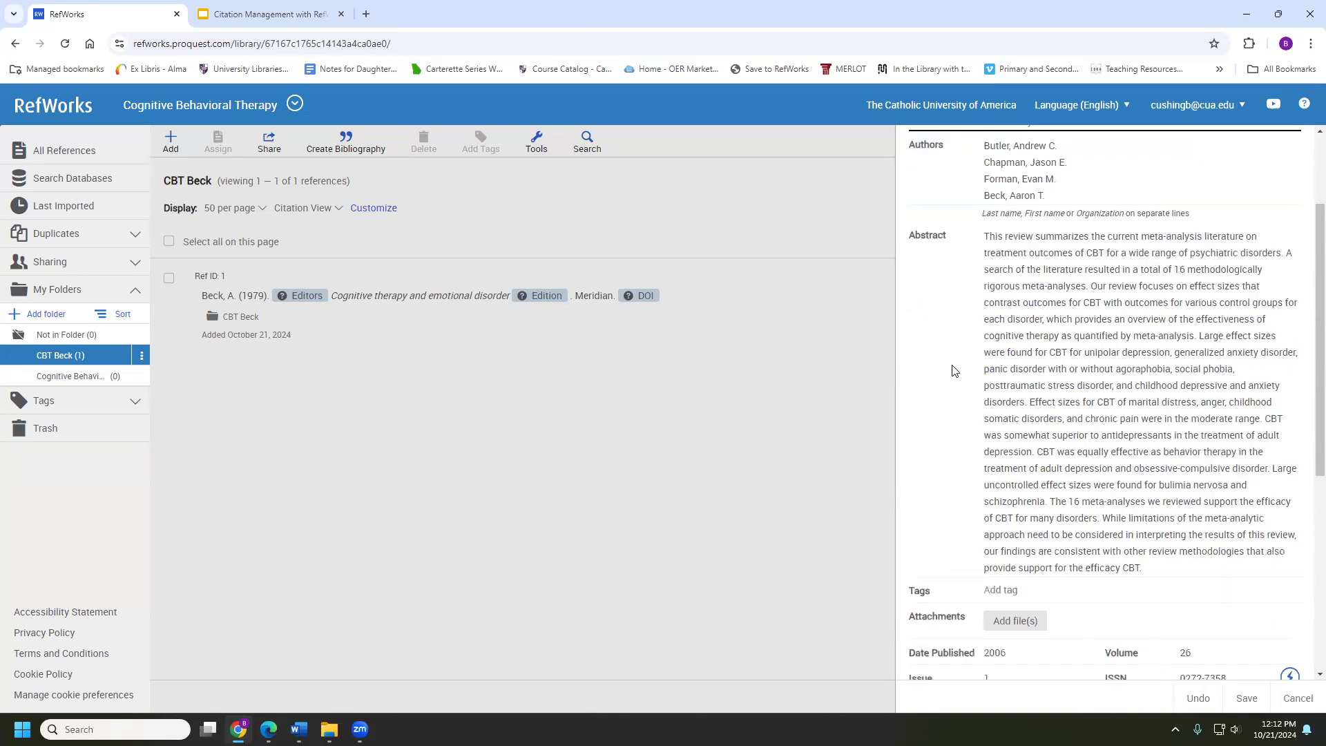
pyautogui.click(1251, 699)
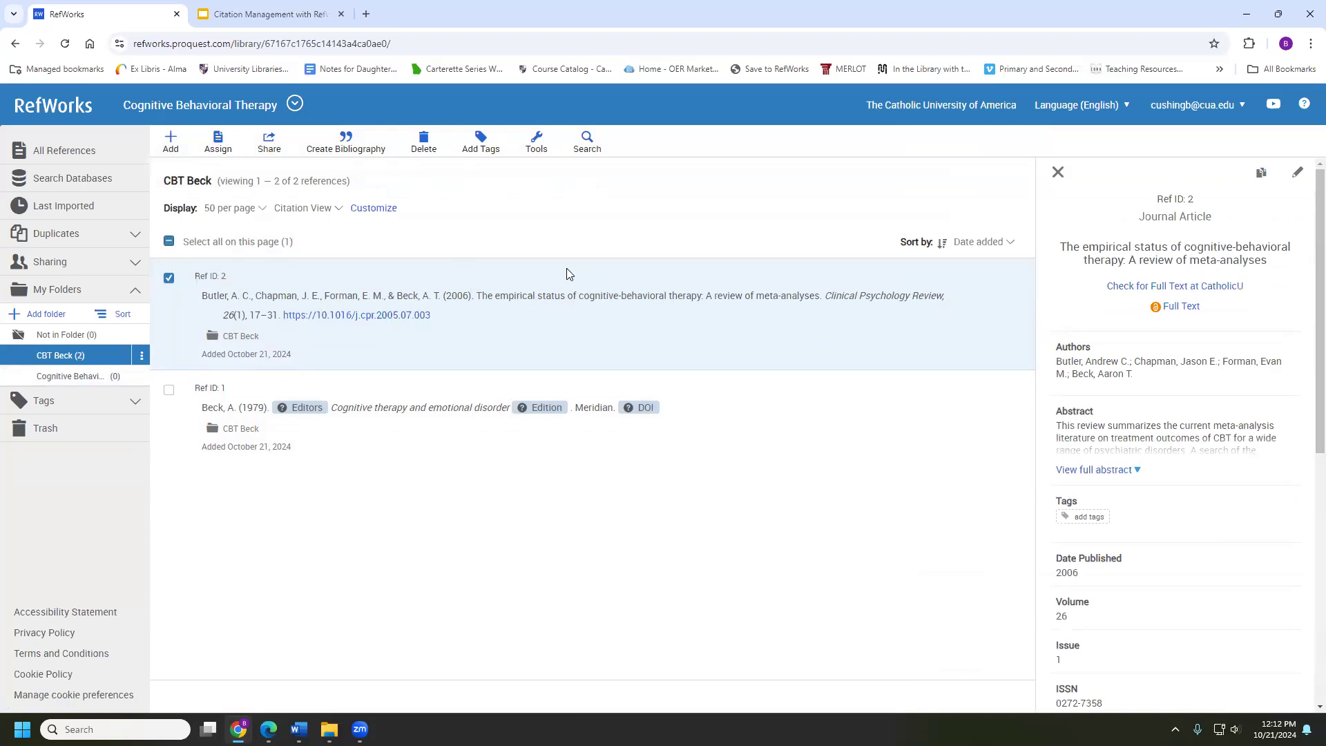
pyautogui.click(339, 314)
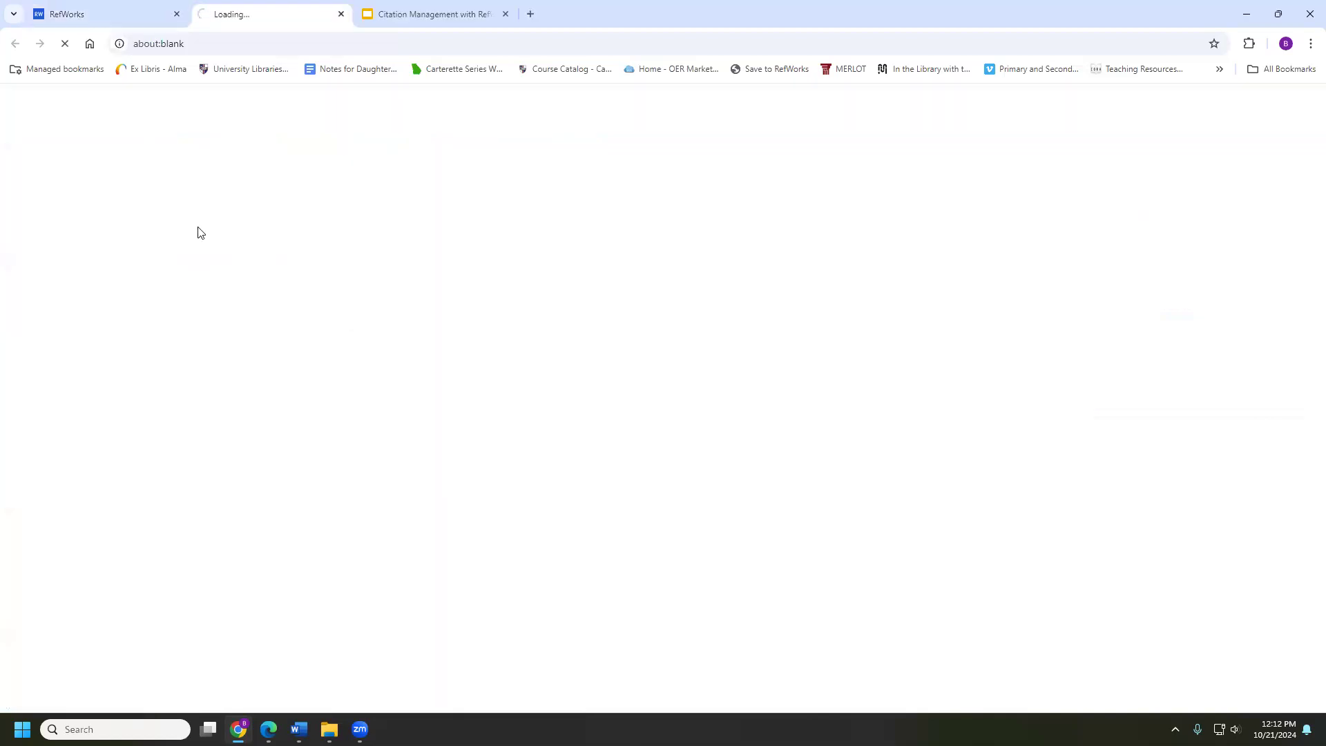
# Close the about:blank tab to return to the CBT Beck folder's two references
pyautogui.click(341, 14)
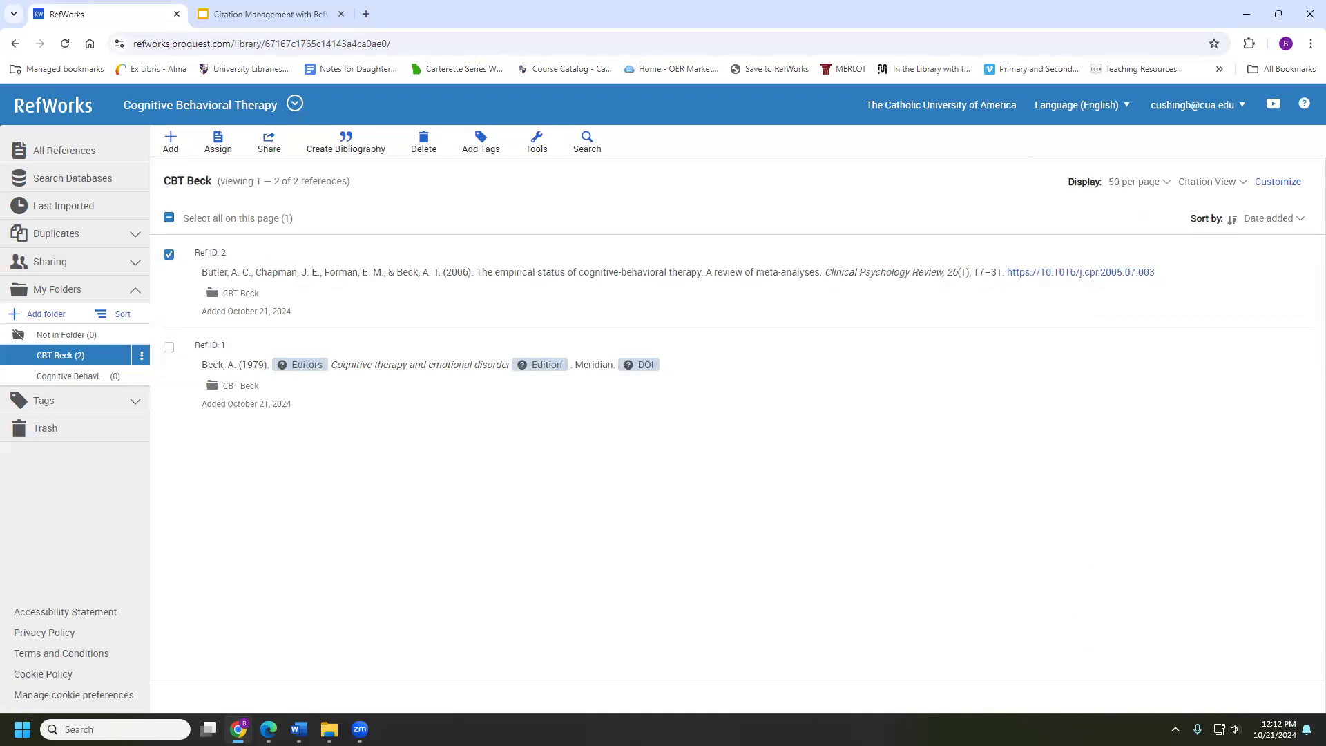
pyautogui.hotkey('alt', 'Tab')
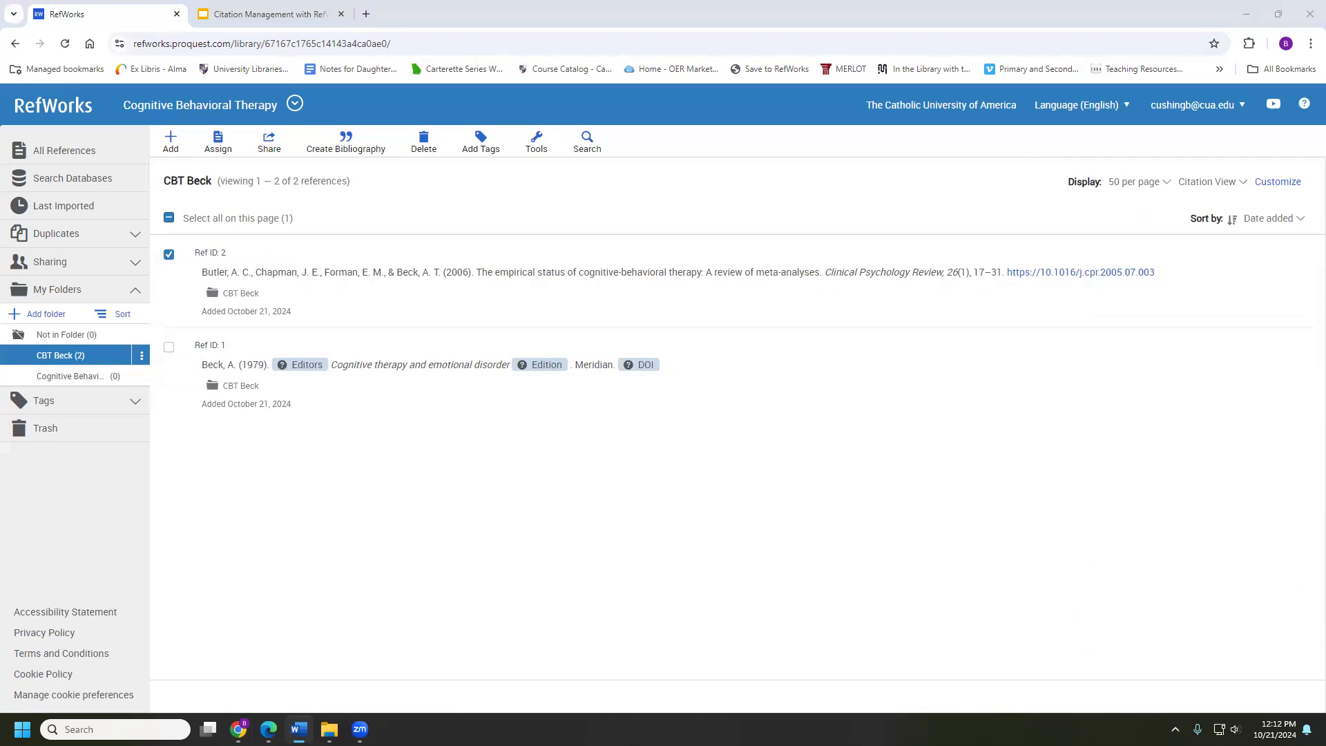
pyautogui.click(650, 271)
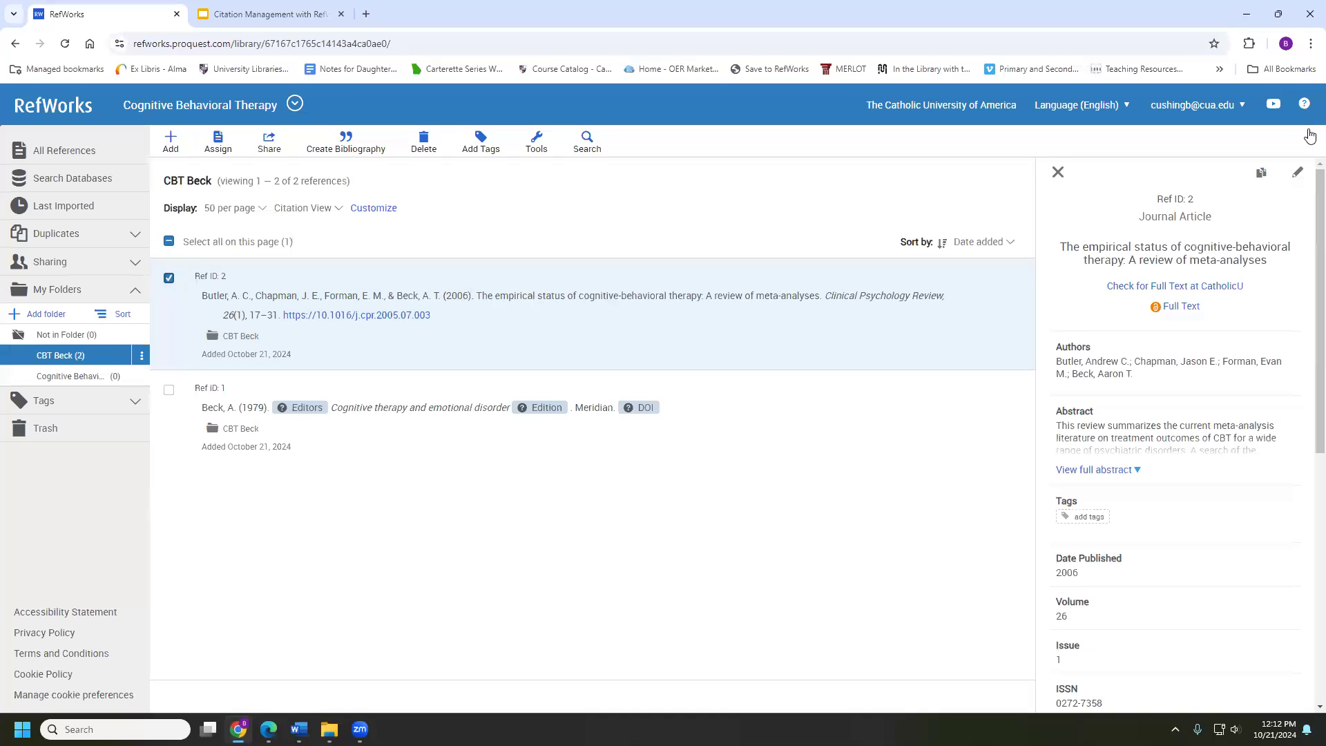
pyautogui.click(753, 391)
pyautogui.click(754, 318)
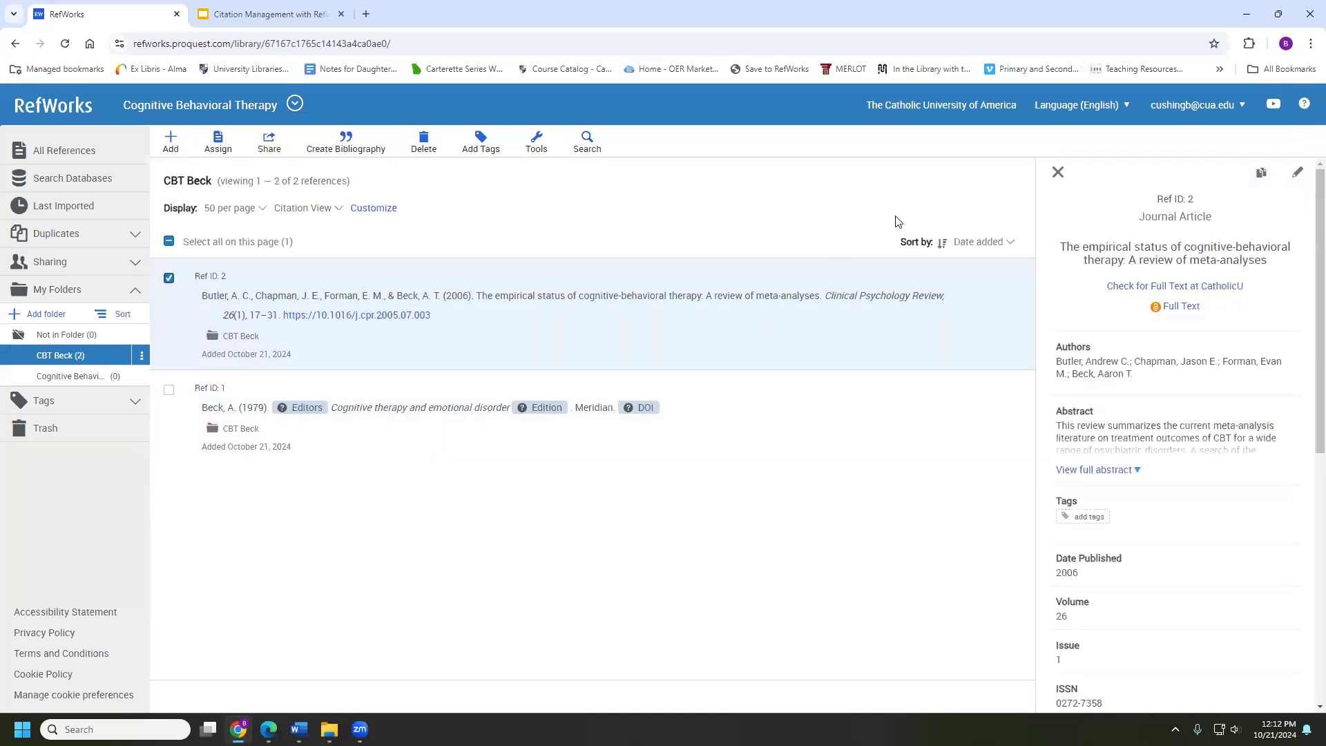
pyautogui.click(1298, 176)
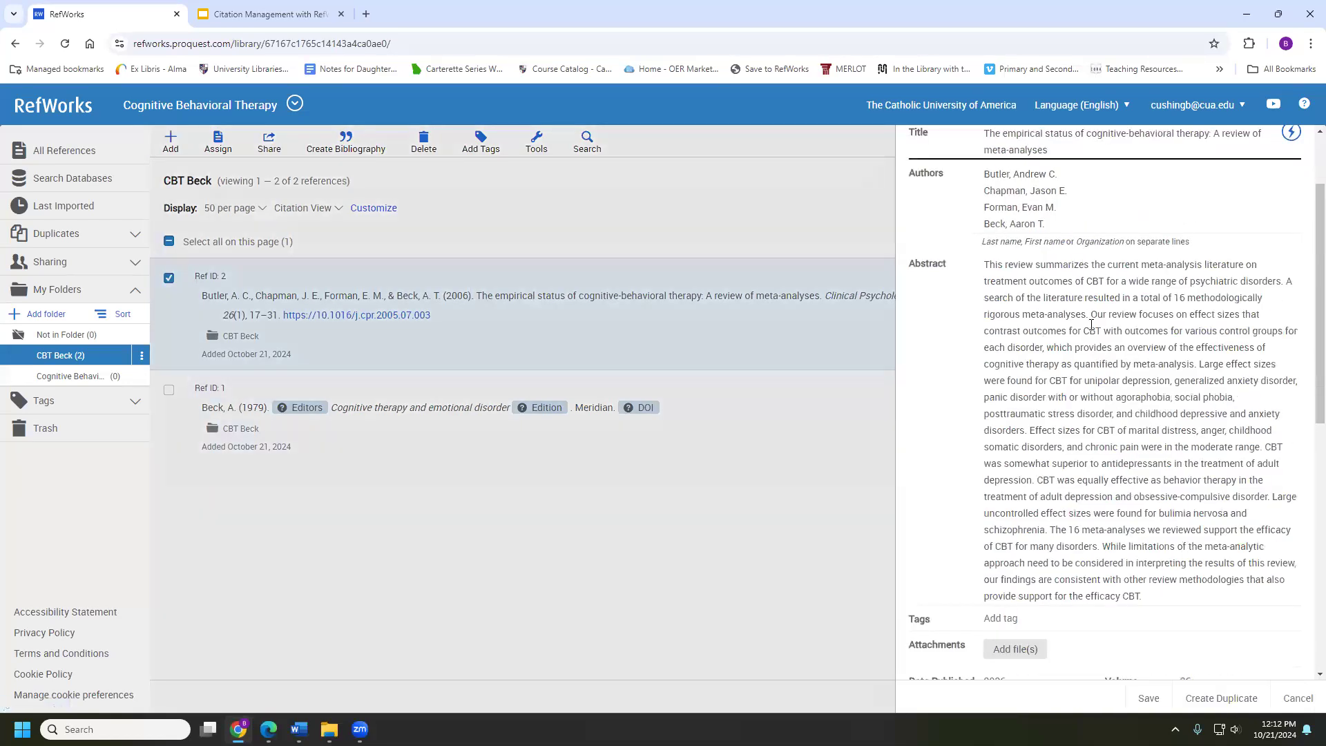
pyautogui.scroll(2, 1091, 324)
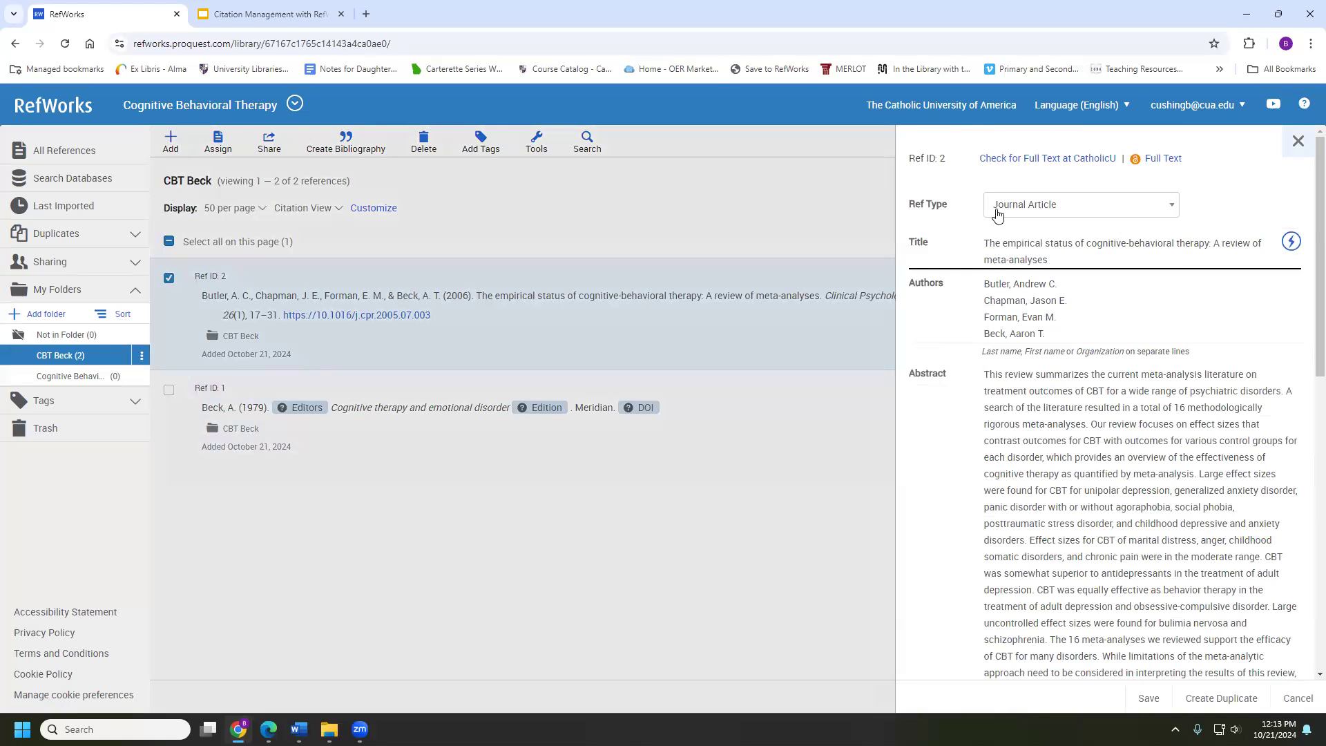
pyautogui.scroll(-2, 1001, 374)
pyautogui.scroll(-3, 1001, 374)
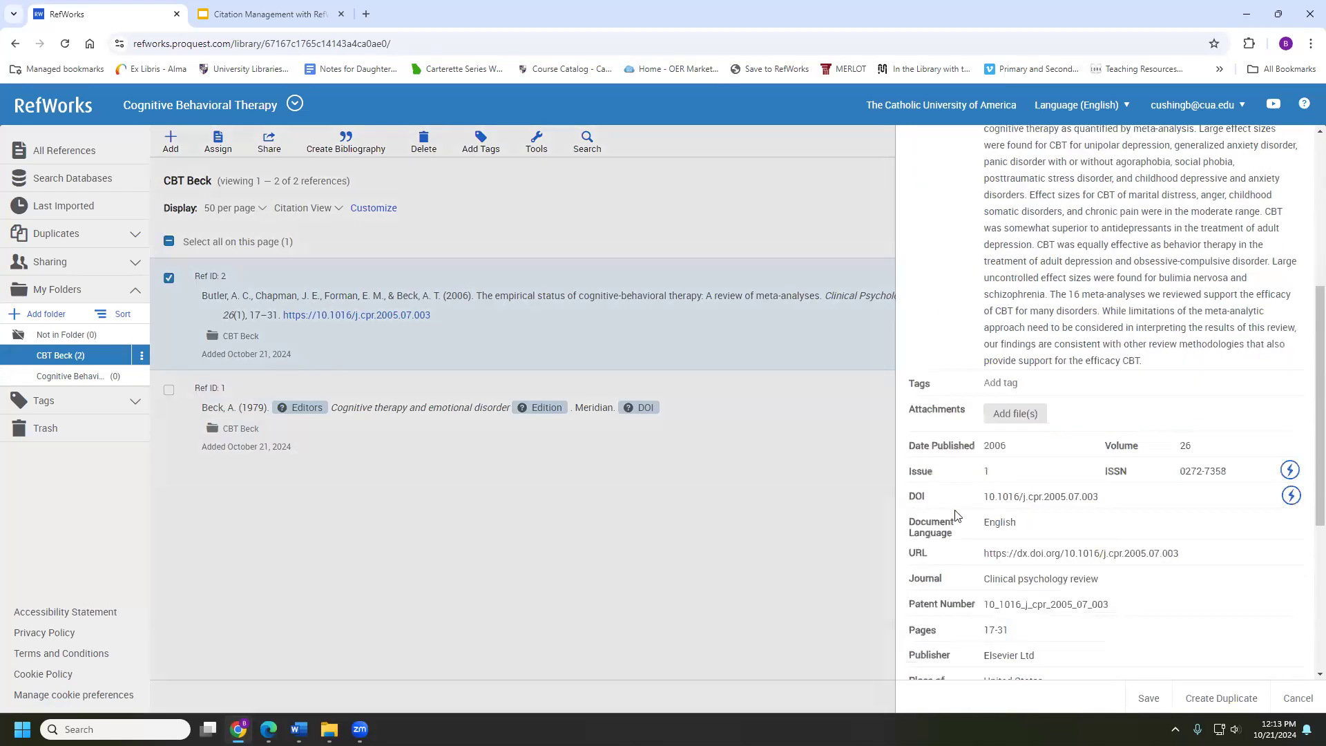
pyautogui.click(1022, 501)
pyautogui.tripleClick(1022, 501)
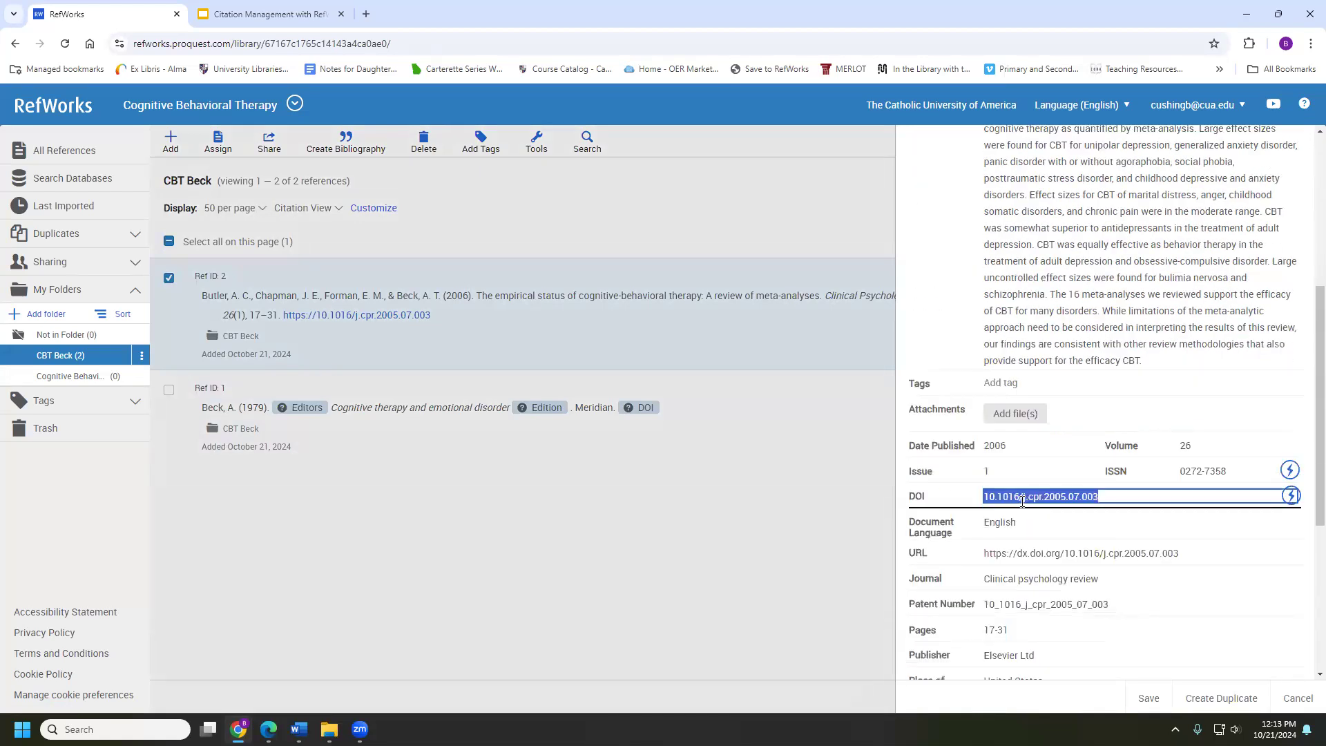
pyautogui.write('http://dx.doi.org/10.1371/journal.pone.0018001')
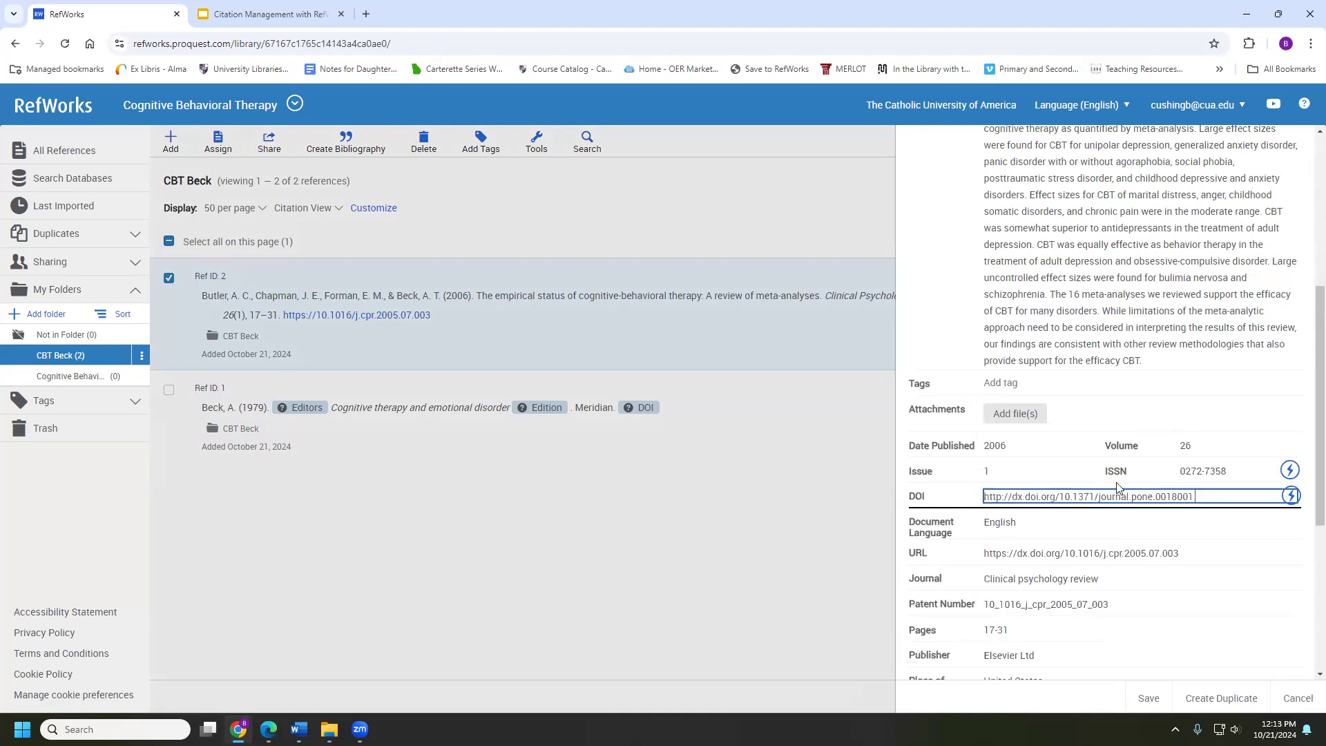
pyautogui.click(1140, 697)
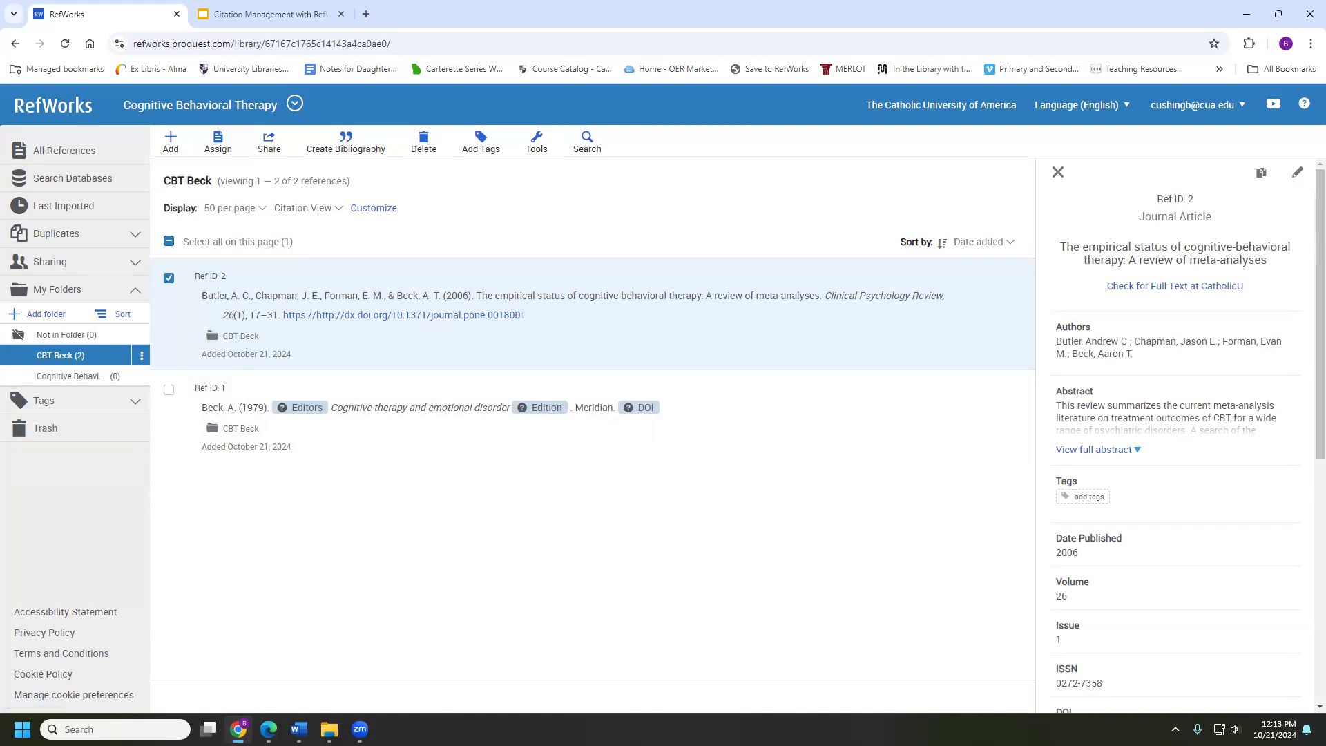
# Upload Internet-Based Cognitive Behavior Therapy(1).pdf as a new reference
pyautogui.click(173, 139)
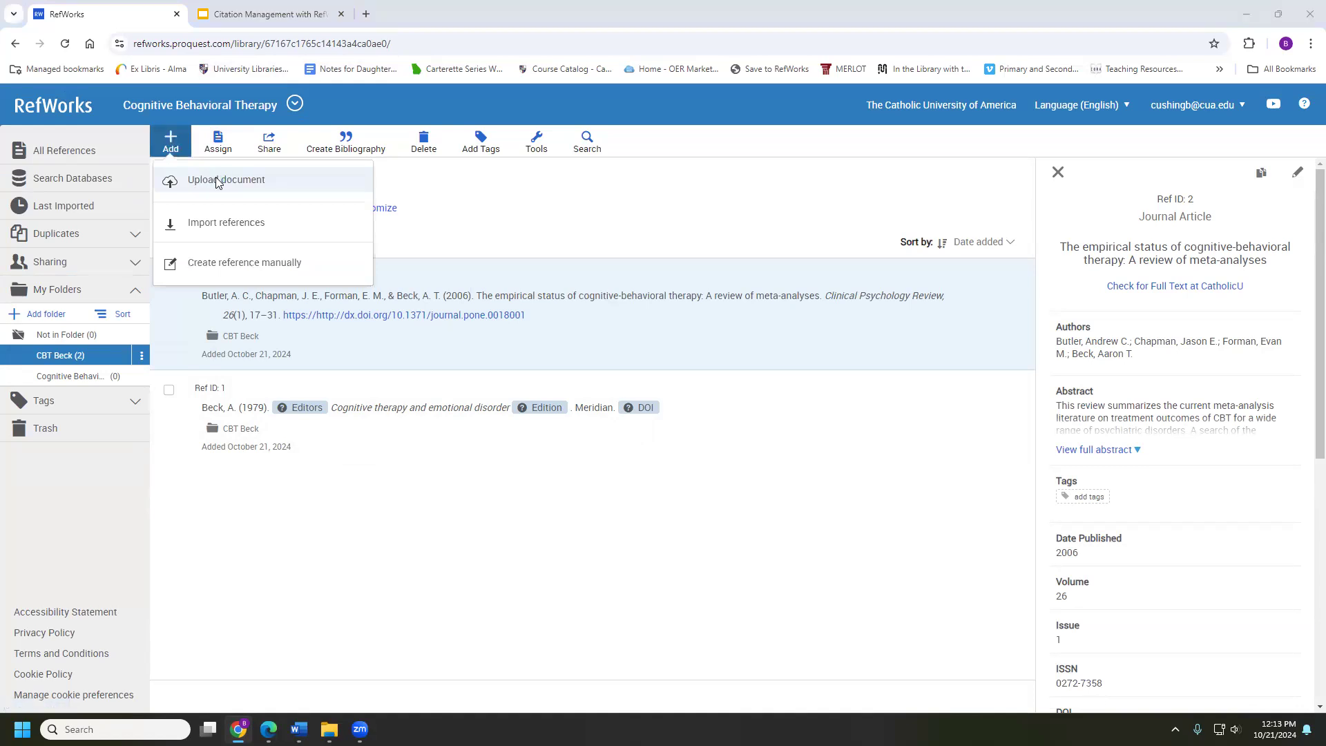
pyautogui.click(217, 181)
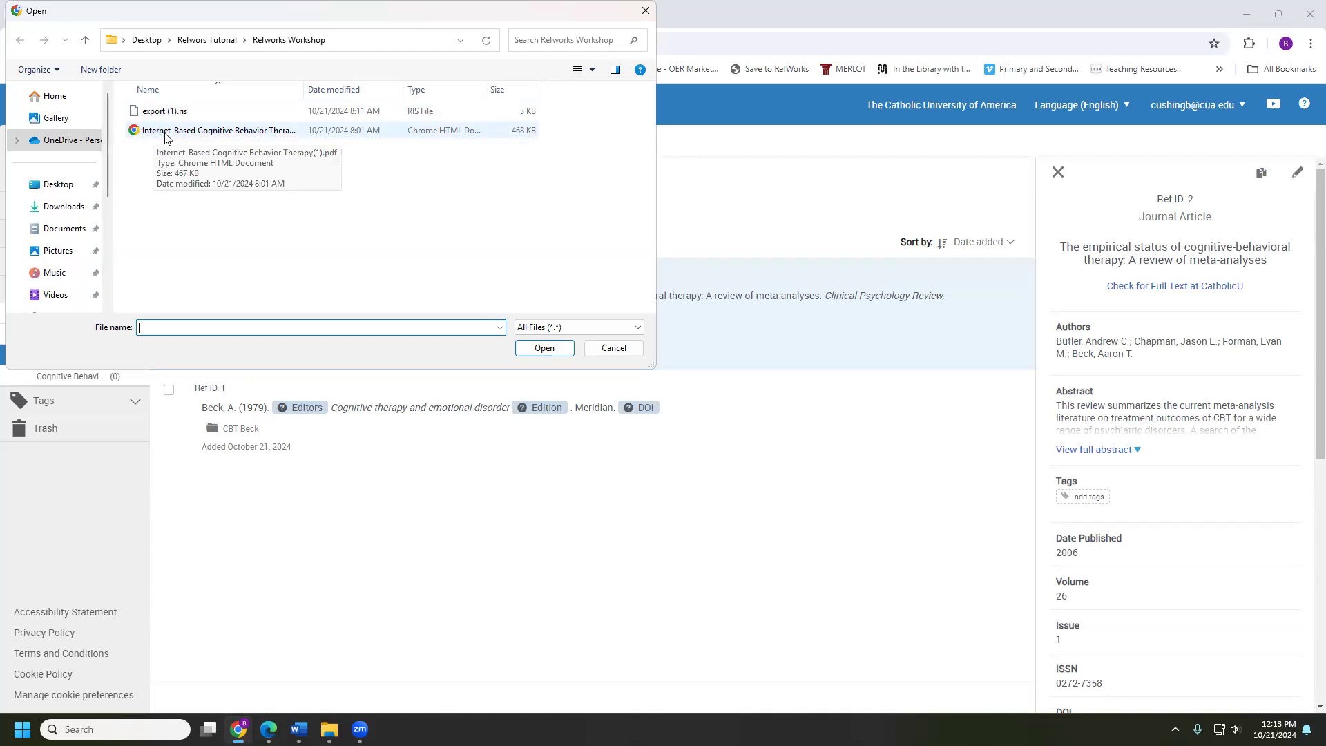
pyautogui.doubleClick(218, 131)
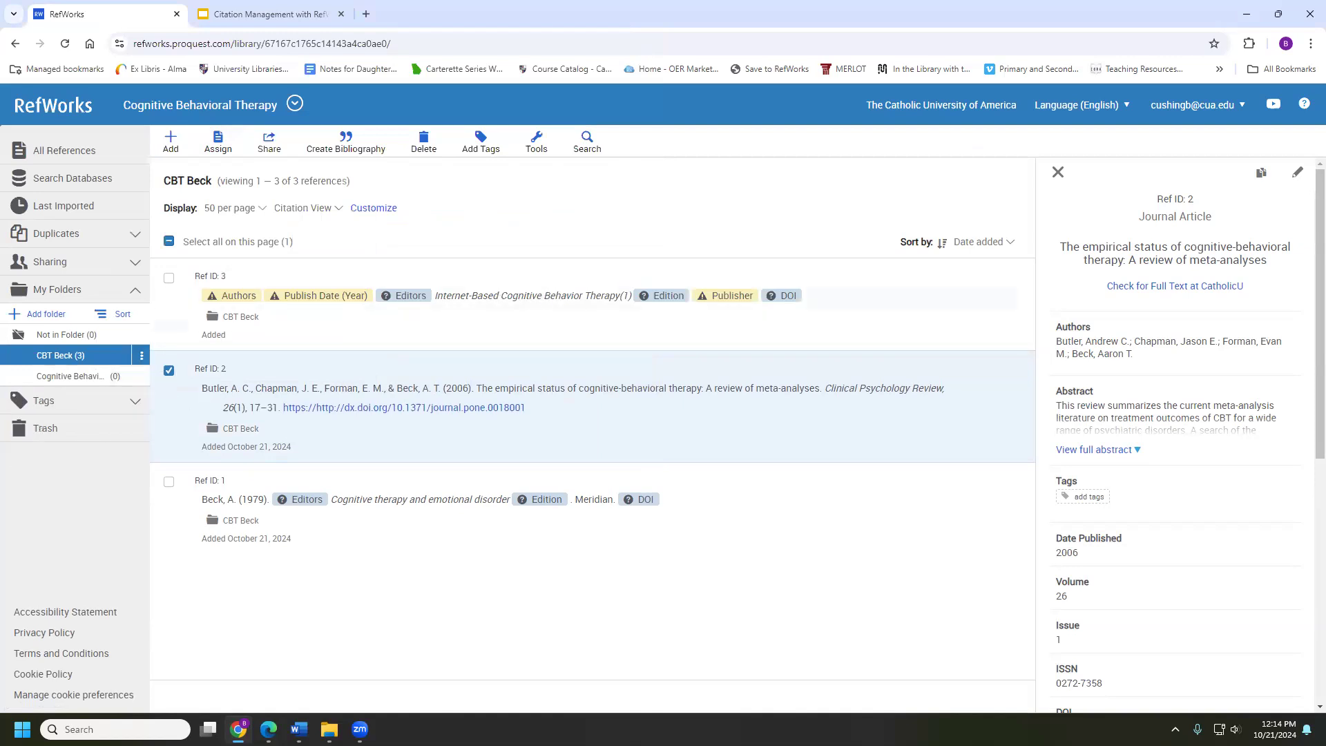
# Inspect the new Ref ID 3 record's details, comparing them with Ref ID 2
pyautogui.click(508, 284)
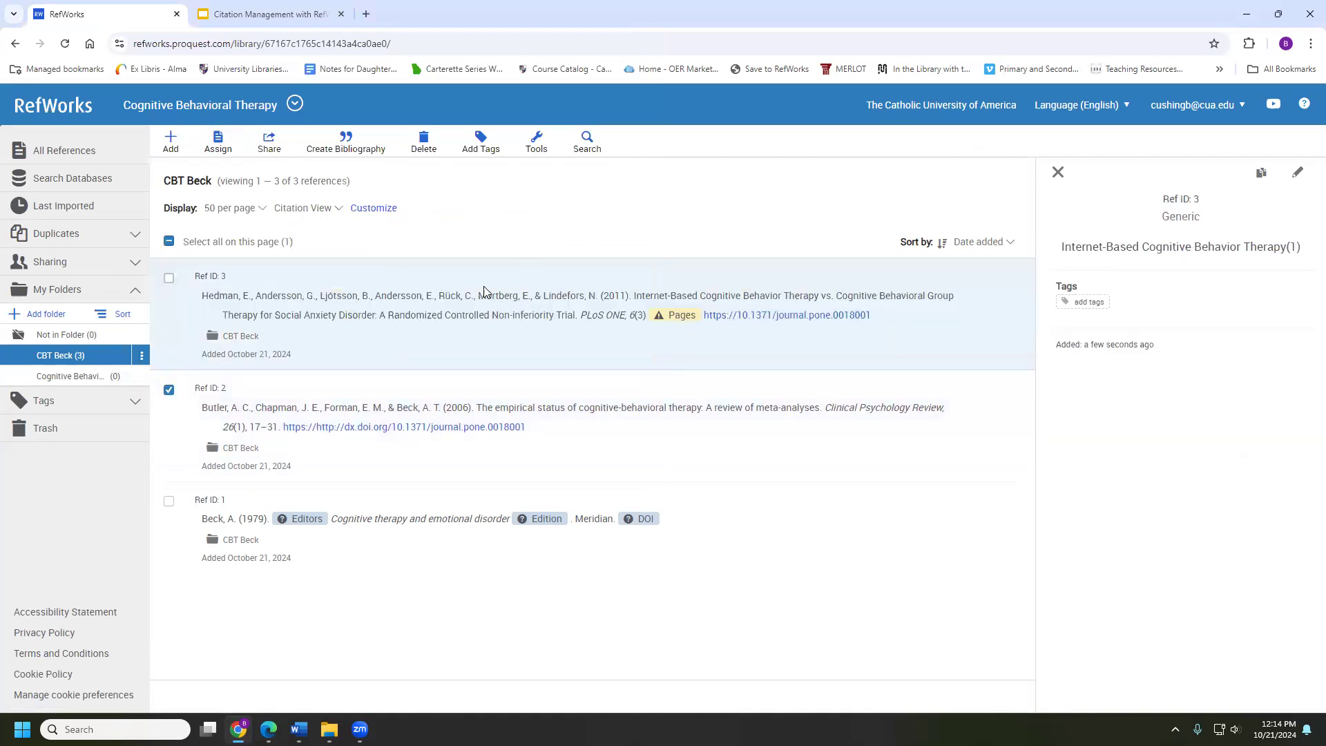
pyautogui.click(628, 393)
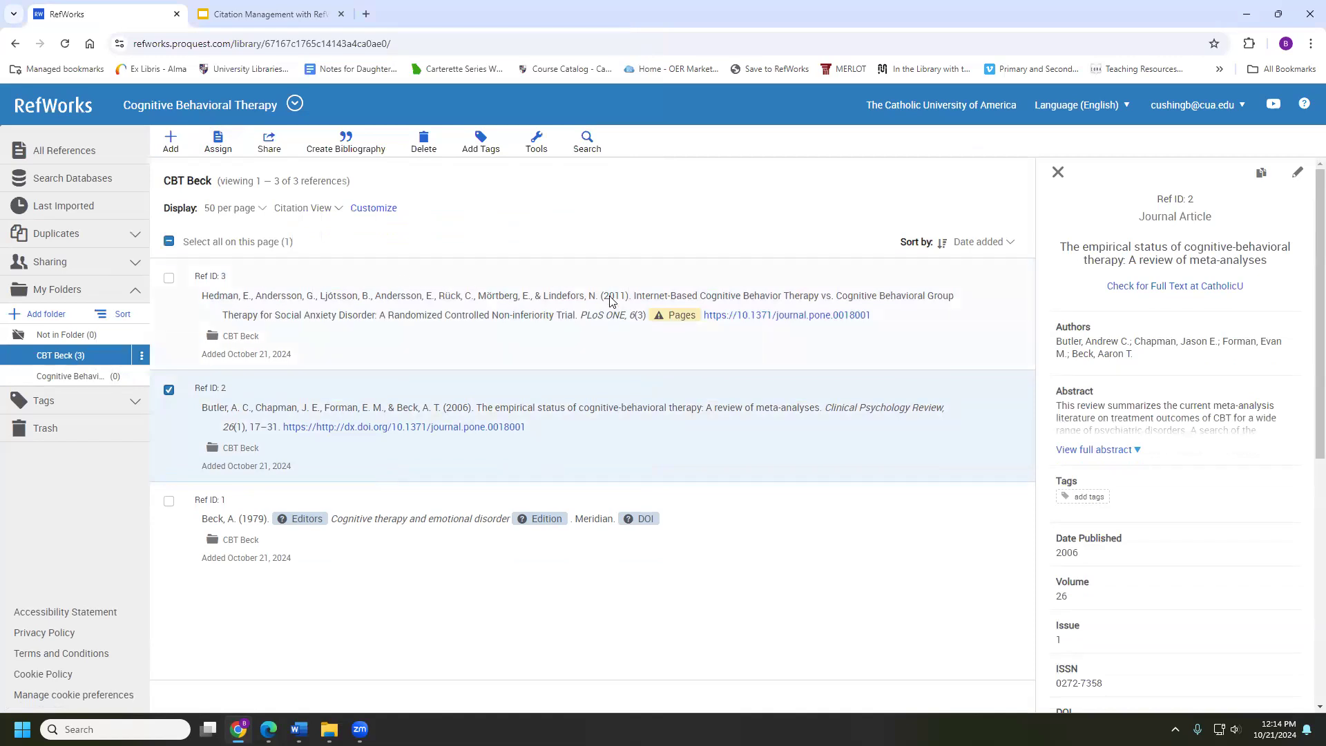
pyautogui.click(704, 298)
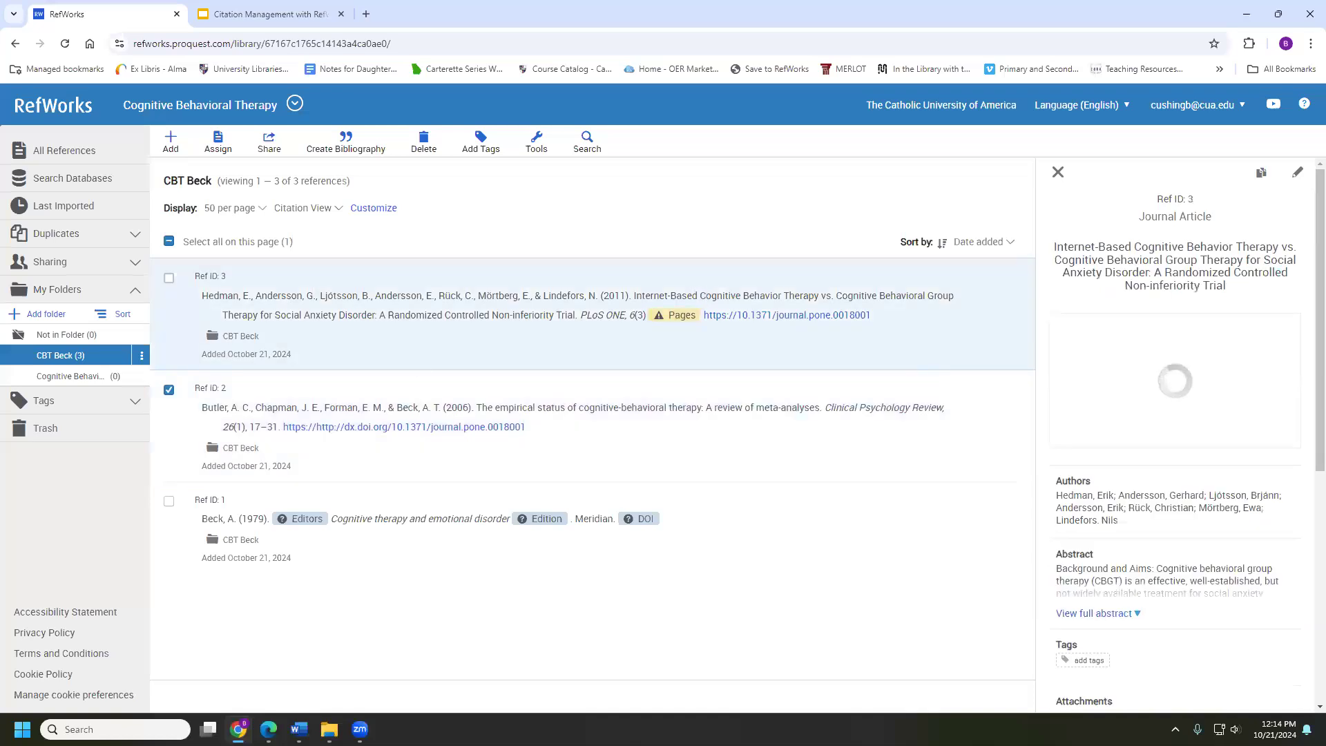
pyautogui.scroll(-3, 1119, 354)
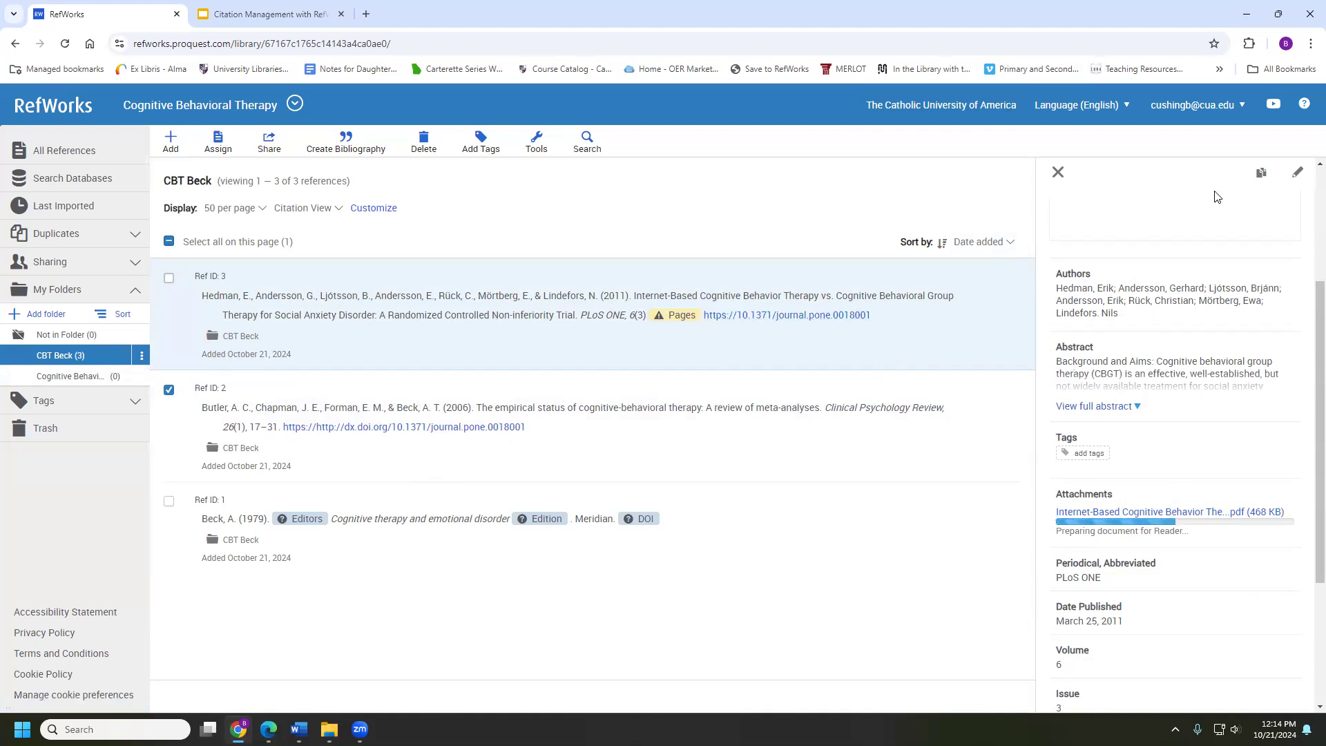
pyautogui.click(1299, 173)
pyautogui.scroll(-3, 1101, 442)
pyautogui.scroll(6, 1101, 442)
pyautogui.scroll(-4, 1100, 444)
pyautogui.scroll(-4, 1099, 444)
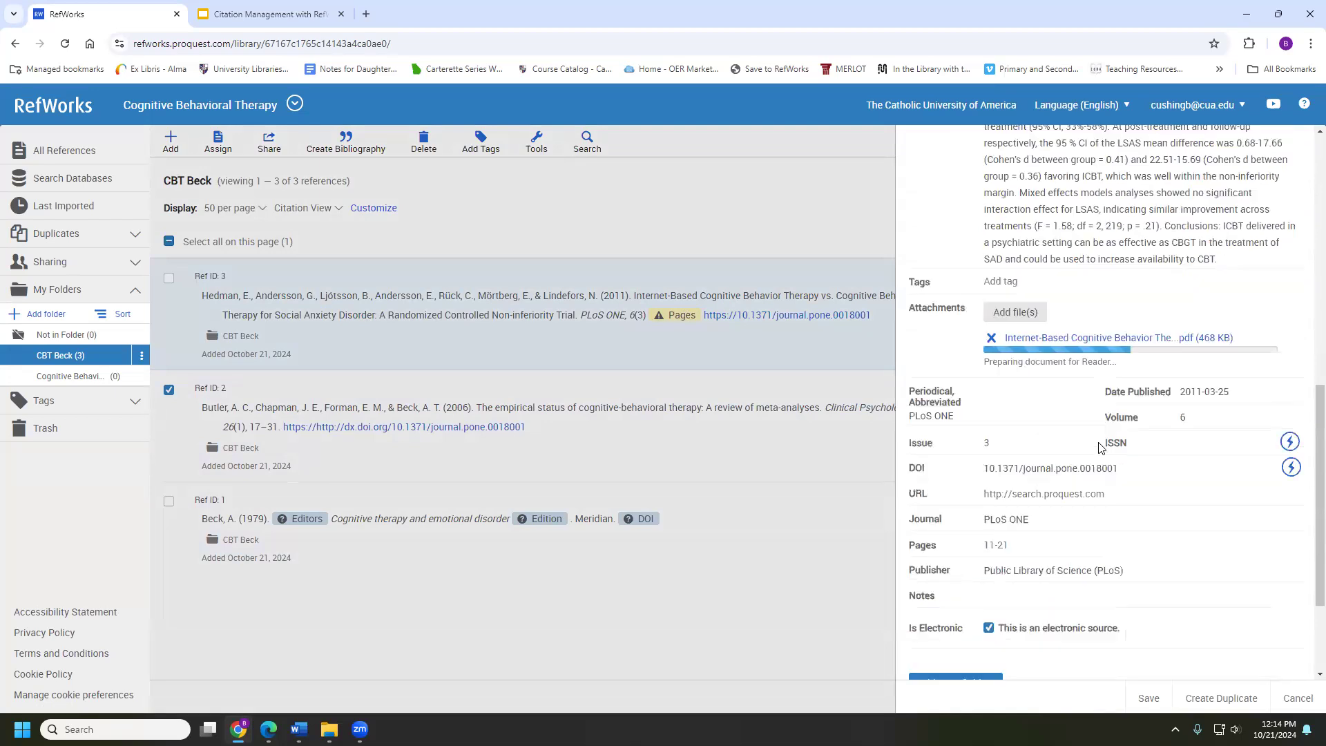
pyautogui.tripleClick(1051, 471)
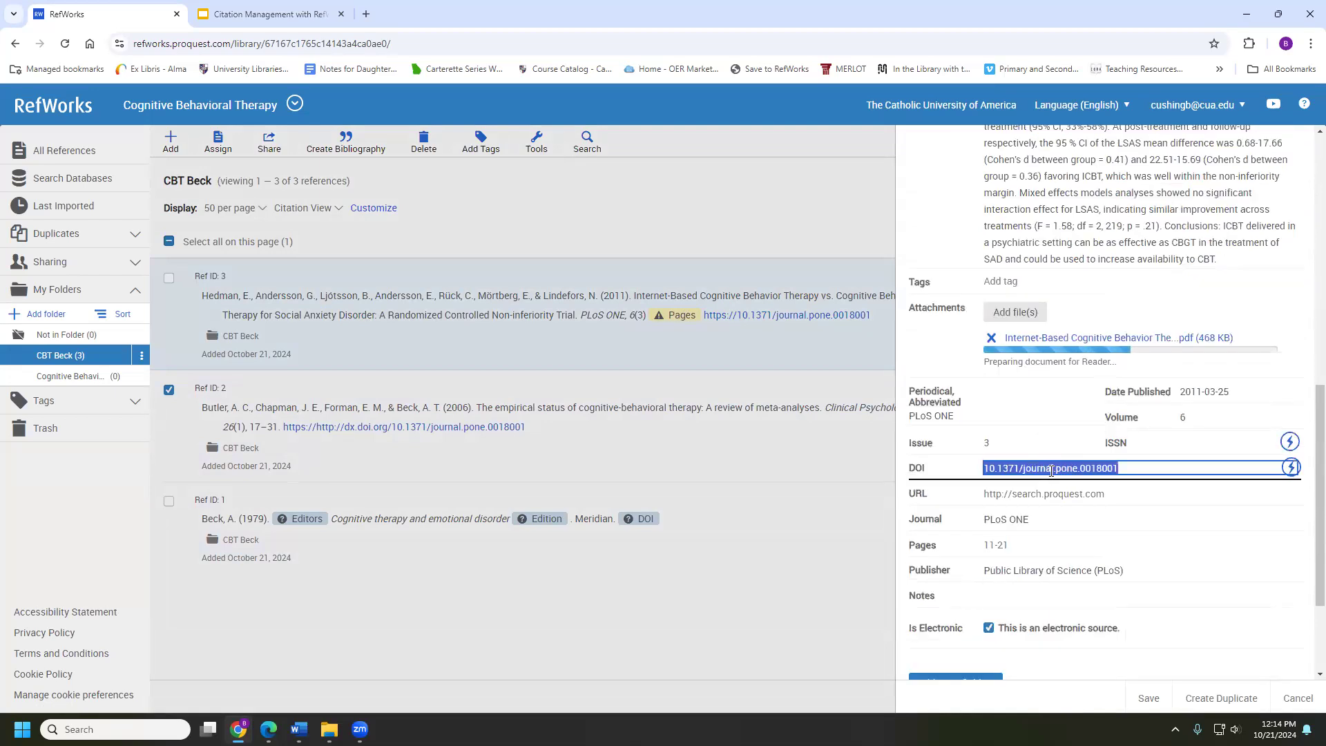
pyautogui.write('http://dx.doi.org/10.1371/journal.pone.0018001')
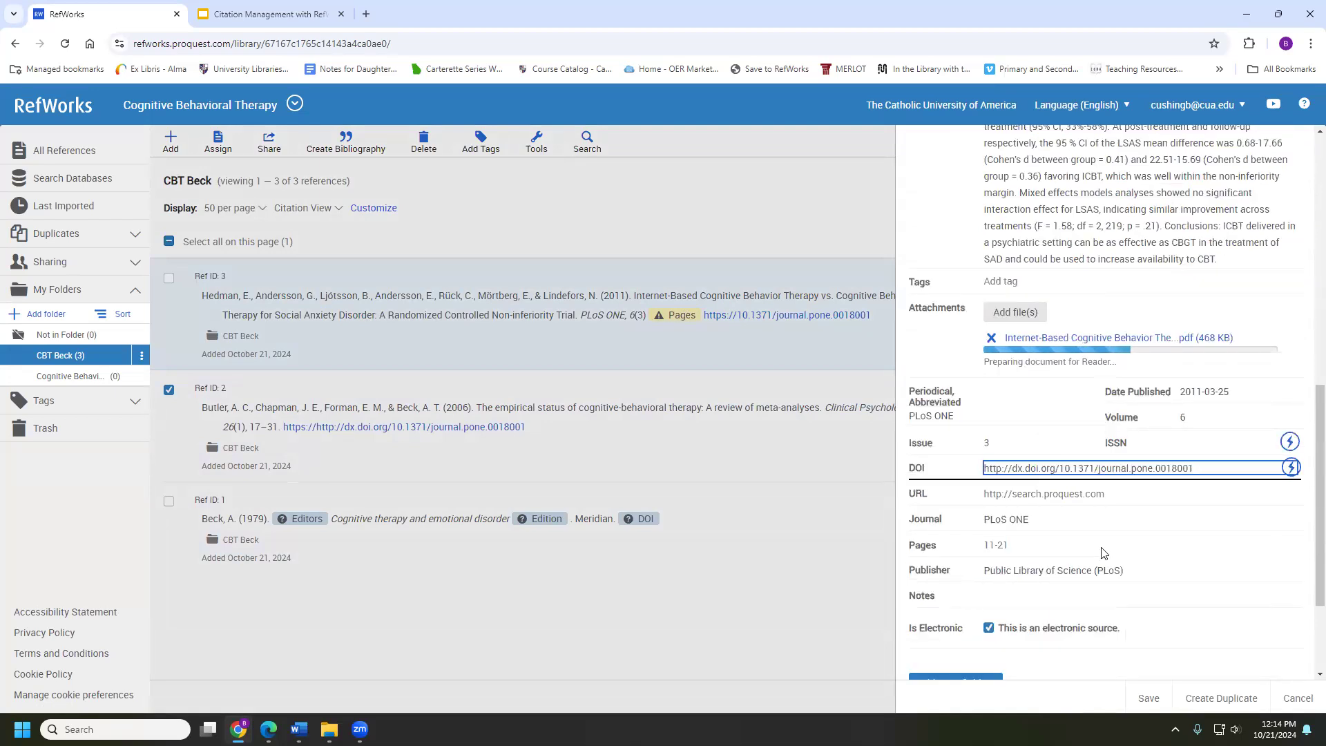
pyautogui.click(1150, 697)
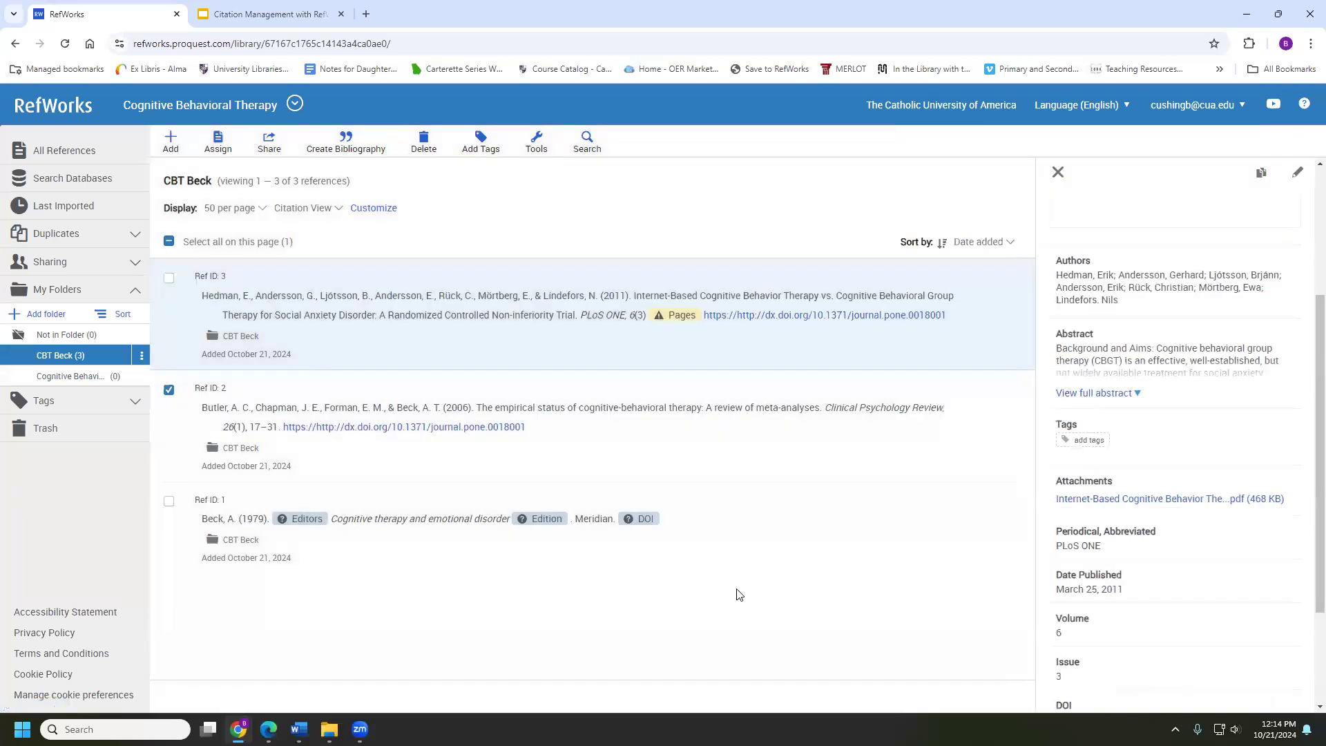
pyautogui.scroll(3, 1067, 415)
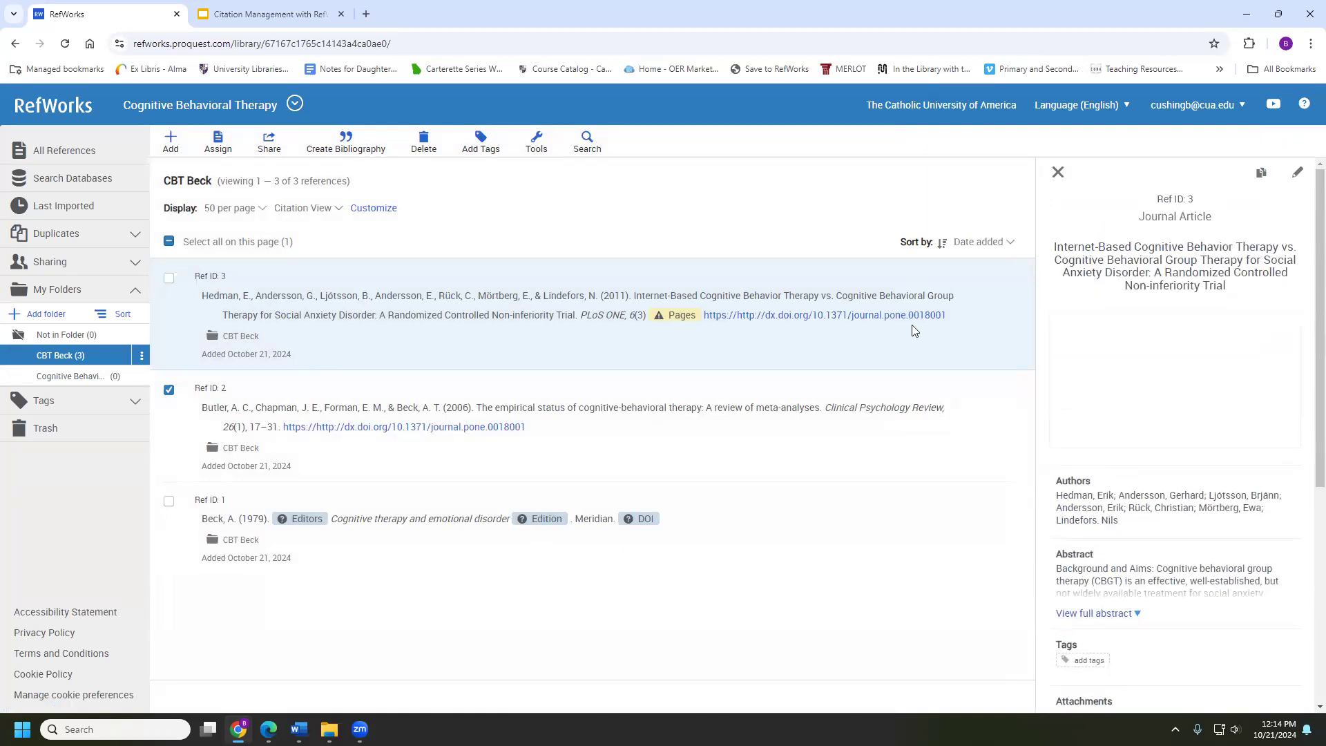
pyautogui.click(822, 343)
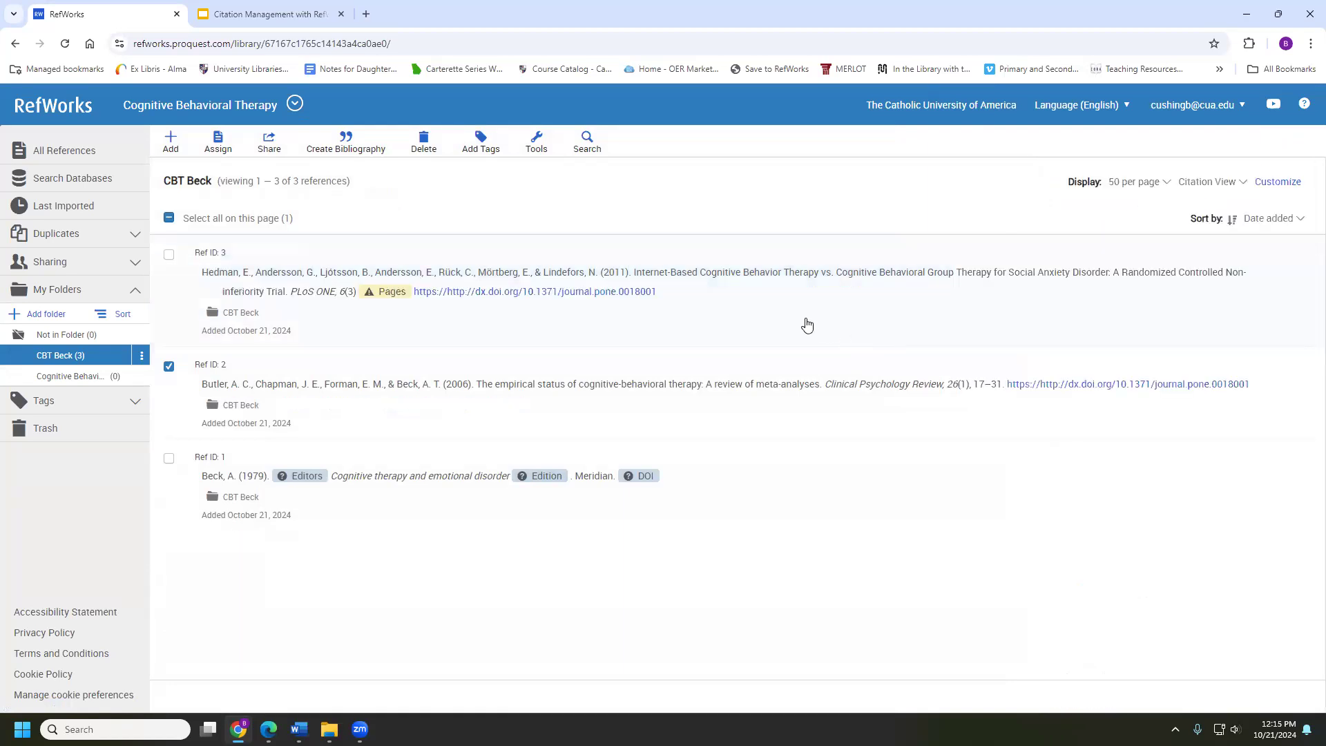
pyautogui.click(805, 325)
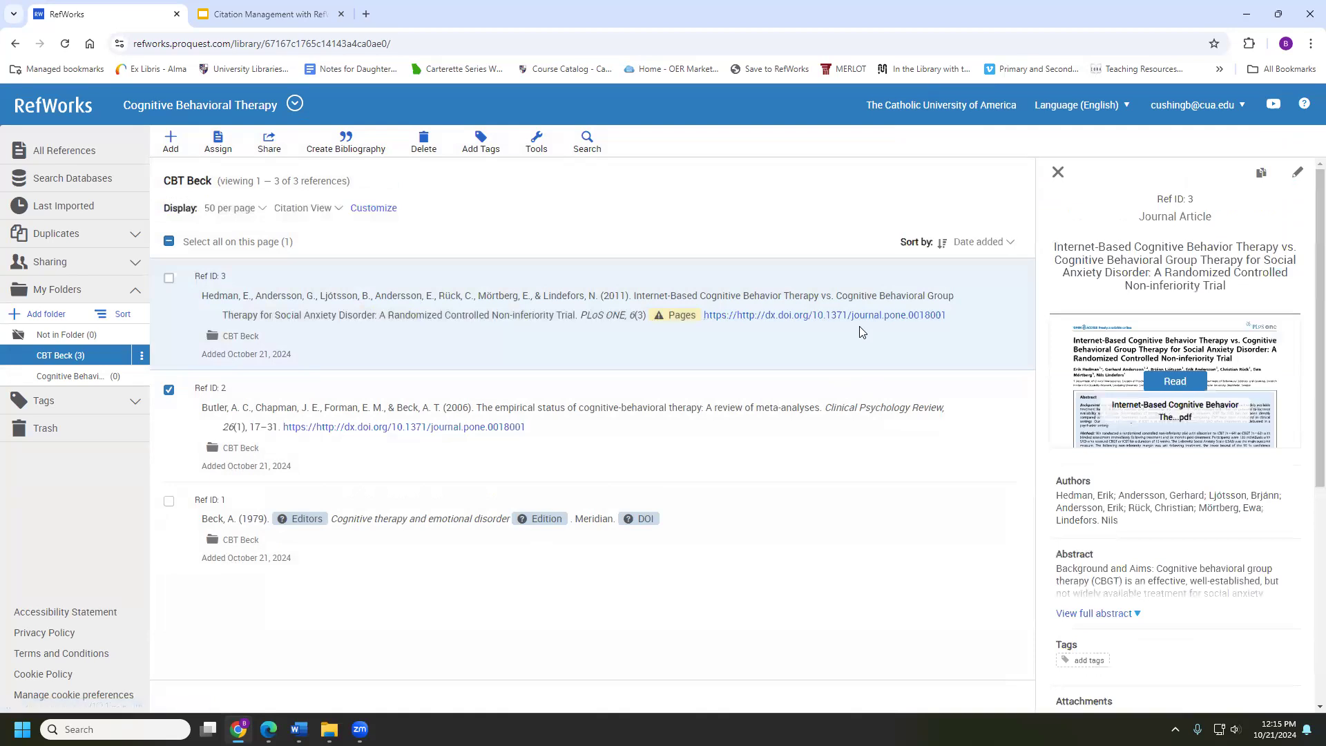
pyautogui.click(1167, 382)
pyautogui.scroll(-10, 549, 312)
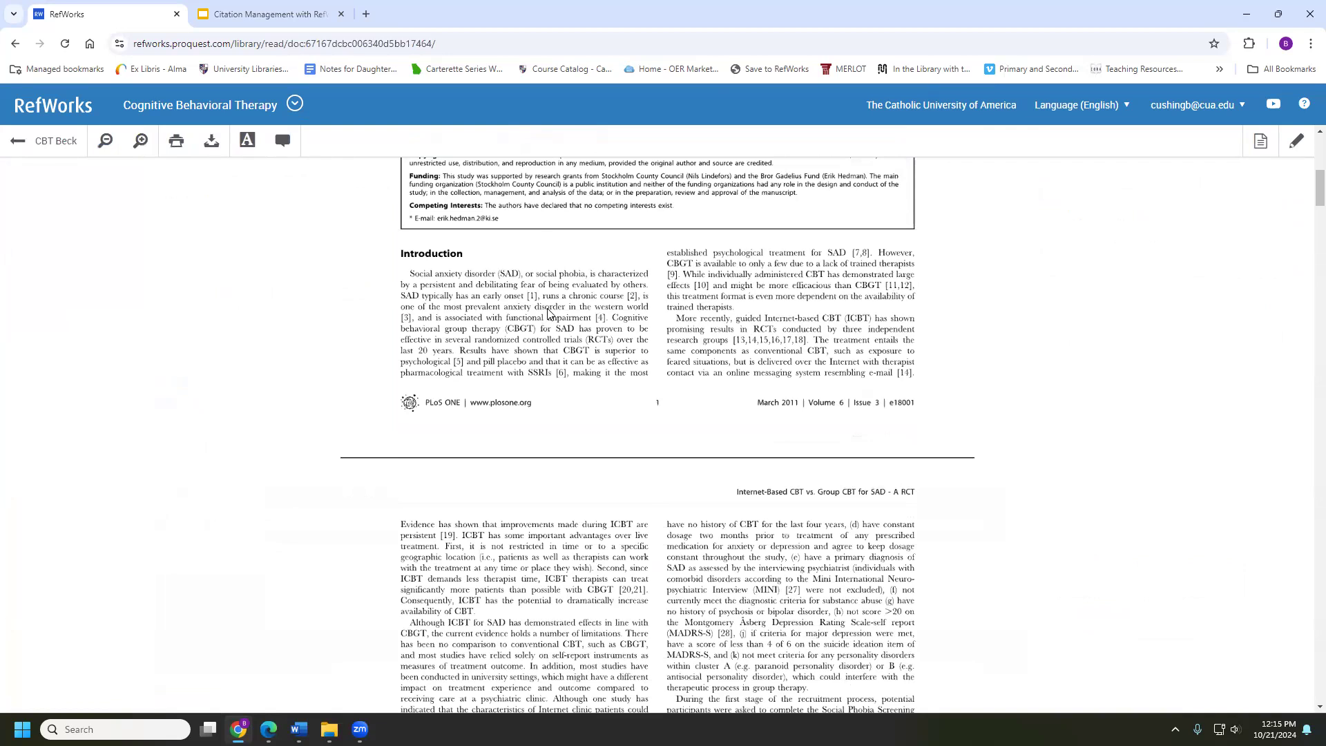
pyautogui.click(57, 140)
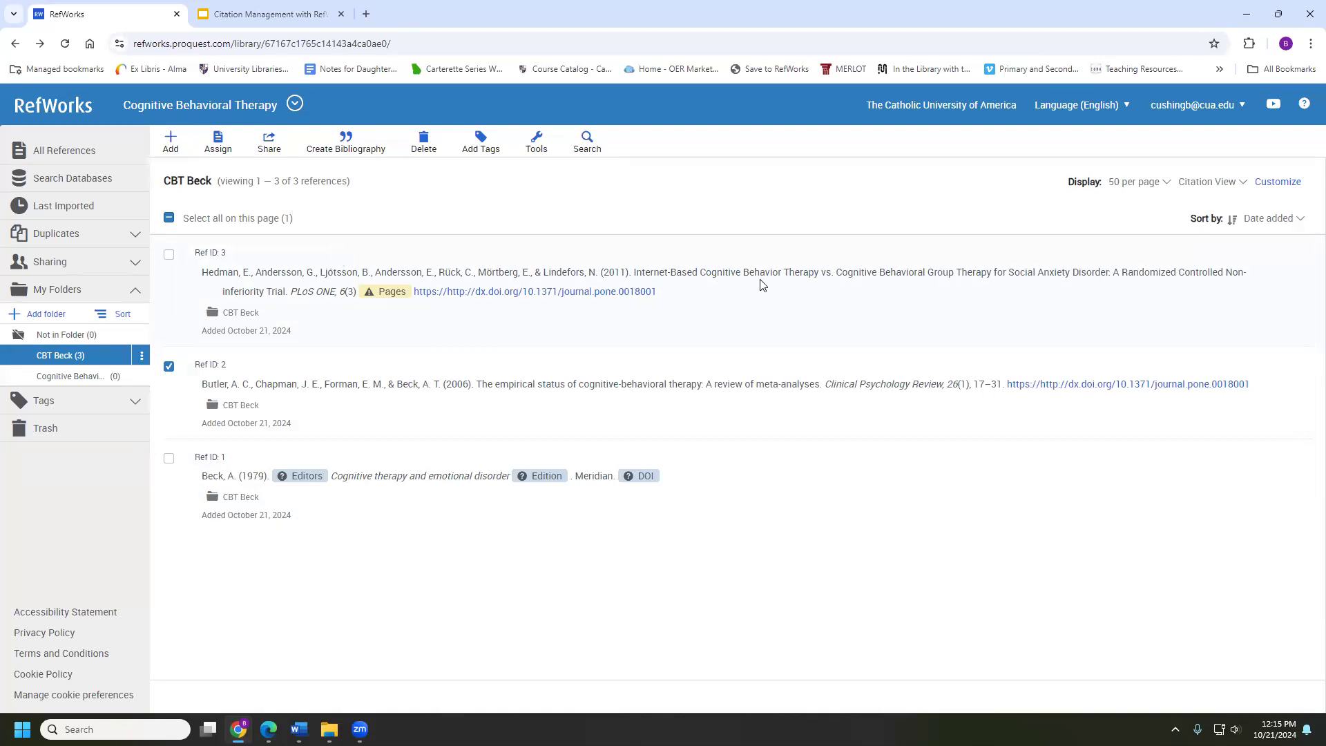
# Drag only Ref ID 3 into the Cognitive Behavioral Therapy folder and open that folder
pyautogui.click(166, 368)
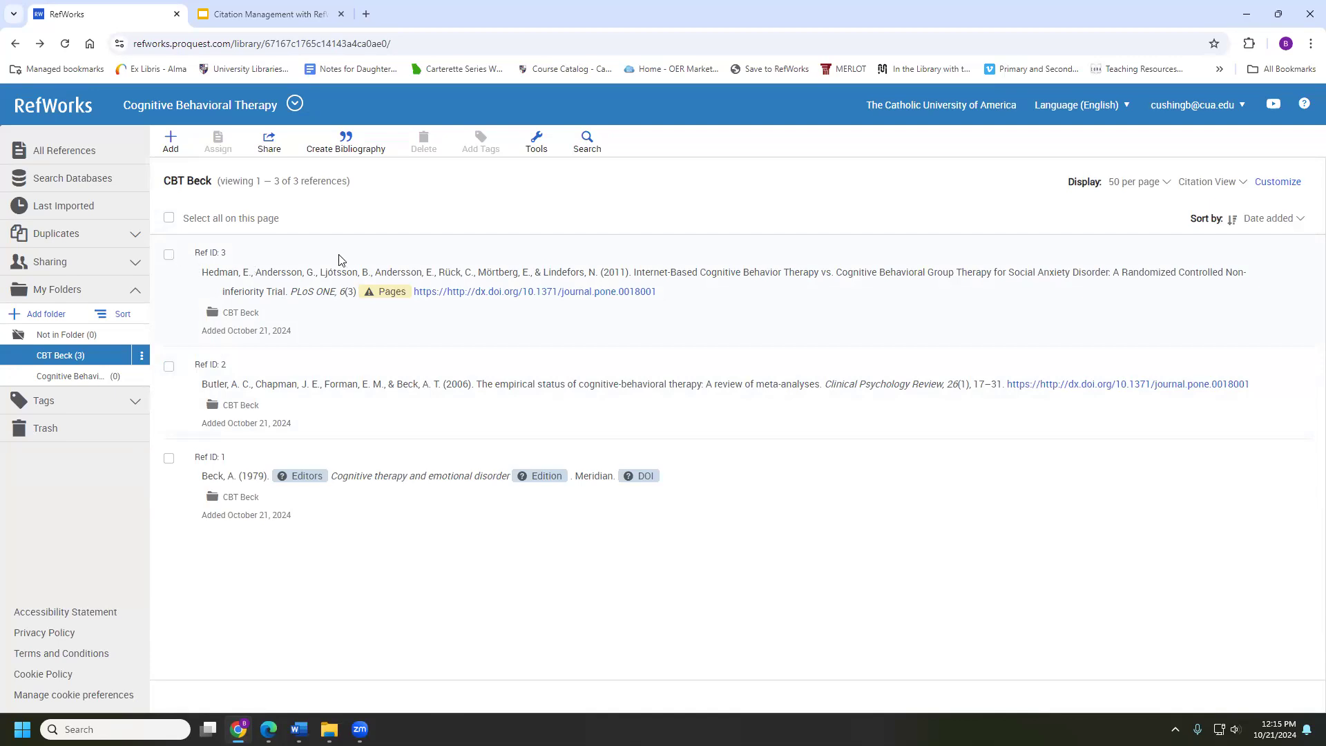
pyautogui.click(314, 253)
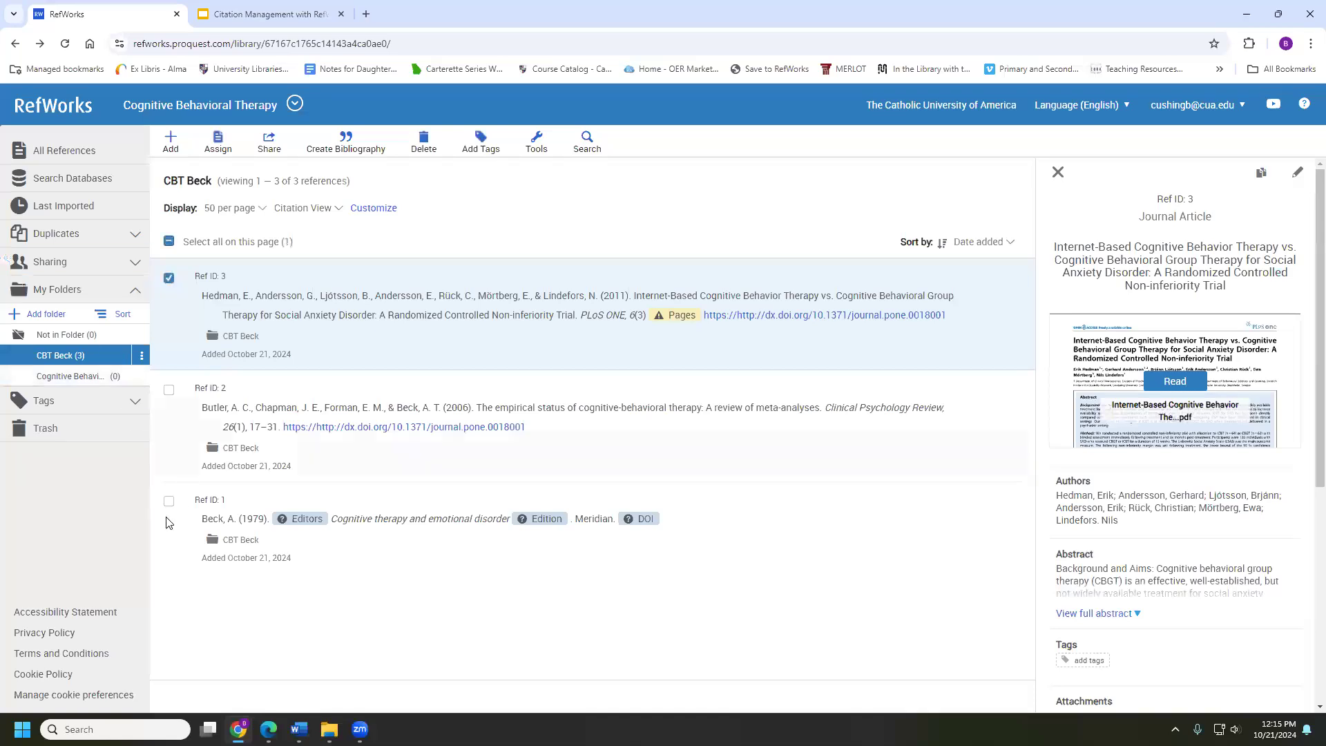
pyautogui.moveTo(313, 314); pyautogui.dragTo(64, 378)
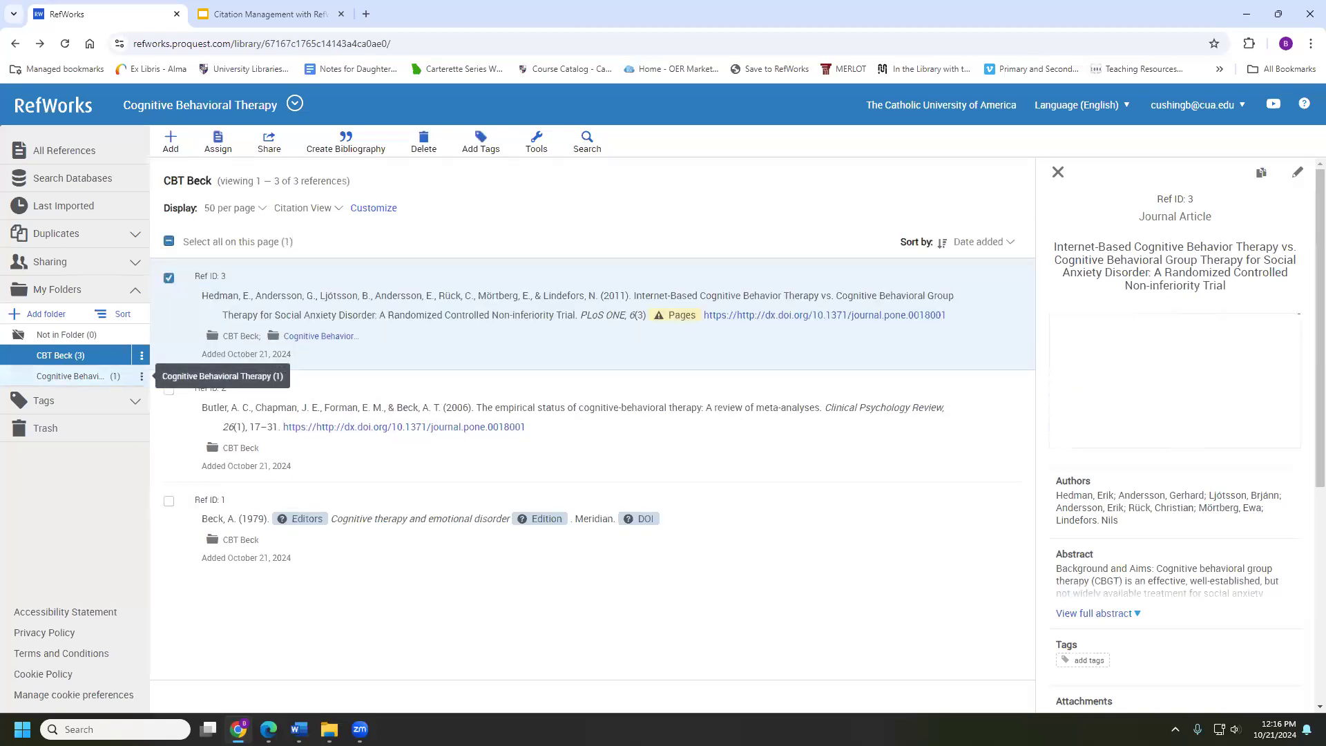
pyautogui.click(69, 376)
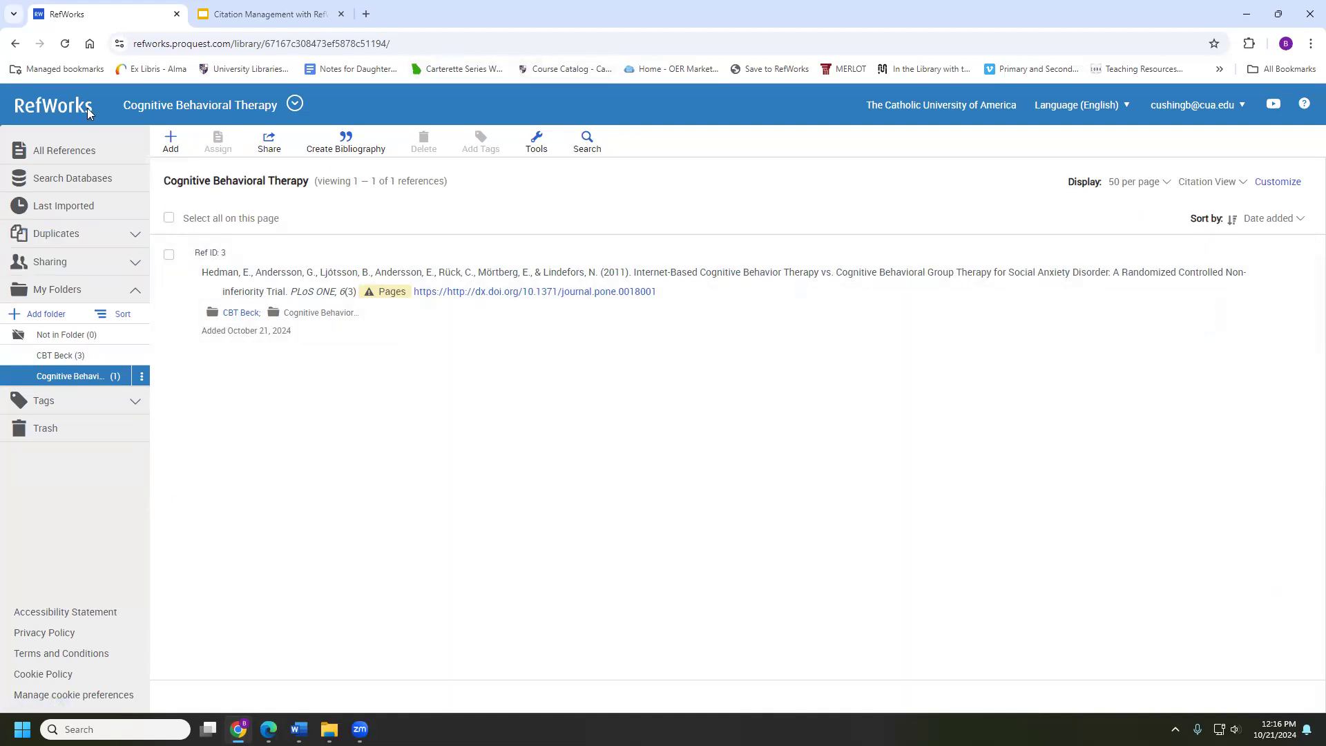
pyautogui.click(166, 141)
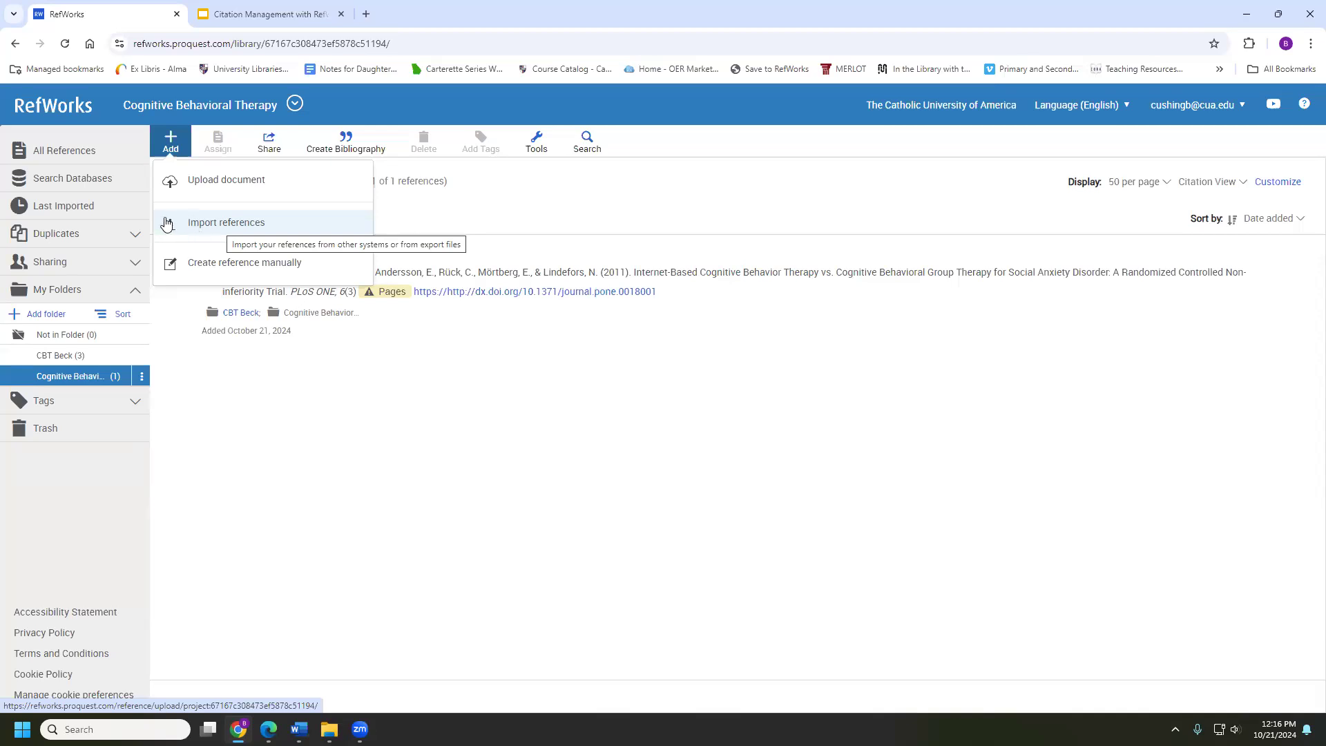
# Start a Mendeley import into the Cognitive Behavioral Therapy project from the Import references page
pyautogui.click(214, 223)
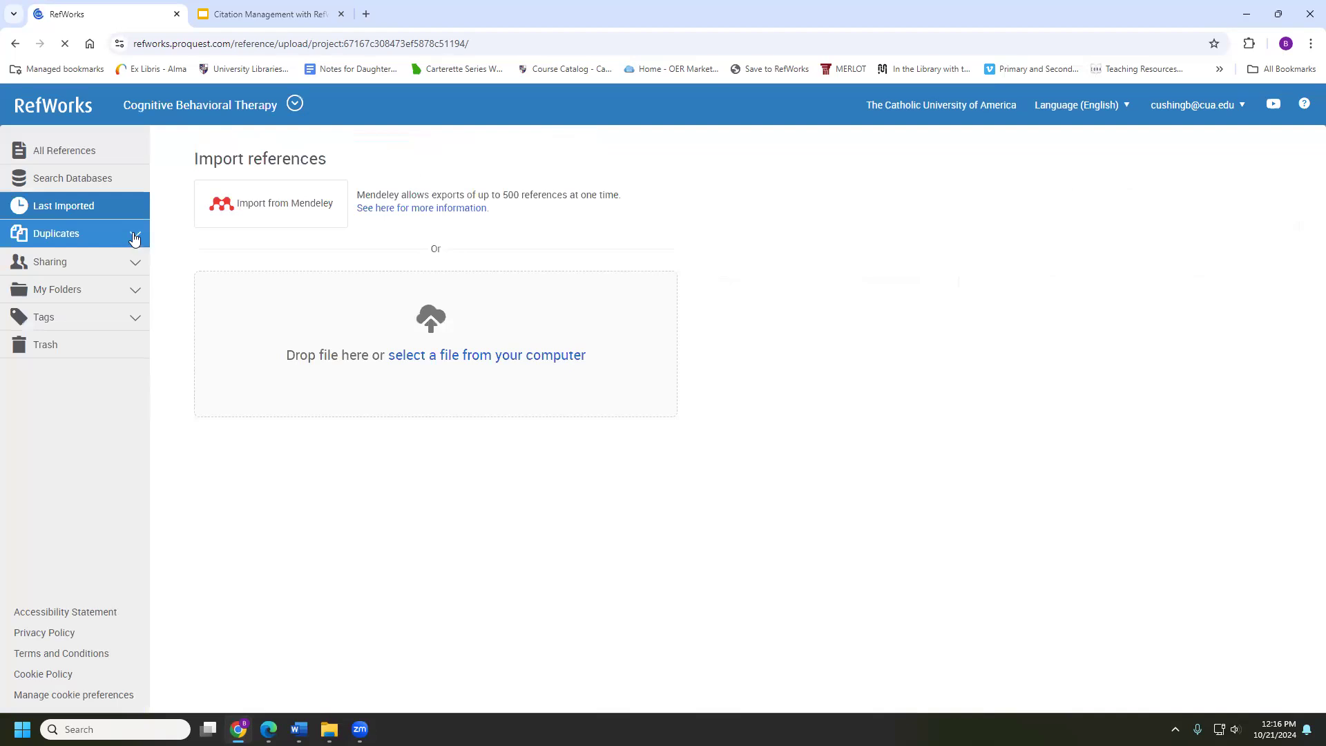
pyautogui.click(259, 204)
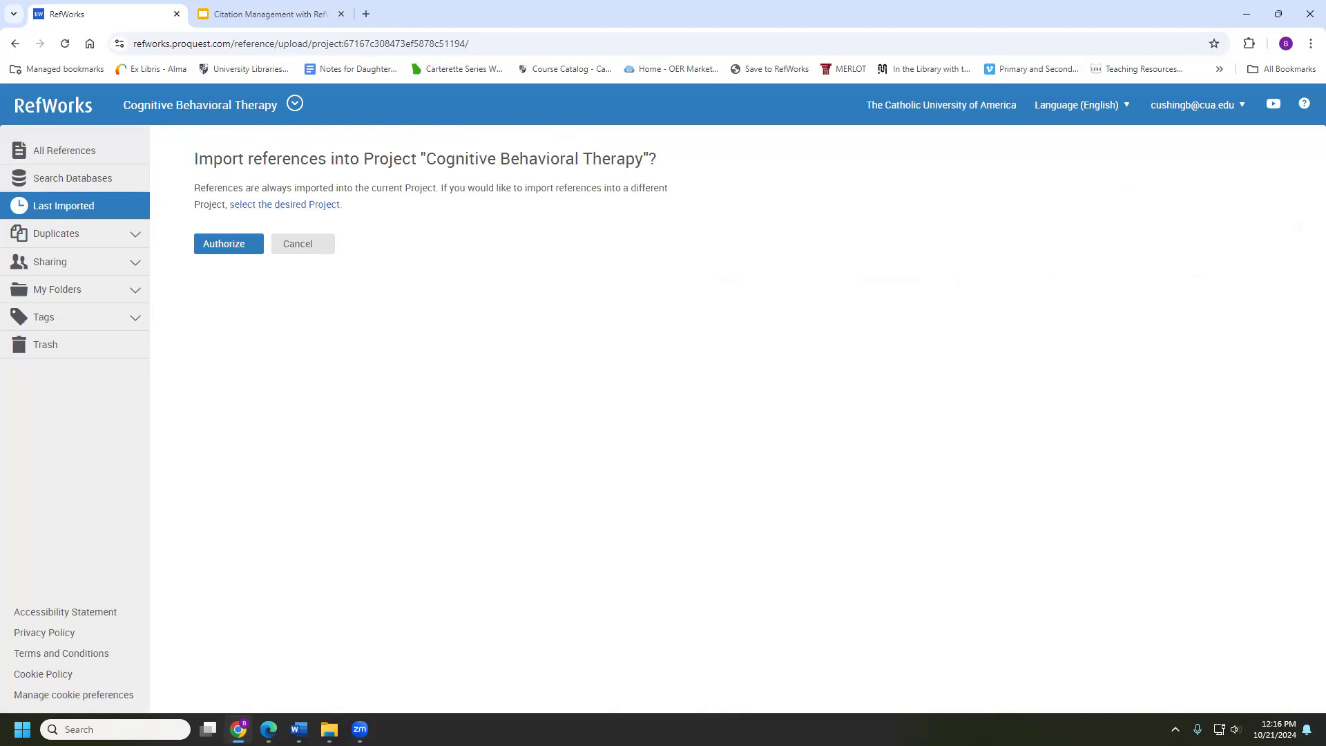
# Authorize Mendeley access and confirm the signed-in account, copying 4 references into RefWorks
pyautogui.click(230, 247)
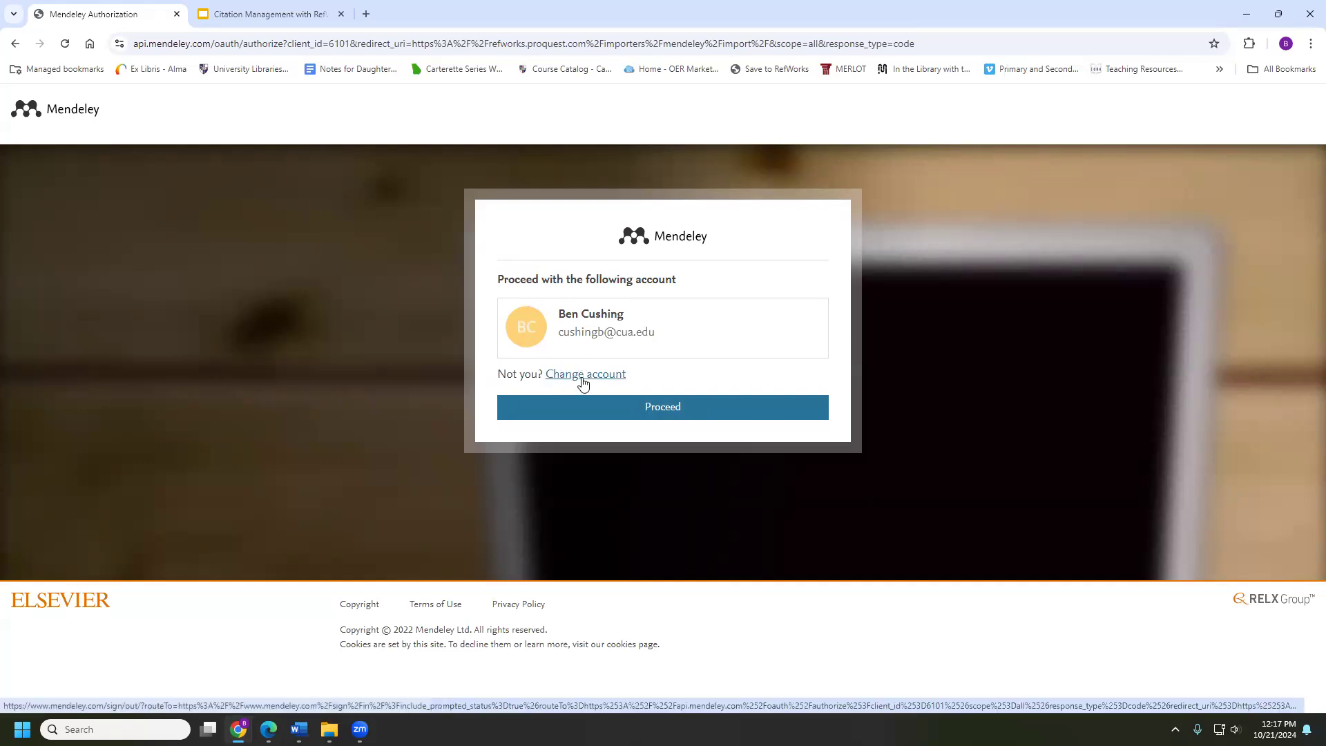
pyautogui.click(604, 408)
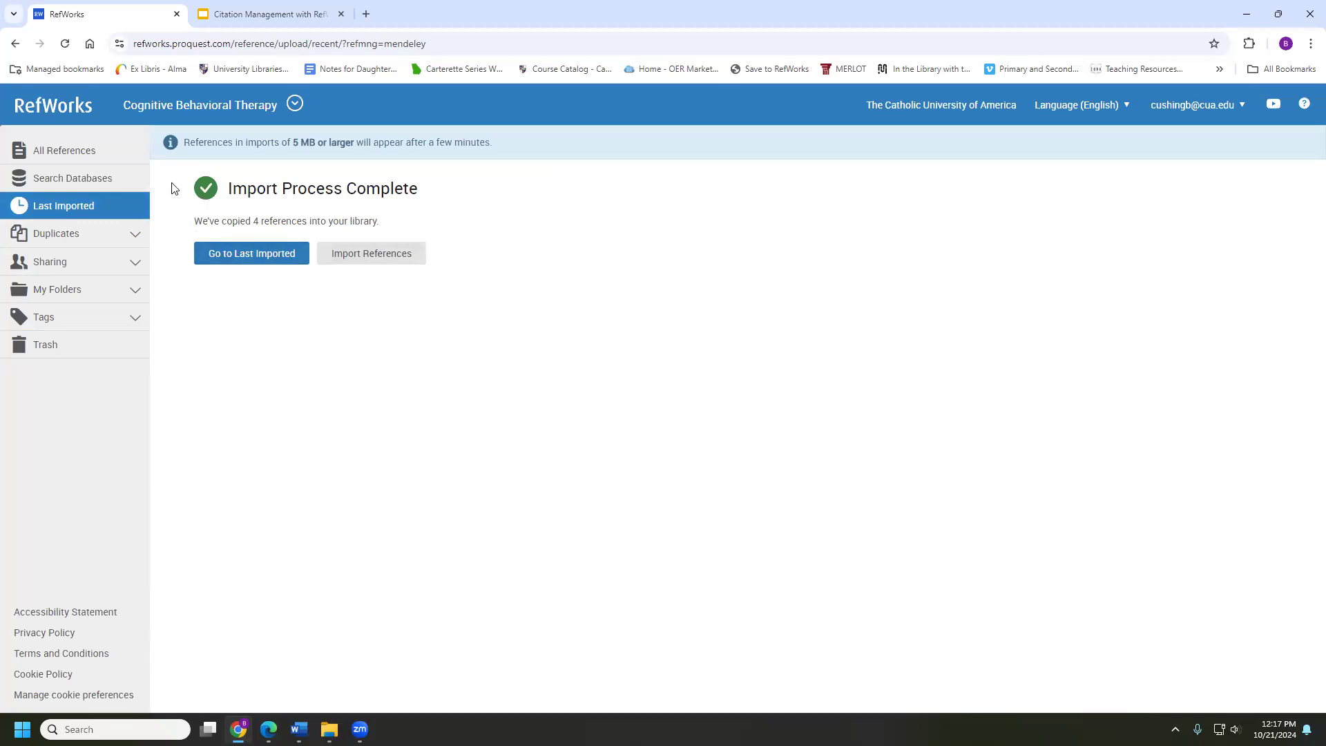
# Review the four Mendeley references under Last Imported, then list all seven project references
pyautogui.moveTo(228, 191); pyautogui.dragTo(399, 196)
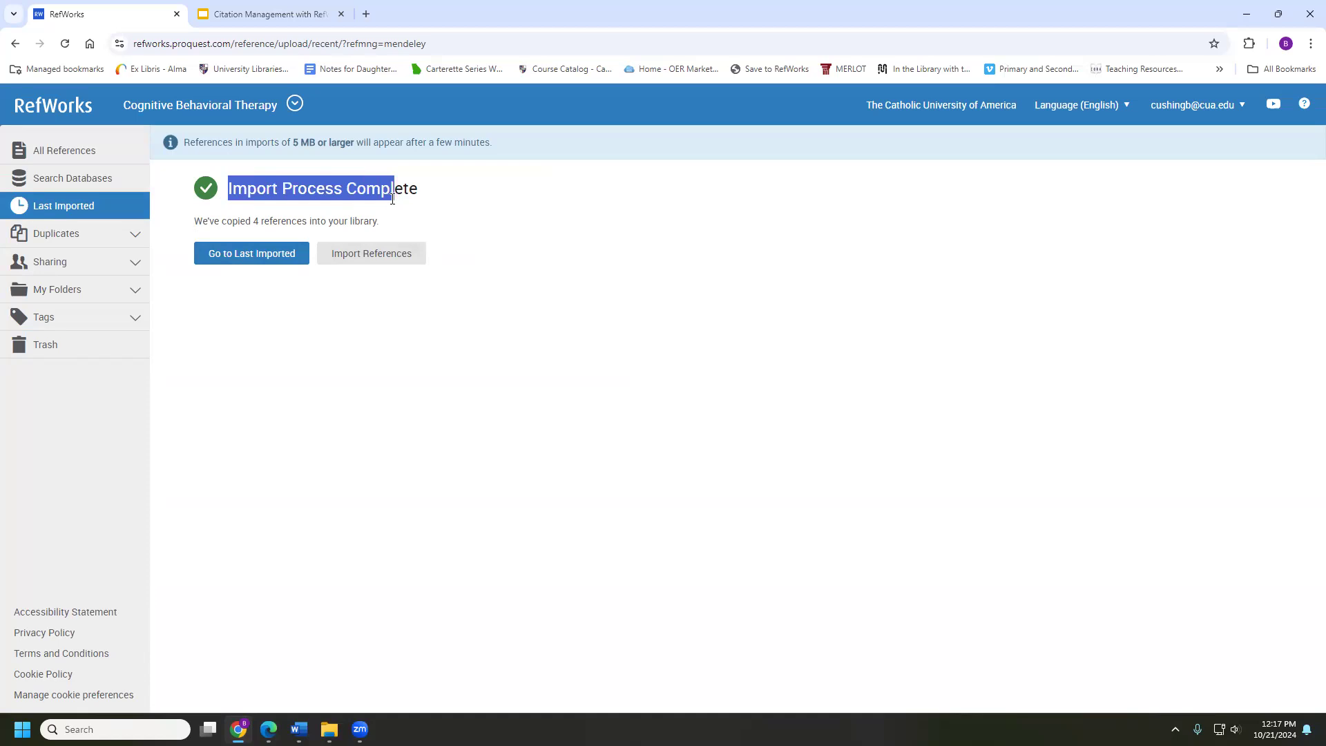
pyautogui.click(232, 256)
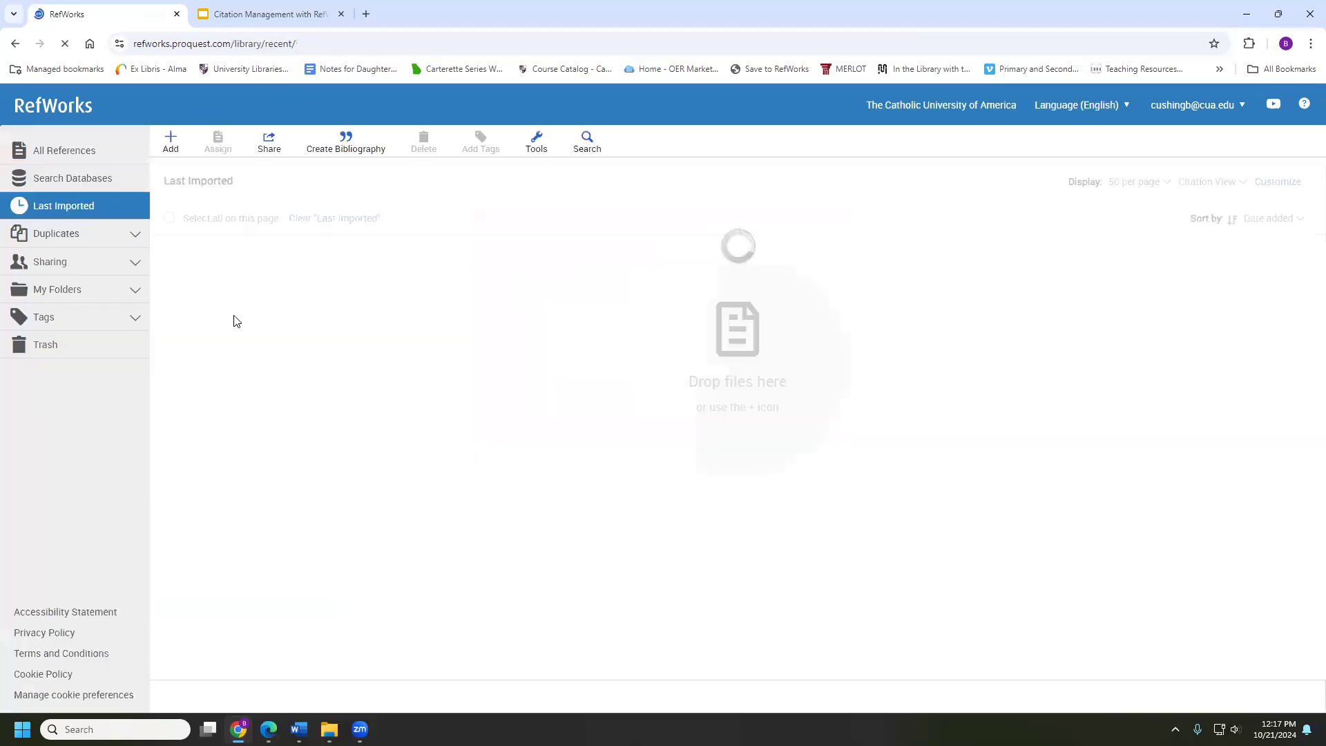
pyautogui.scroll(-1, 262, 361)
pyautogui.scroll(1, 286, 377)
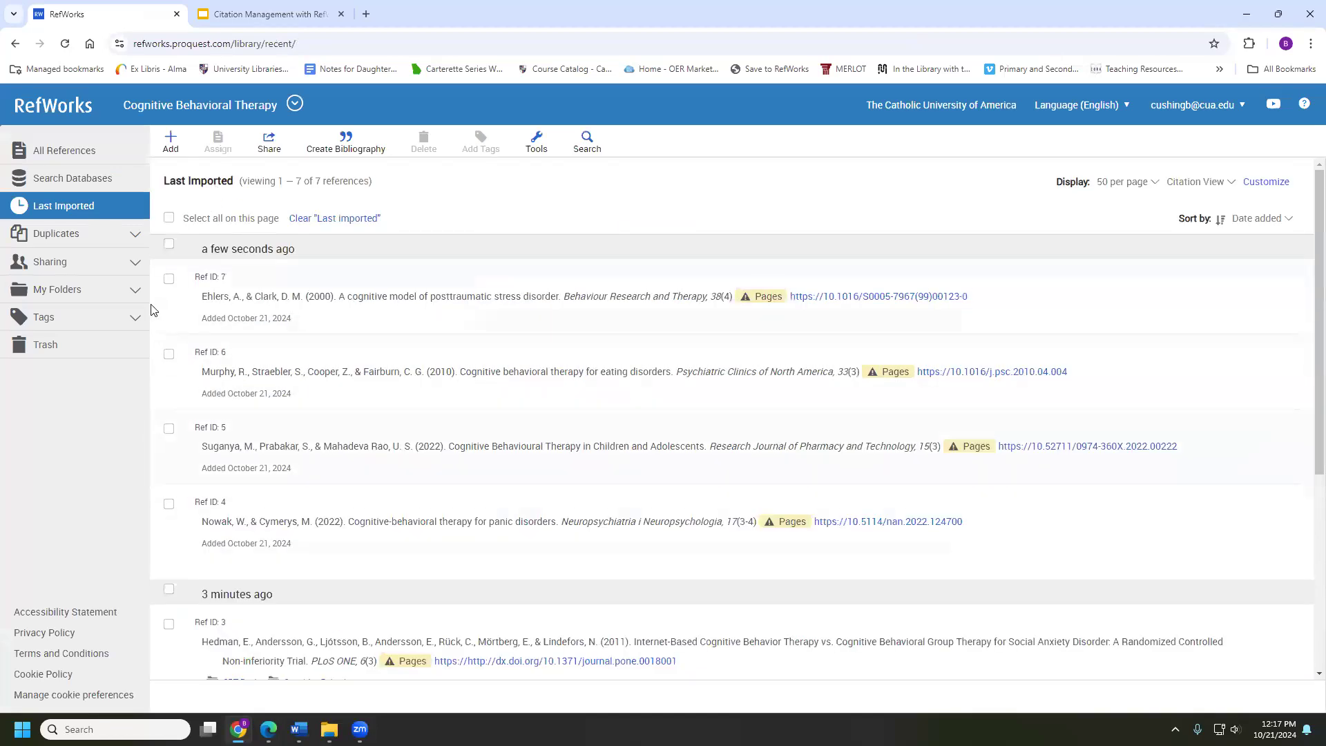
pyautogui.click(109, 292)
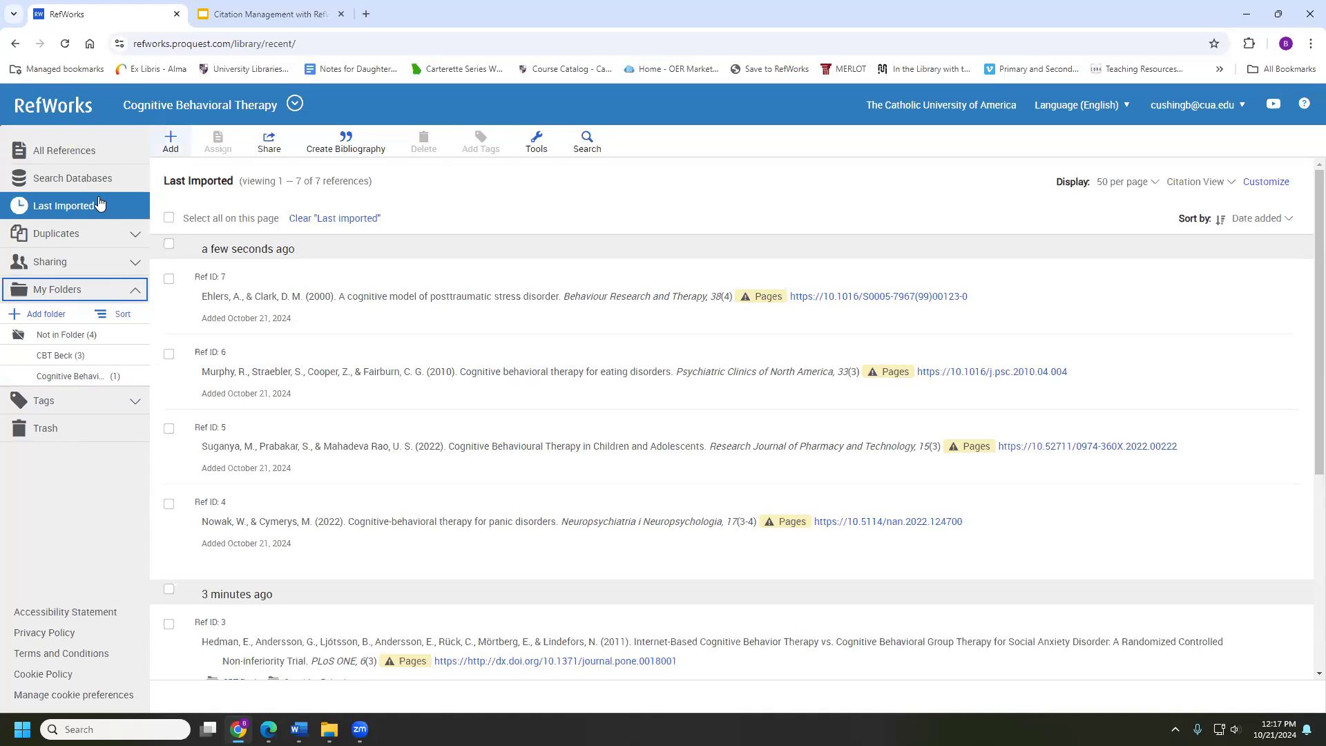
pyautogui.click(130, 159)
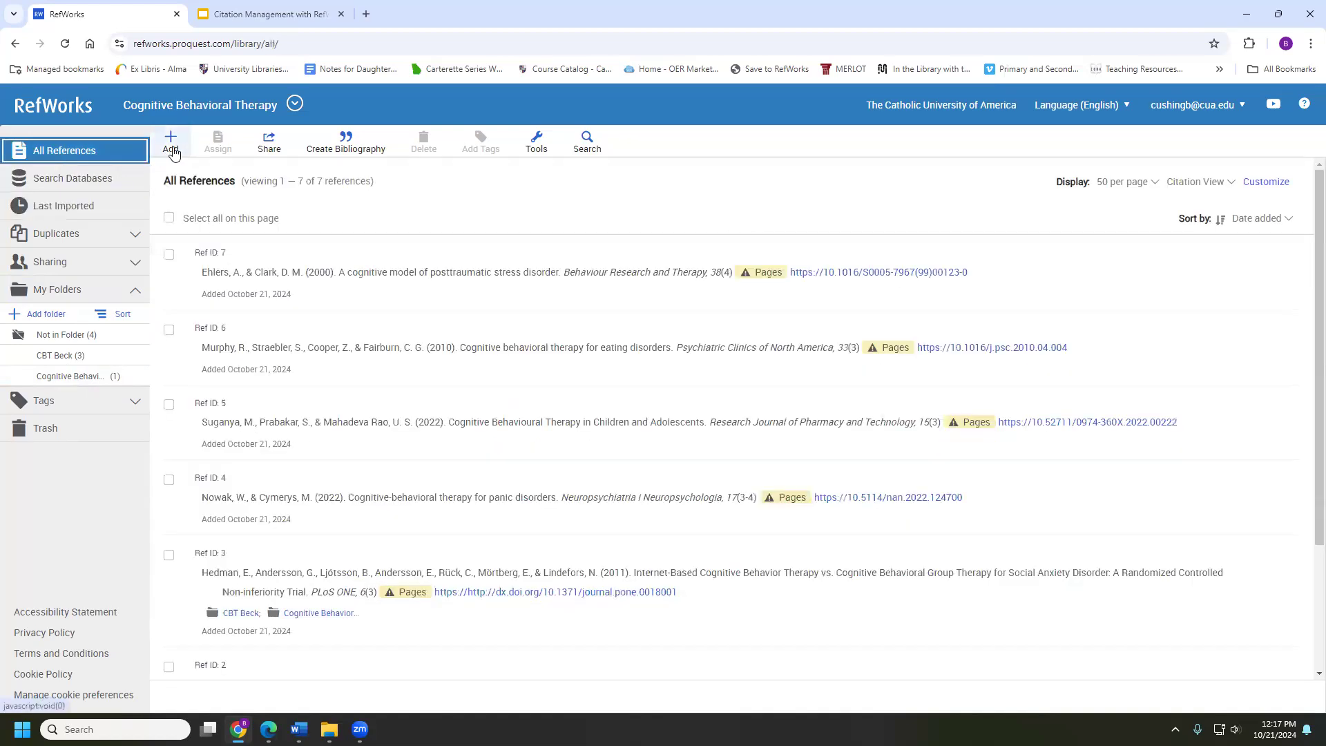
# Upload export (1).ris using the Abbott Labs RIS format to reach the import options
pyautogui.click(171, 142)
pyautogui.click(182, 224)
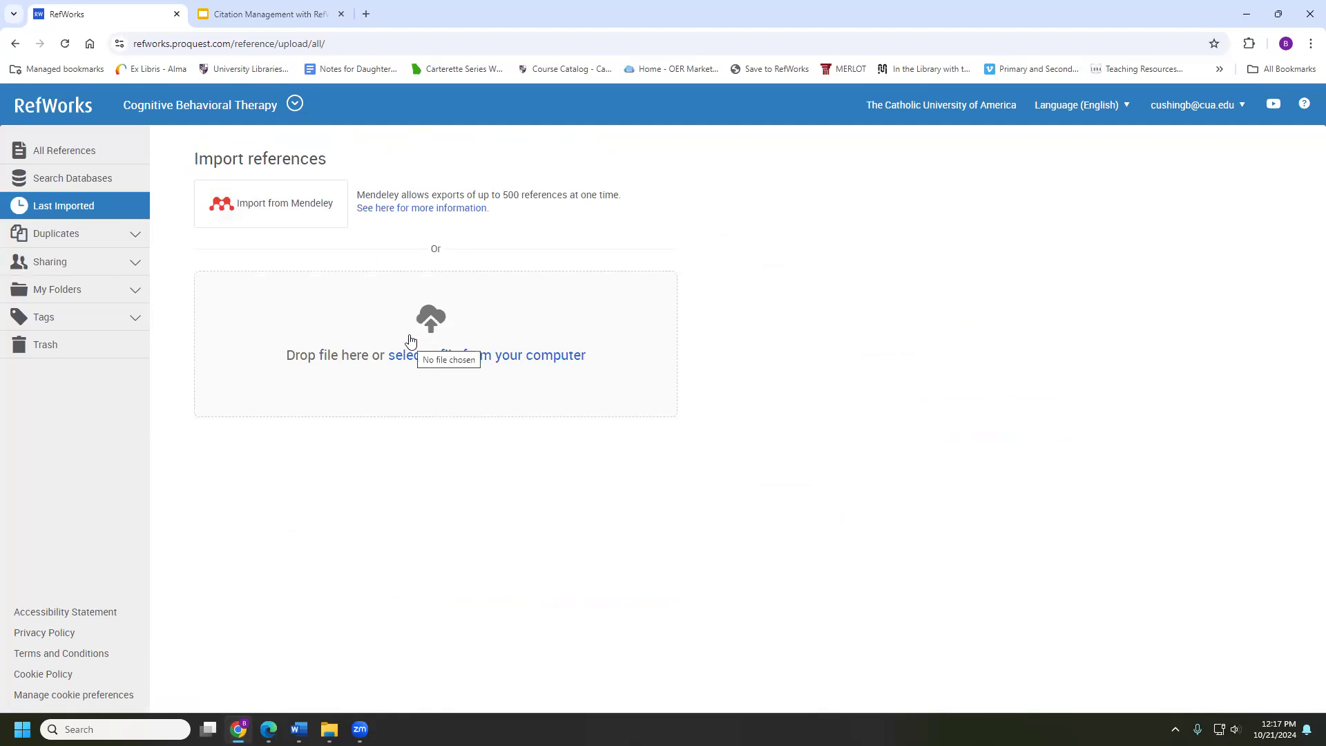
pyautogui.click(441, 357)
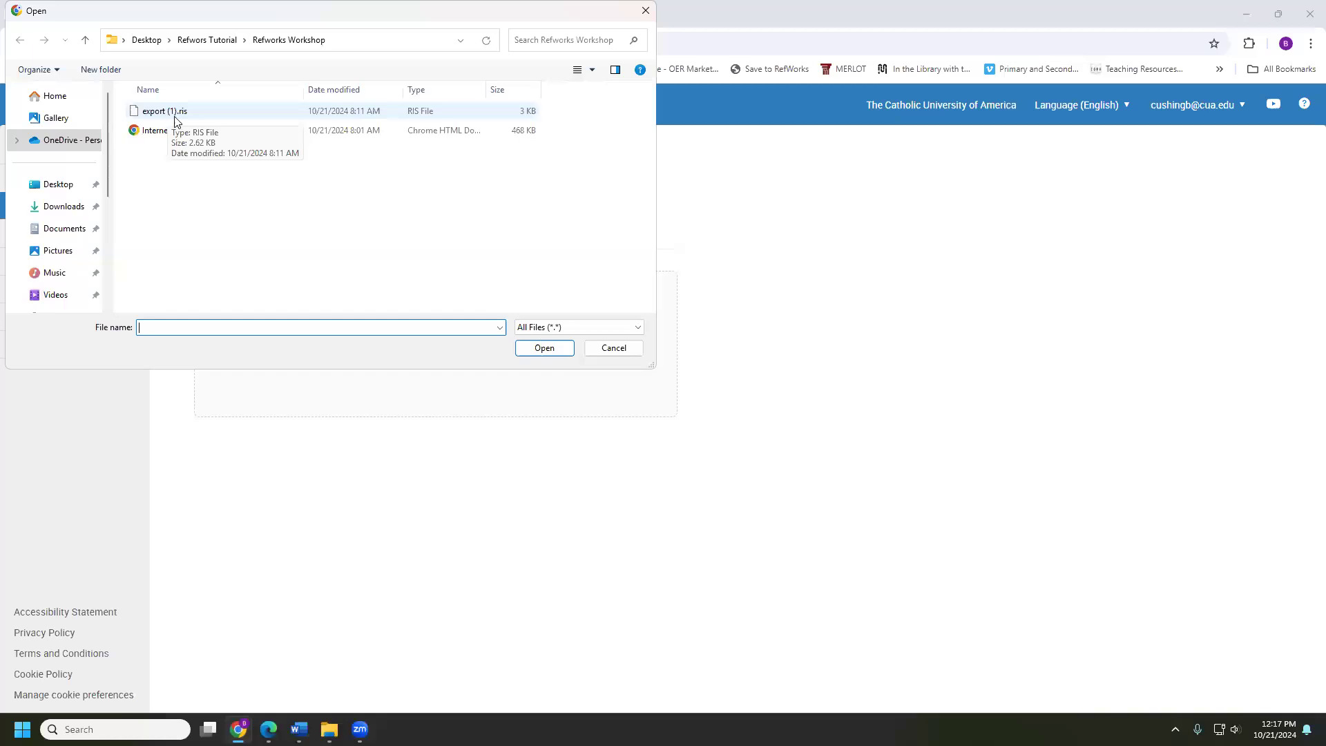
pyautogui.doubleClick(243, 112)
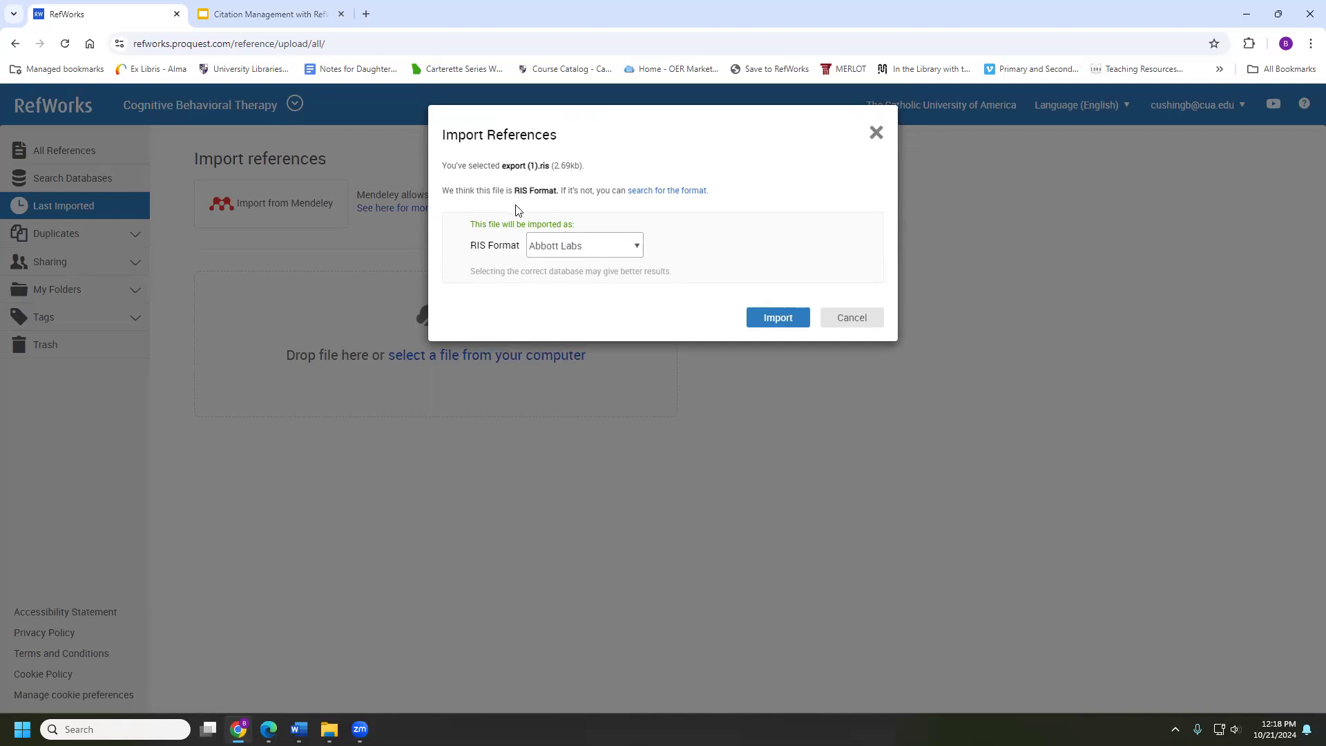
pyautogui.click(552, 251)
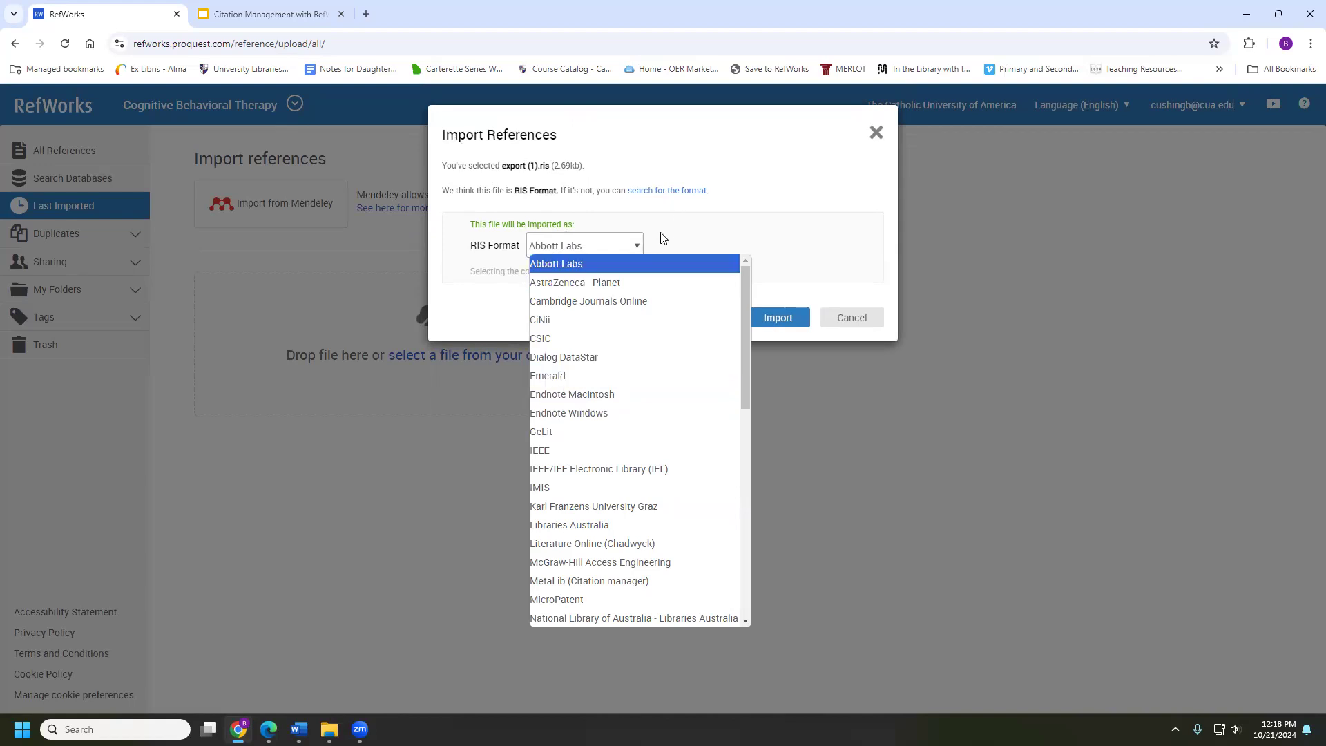
pyautogui.click(643, 245)
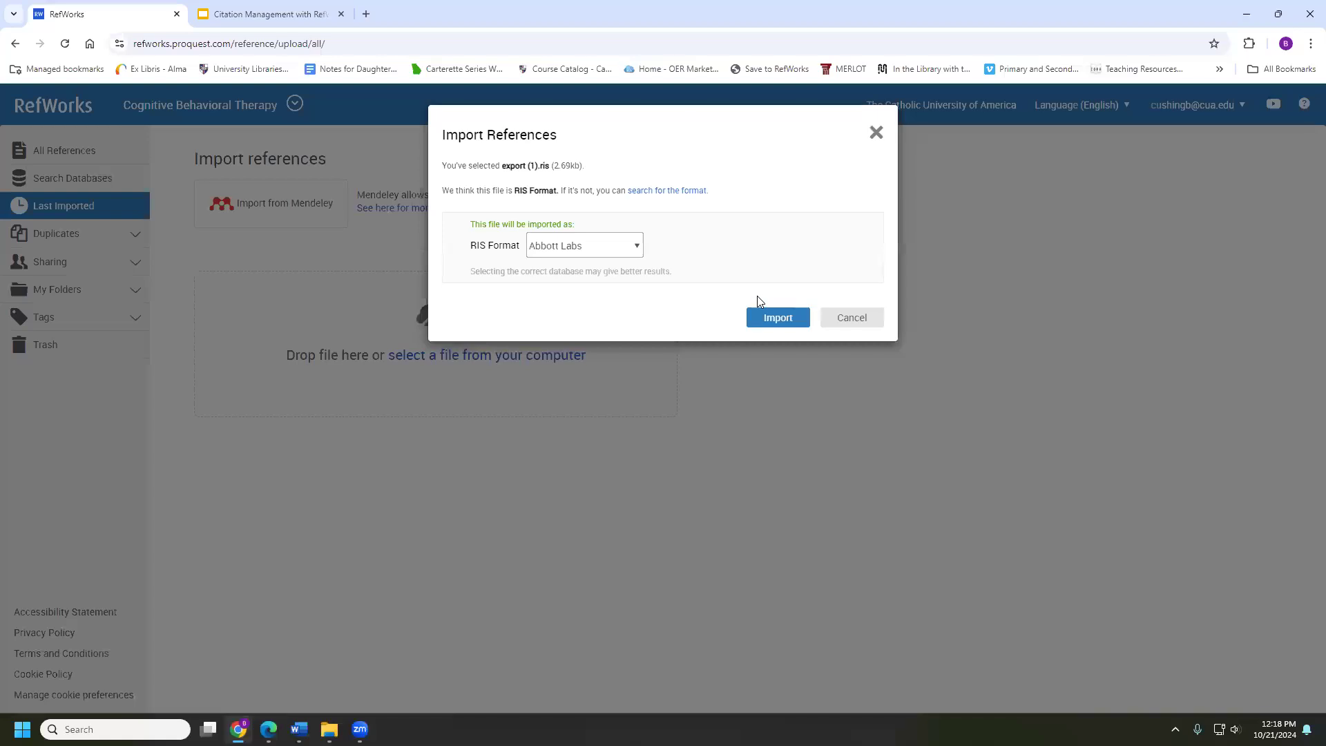
pyautogui.click(769, 327)
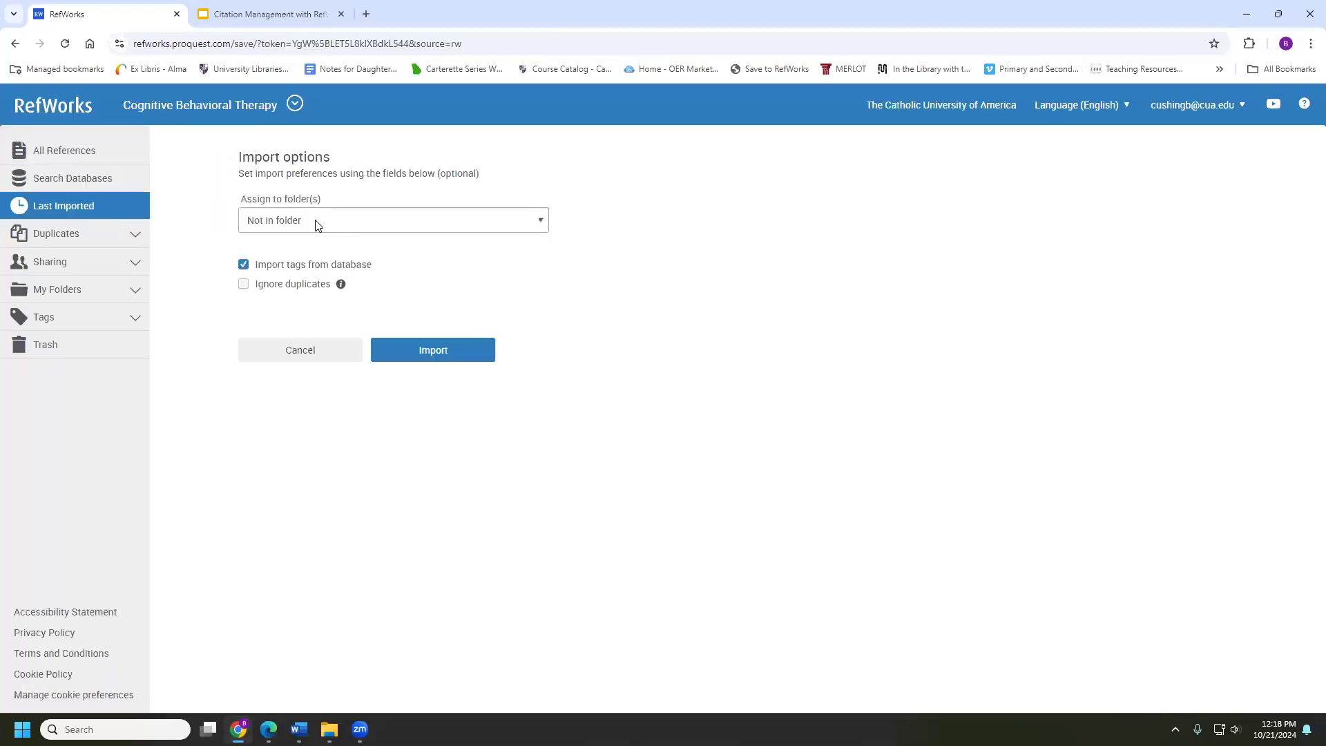
# Assign the RIS import to the Cognitive Behavioral Therapy folder and import both references
pyautogui.click(408, 219)
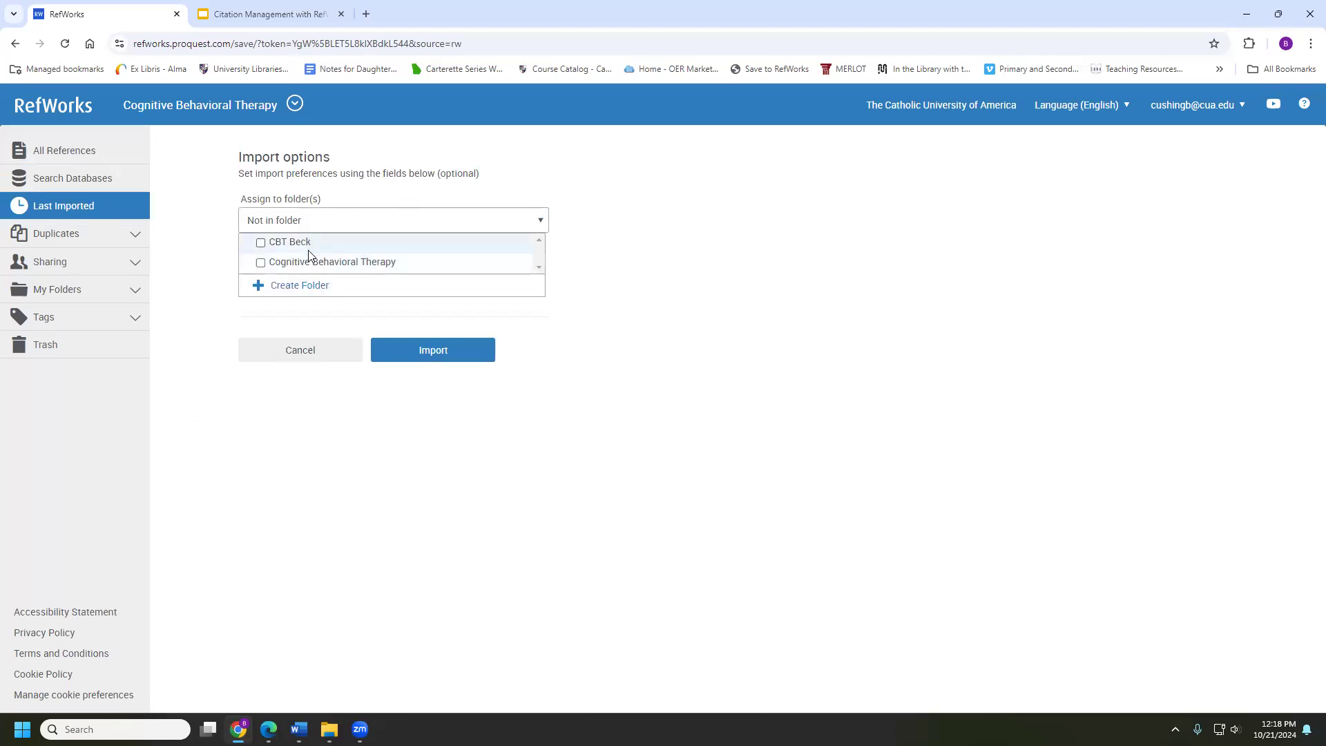
pyautogui.click(261, 264)
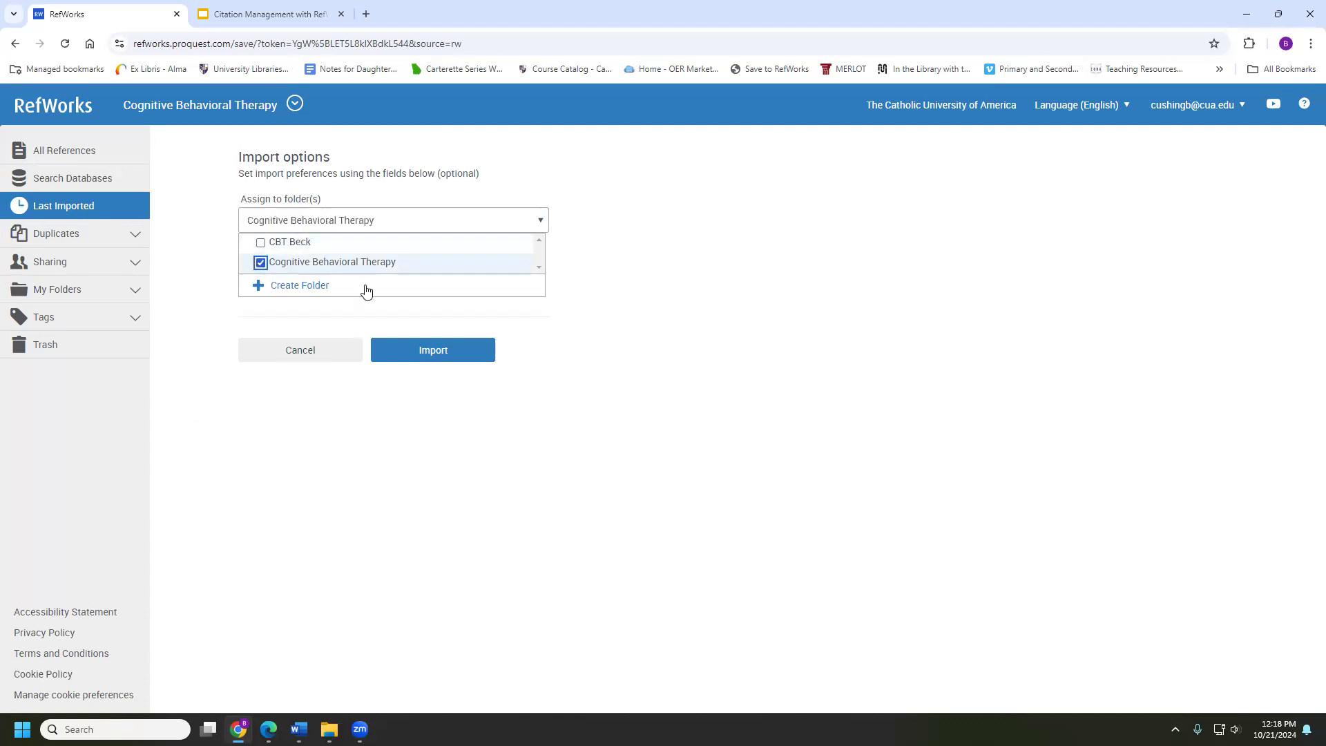
pyautogui.click(430, 348)
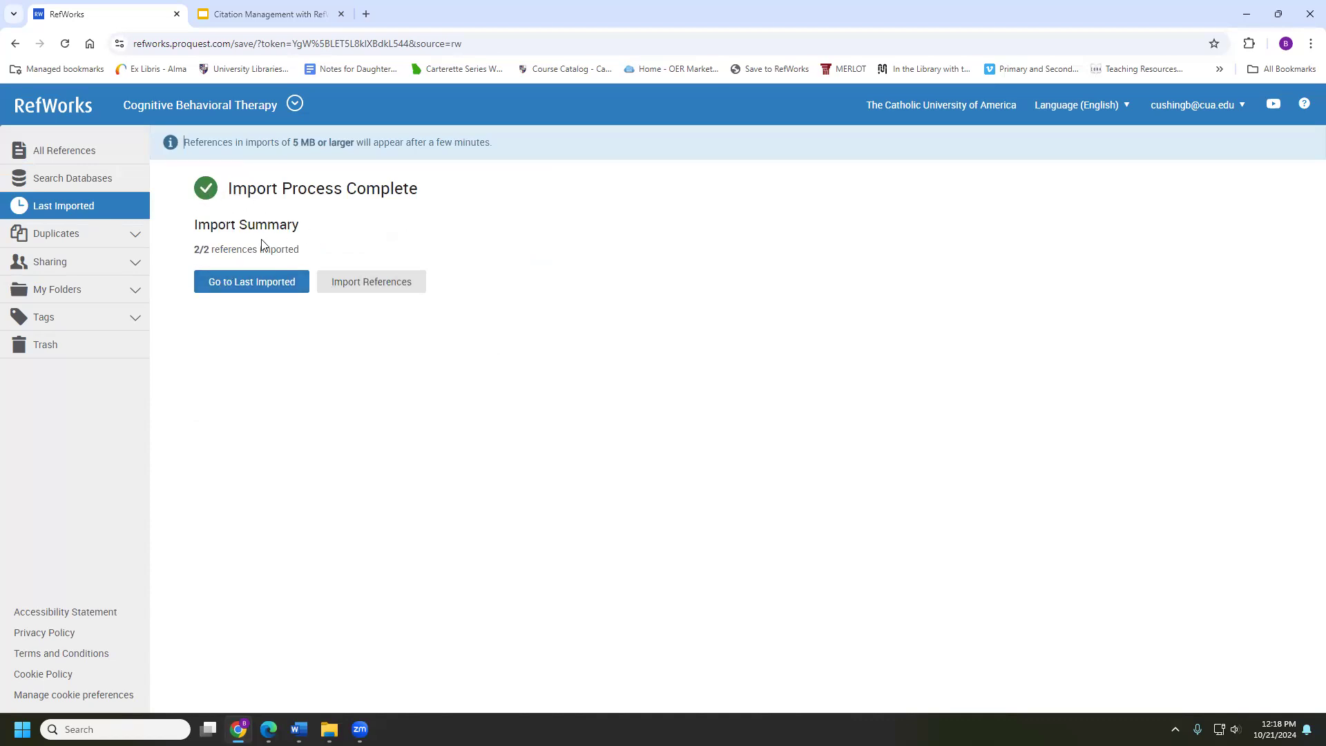
# Show Last Imported, now nine references including Hayes et al. (2006) and Ehlers & Clark (2000)
pyautogui.click(241, 291)
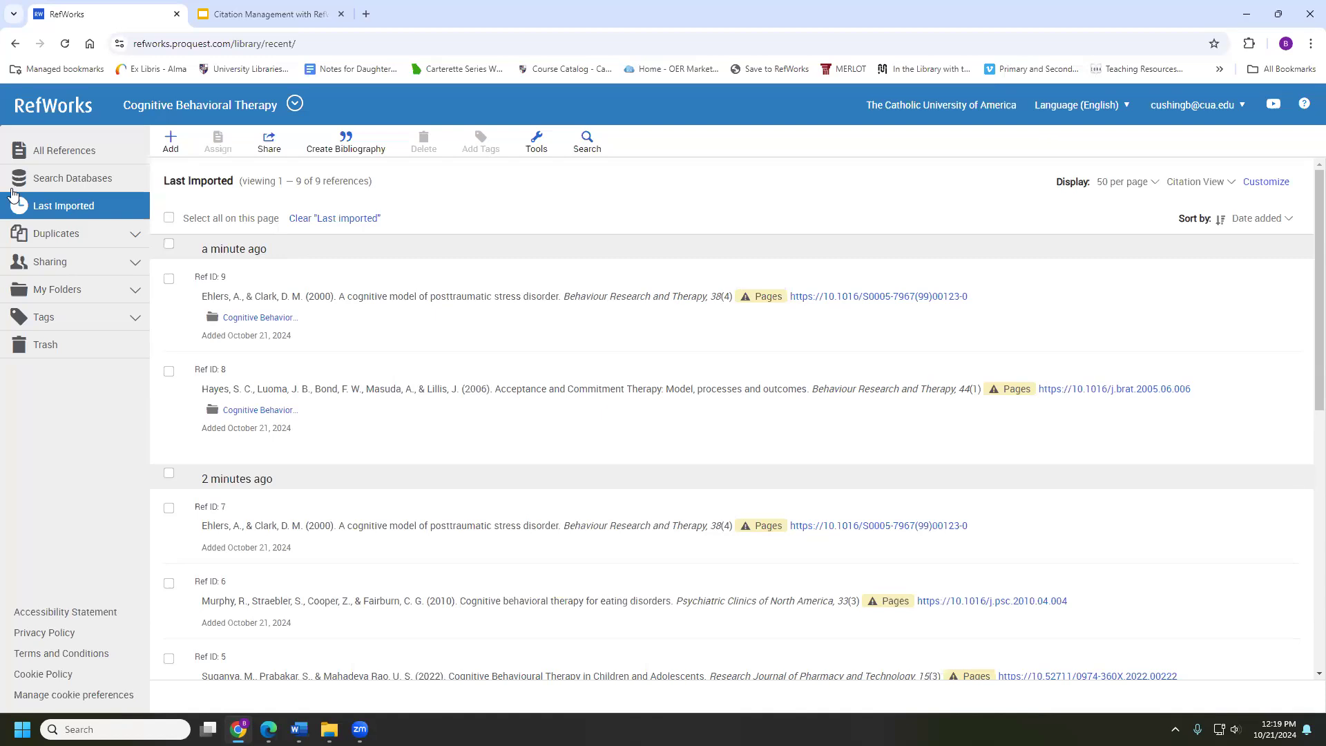
# Open libraries.catholic.edu in a new tab and search SearchBox for 'Cognitive Behavioral Therapy'
pyautogui.click(360, 18)
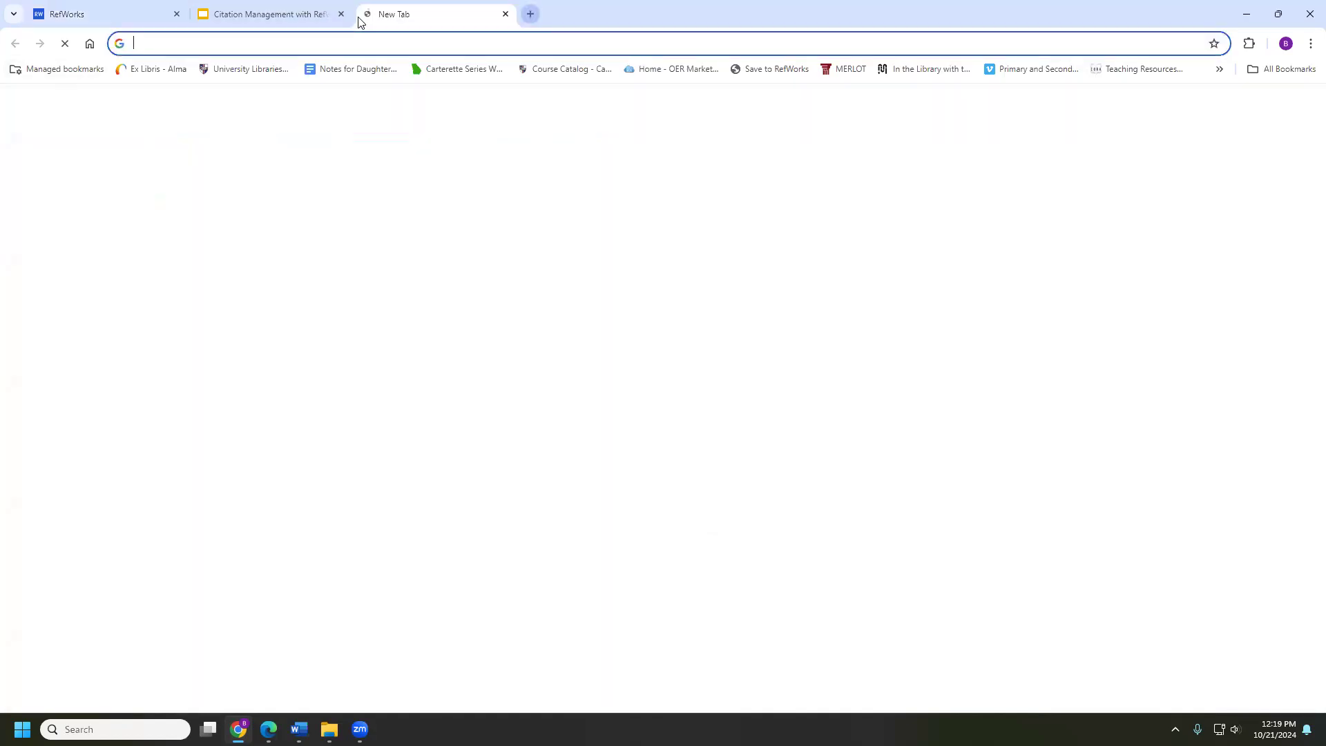
pyautogui.write('libraries.catholic.edu')
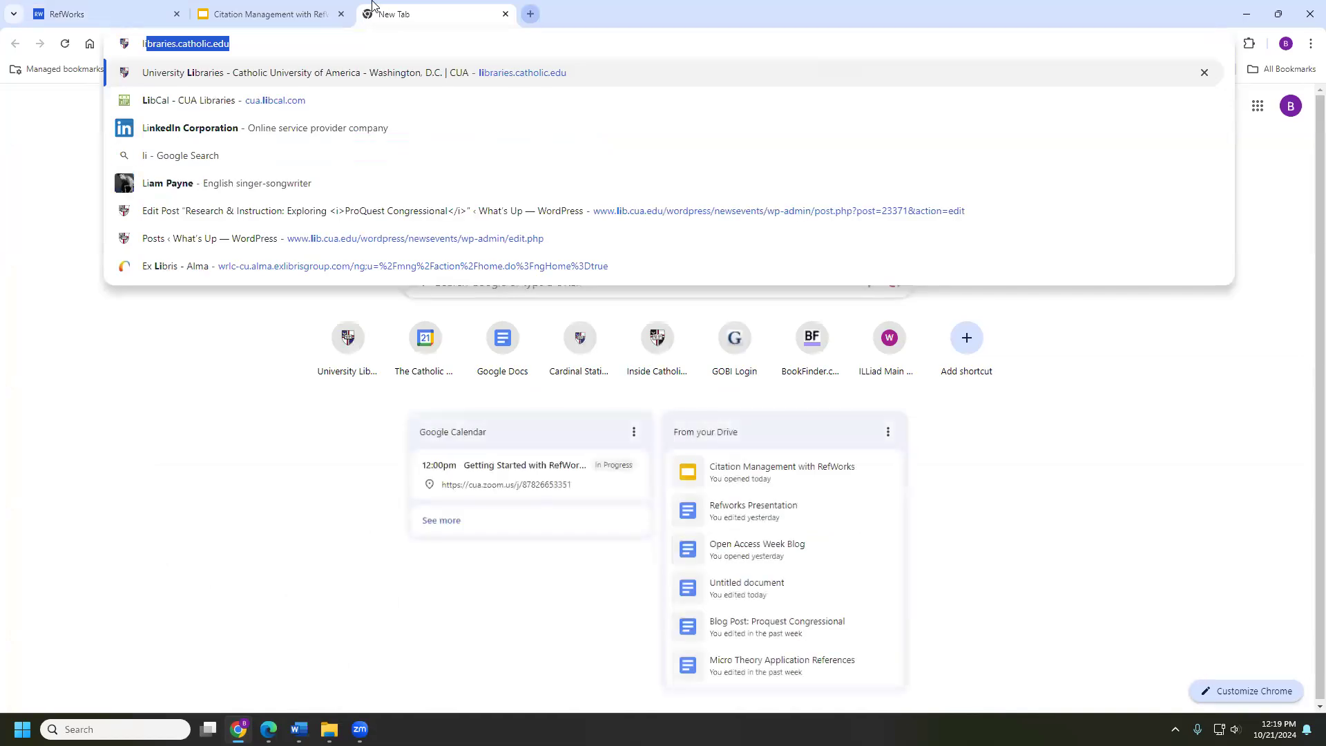
pyautogui.press('Return')
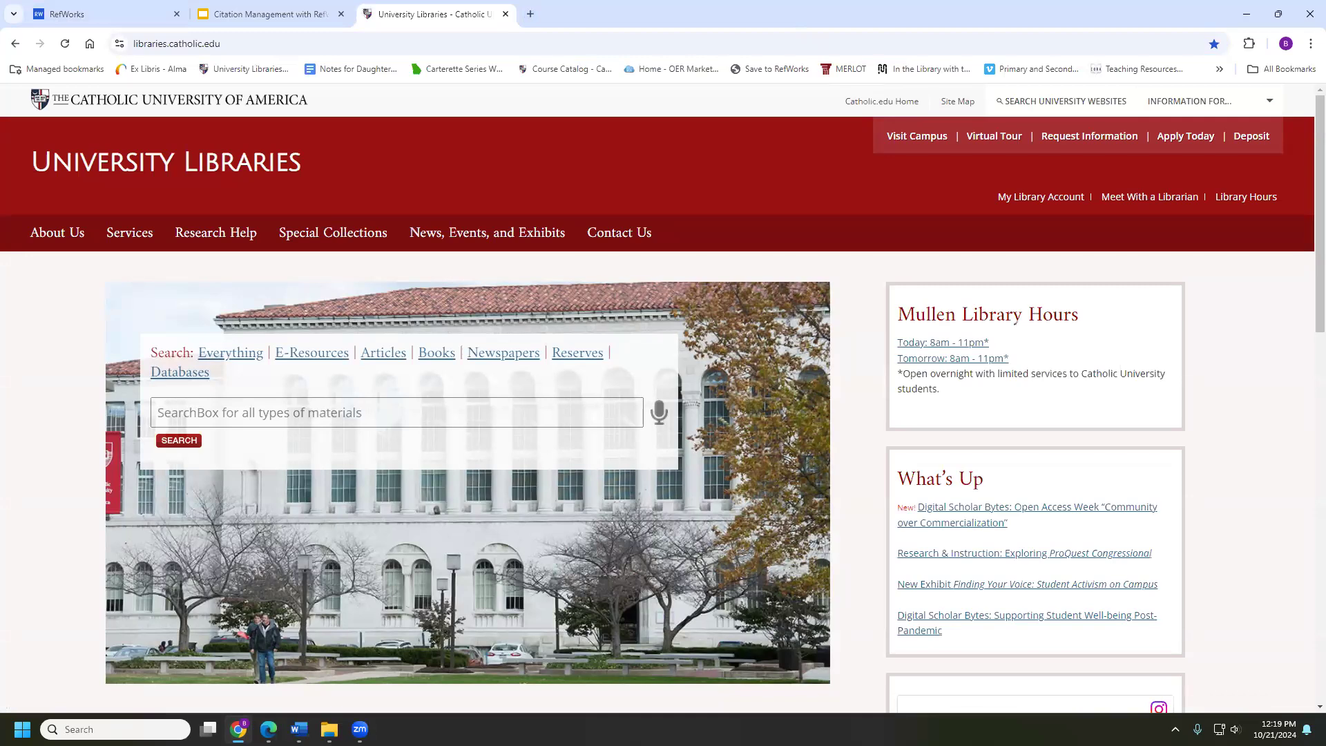
pyautogui.hotkey('alt', 'Tab')
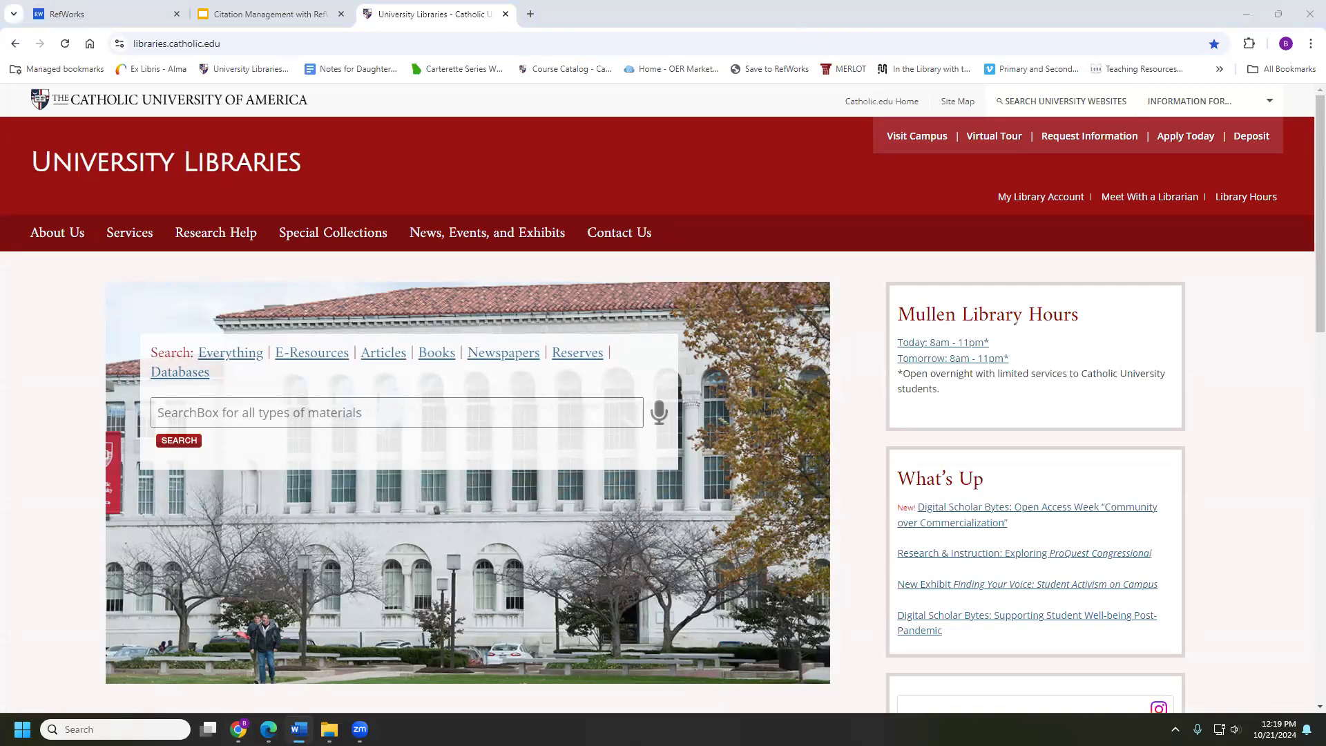
pyautogui.click(448, 415)
pyautogui.write('Cognitive Behavioral Therapy')
pyautogui.press('Return')
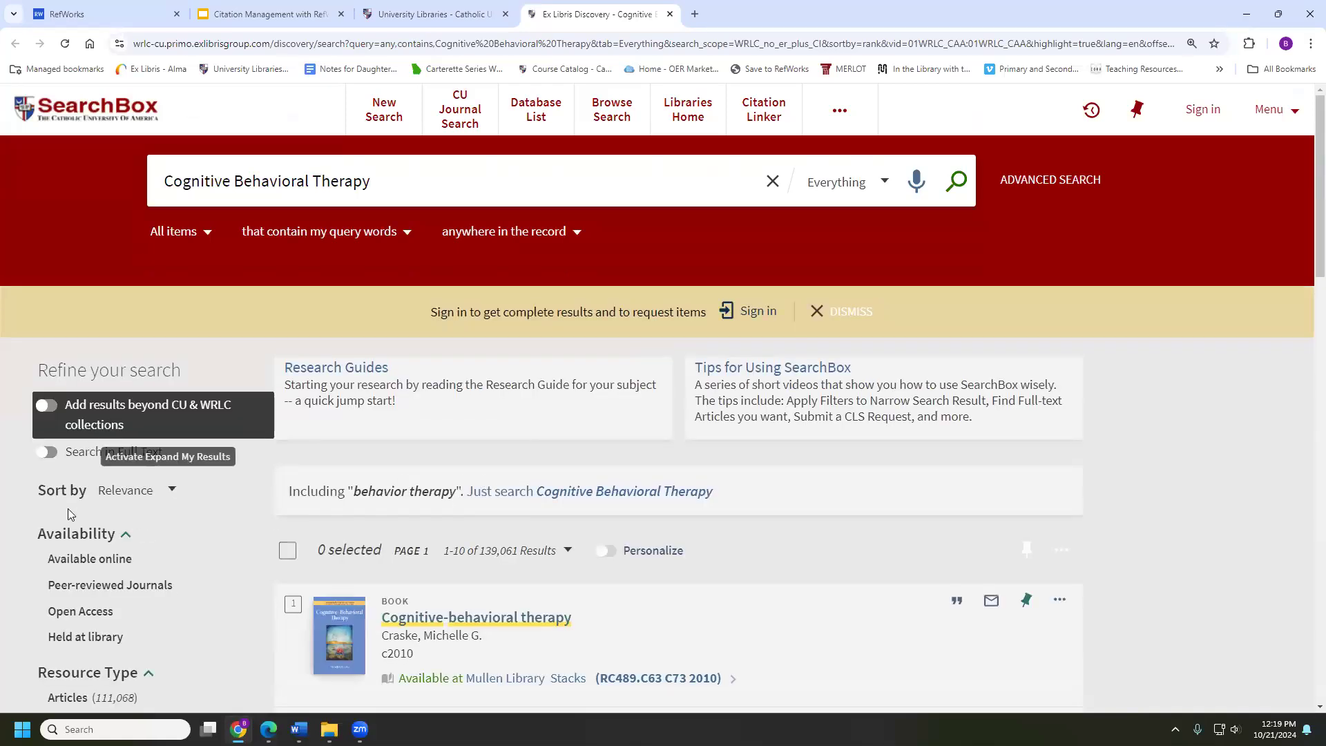
# Limit results to Articles and open Kendall et al.'s 2008 anxiety-disordered youth trial record
pyautogui.scroll(-1, 79, 546)
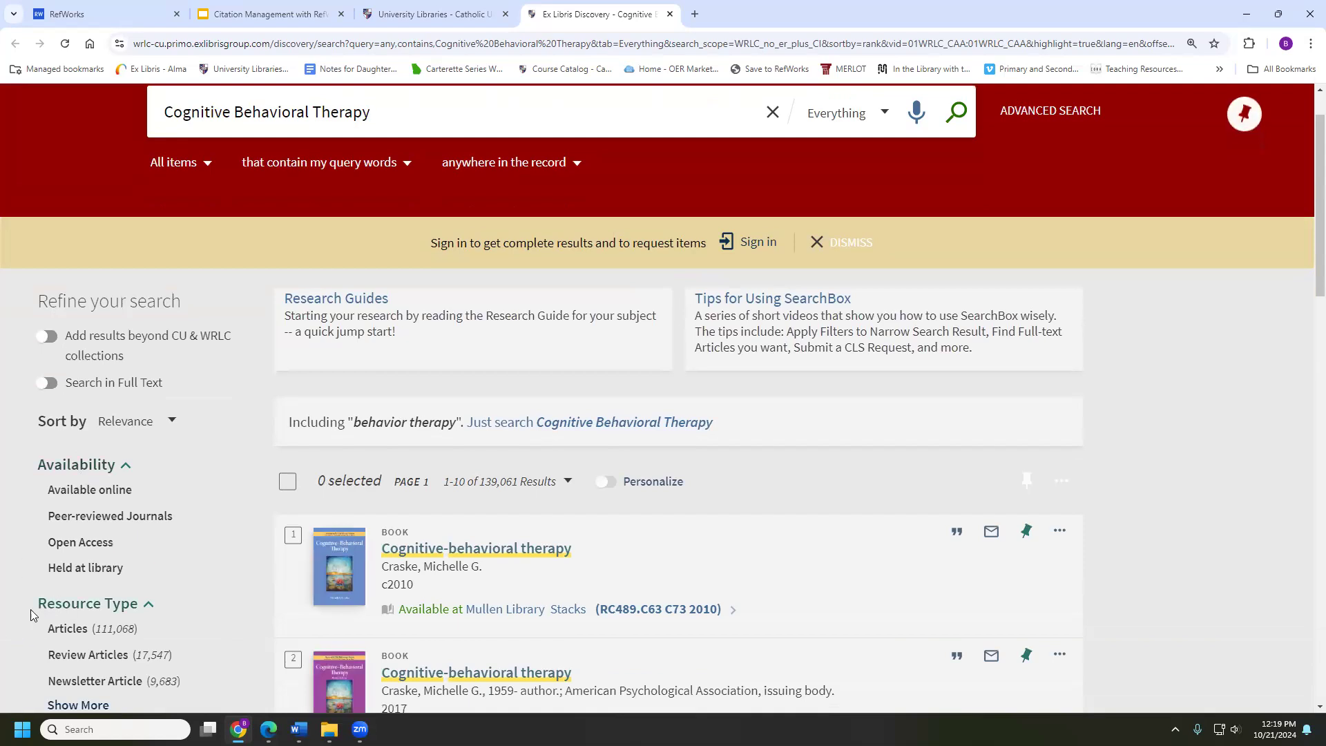
pyautogui.click(69, 629)
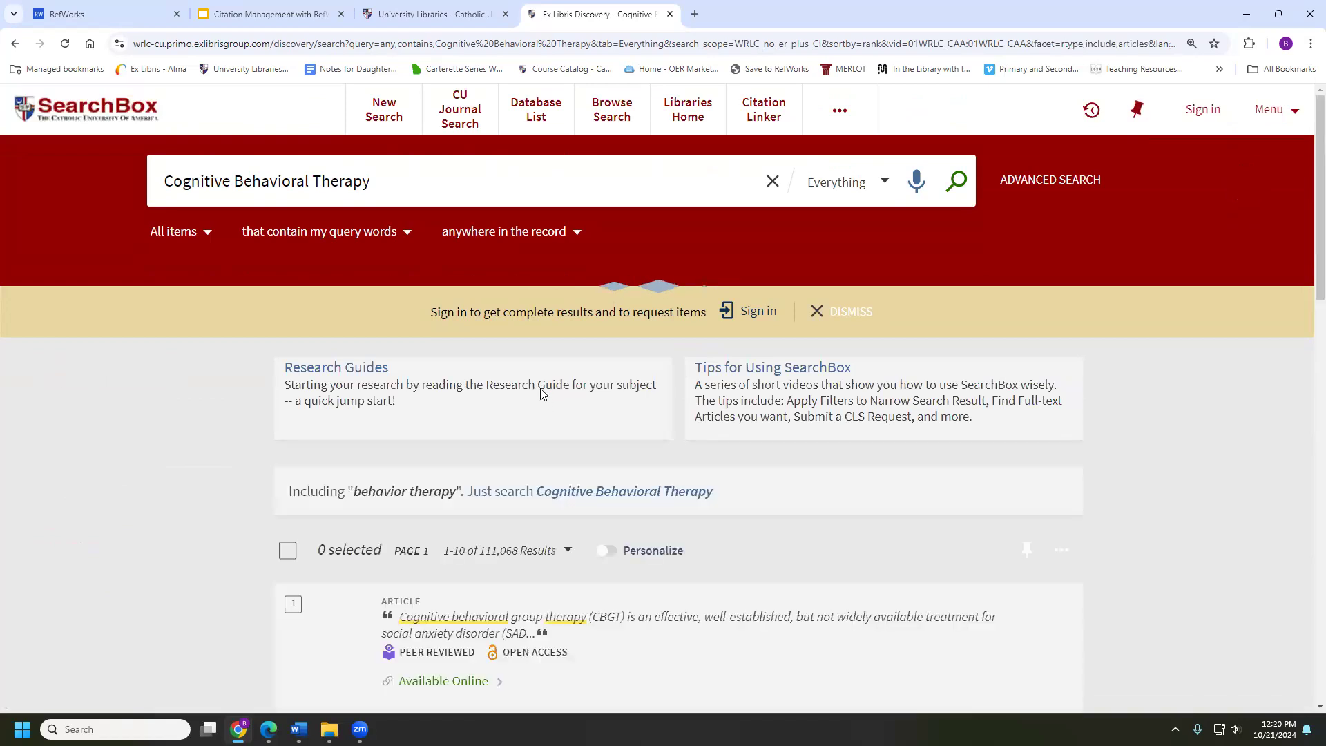
pyautogui.scroll(-1, 542, 391)
pyautogui.scroll(-3, 401, 561)
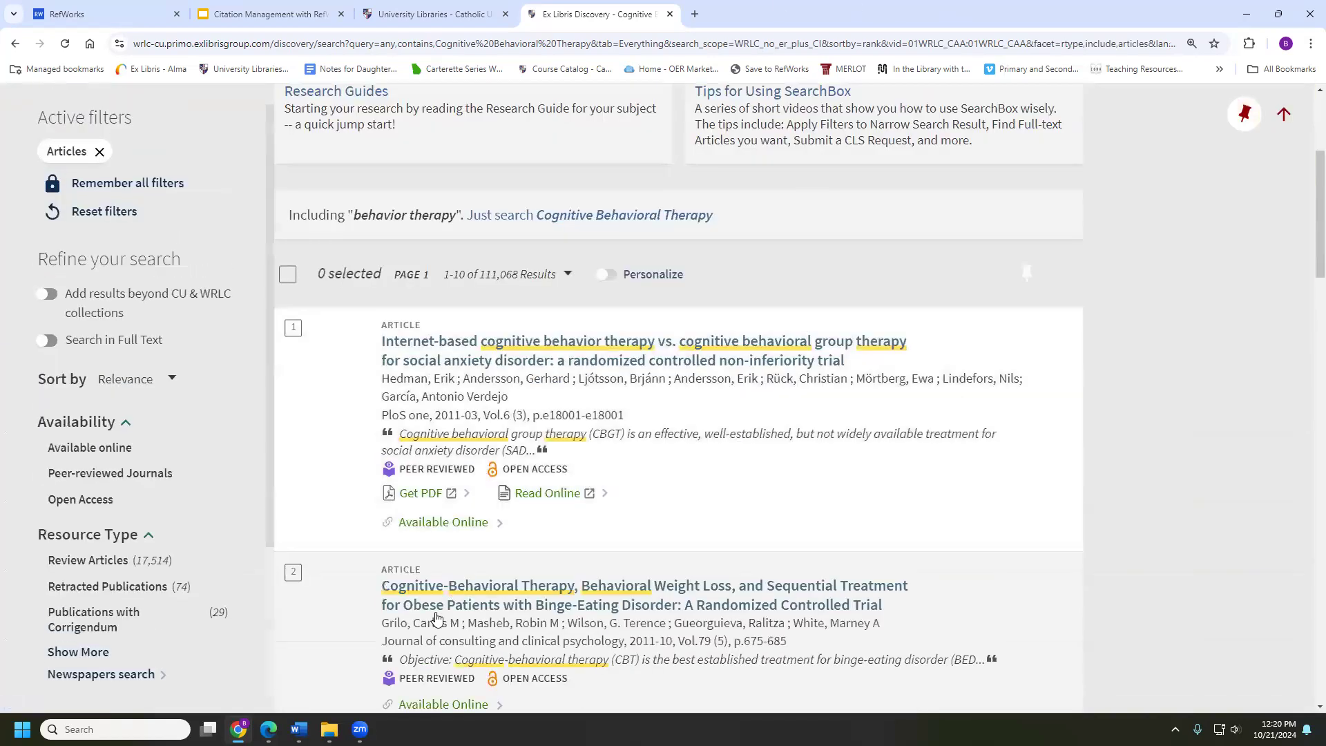
pyautogui.scroll(-6, 421, 518)
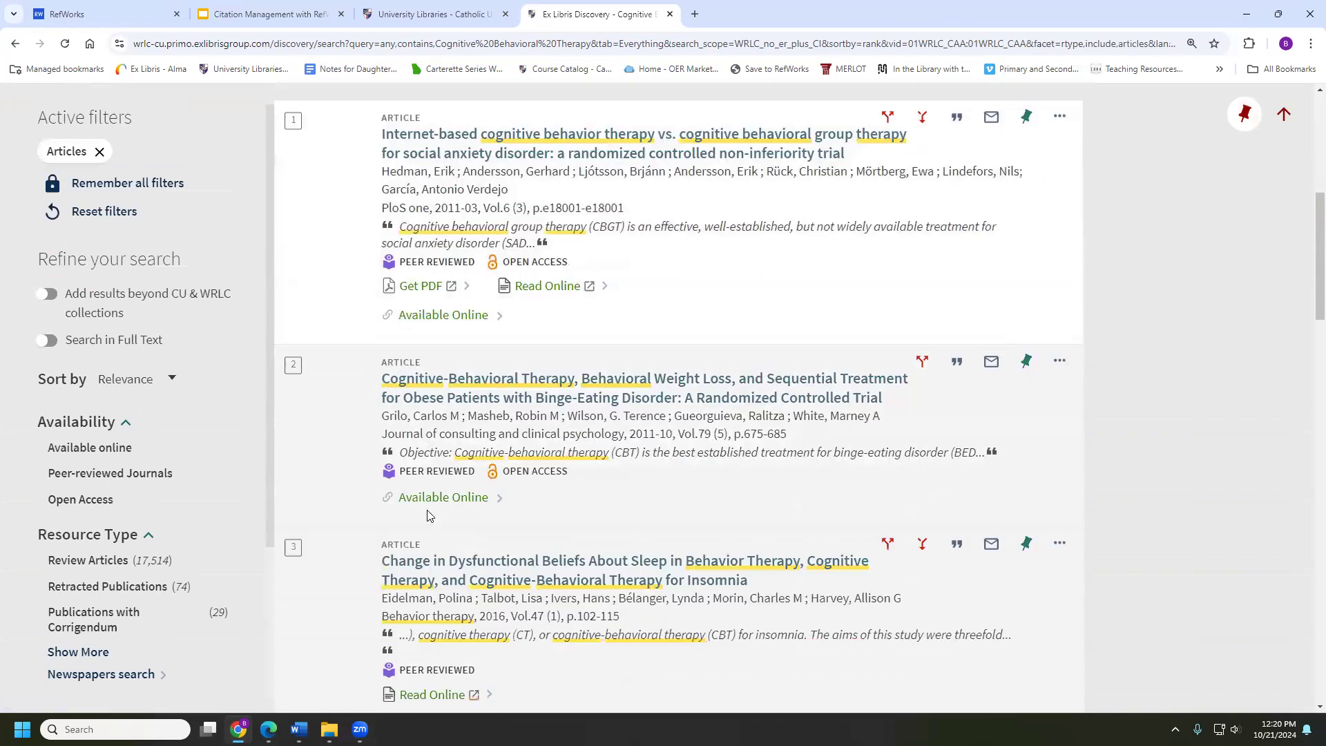
pyautogui.scroll(-3, 428, 515)
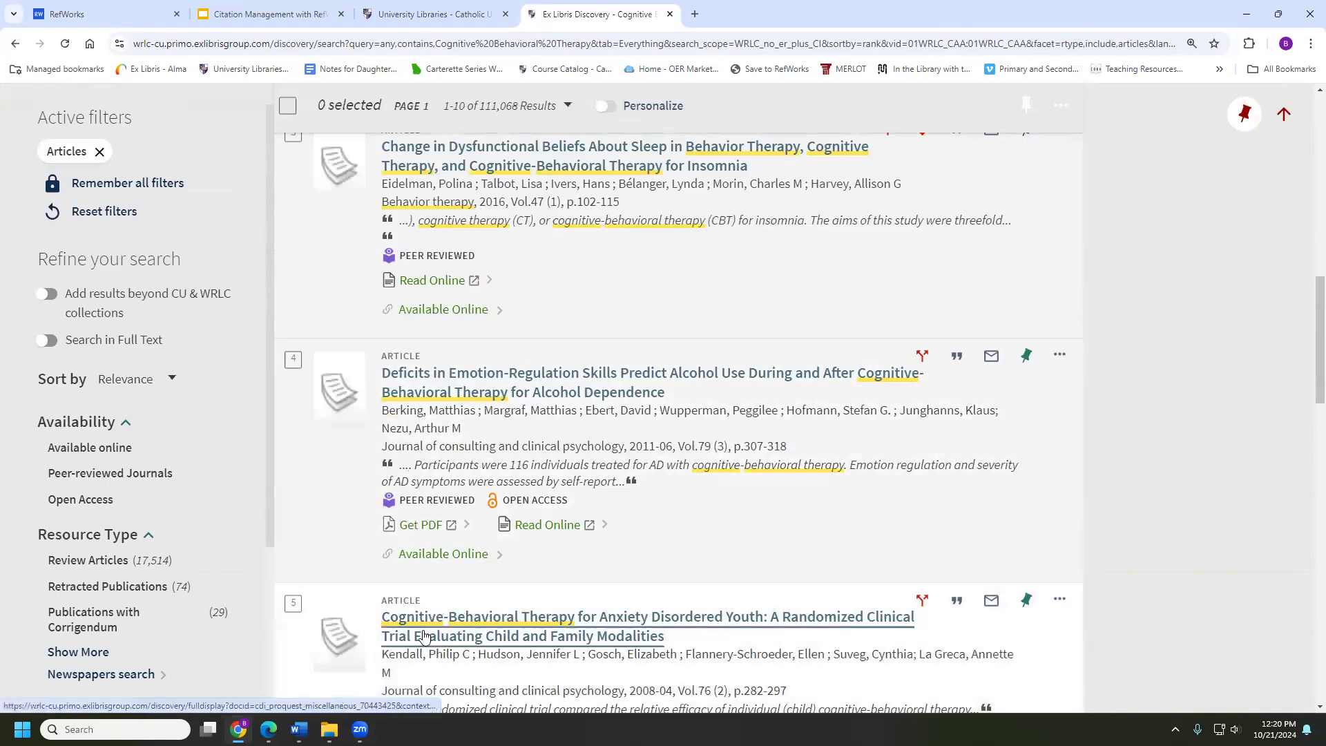
pyautogui.click(472, 630)
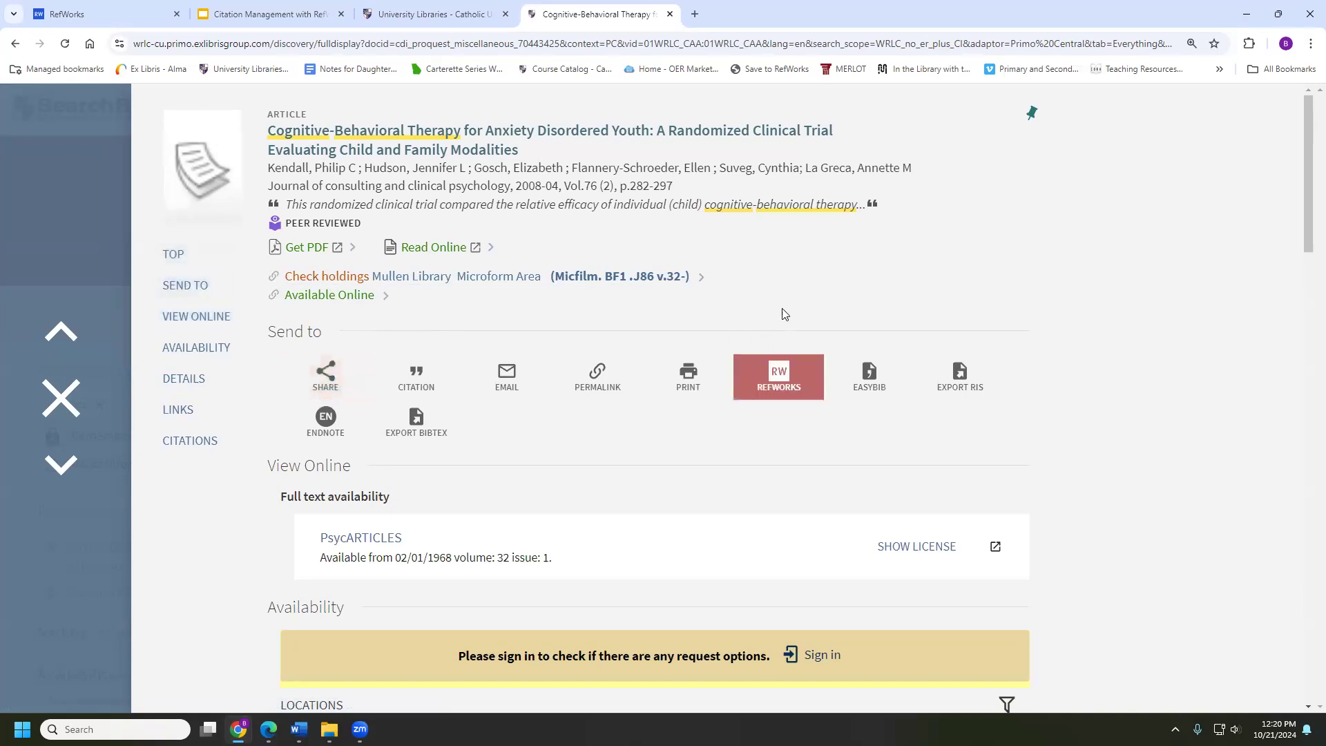
# Send the Kendall record to RefWorks, filed in the Cognitive Behavioral Therapy folder, and import it
pyautogui.click(764, 375)
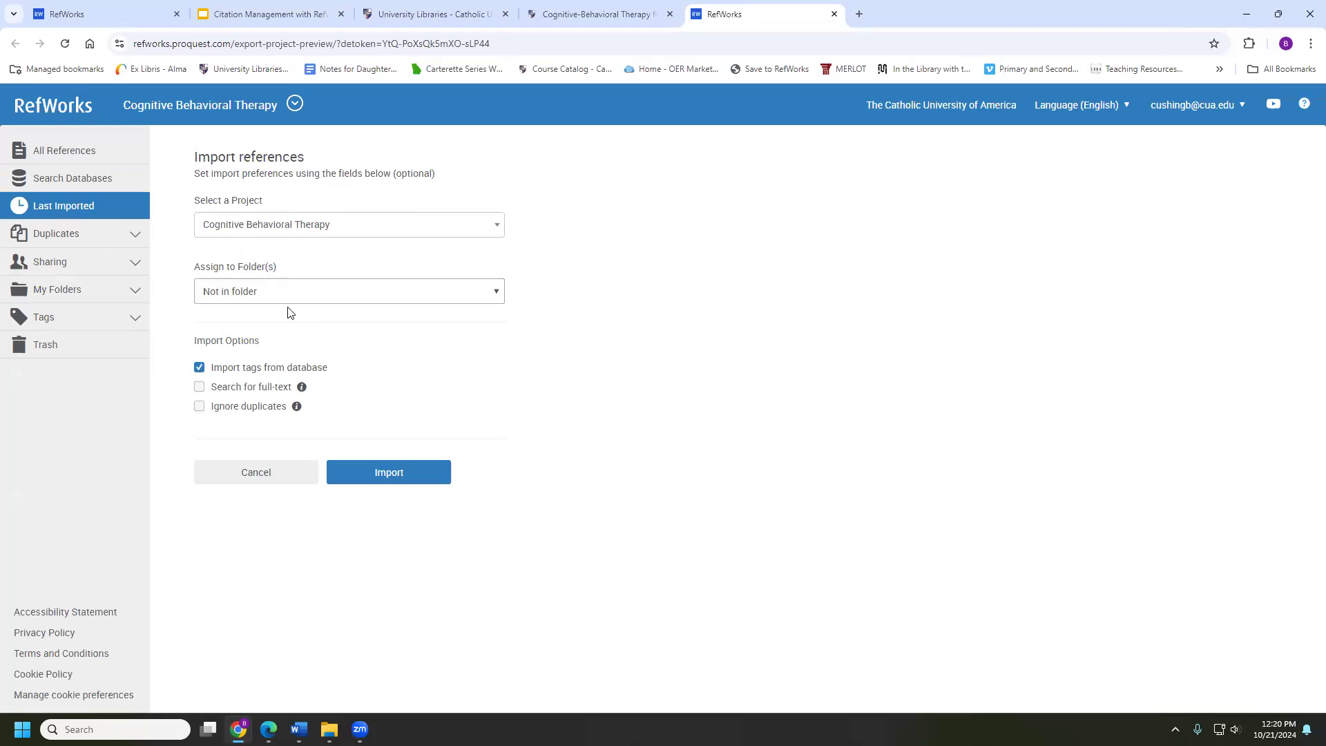
pyautogui.click(321, 295)
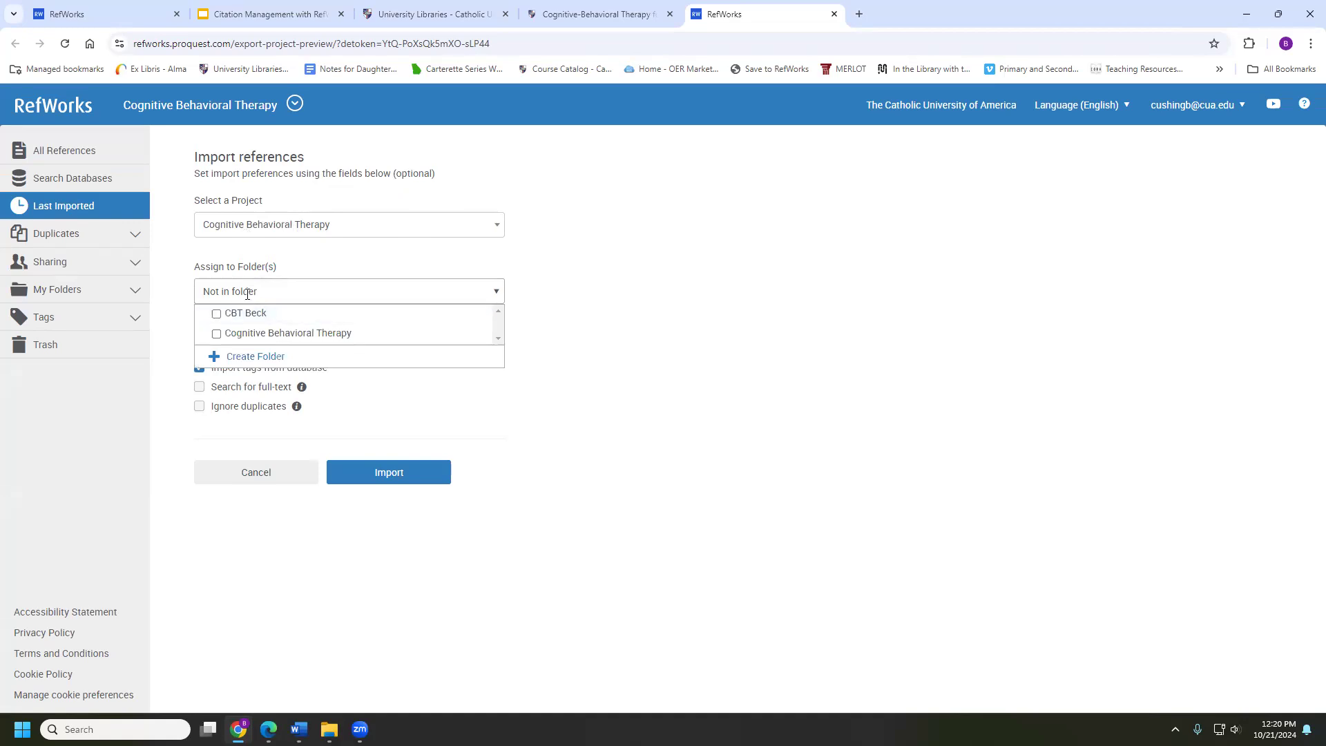
pyautogui.click(217, 334)
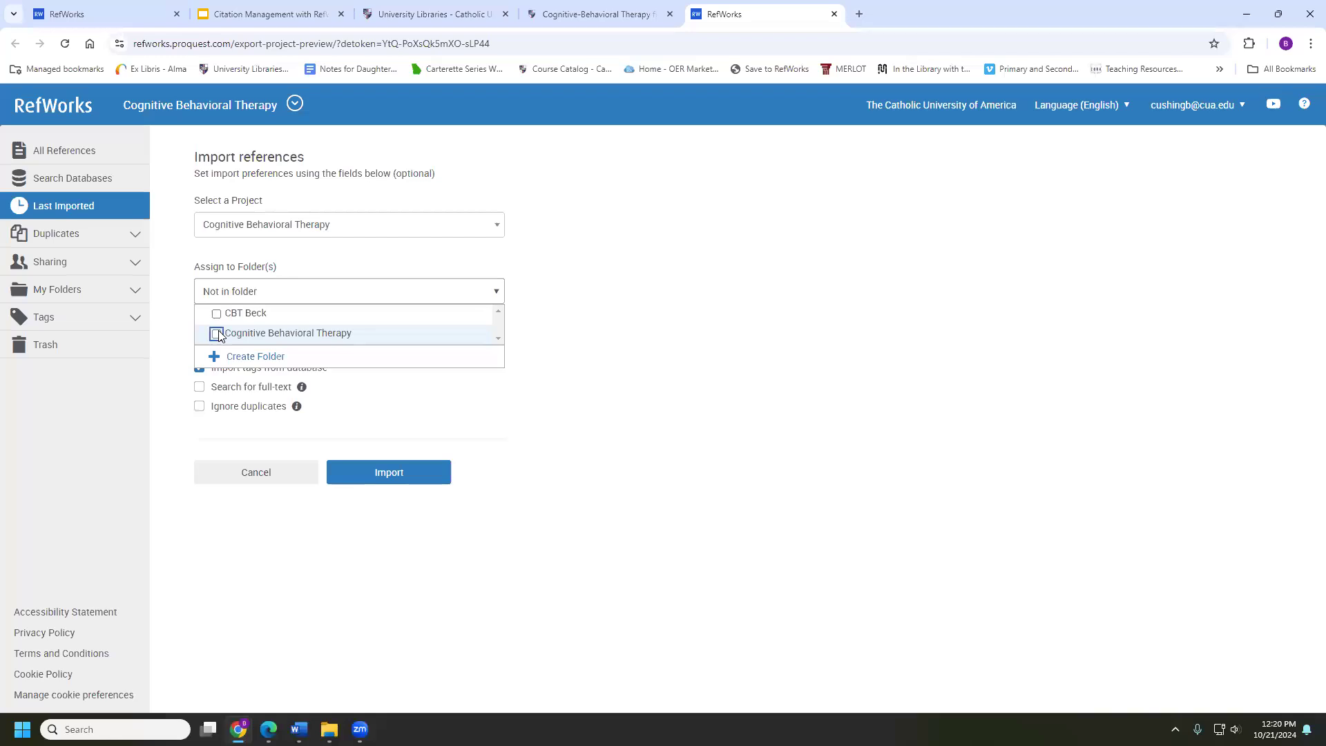
pyautogui.click(397, 419)
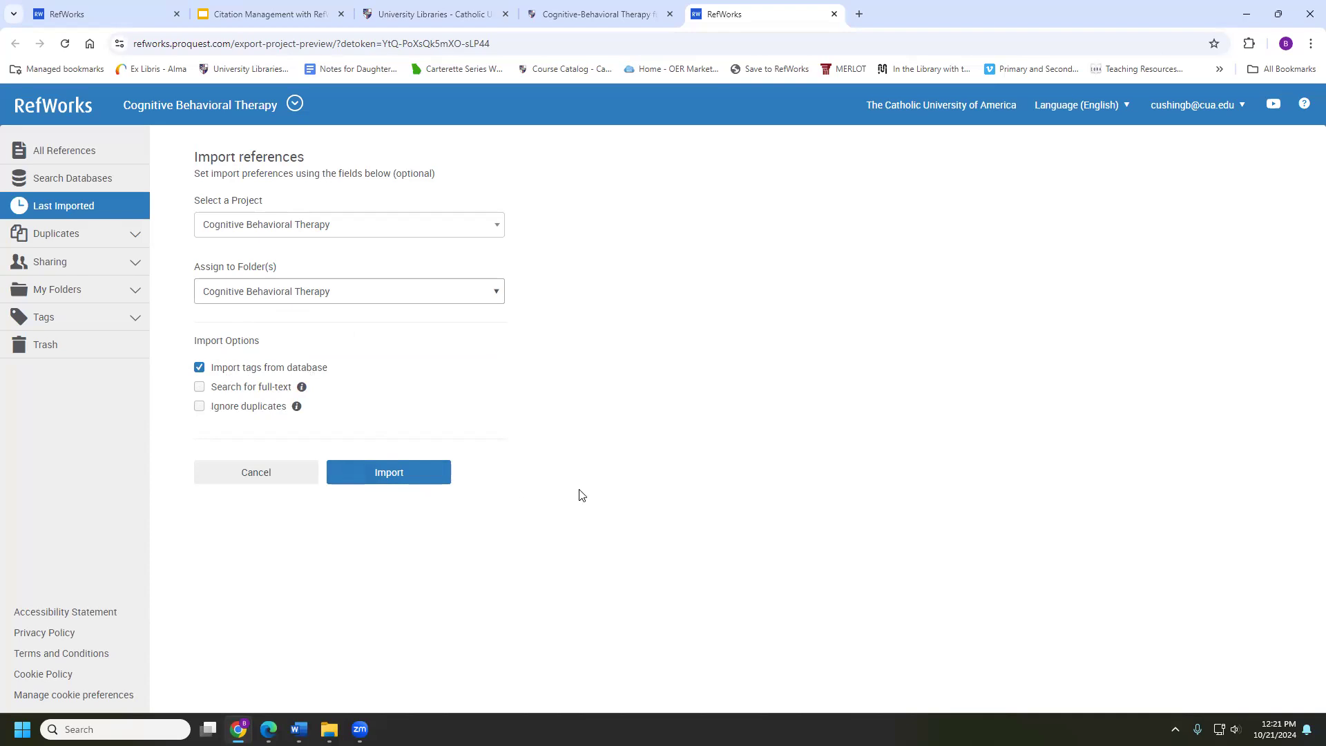
pyautogui.click(386, 474)
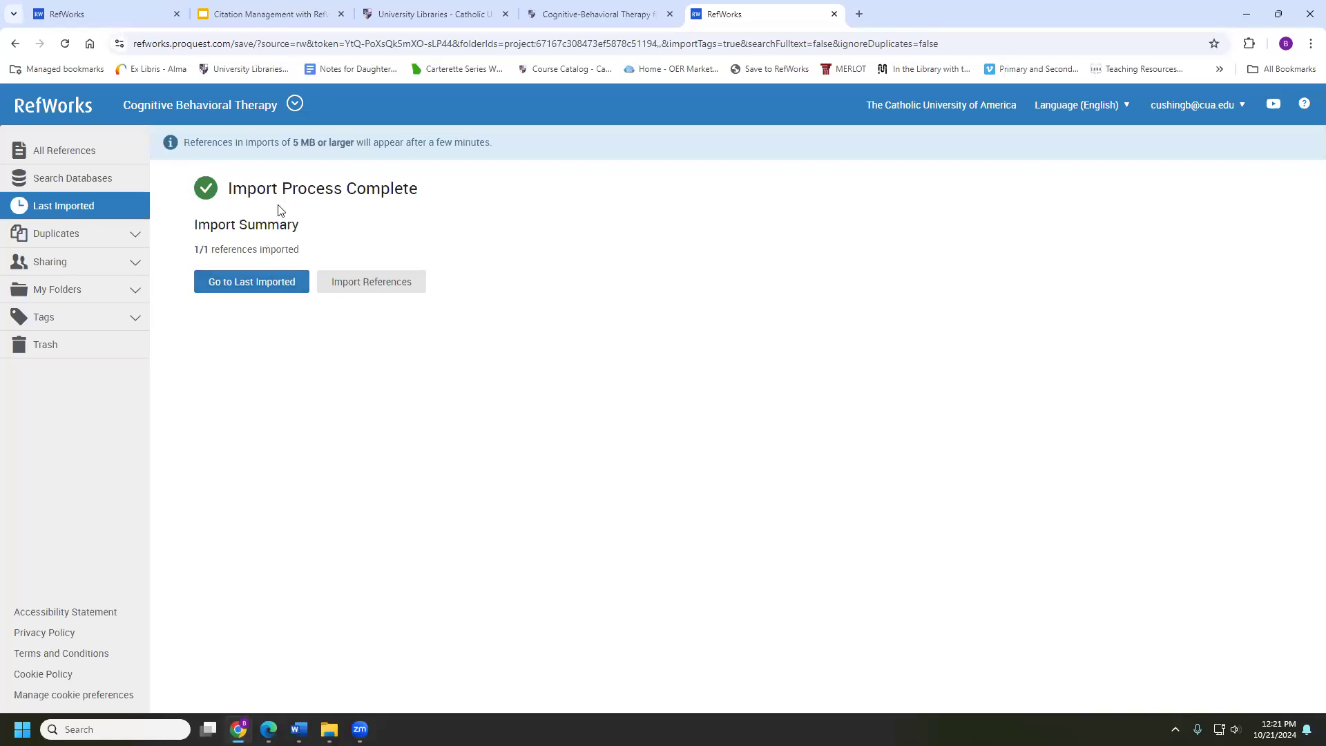
# Show Last Imported, now 10 references topped by Kendall et al. (2008)
pyautogui.click(276, 293)
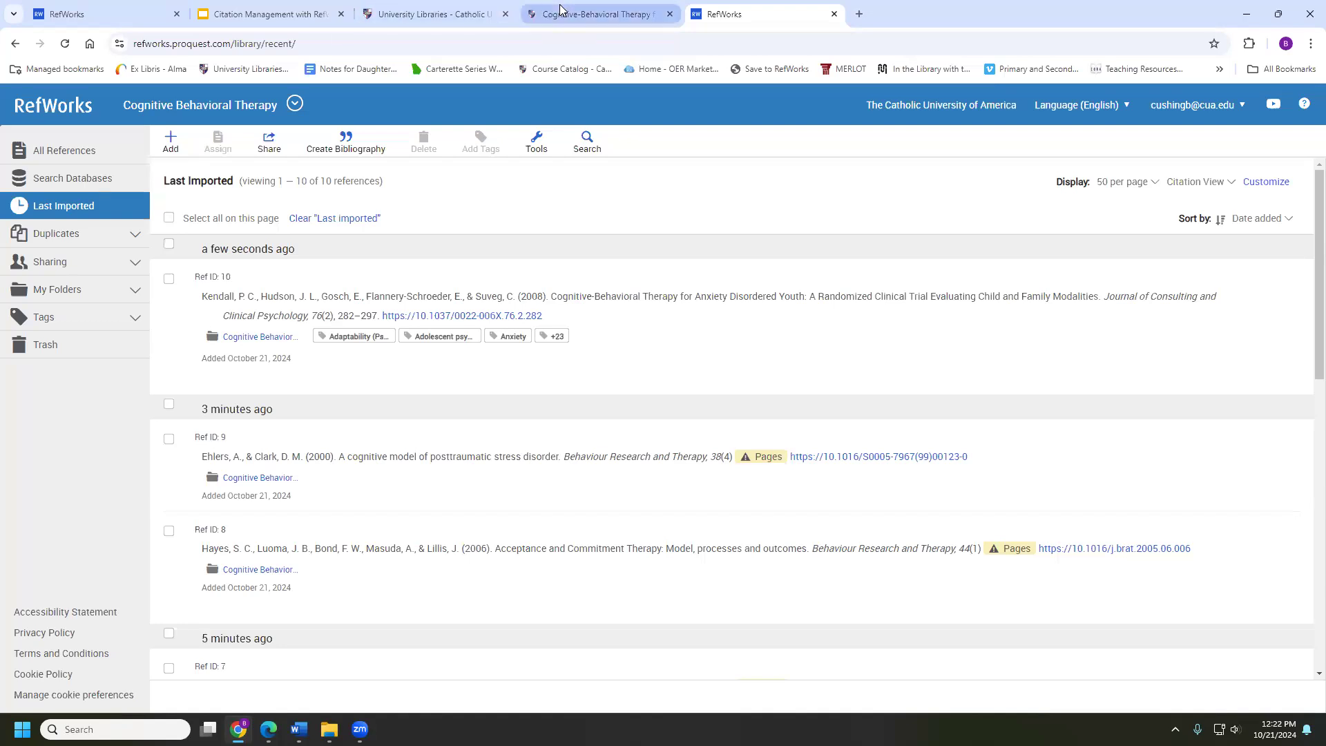
# Back on the CUA University Libraries page, search databases for 'Academic Se'
pyautogui.click(442, 11)
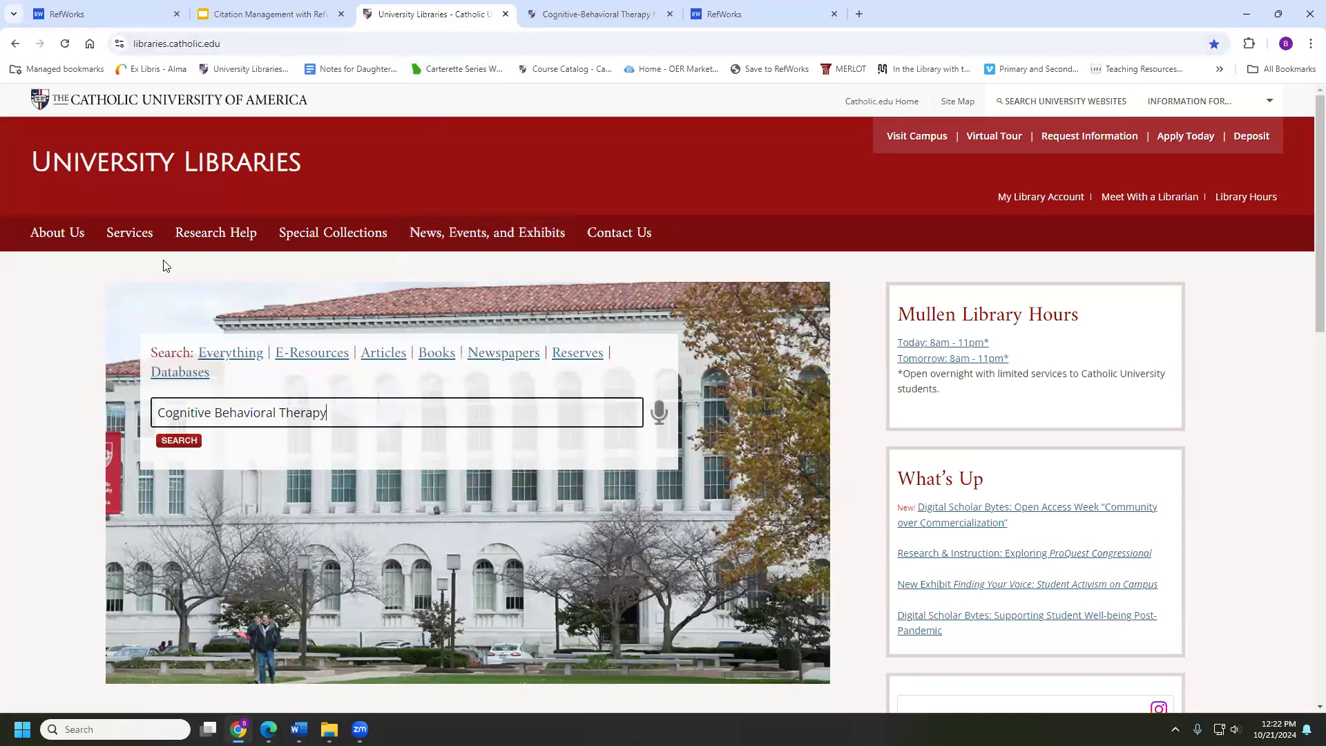
pyautogui.click(190, 377)
pyautogui.click(202, 413)
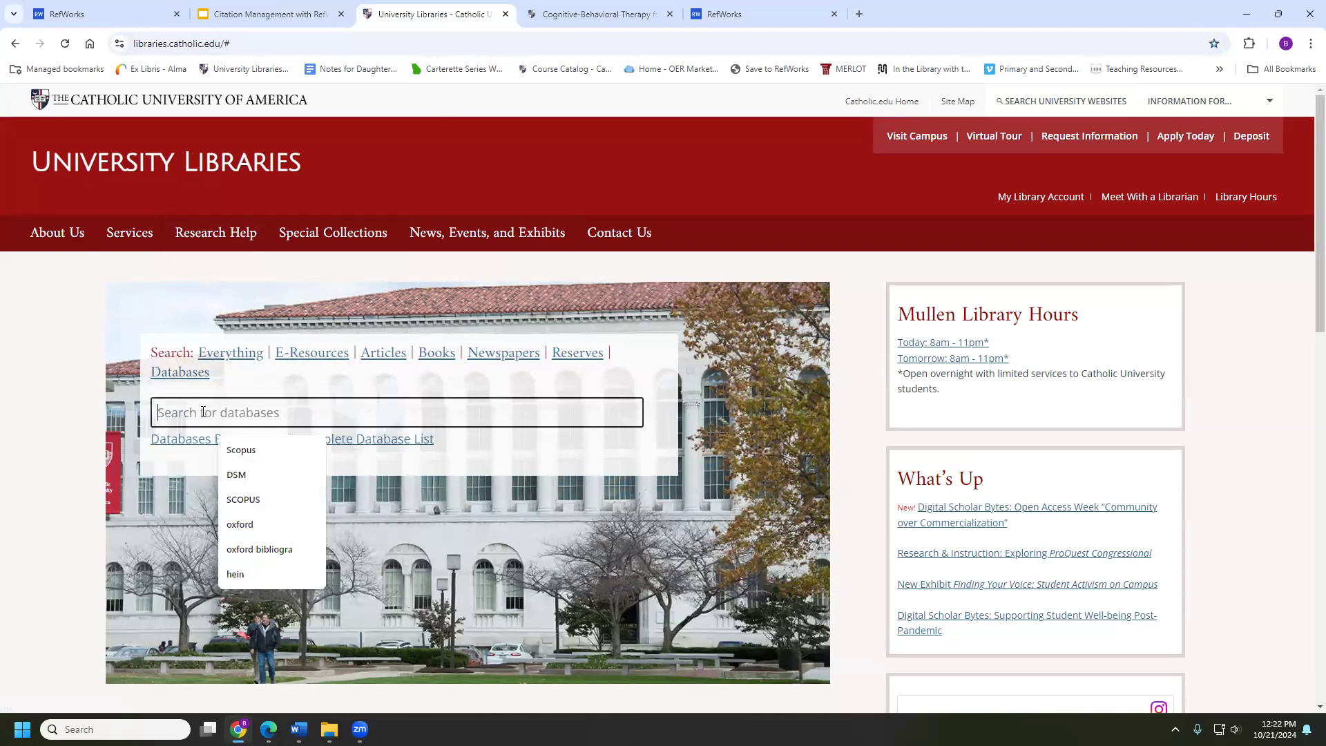
pyautogui.write('Acad')
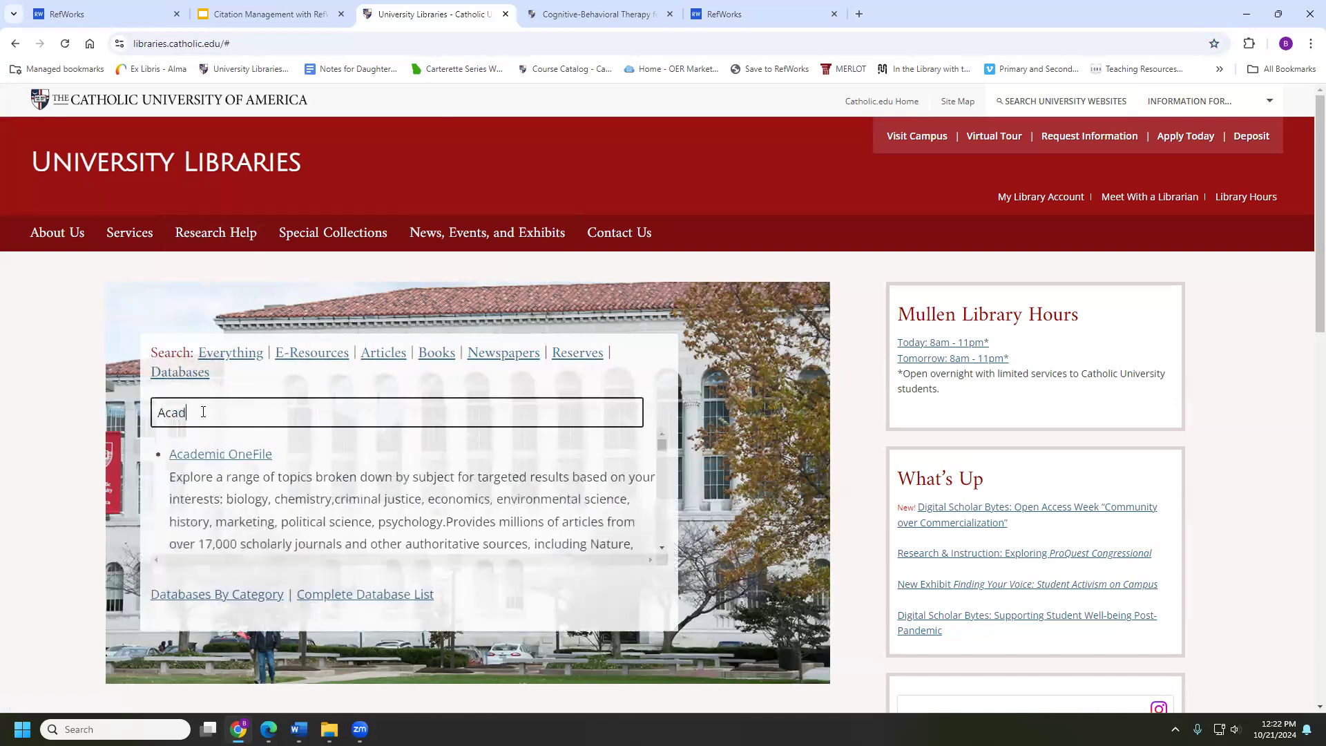
pyautogui.write('emic Se')
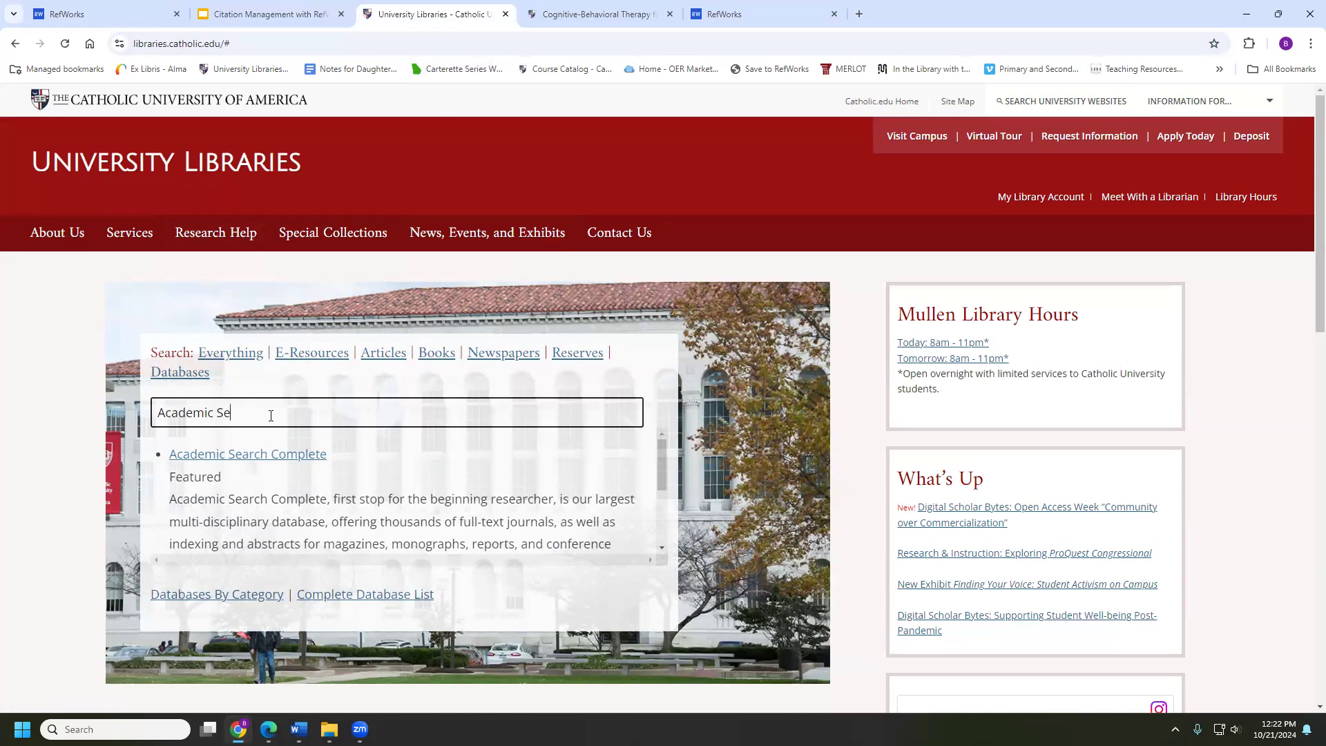
# Open Academic Search Complete from the database suggestions
pyautogui.click(210, 454)
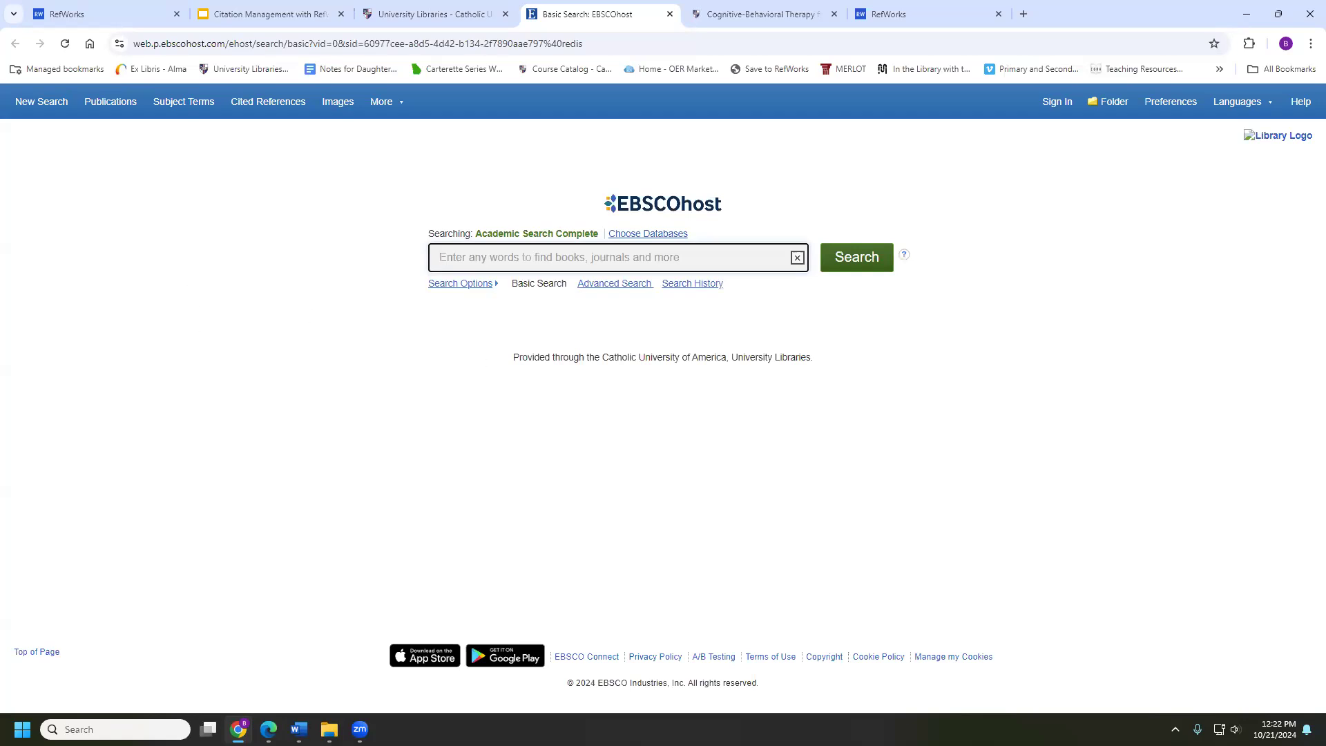
# Search for 'Cognitive behavioral Therapy' and open the Parkinson's disease meta-analysis record
pyautogui.hotkey('alt', 'Tab')
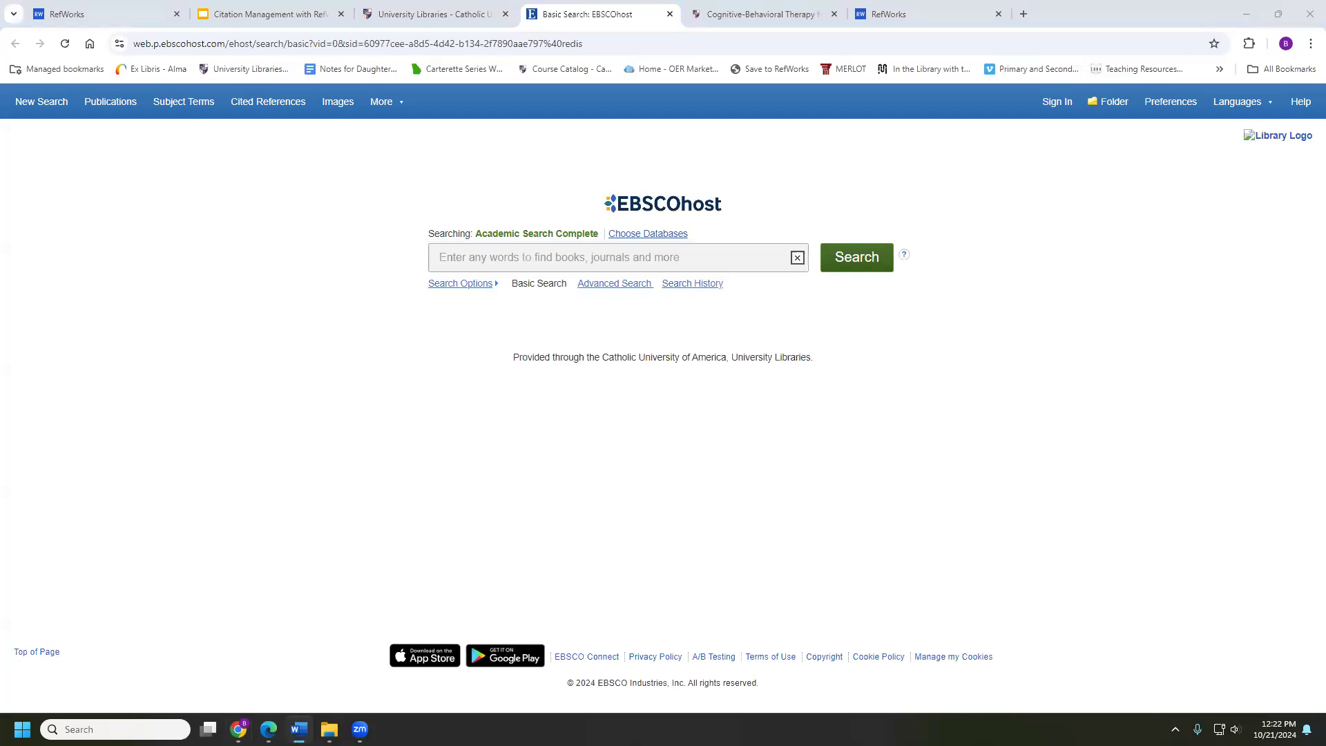
pyautogui.click(572, 256)
pyautogui.write('Cognitive behavioral Therapy')
pyautogui.press('Return')
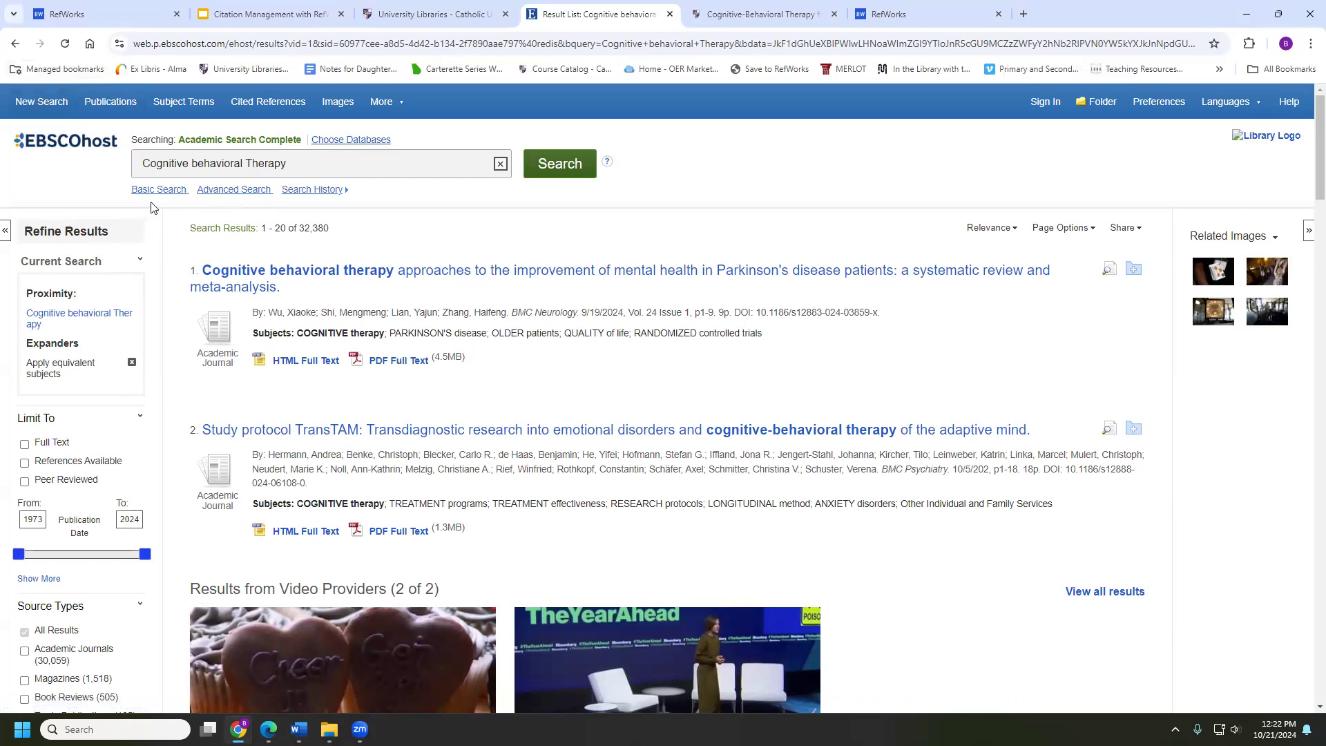
pyautogui.click(256, 274)
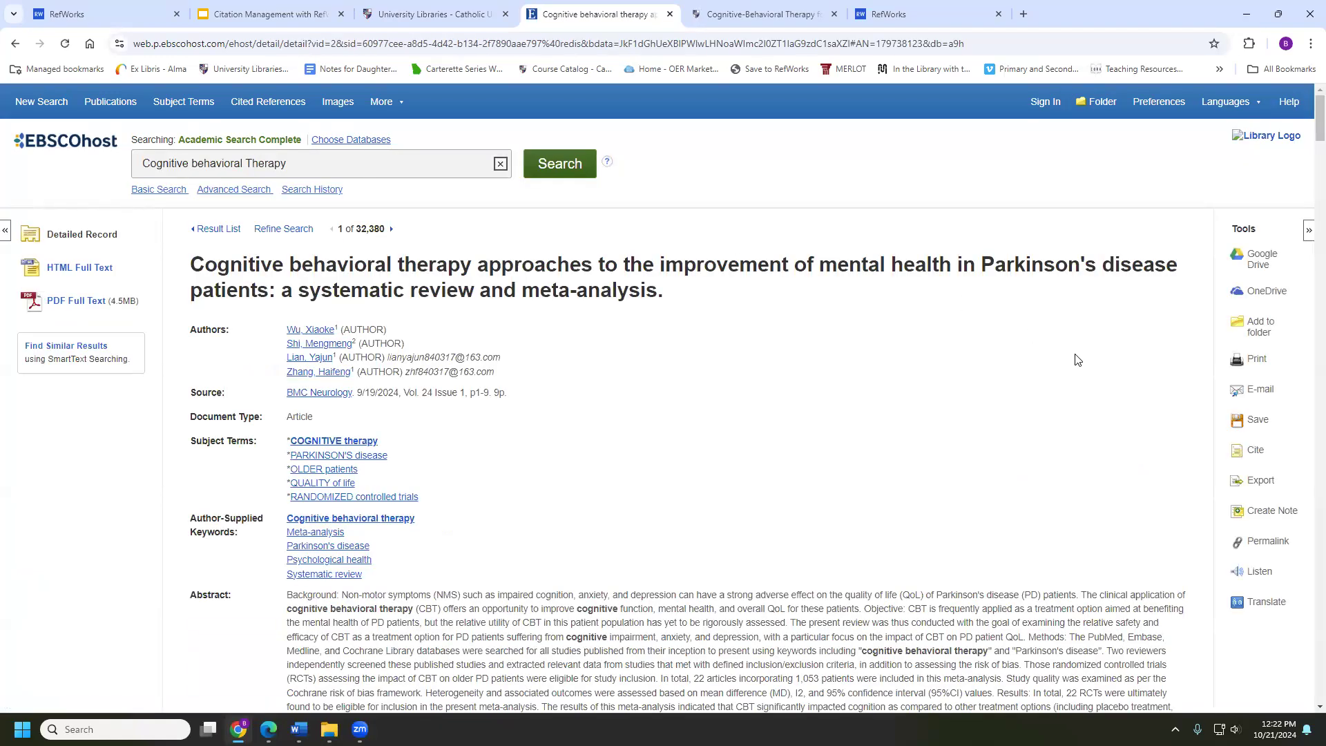
pyautogui.scroll(-1, 1070, 356)
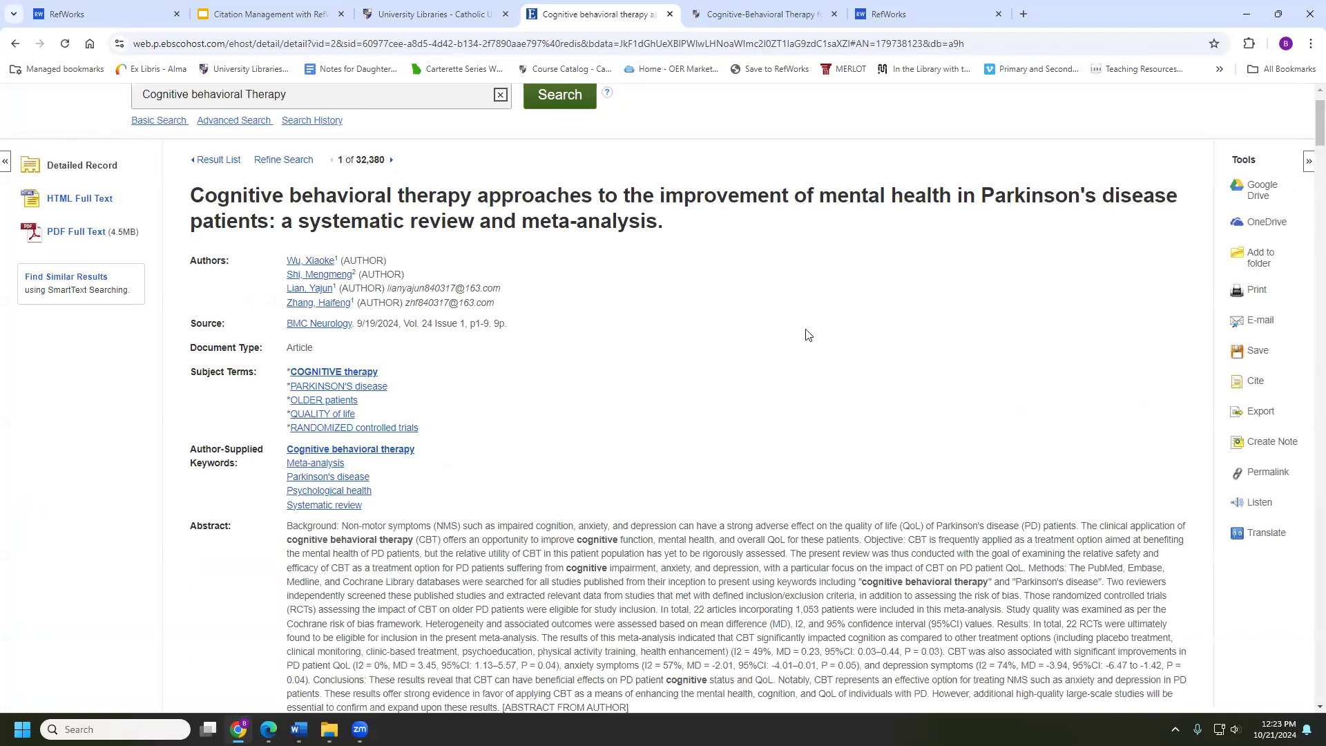
# Export the Parkinson's meta-analysis record using Direct Export to RefWorks
pyautogui.click(1258, 415)
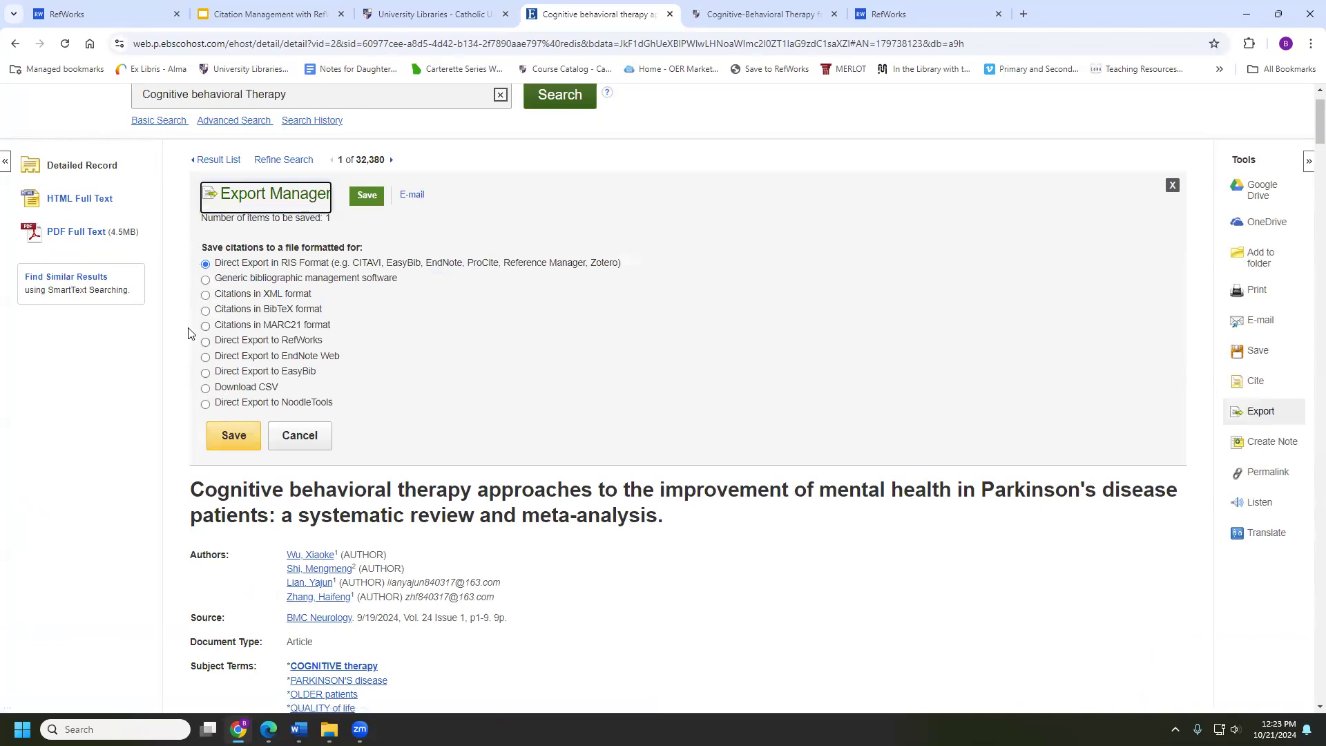
pyautogui.click(215, 339)
pyautogui.click(206, 341)
pyautogui.click(233, 437)
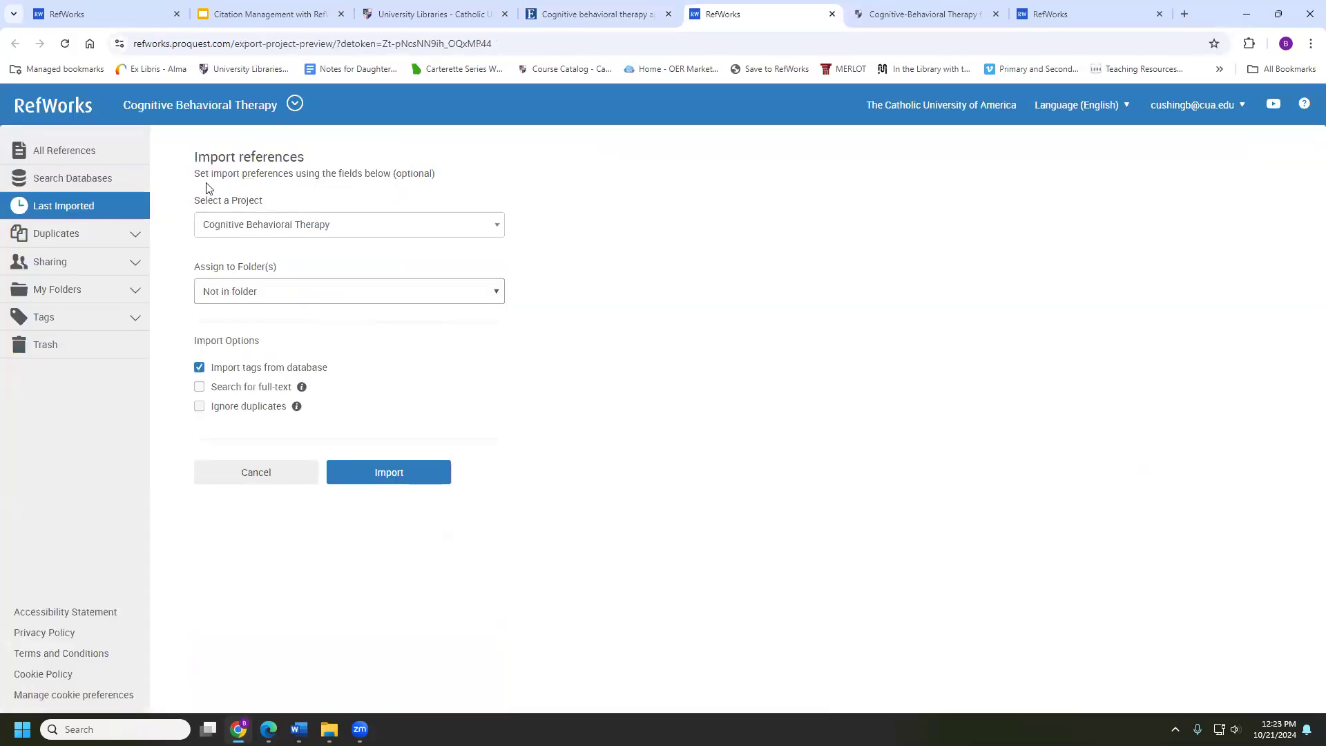
# Import the reference into the Cognitive Behavioral Therapy folder and view Last Imported
pyautogui.click(249, 290)
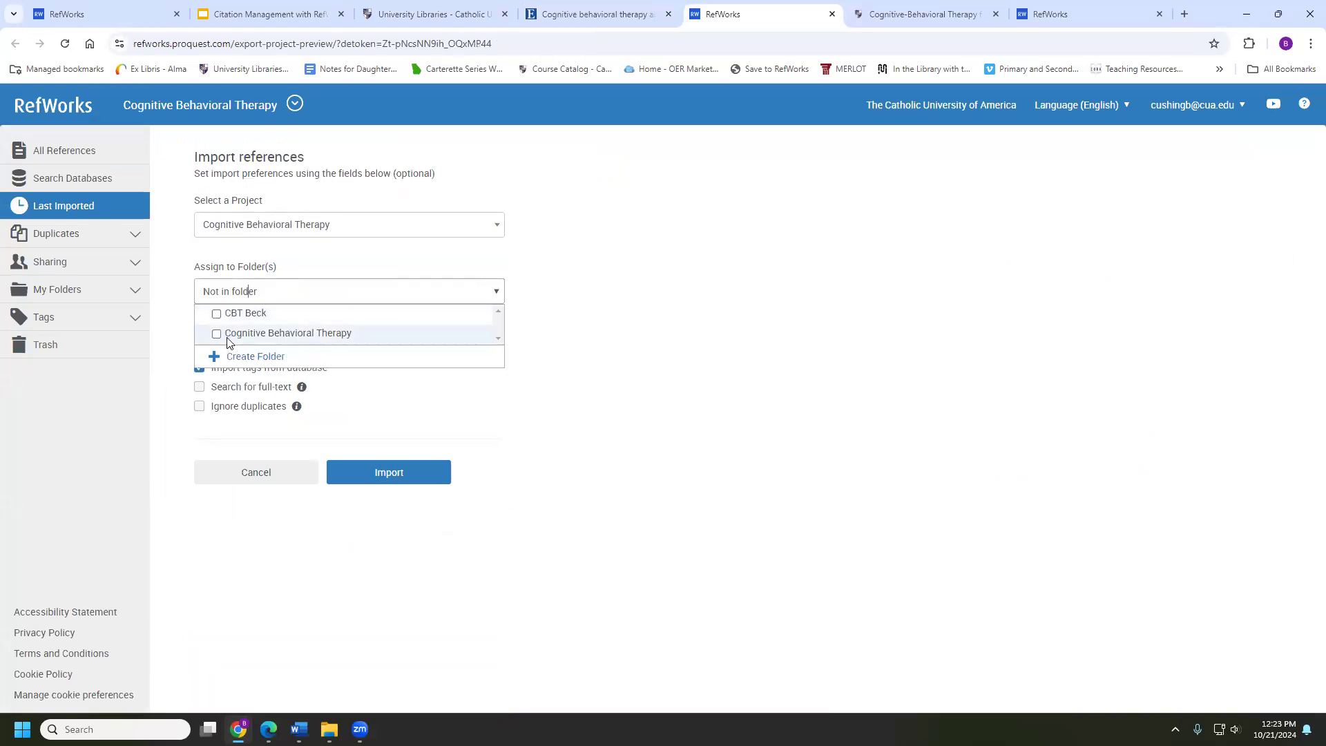
pyautogui.click(216, 334)
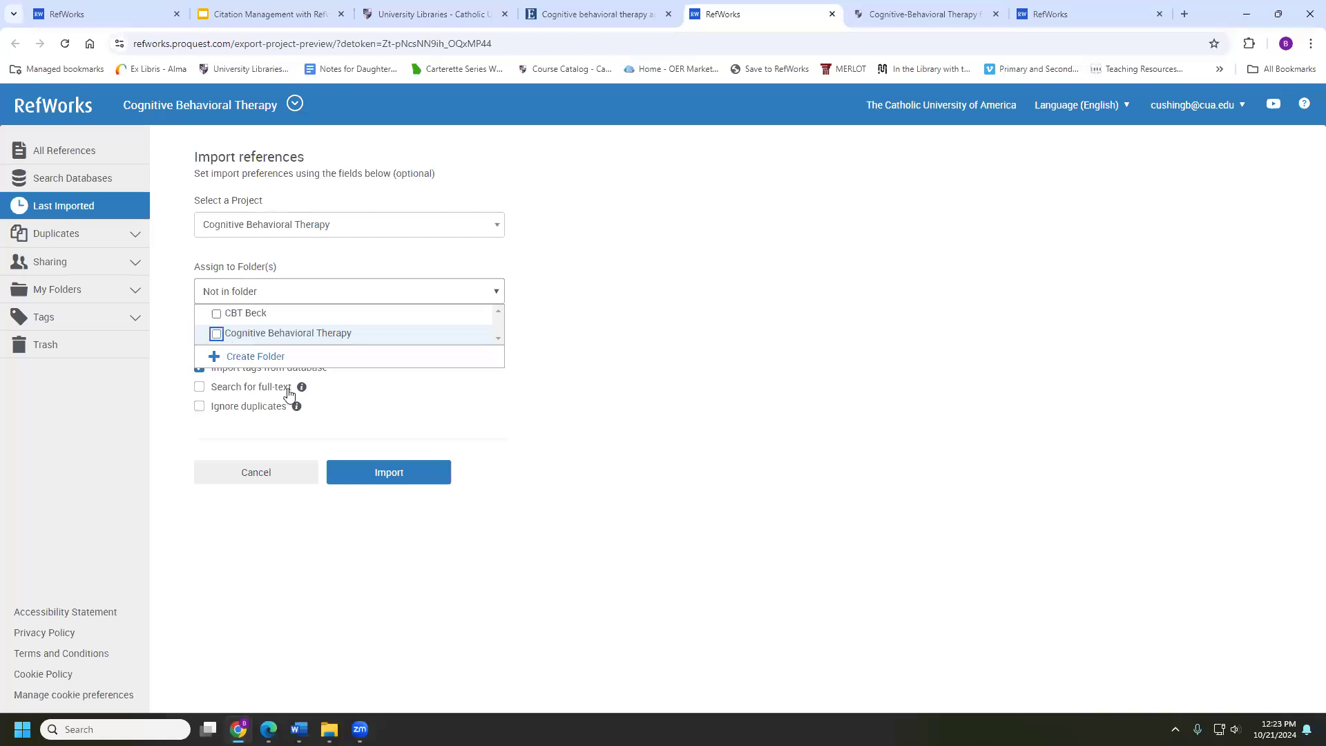
pyautogui.click(364, 472)
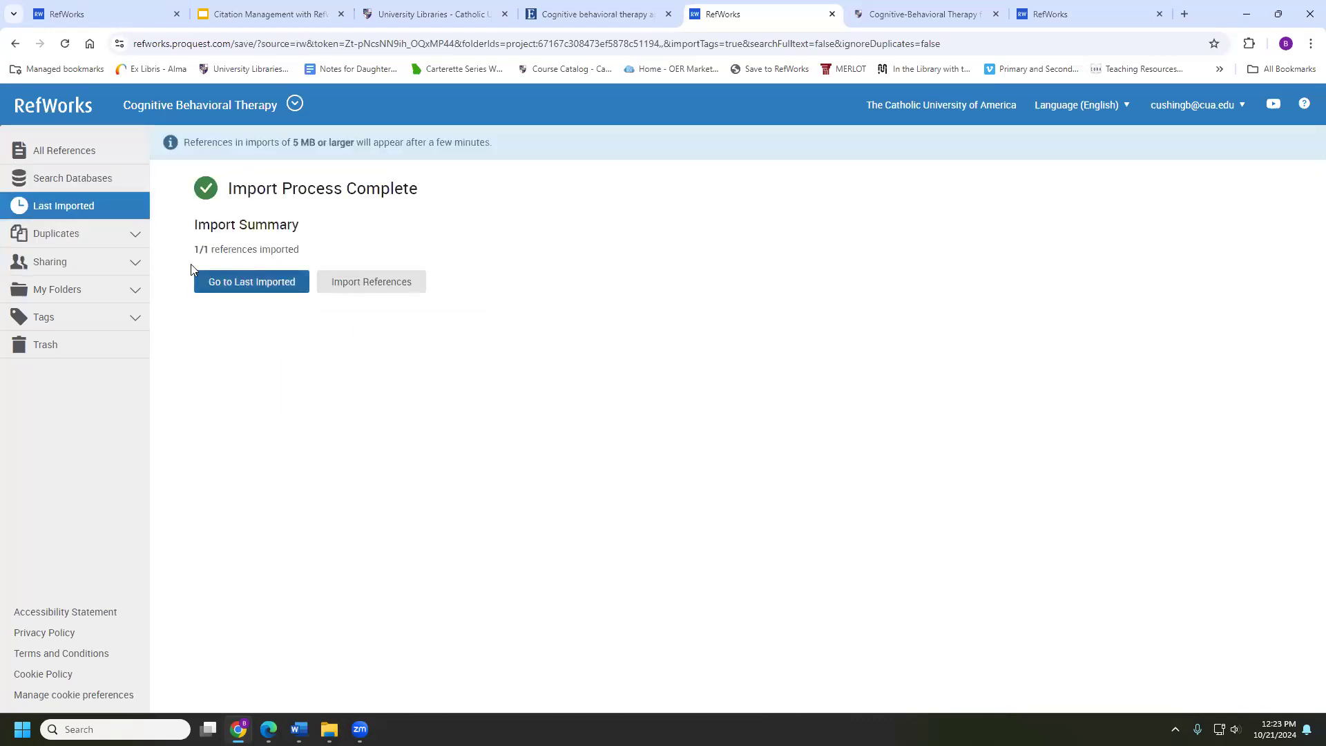
pyautogui.click(227, 285)
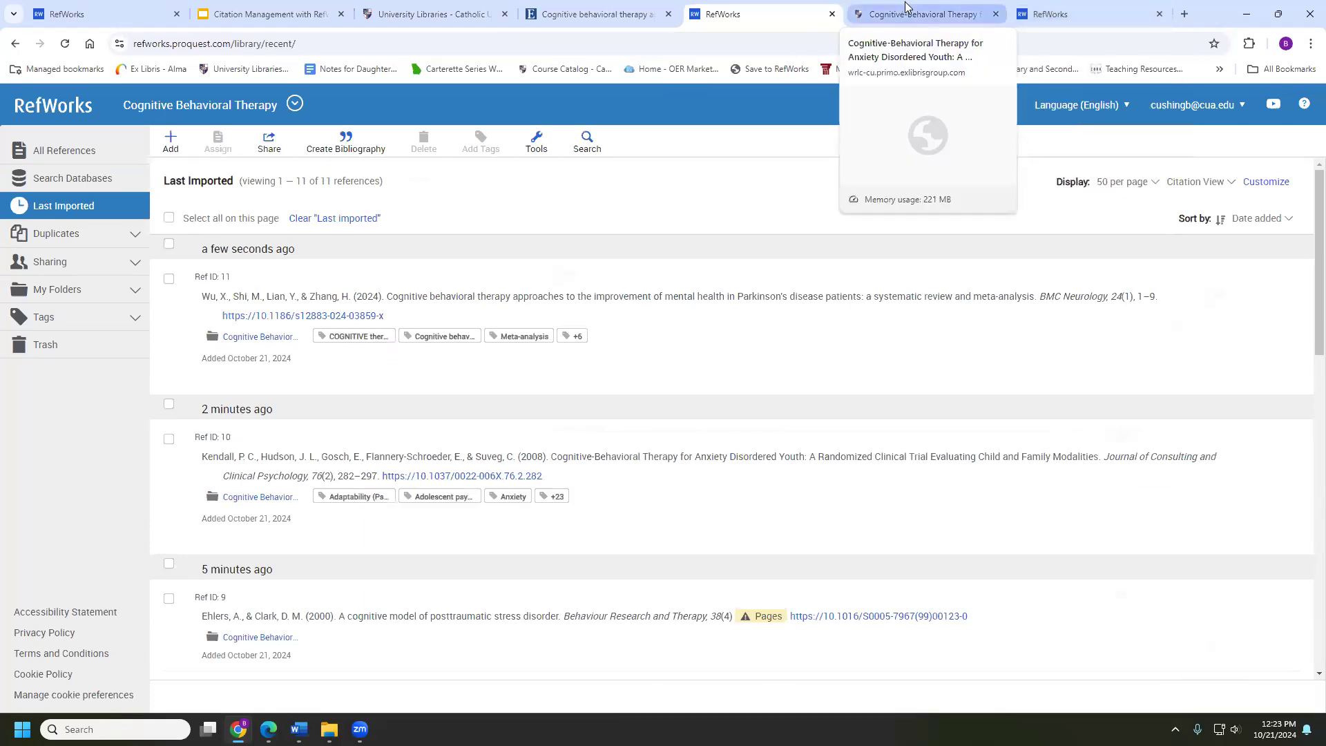
# Return to the EBSCOhost result list and add results 3, 4 and 5 to the folder
pyautogui.click(553, 7)
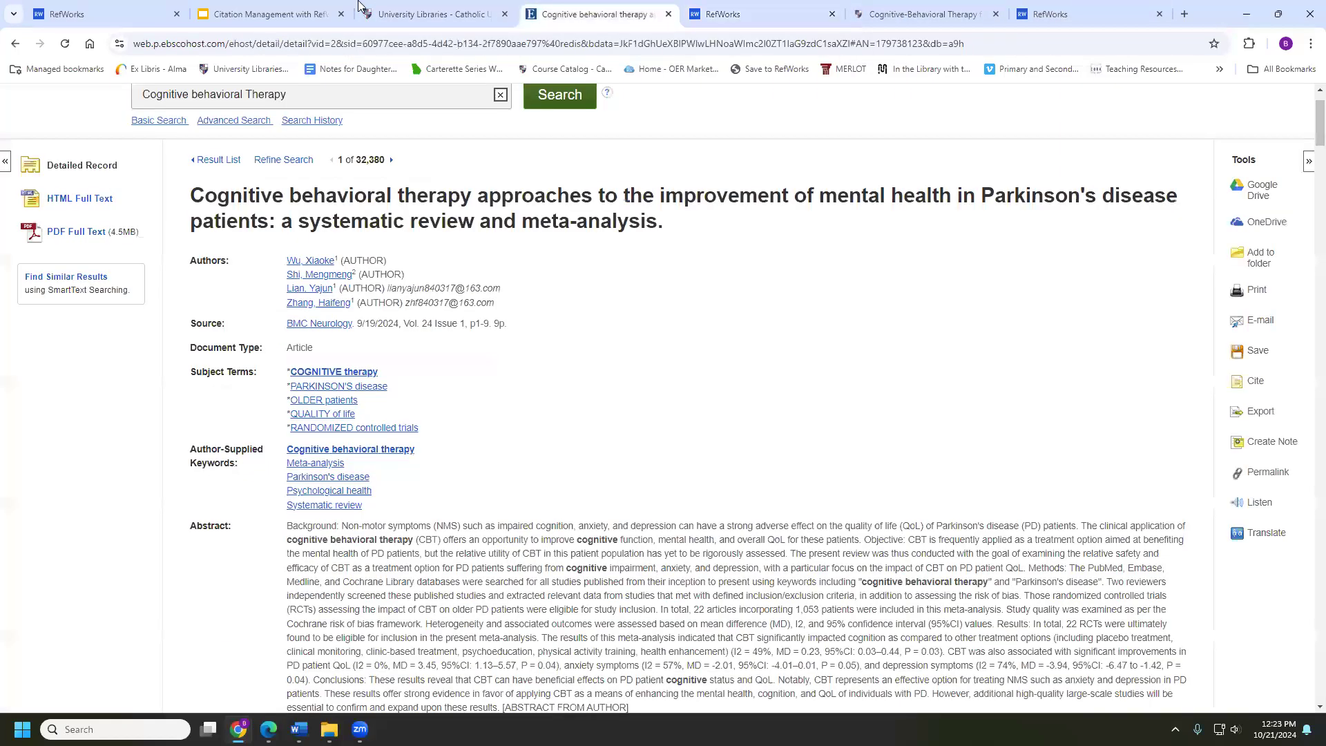
pyautogui.click(15, 46)
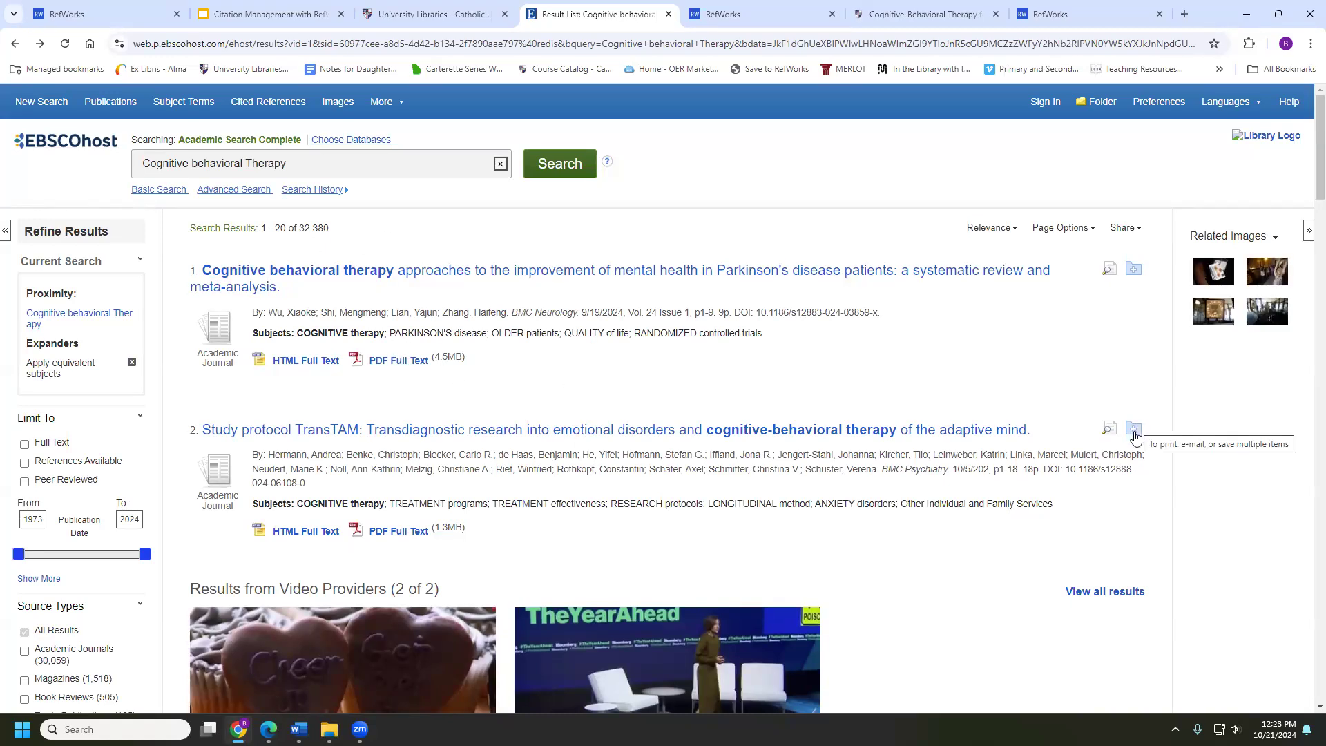
pyautogui.scroll(-1, 1105, 349)
pyautogui.scroll(-3, 1056, 330)
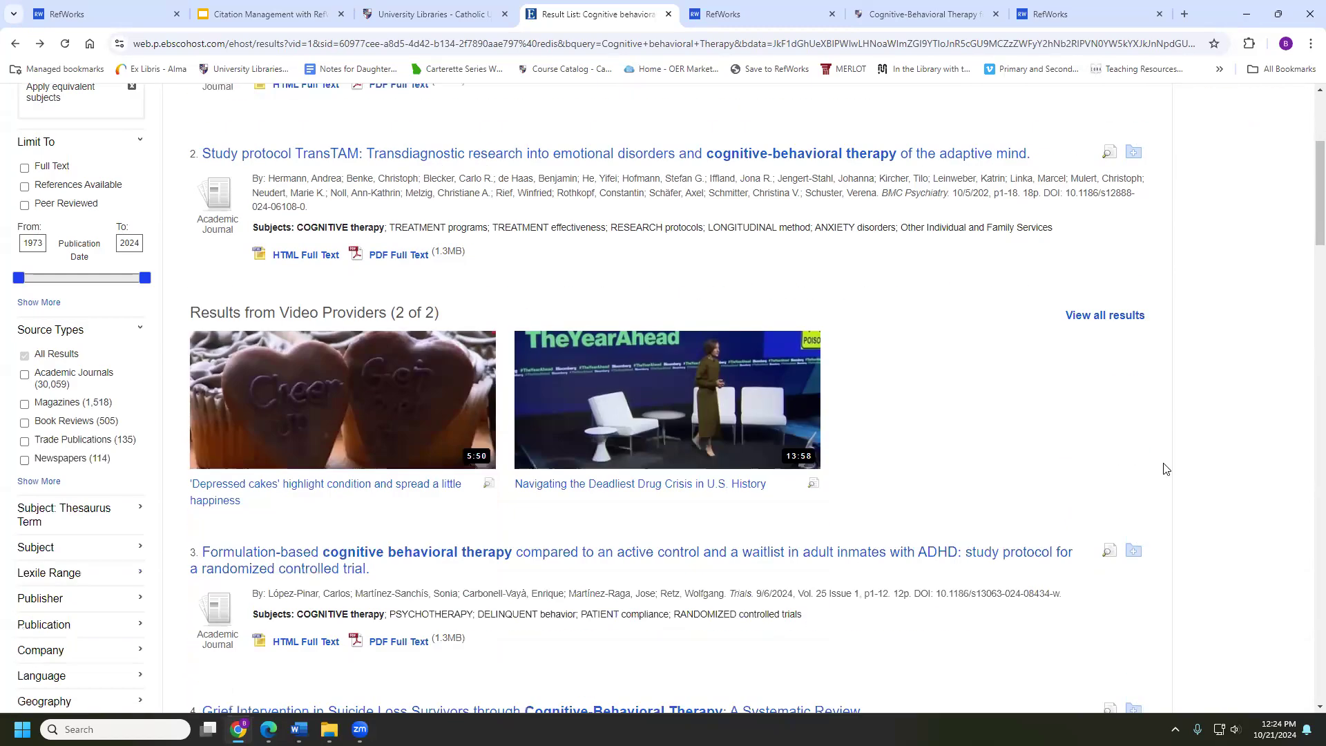
pyautogui.click(1135, 551)
pyautogui.scroll(-4, 1133, 551)
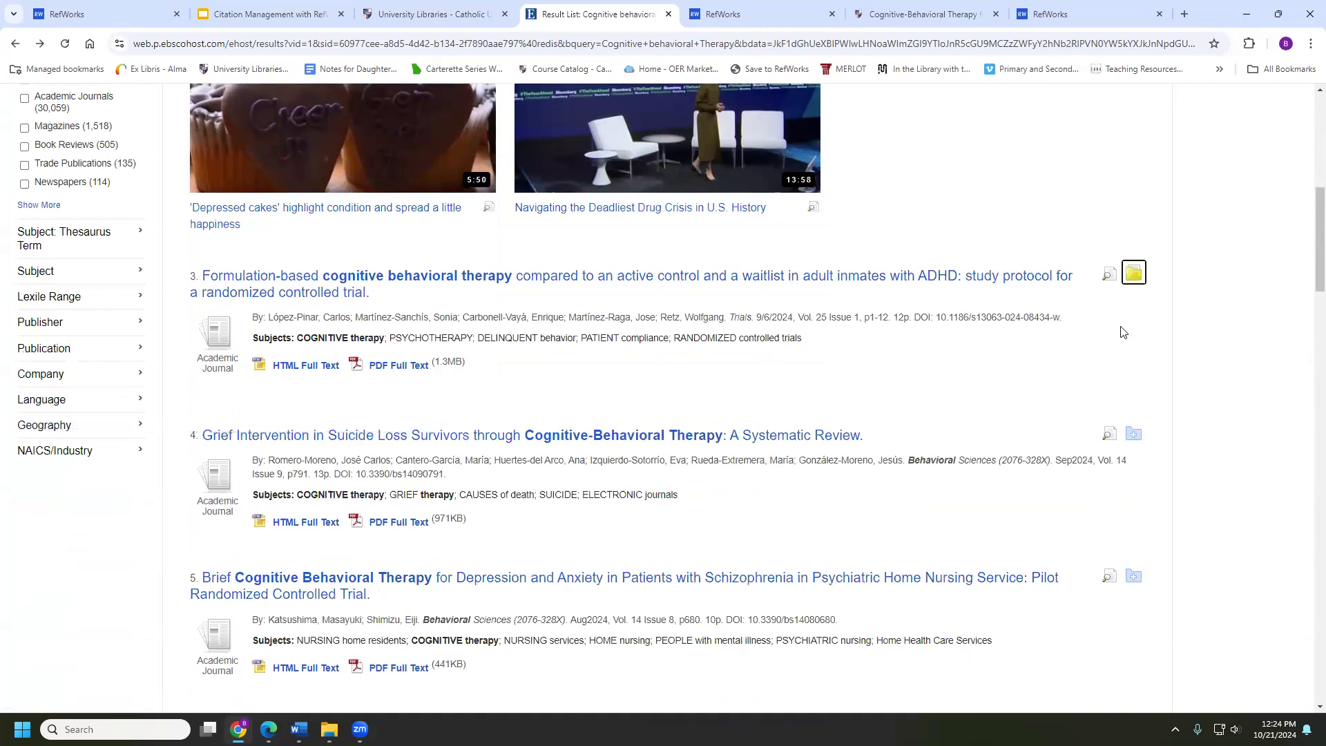
pyautogui.click(1133, 435)
pyautogui.click(1131, 583)
pyautogui.scroll(-3, 1133, 584)
pyautogui.scroll(9, 1132, 582)
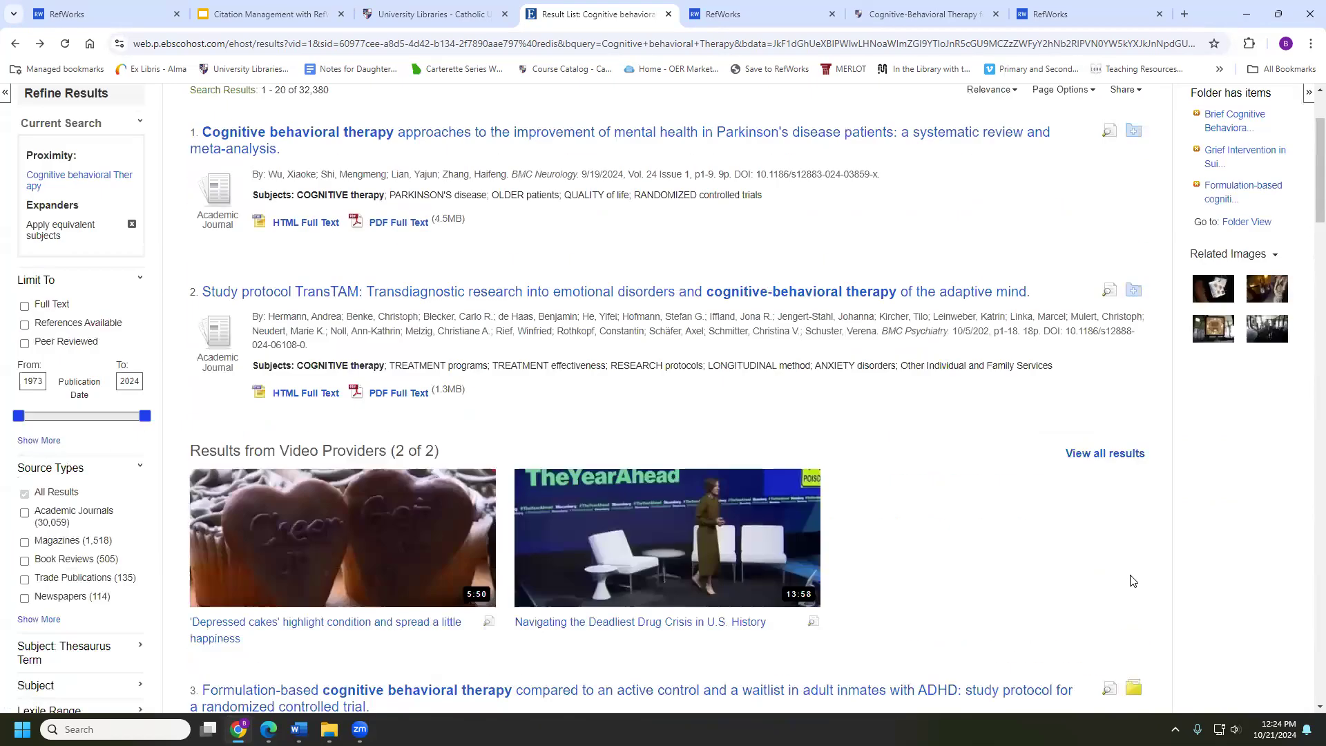
pyautogui.scroll(2, 1133, 580)
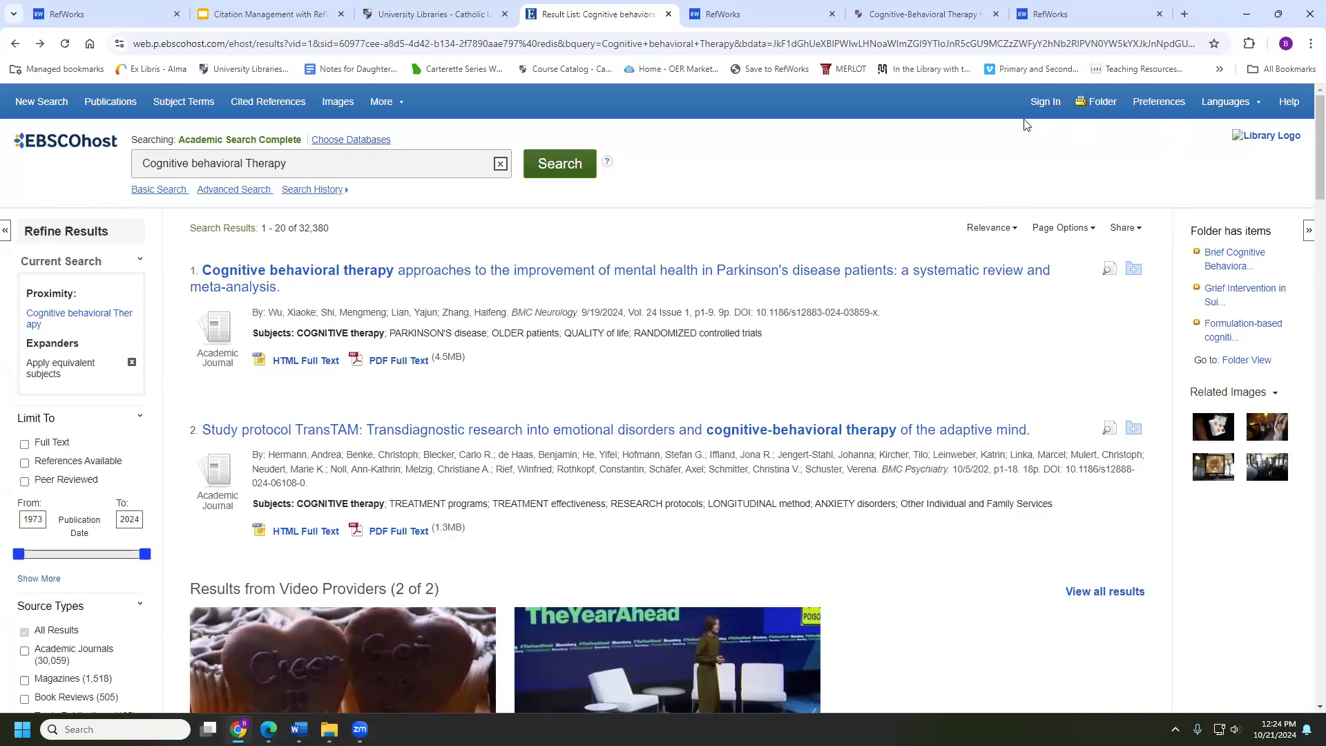
# Direct-export the three folder records to RefWorks, removing them from the folder after saving
pyautogui.click(1098, 108)
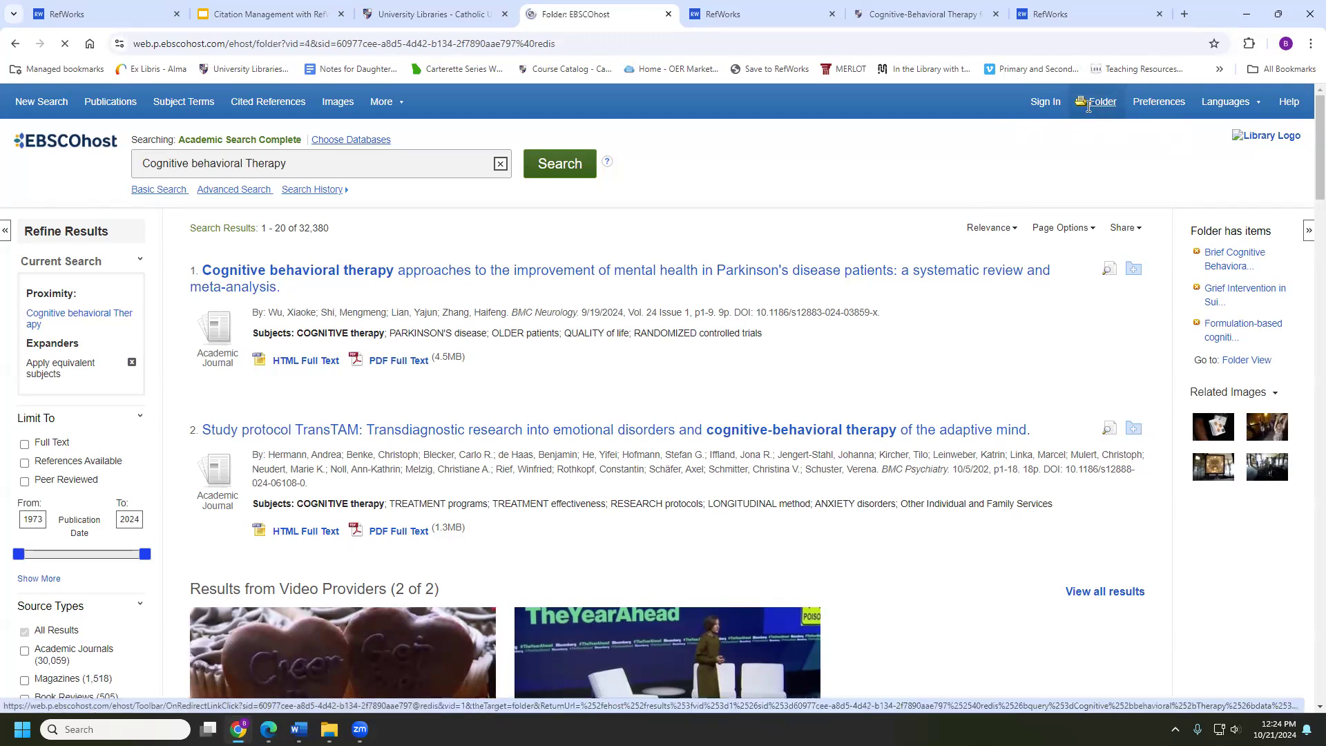
pyautogui.scroll(-1, 665, 207)
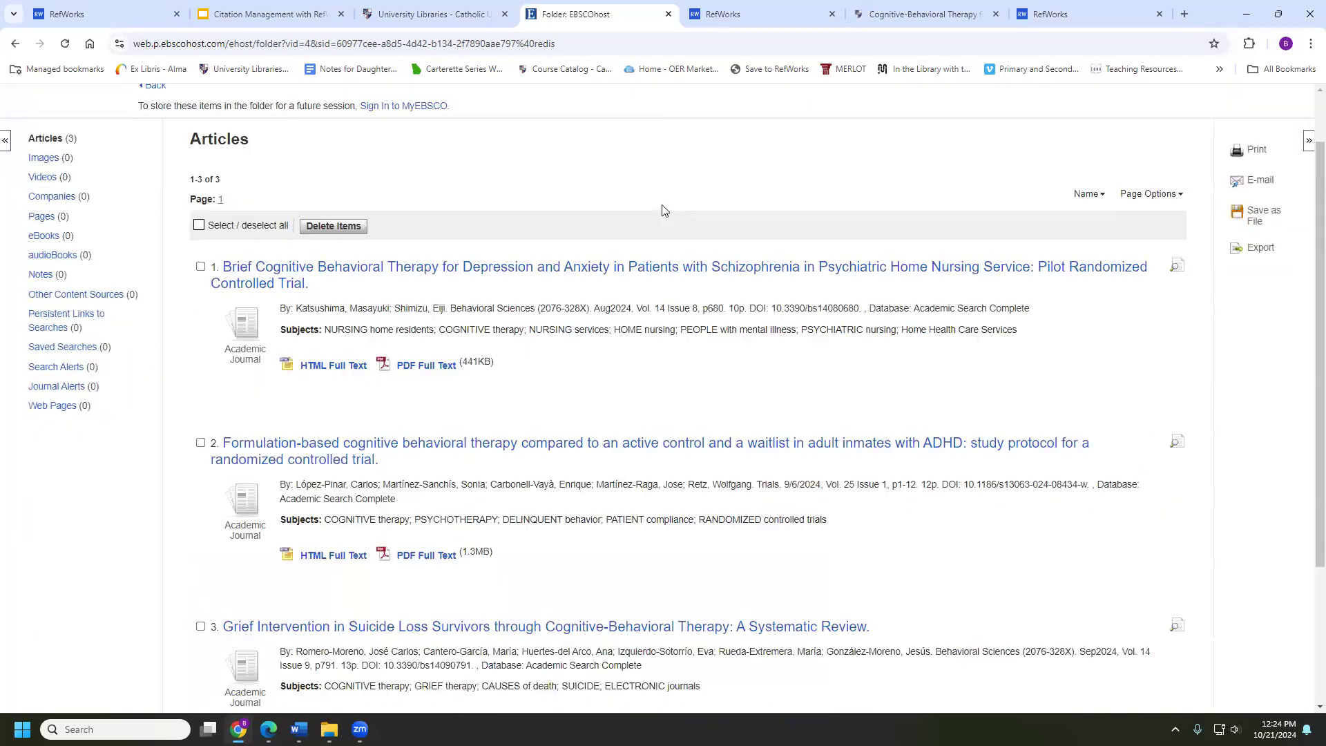
pyautogui.scroll(-3, 691, 228)
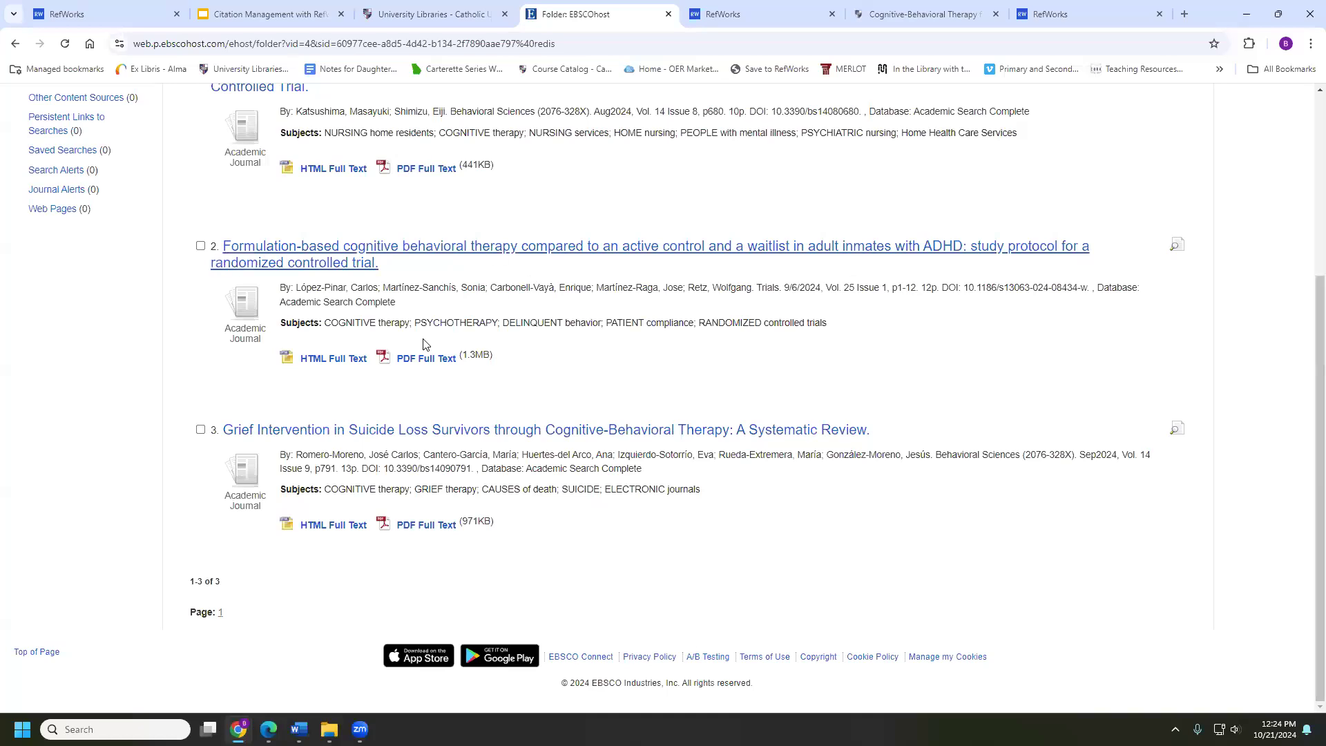
pyautogui.scroll(3, 424, 343)
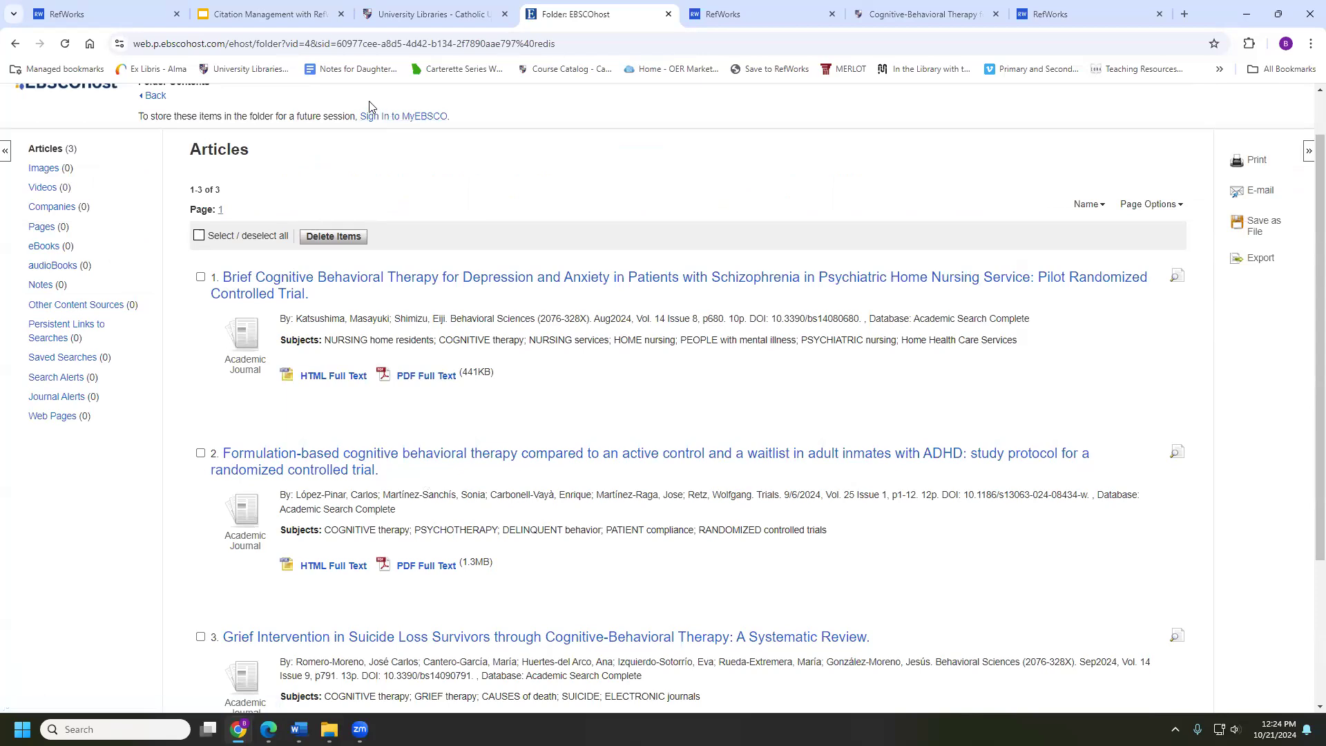
pyautogui.click(1261, 260)
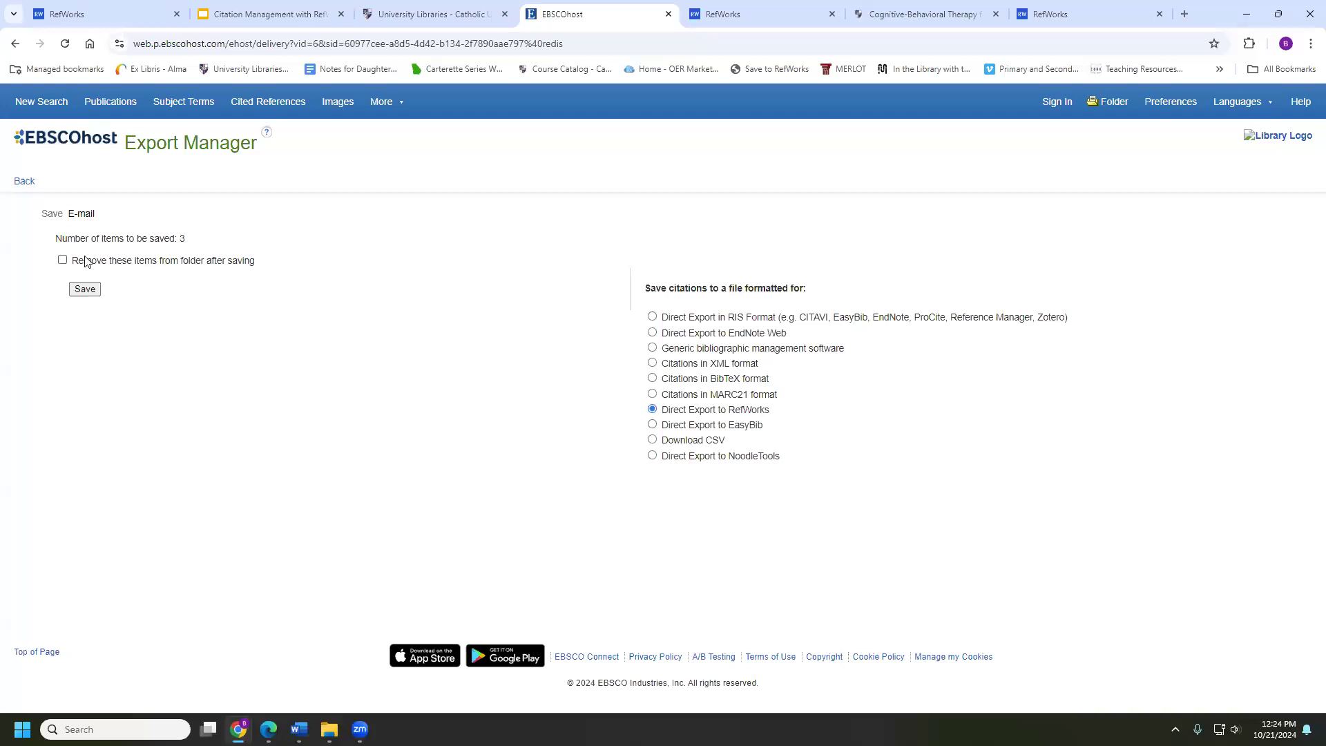
pyautogui.click(63, 261)
pyautogui.click(96, 291)
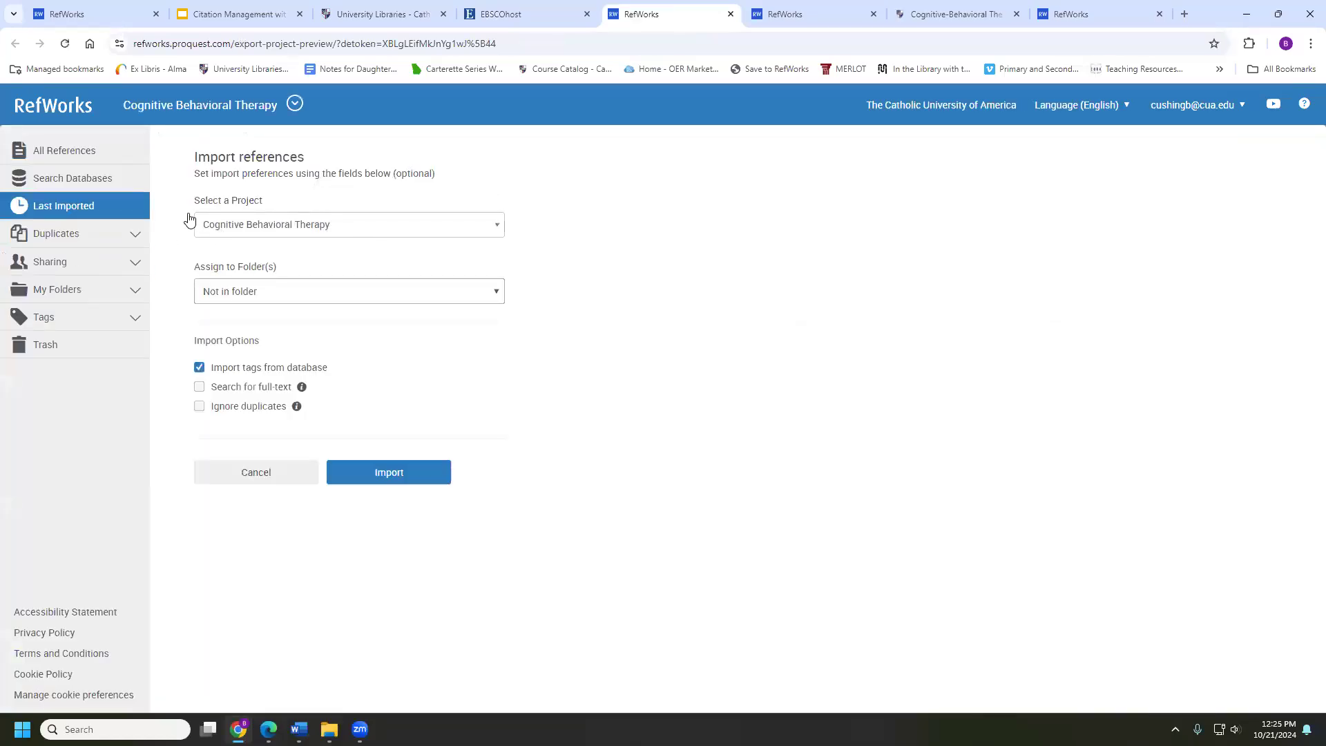
# Import the three references into Cognitive Behavioral Therapy and list All References (14)
pyautogui.click(261, 292)
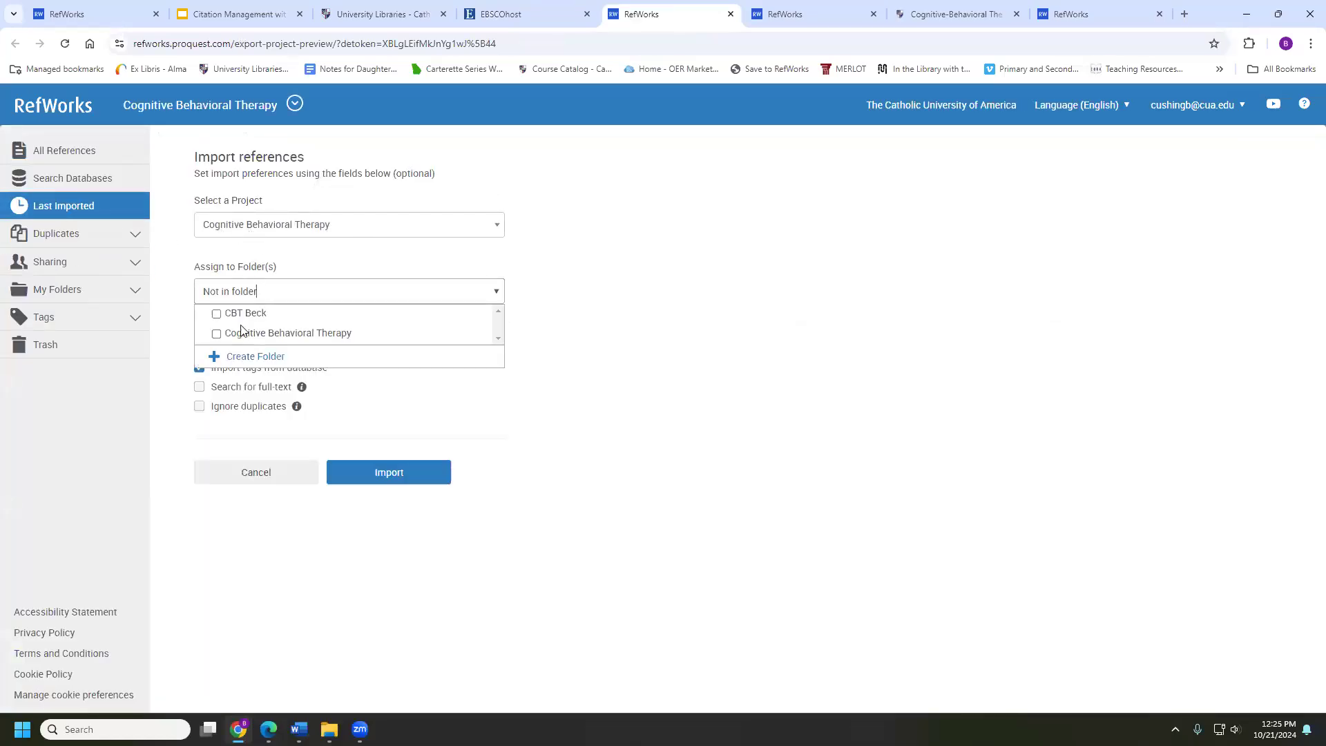
pyautogui.click(235, 333)
pyautogui.click(366, 463)
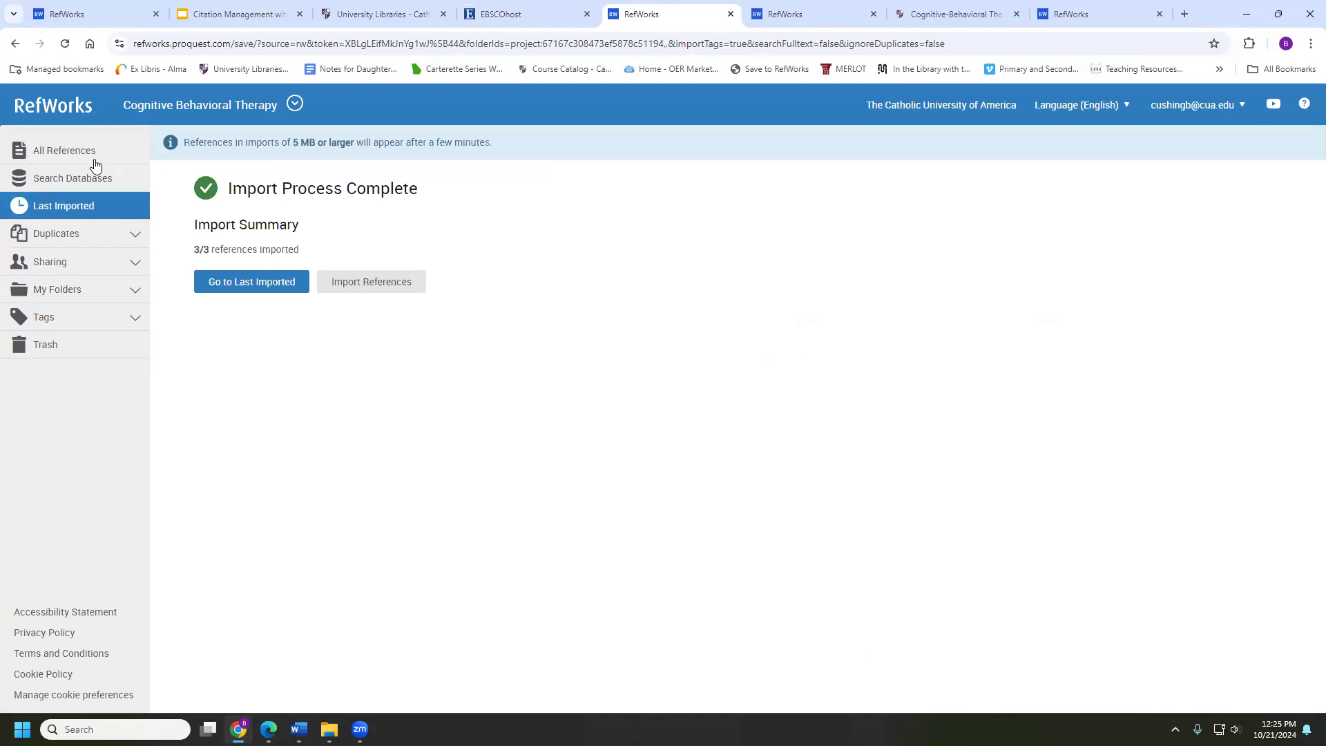
pyautogui.click(55, 153)
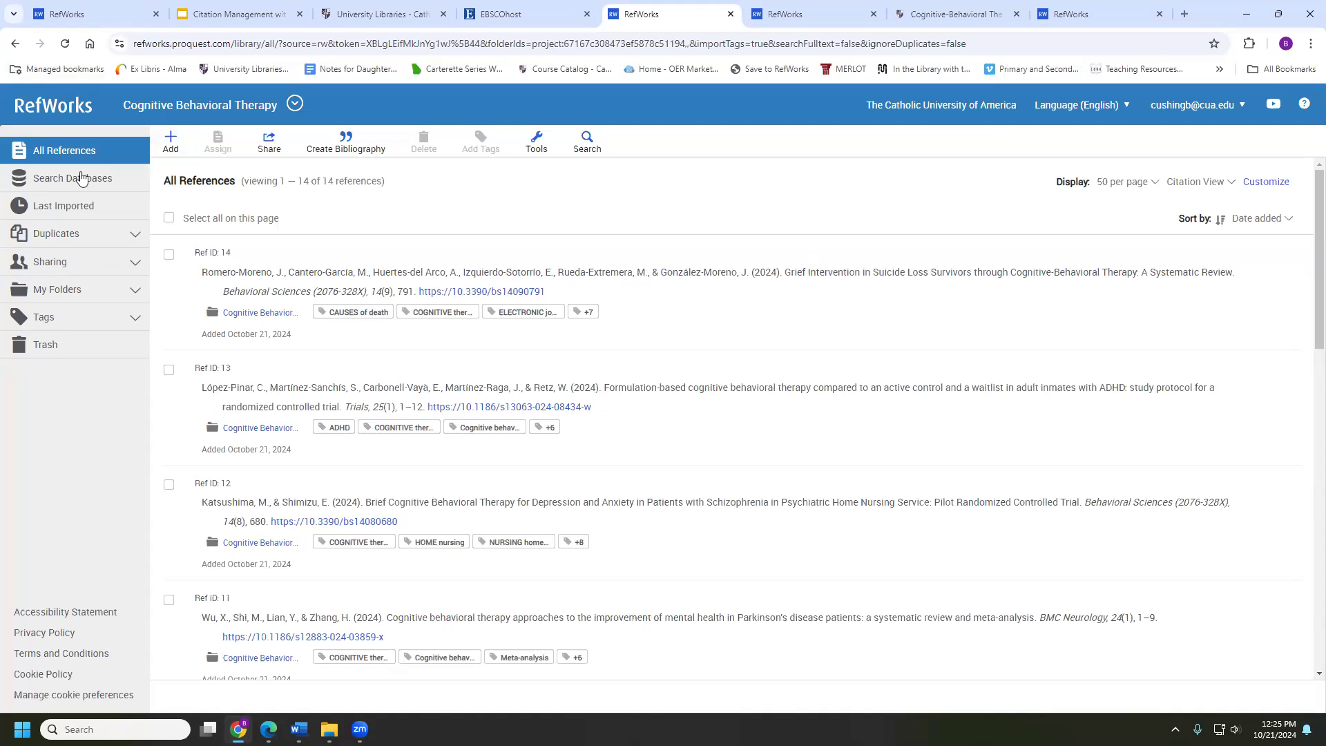
# Show the Last Imported view of 14 references and expand the Duplicates section
pyautogui.click(106, 179)
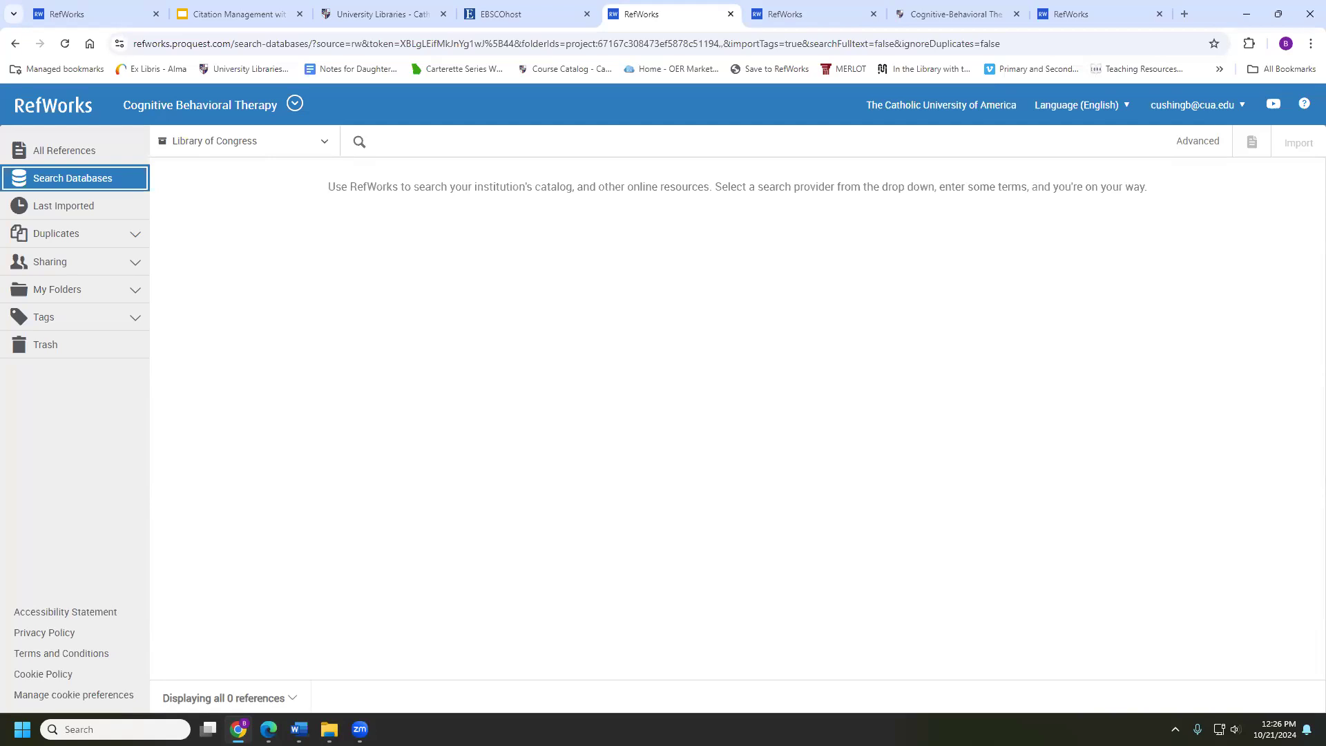
pyautogui.click(65, 209)
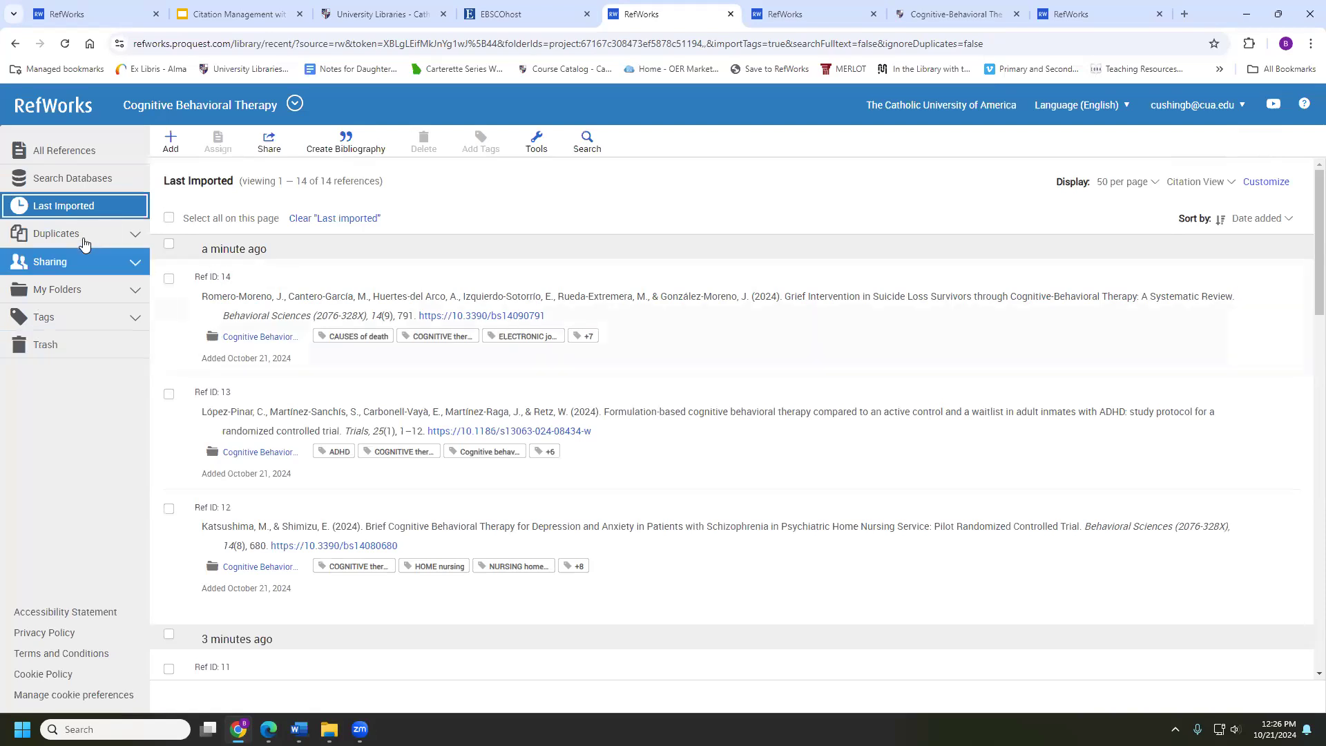
pyautogui.click(298, 730)
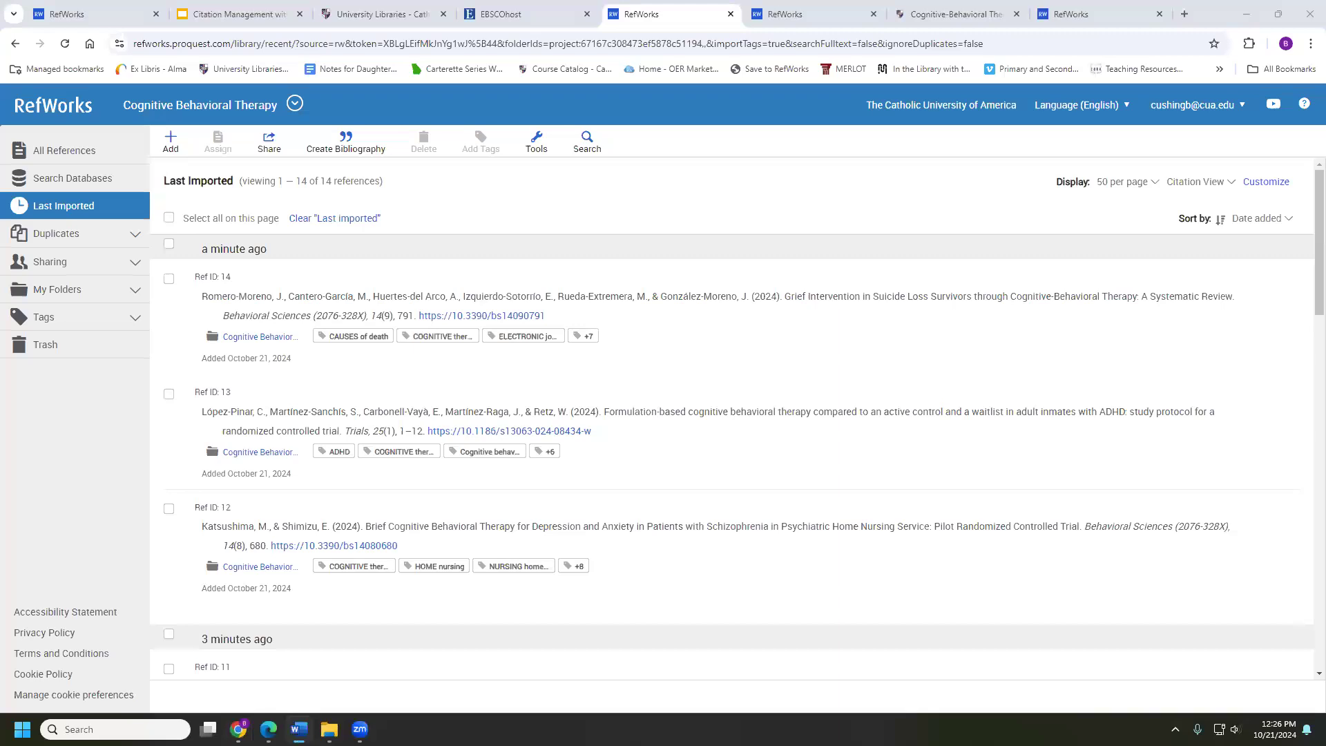
pyautogui.click(40, 238)
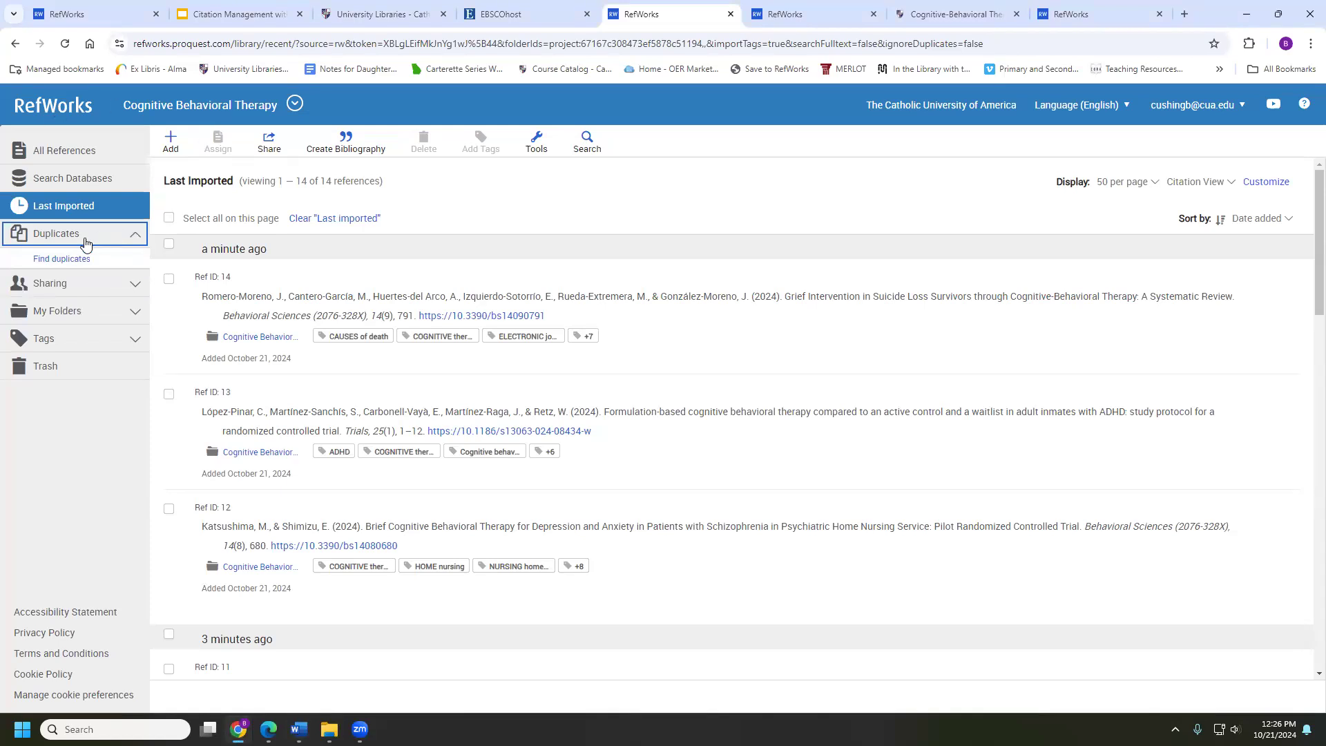
# In Find duplicates, set the primary reference to Oldest and view the Matching Settings choices
pyautogui.click(42, 263)
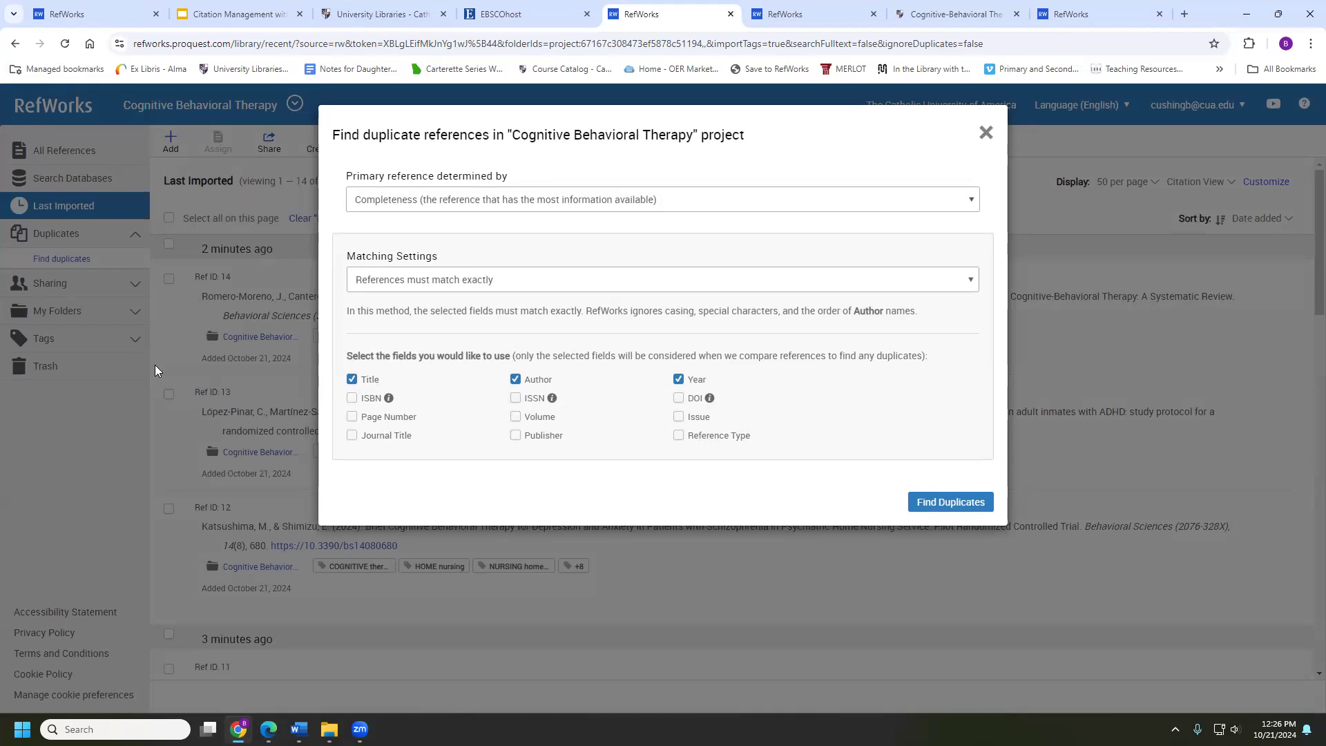
pyautogui.click(411, 198)
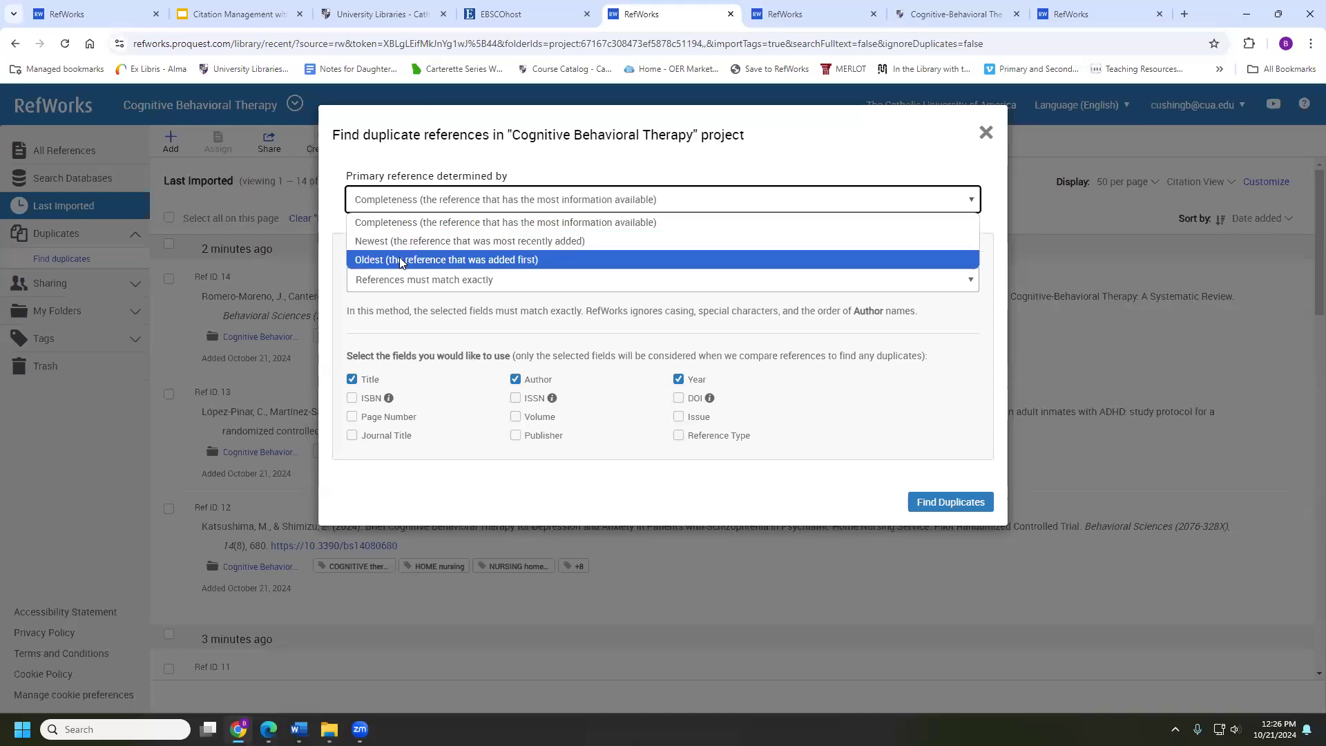
pyautogui.click(400, 259)
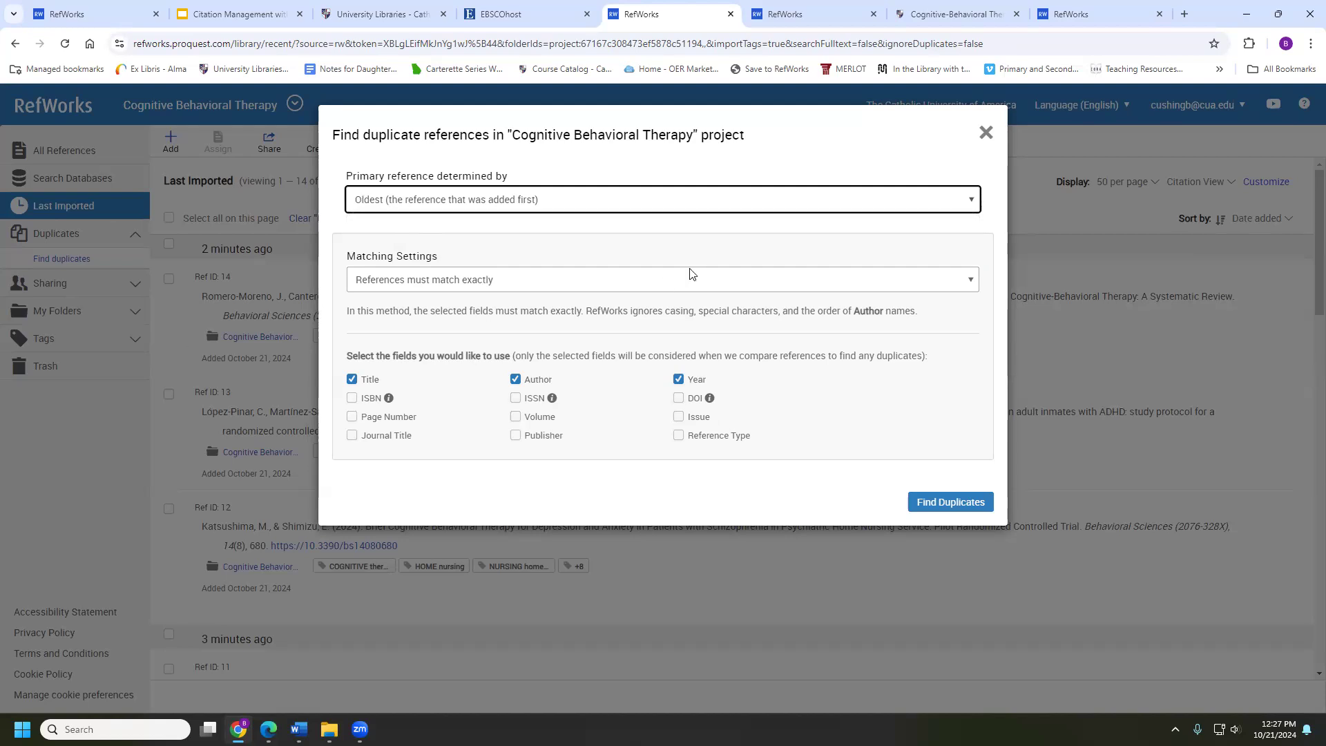
pyautogui.click(404, 283)
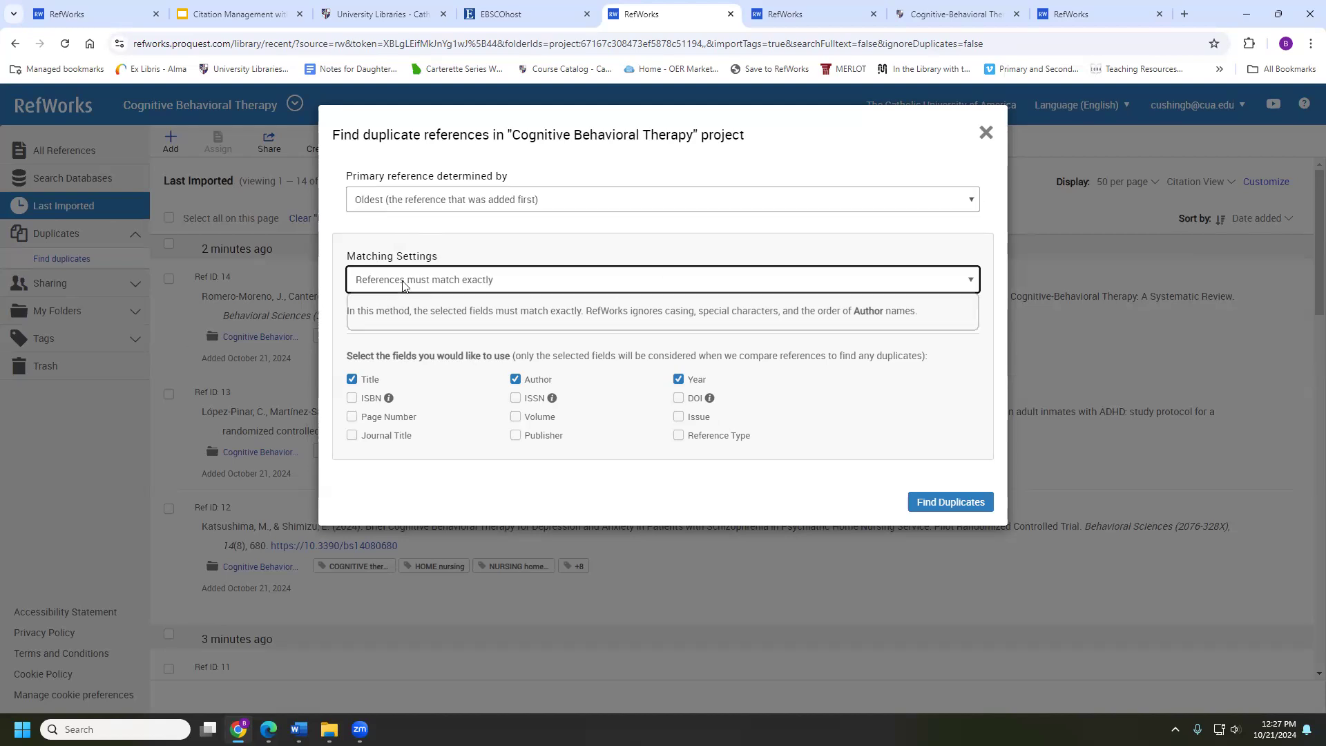
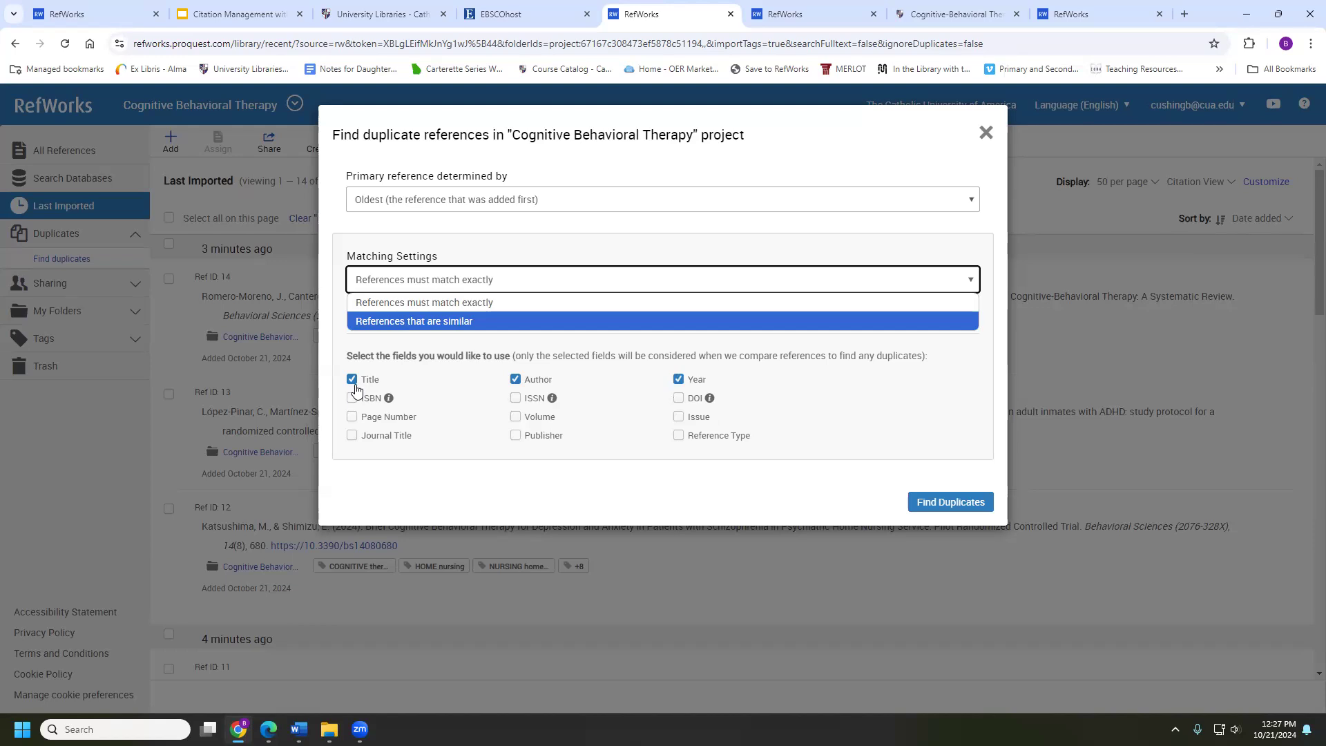
# Make Completeness the primary reference and run Find Duplicates with exact Title/Author/Year matching
pyautogui.click(487, 202)
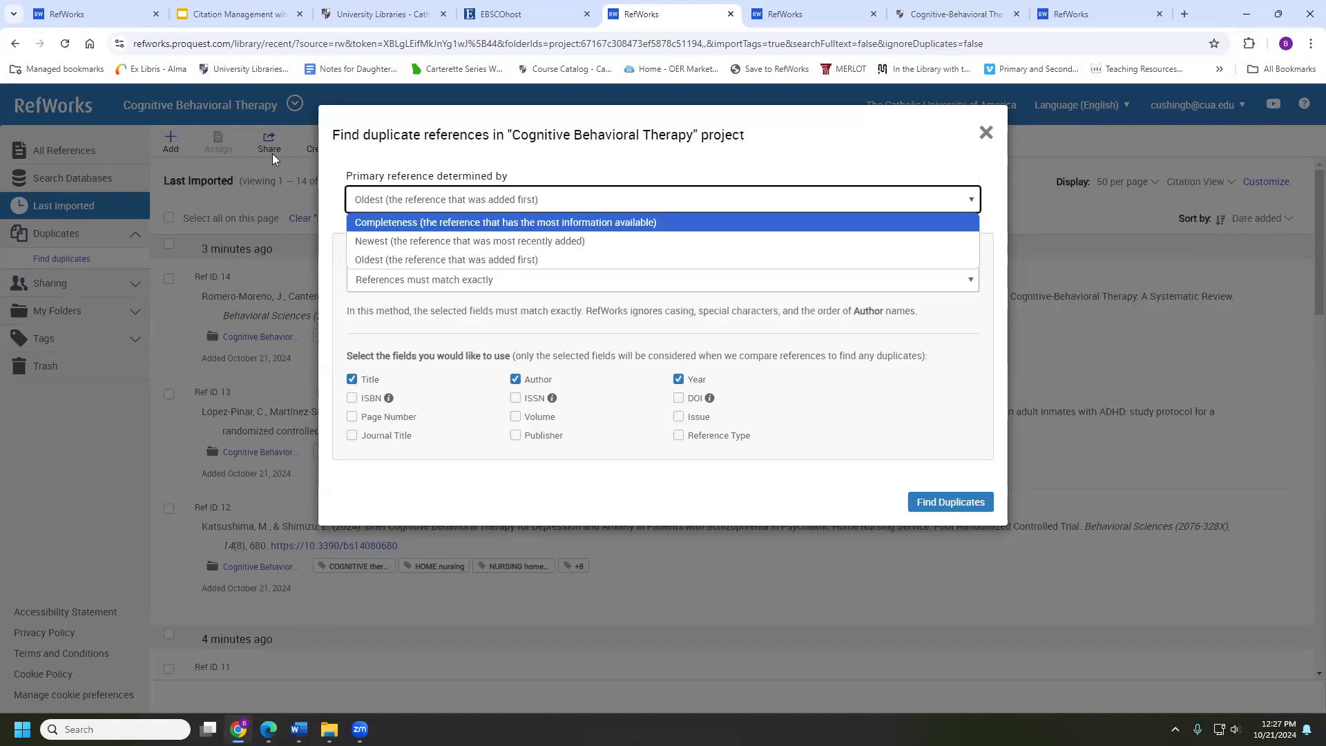
pyautogui.click(371, 225)
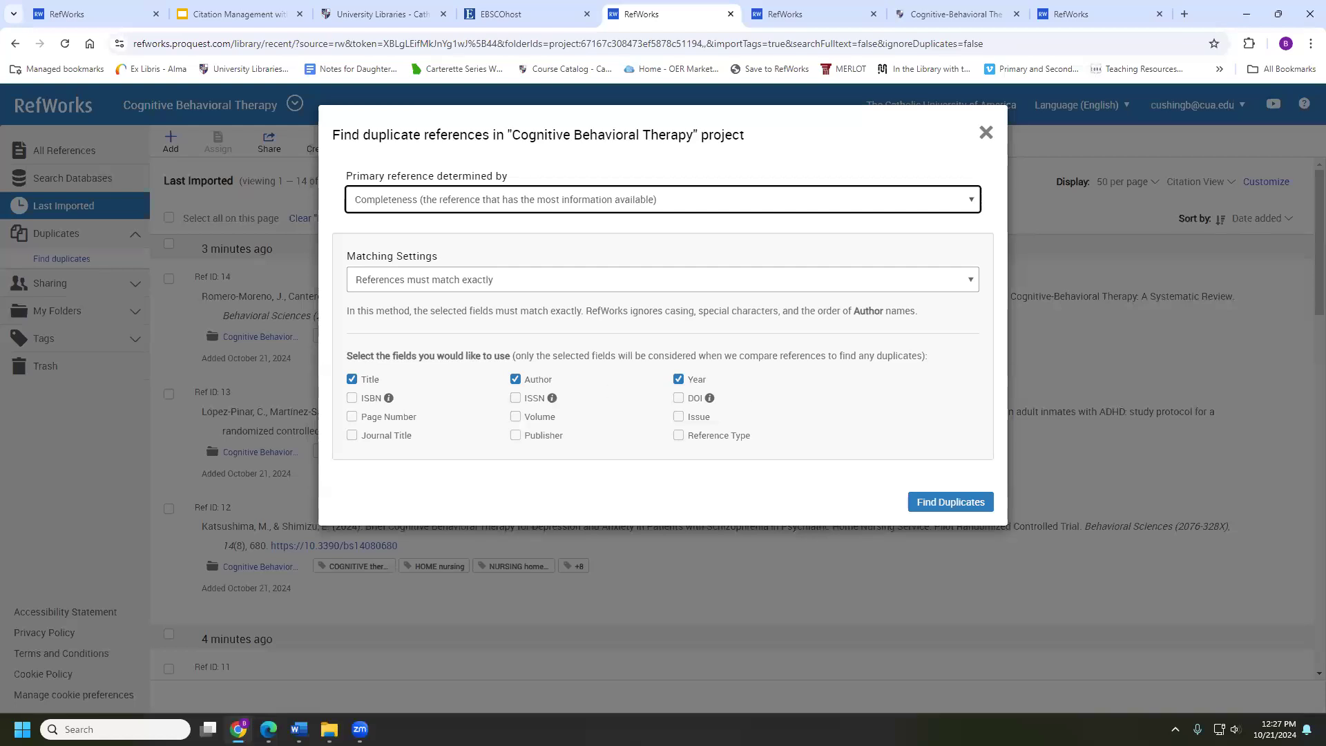
pyautogui.click(950, 503)
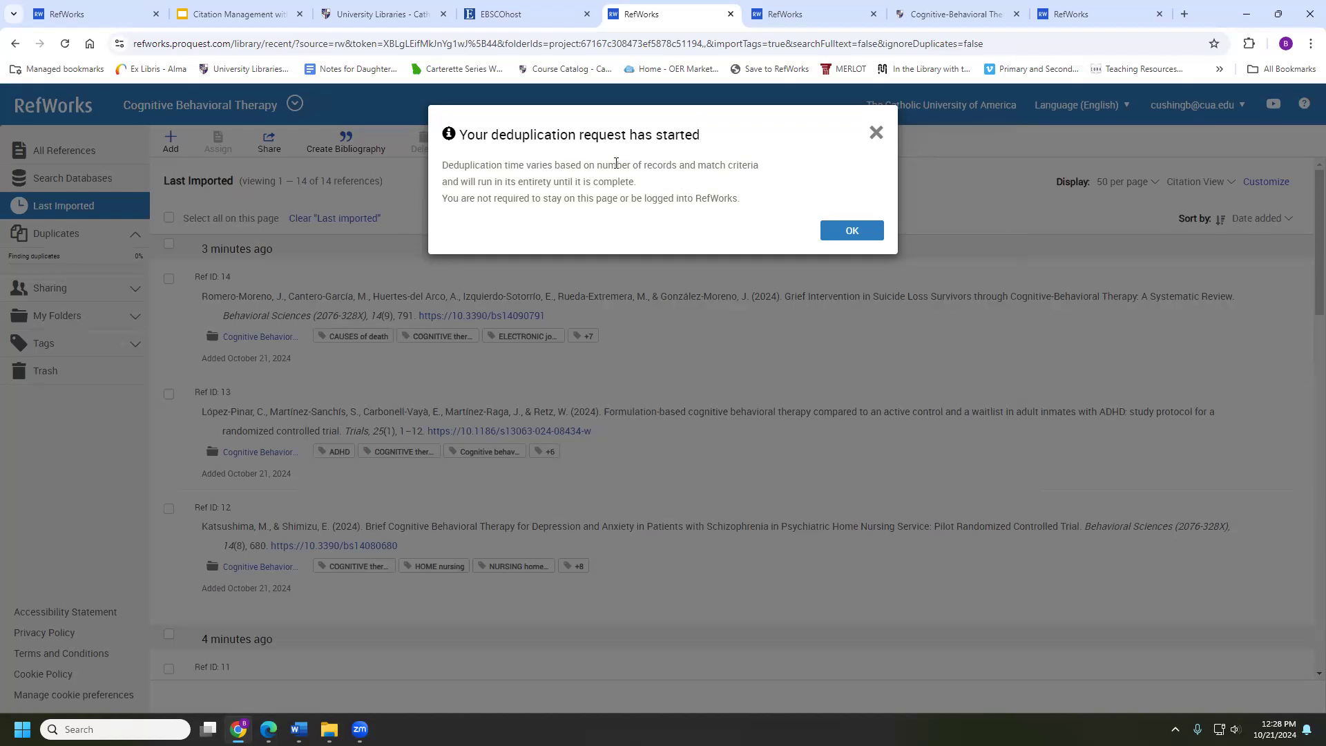
# Open the duplicate results and move the duplicate Ehlers & Clark (2000), Ref ID 9, to the trash
pyautogui.click(839, 231)
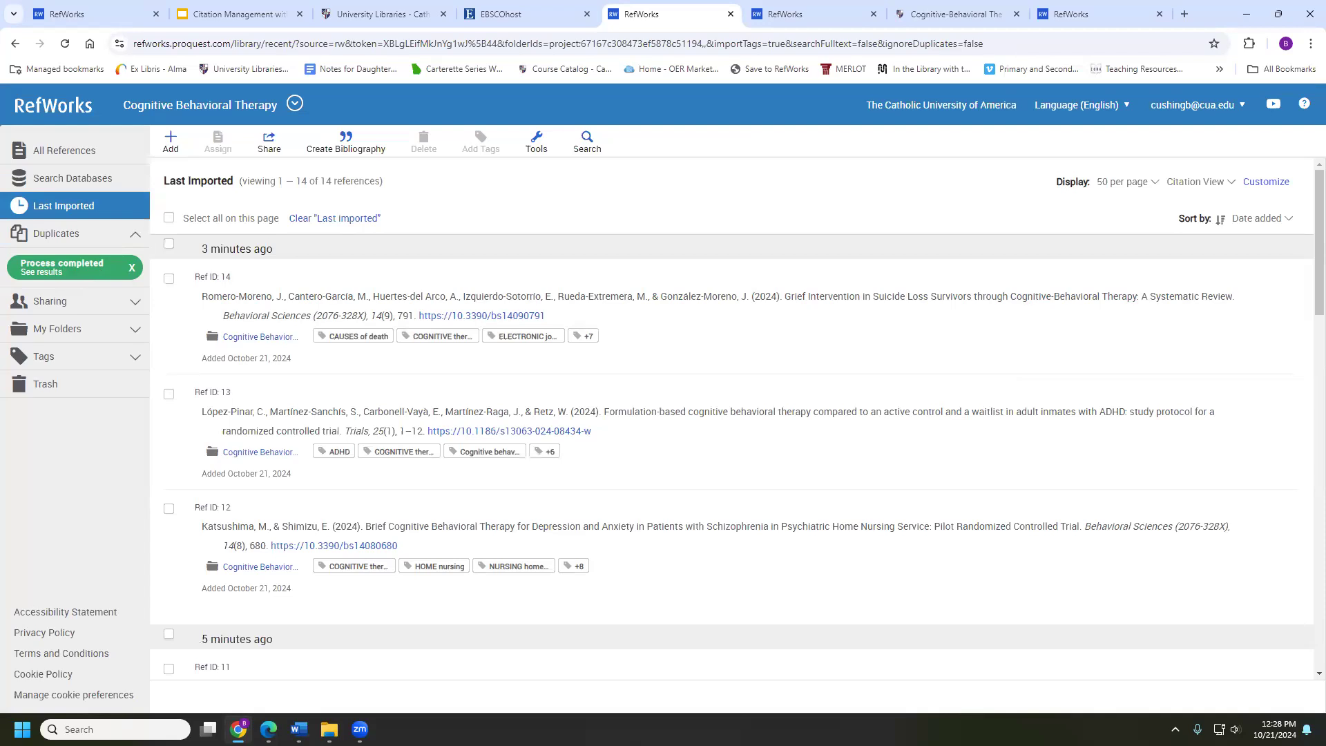
pyautogui.click(49, 273)
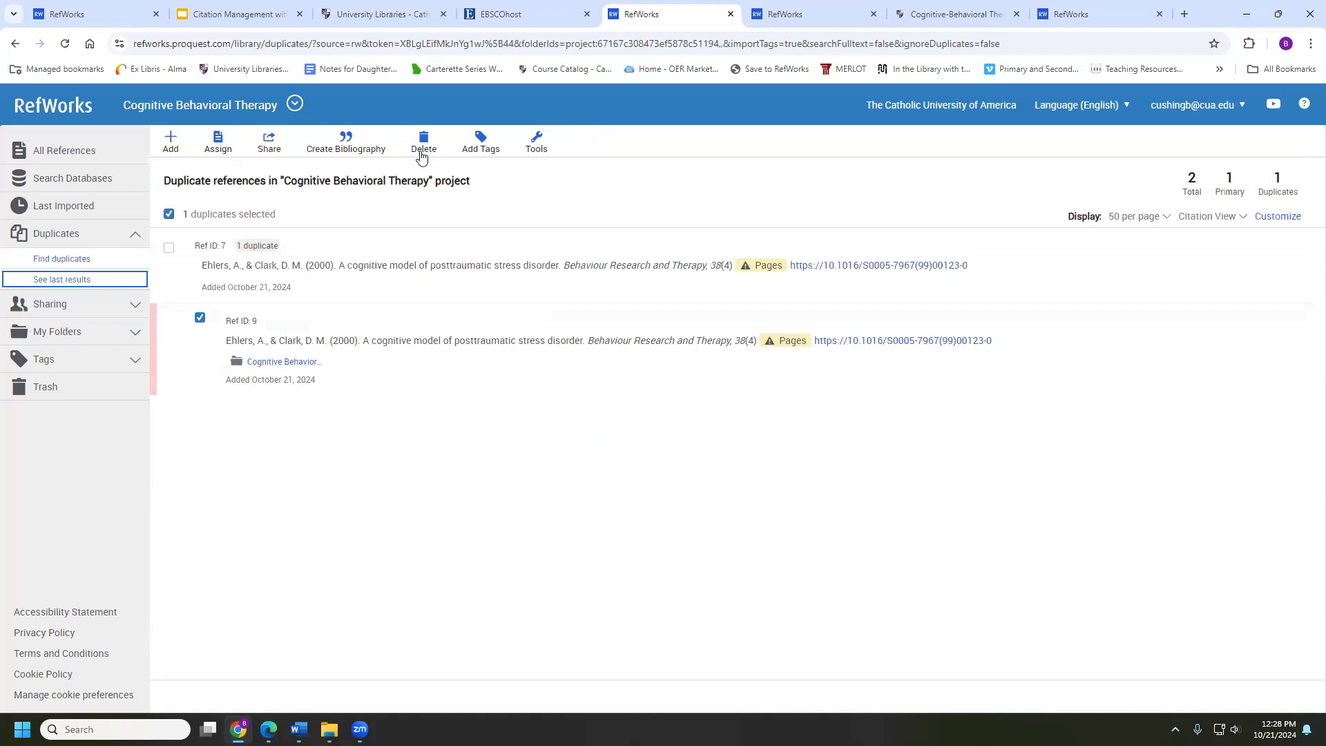
pyautogui.click(442, 143)
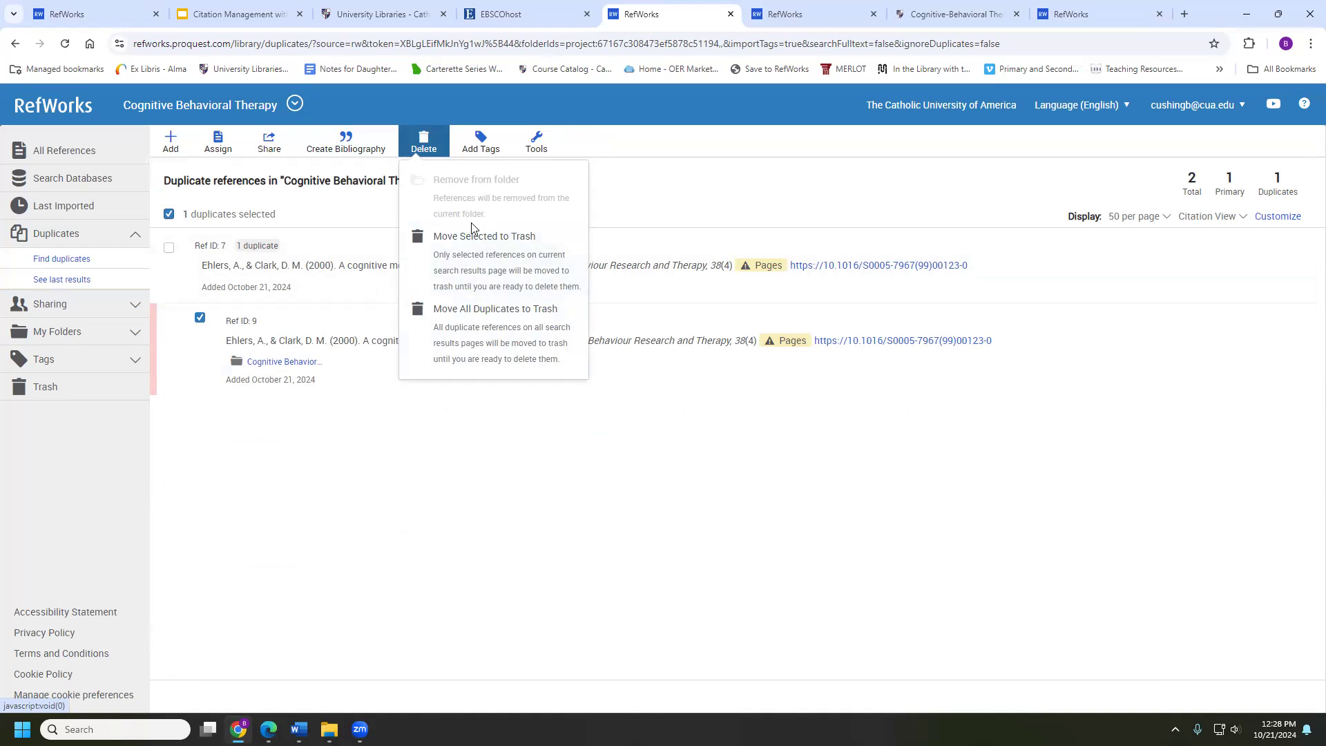
pyautogui.click(454, 254)
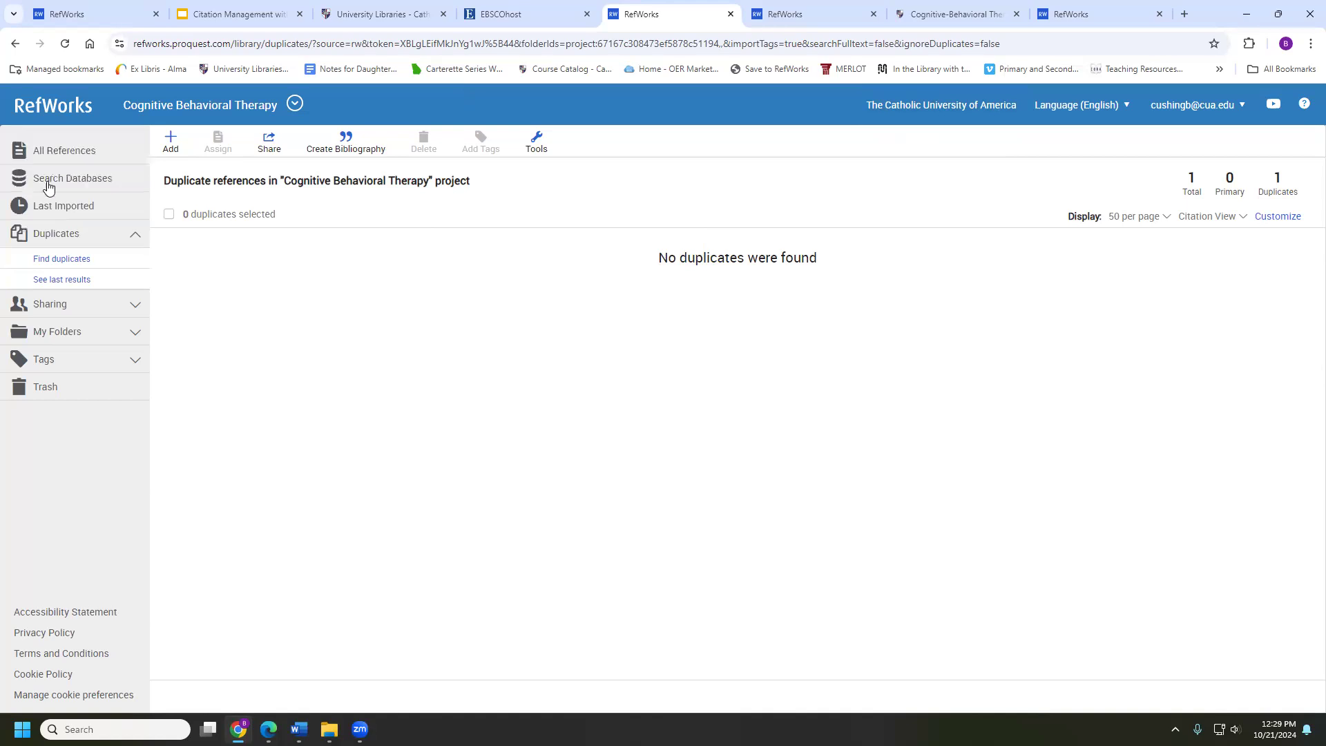
# Check the CBT Beck folder, then trash Romero-Moreno et al. (2024), Ref ID 14, from All References
pyautogui.click(67, 159)
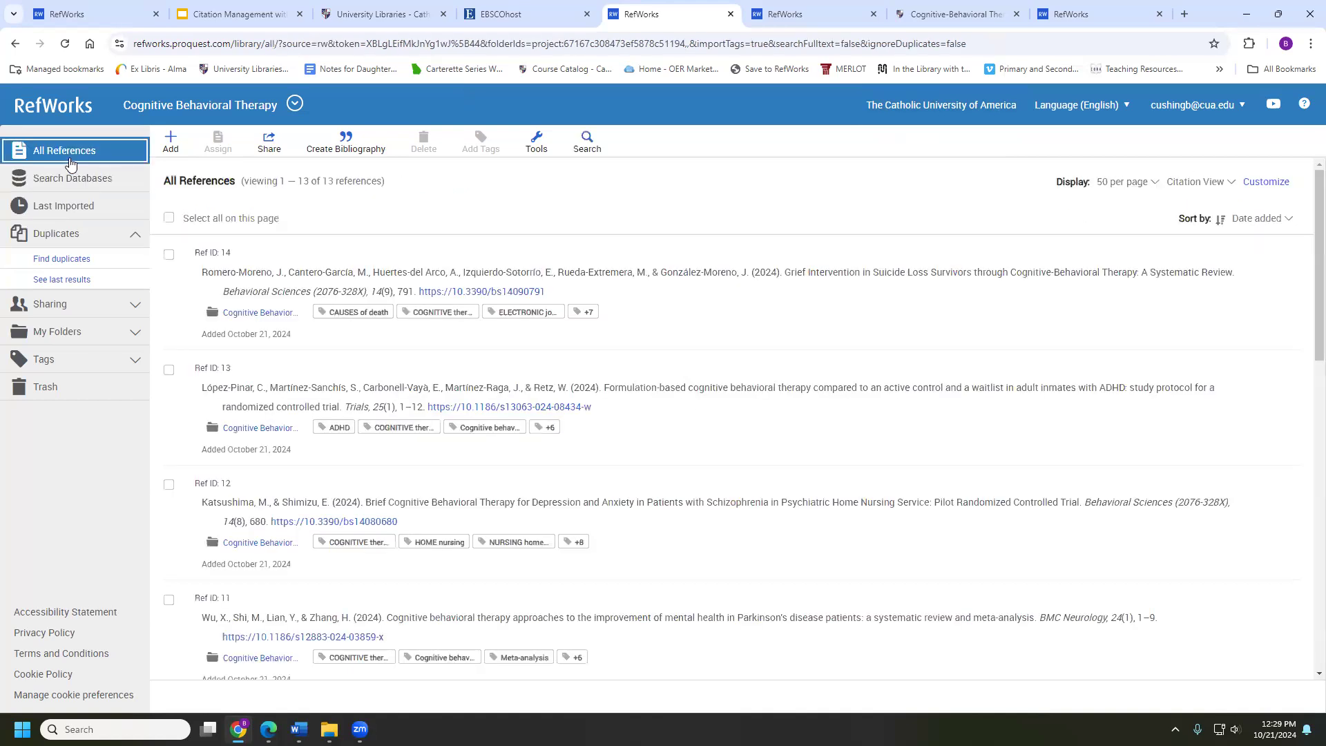
pyautogui.click(66, 332)
pyautogui.click(54, 397)
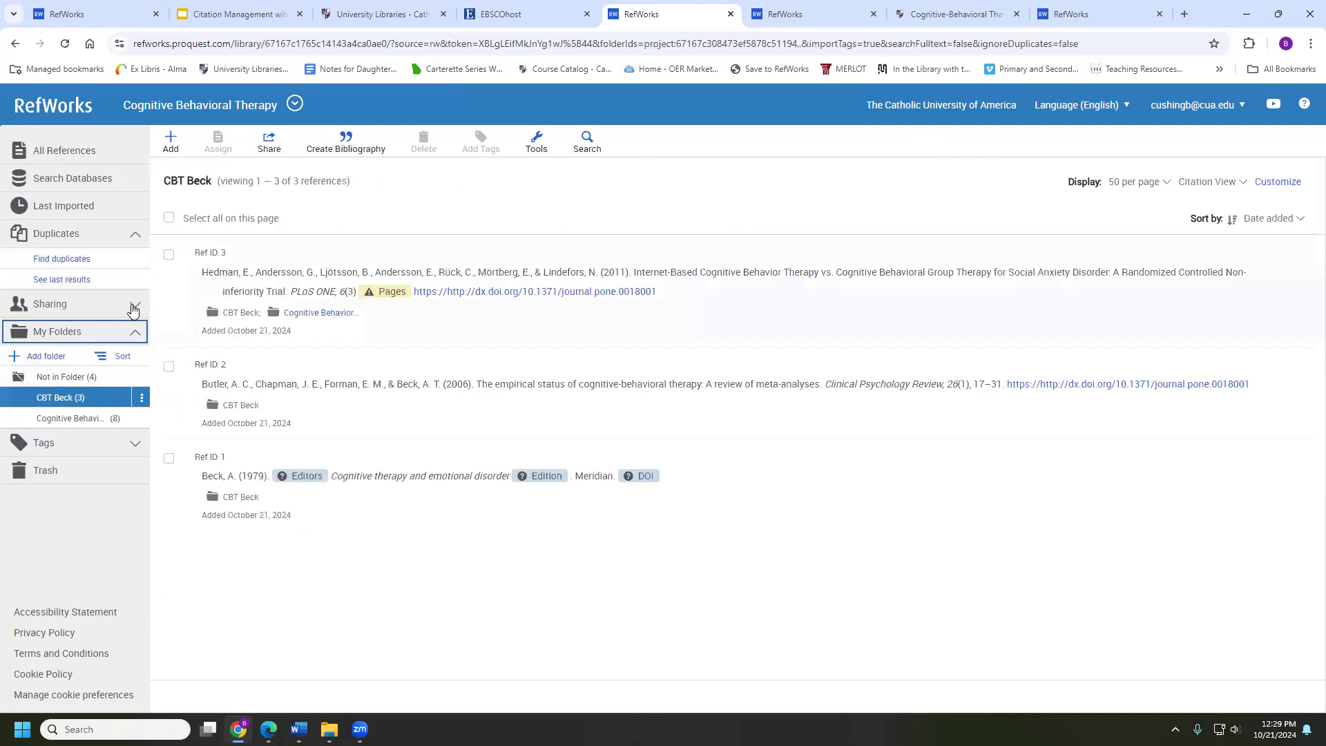
pyautogui.click(69, 166)
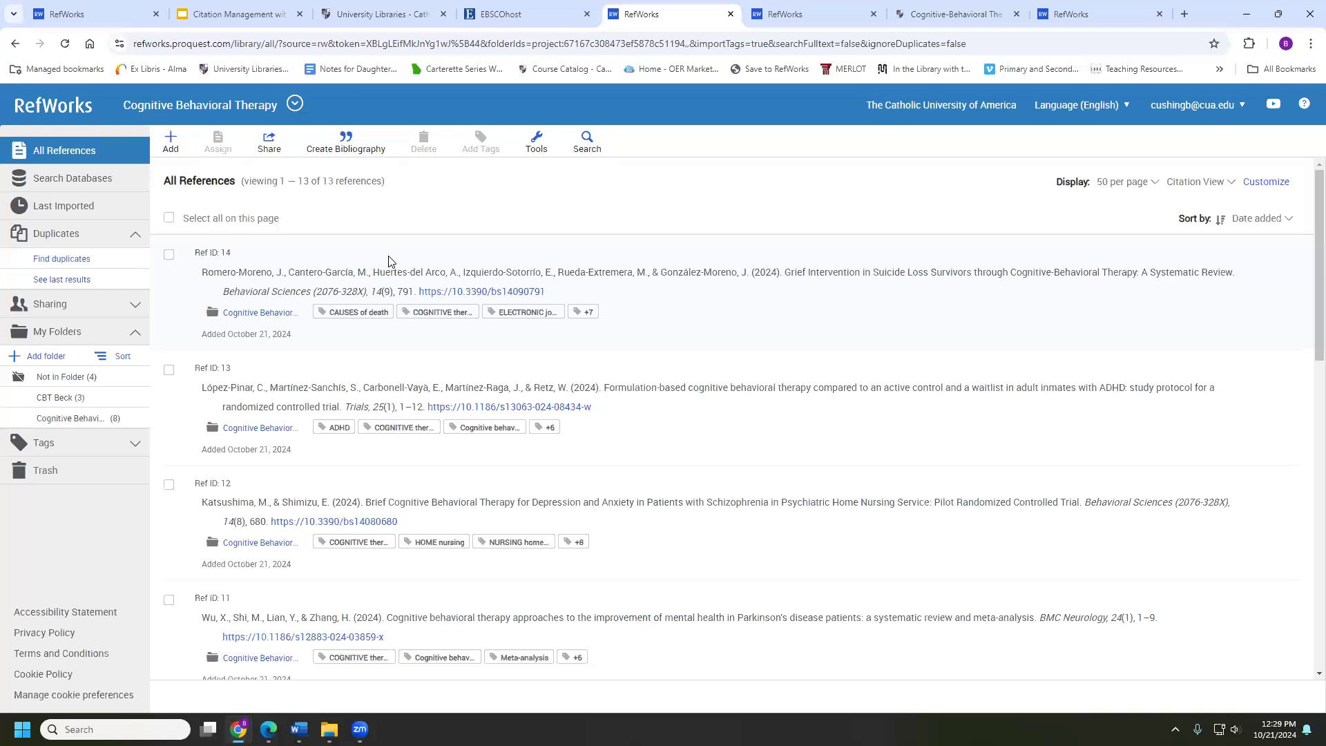
pyautogui.click(387, 261)
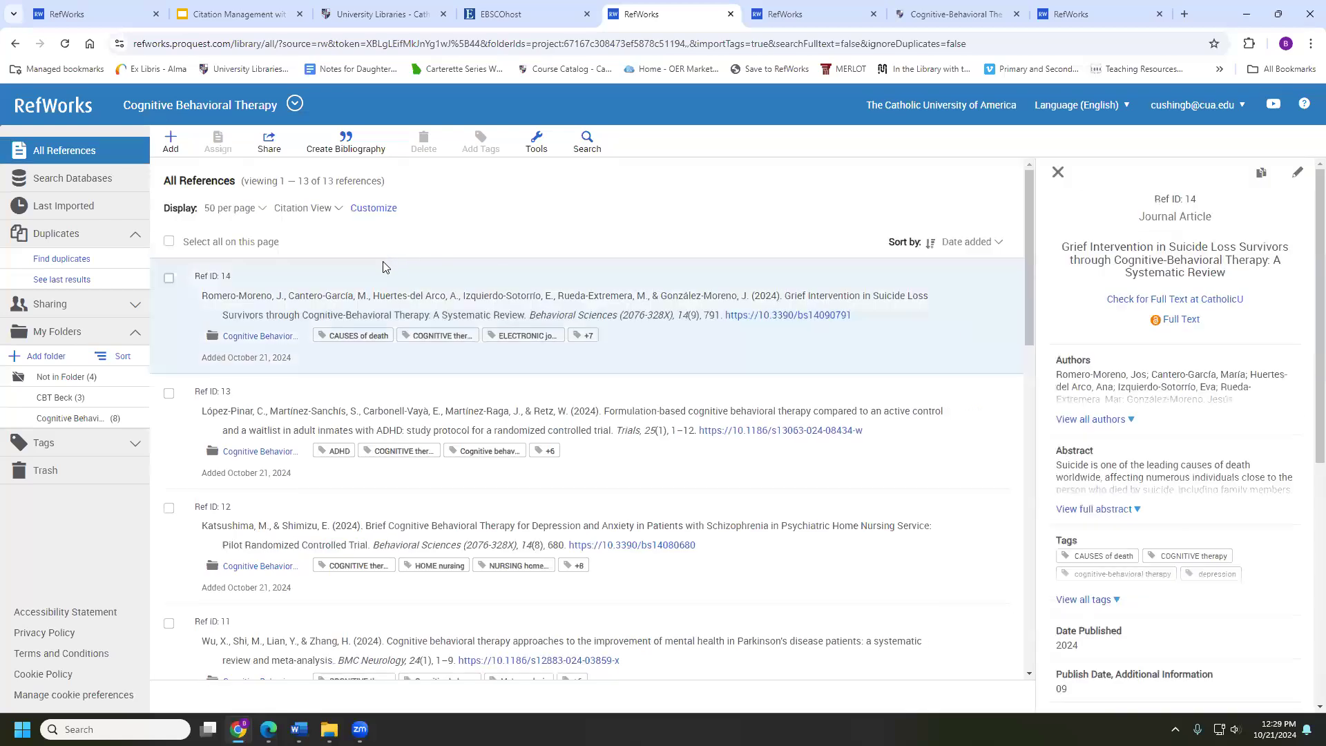
pyautogui.click(169, 279)
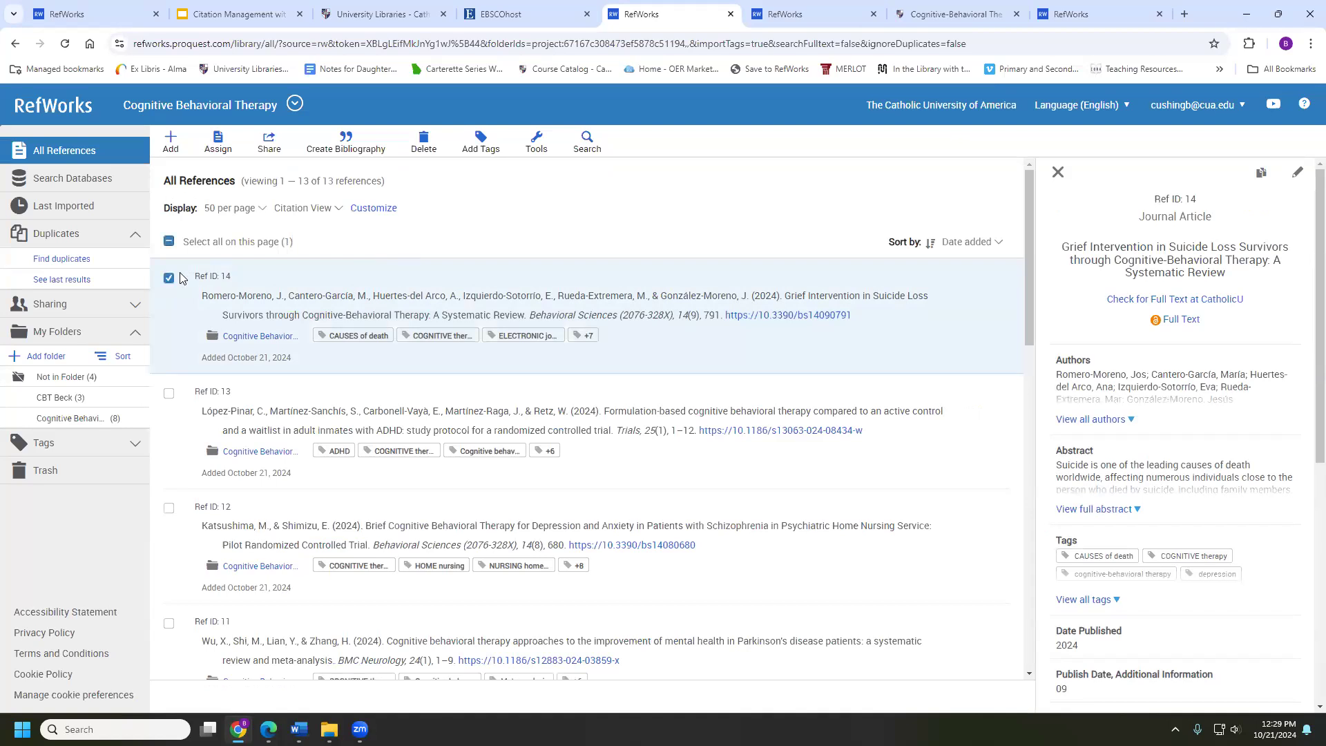
pyautogui.click(433, 151)
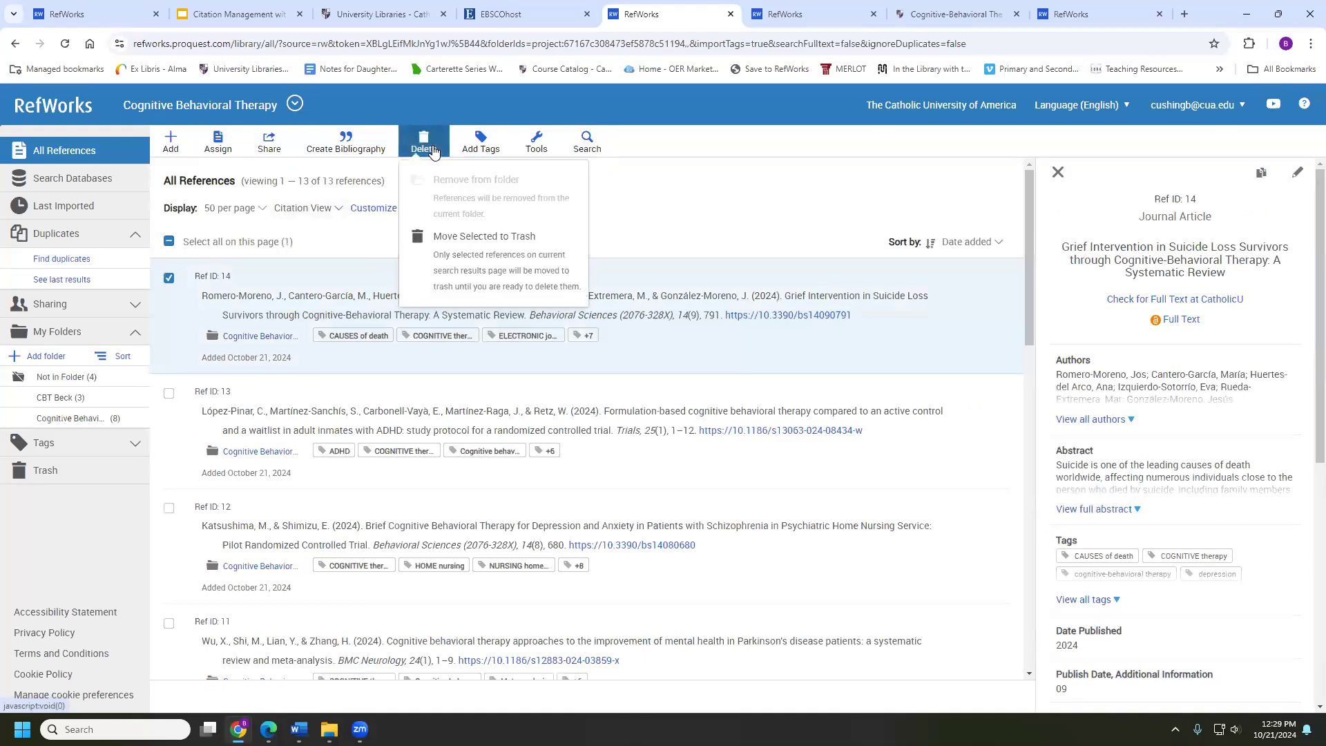
pyautogui.click(460, 248)
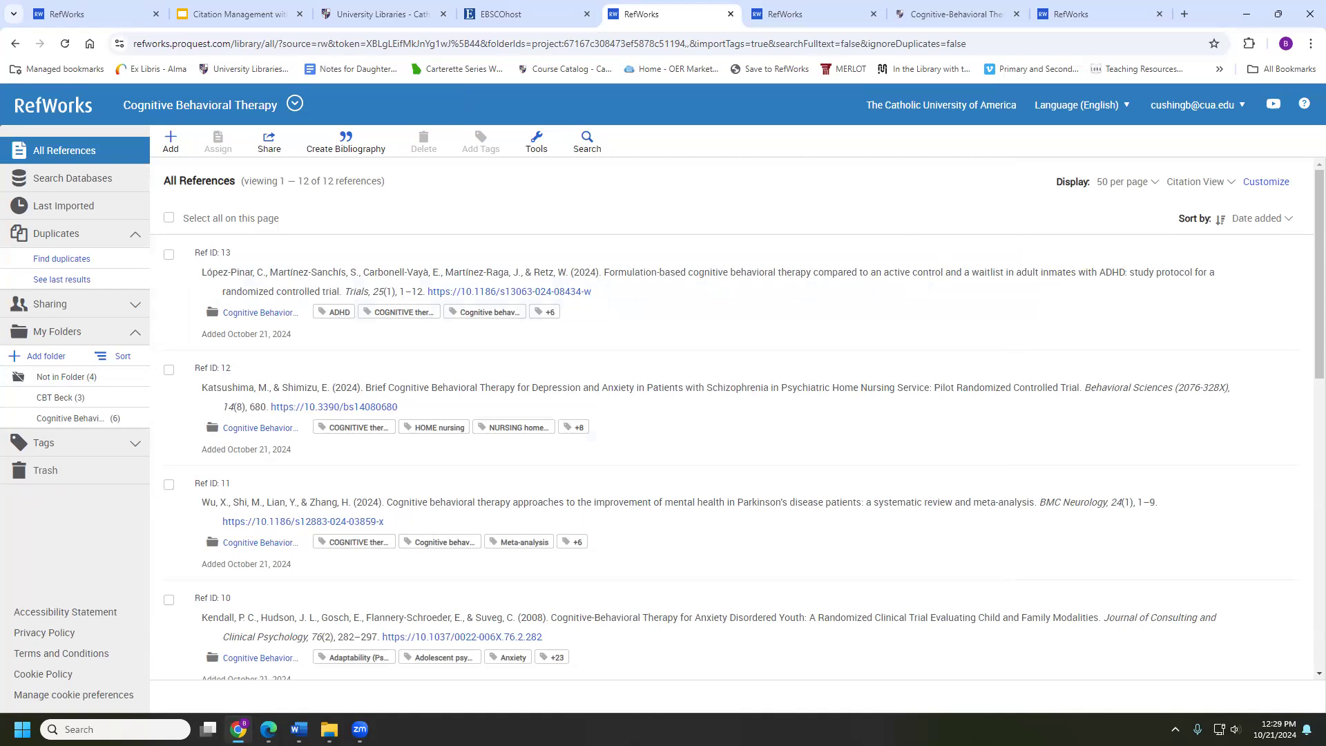
# Permanently delete the Romero-Moreno and Ehlers & Clark references from the Trash
pyautogui.click(65, 473)
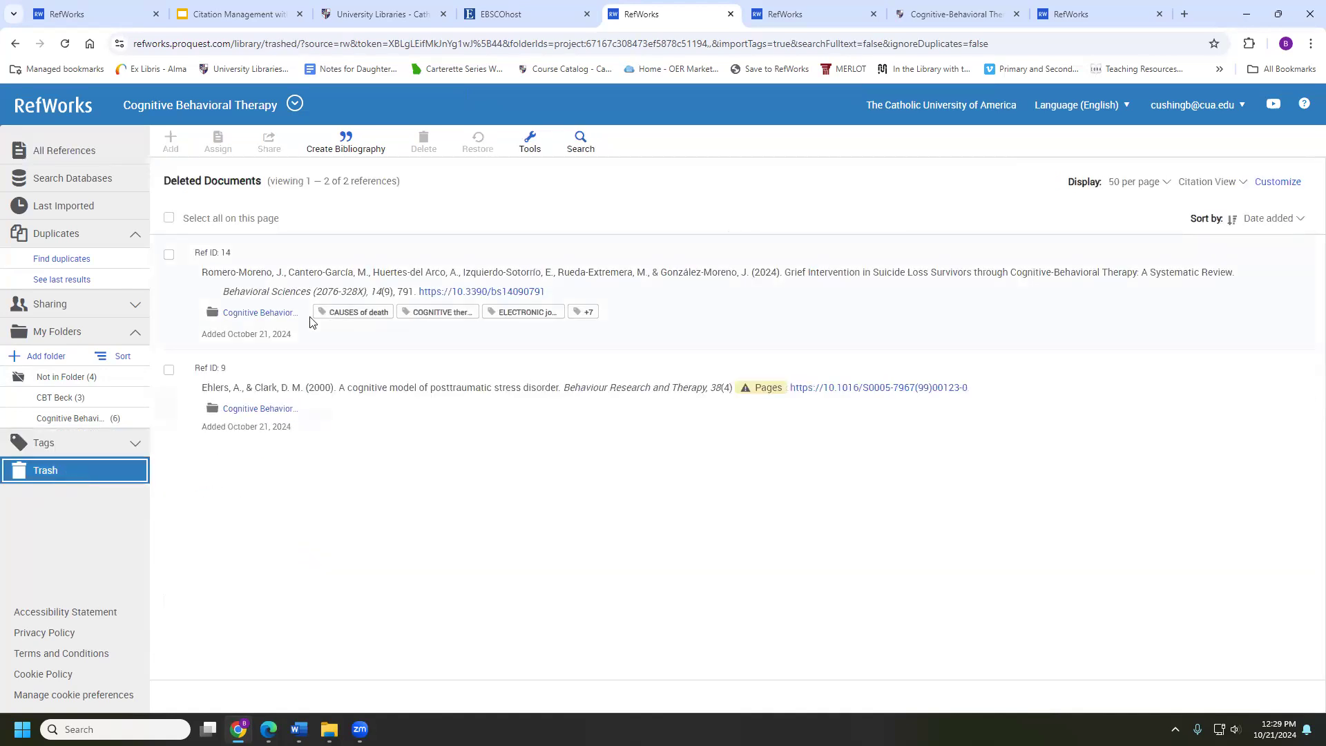
pyautogui.click(168, 254)
pyautogui.click(168, 370)
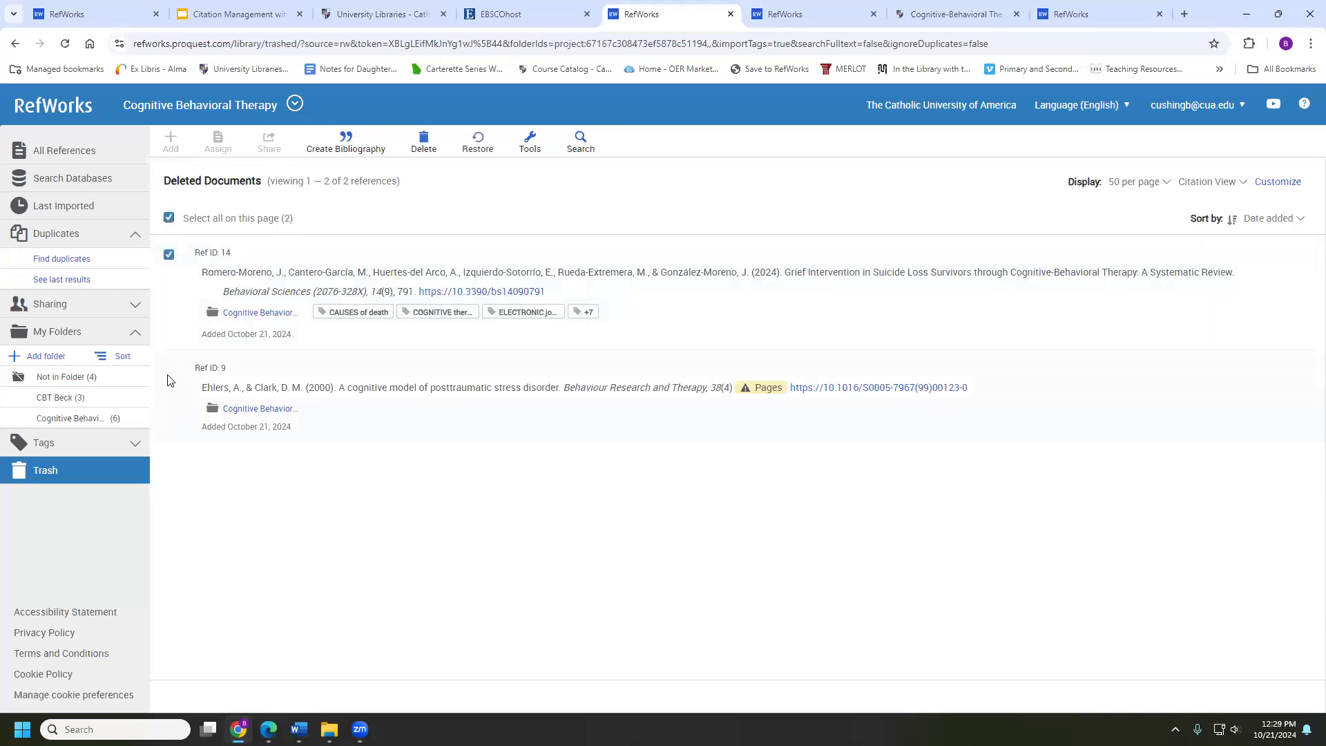
pyautogui.click(418, 150)
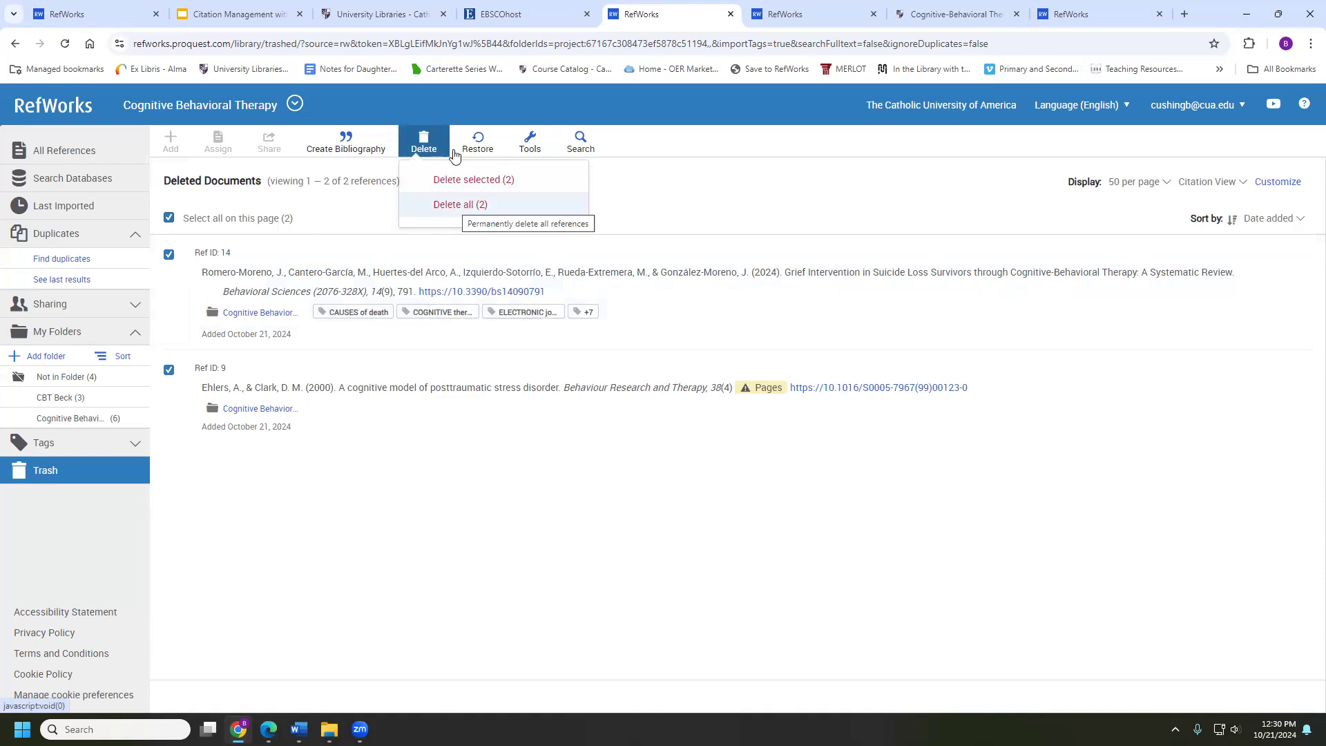
pyautogui.click(448, 206)
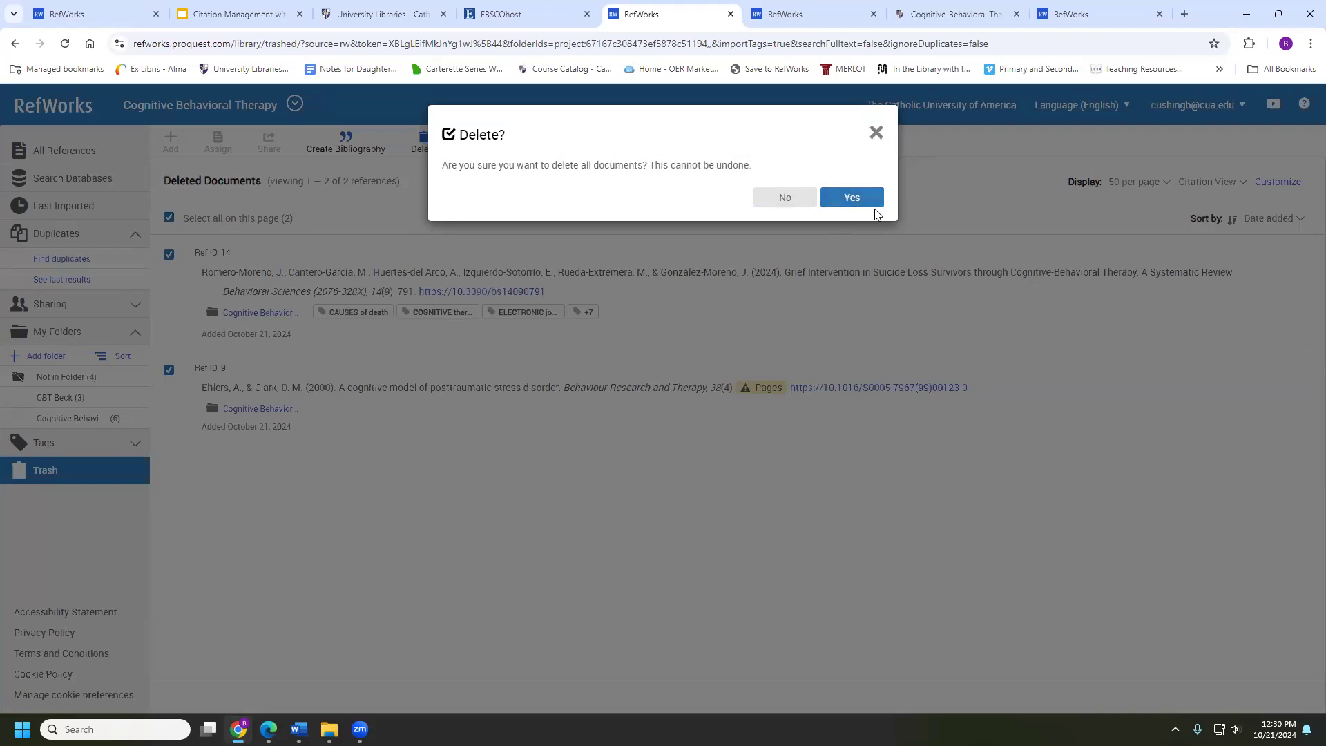
pyautogui.click(857, 200)
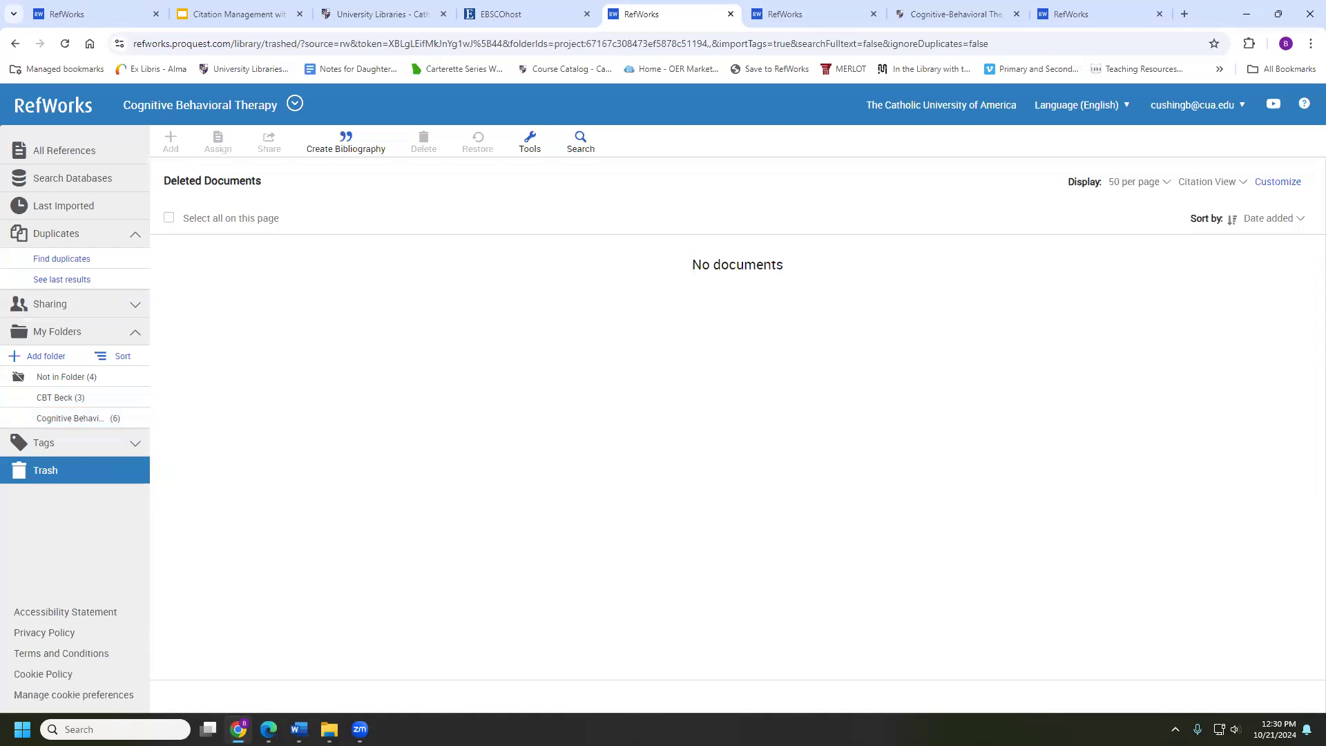
pyautogui.click(89, 302)
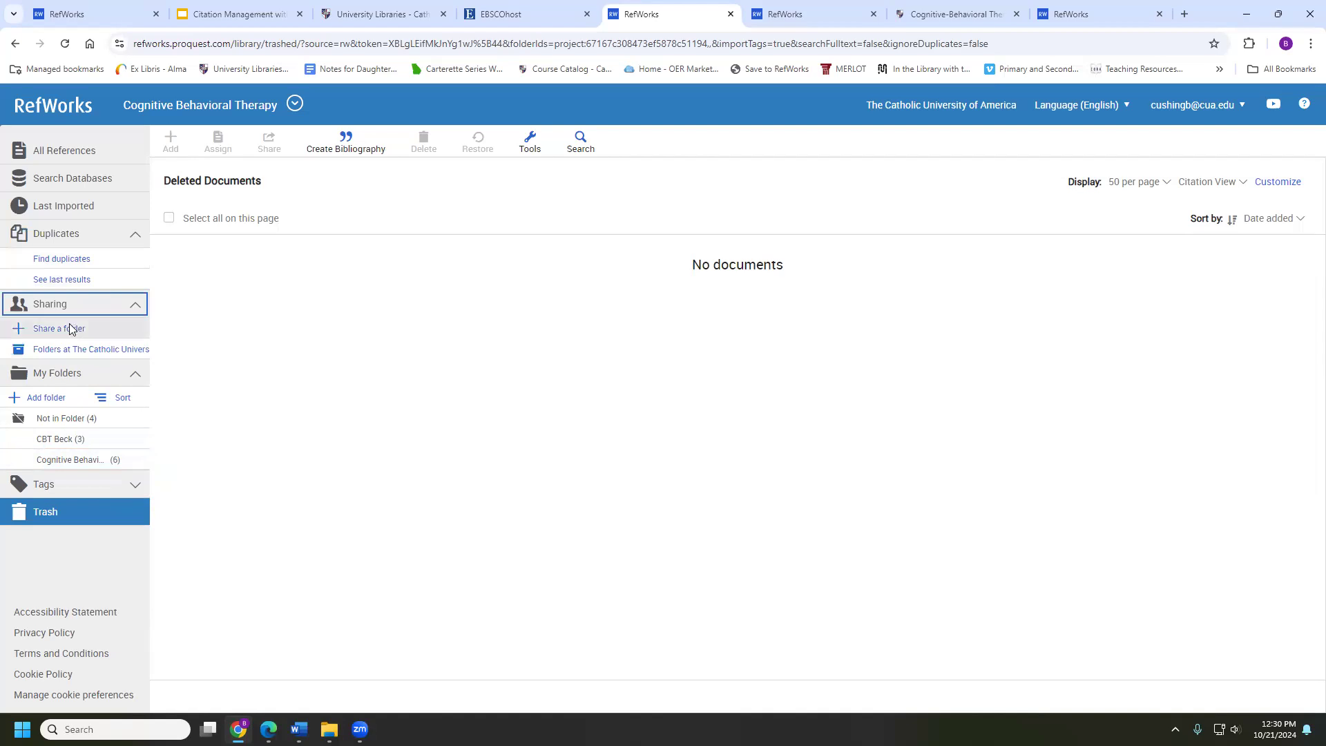
# Create and copy a public URL for the CBT Beck (3) folder
pyautogui.click(69, 328)
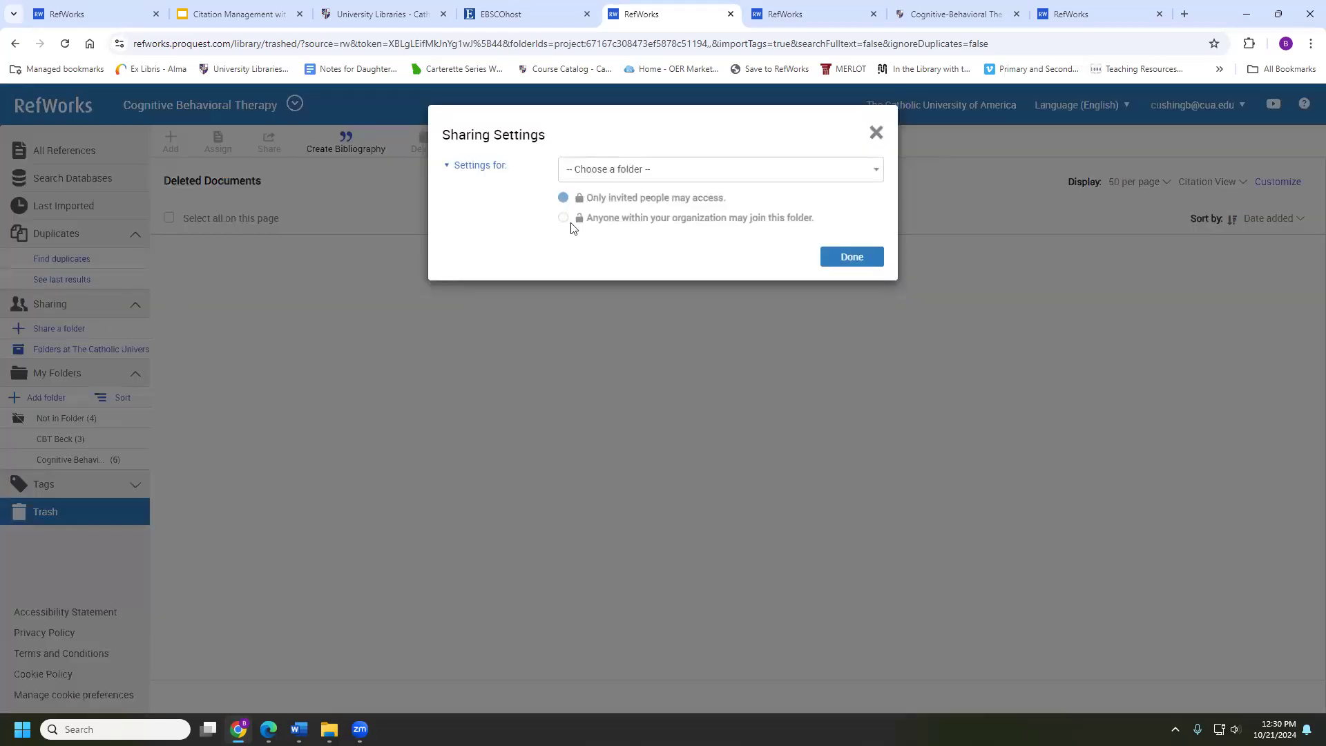
pyautogui.click(656, 175)
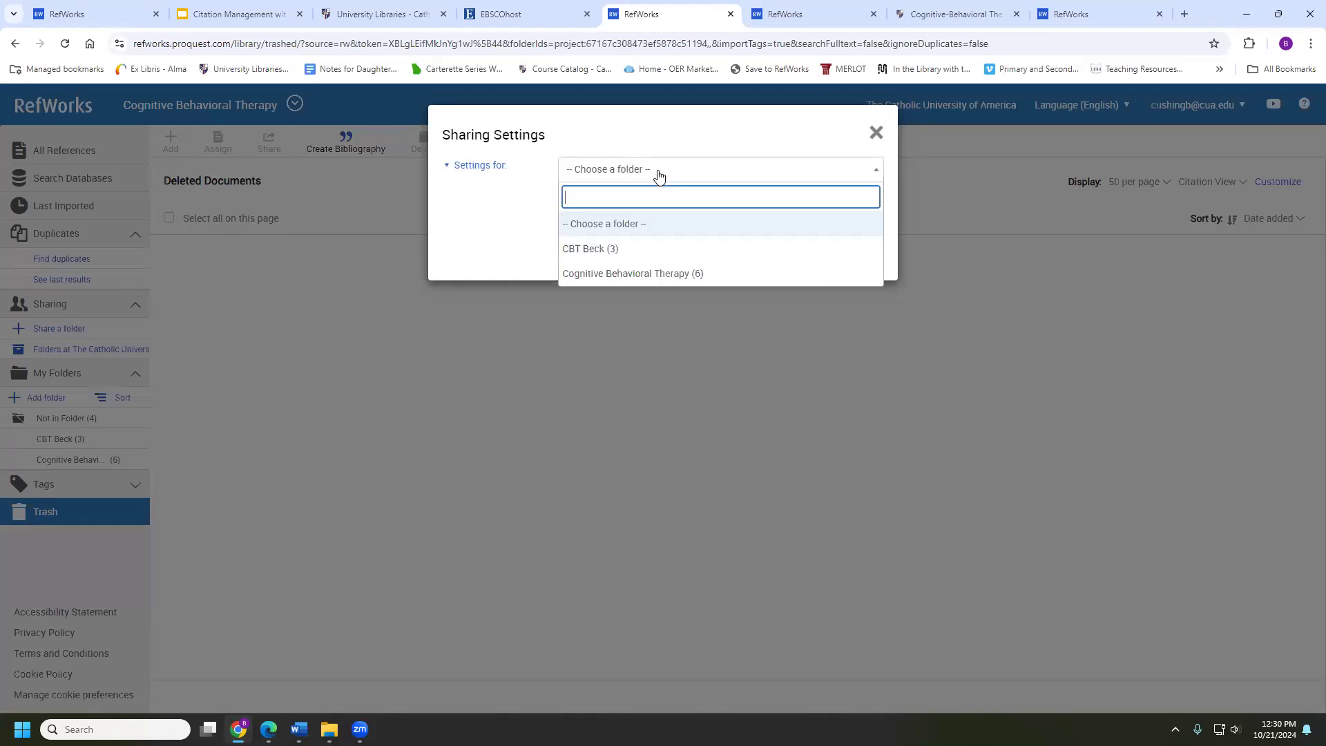
pyautogui.click(595, 249)
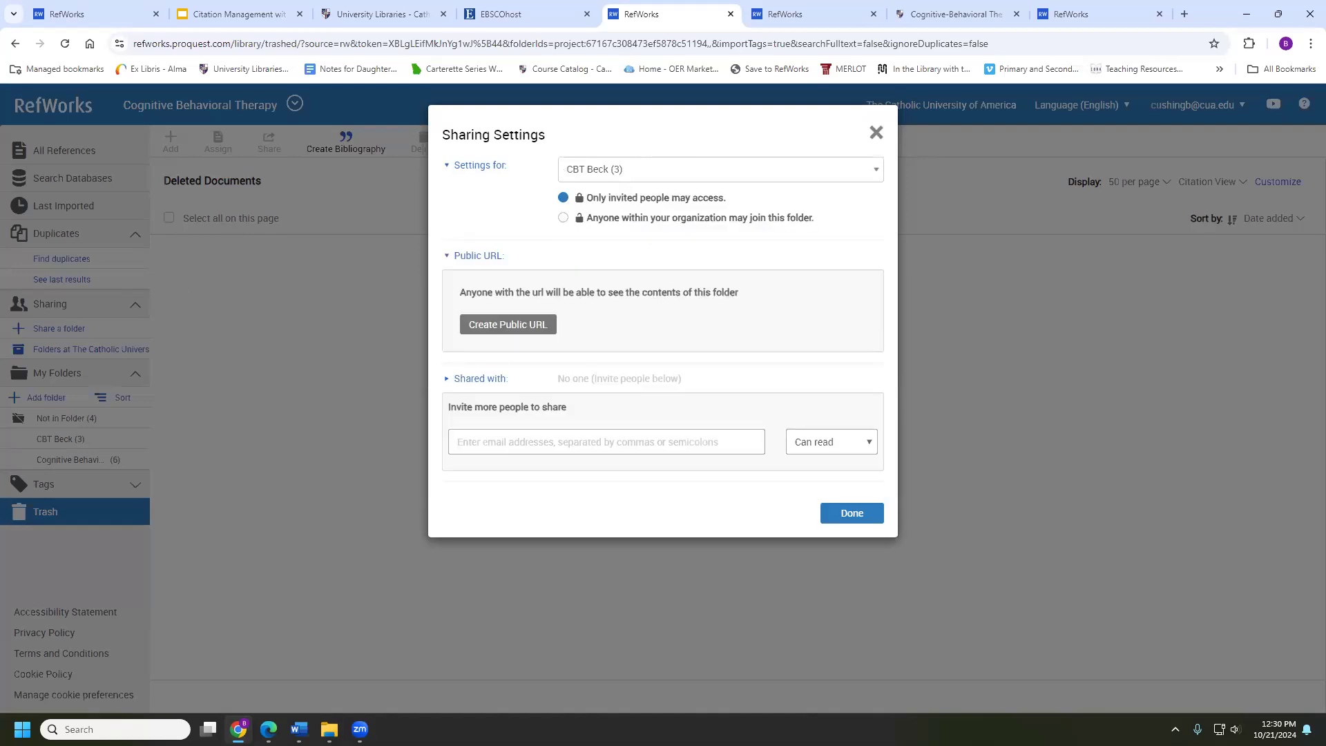
pyautogui.click(488, 323)
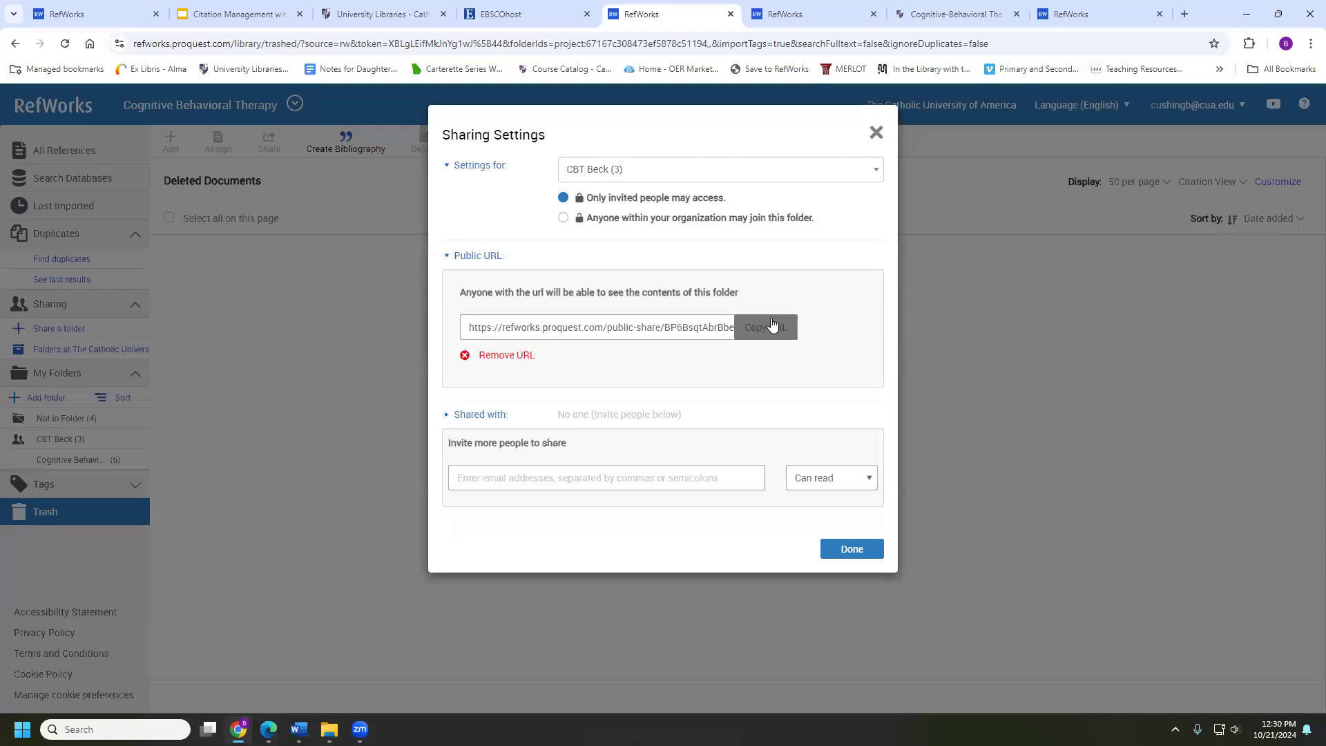
pyautogui.click(768, 325)
# Invite a colleague to CBT Beck by their cua.edu e-mail address with read-only permission
pyautogui.click(507, 470)
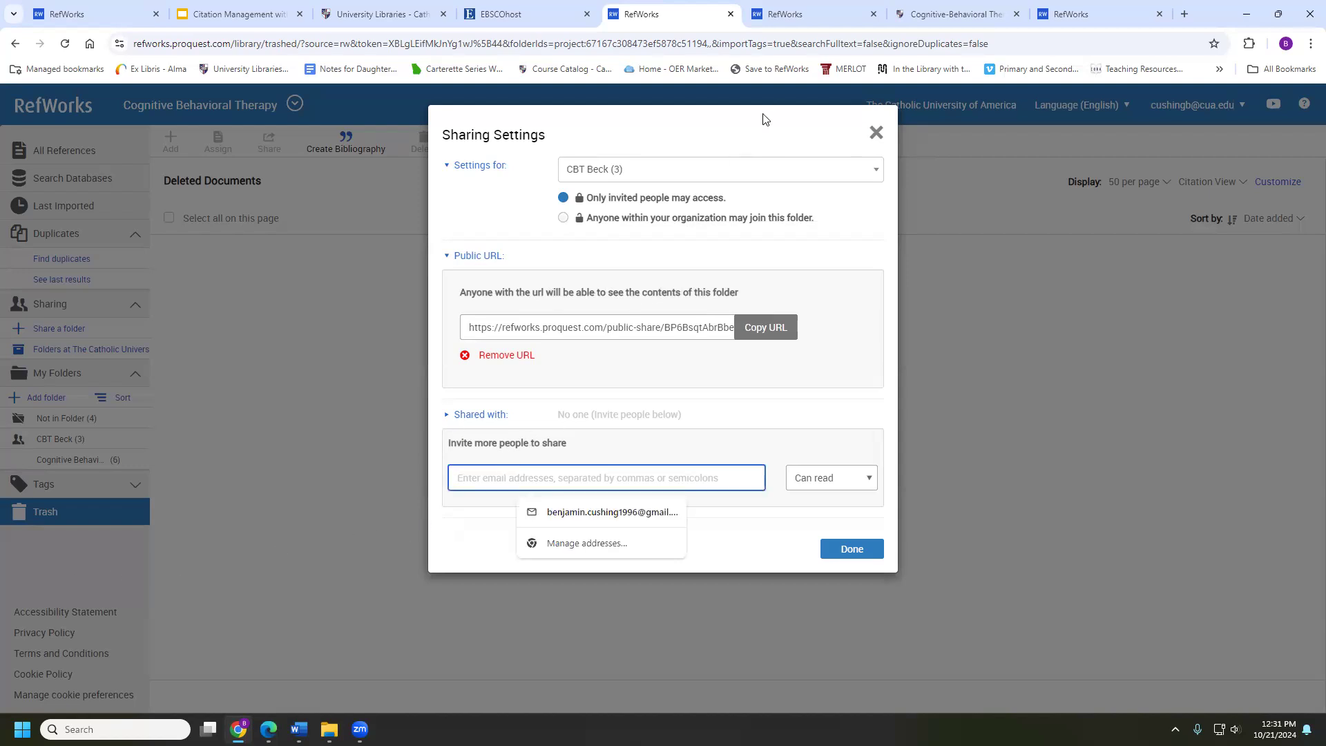
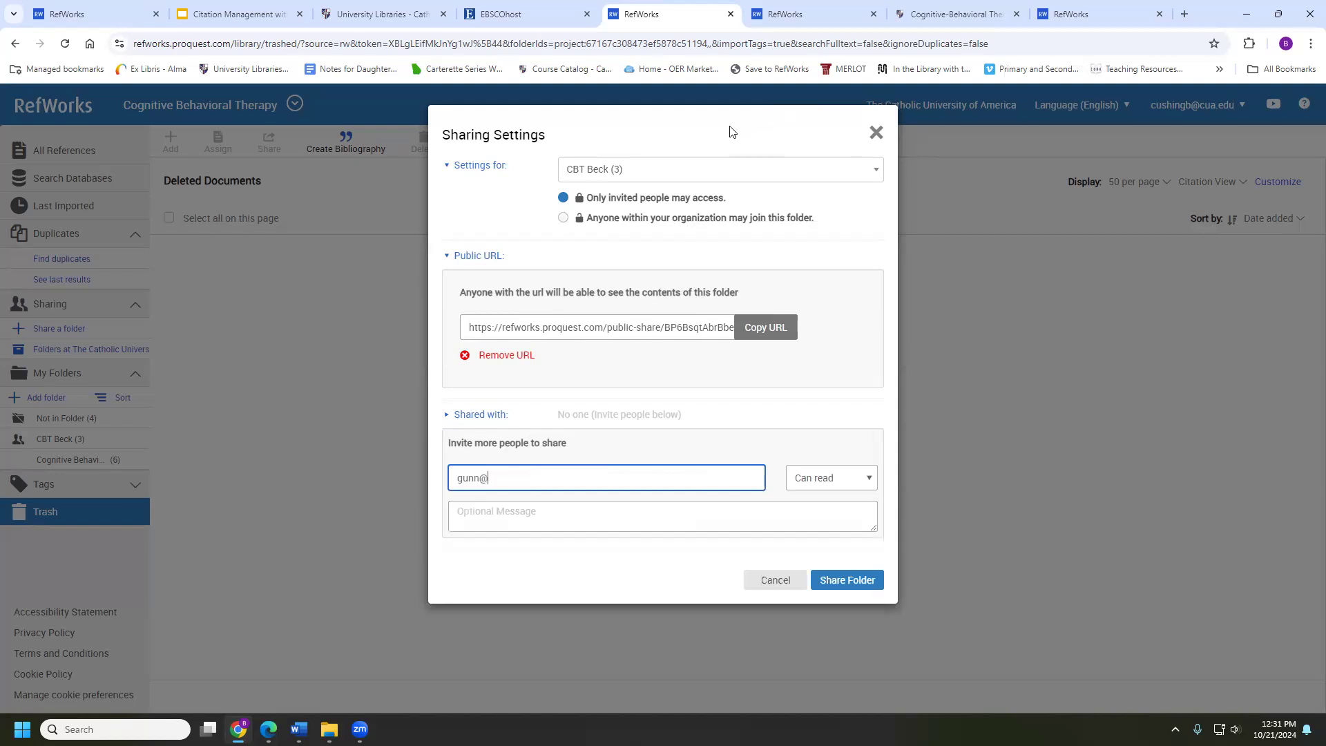
pyautogui.click(814, 480)
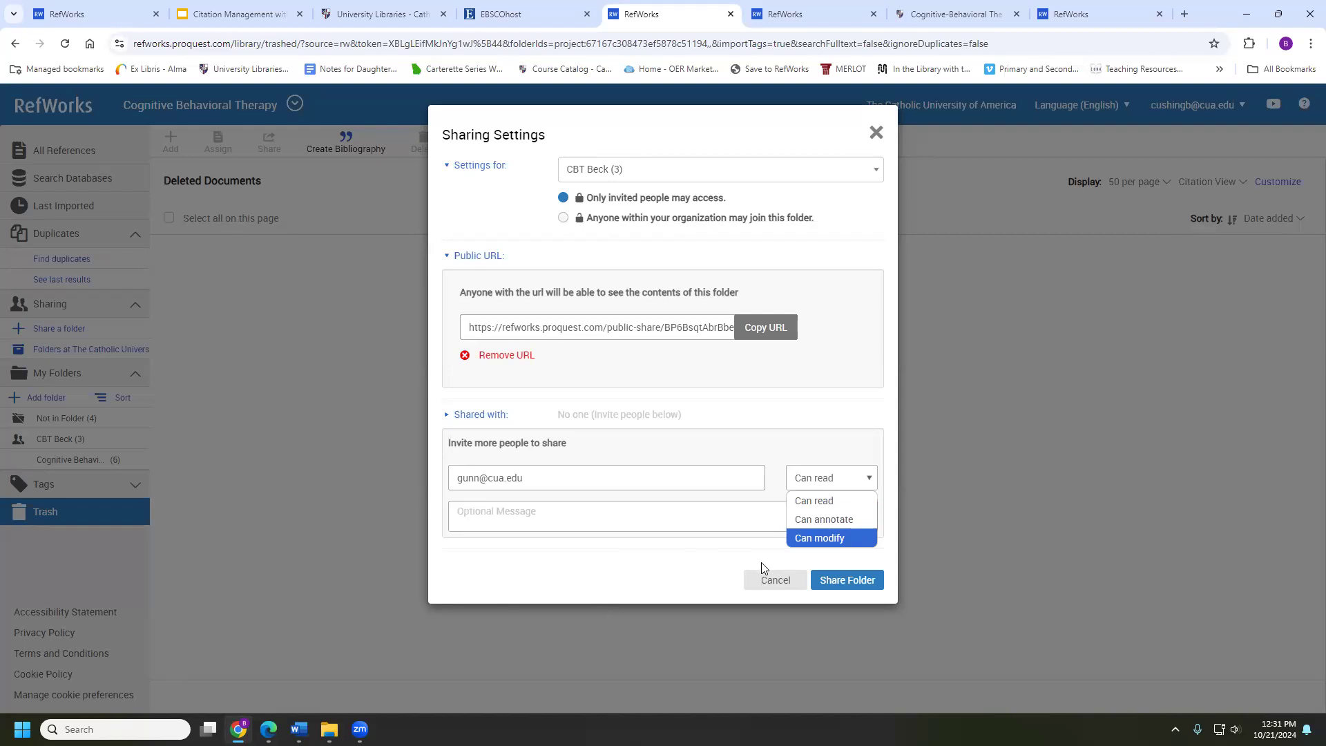
pyautogui.click(442, 557)
pyautogui.hotkey('alt', 'Tab')
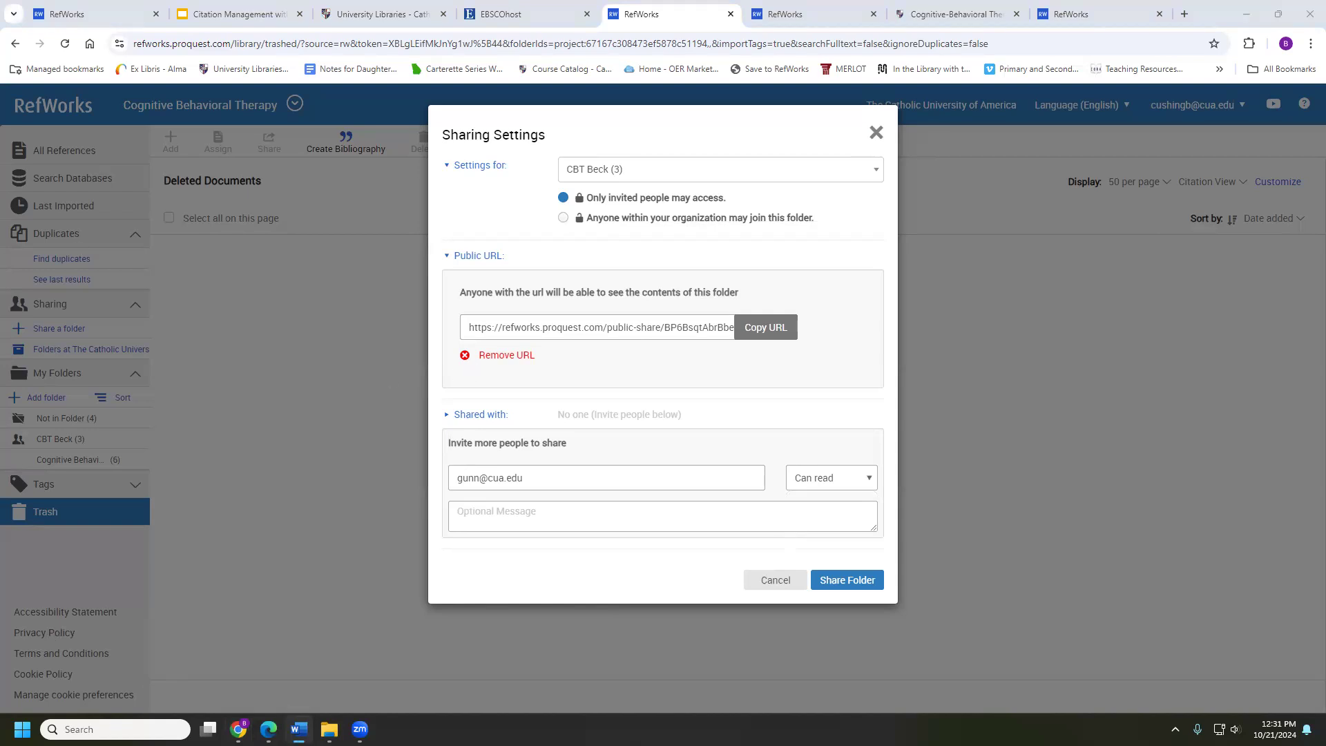
pyautogui.hotkey('alt', 'Tab')
# Restrict CBT Beck to invited people only, confirm stopping institution-wide sharing, and close the settings
pyautogui.click(564, 219)
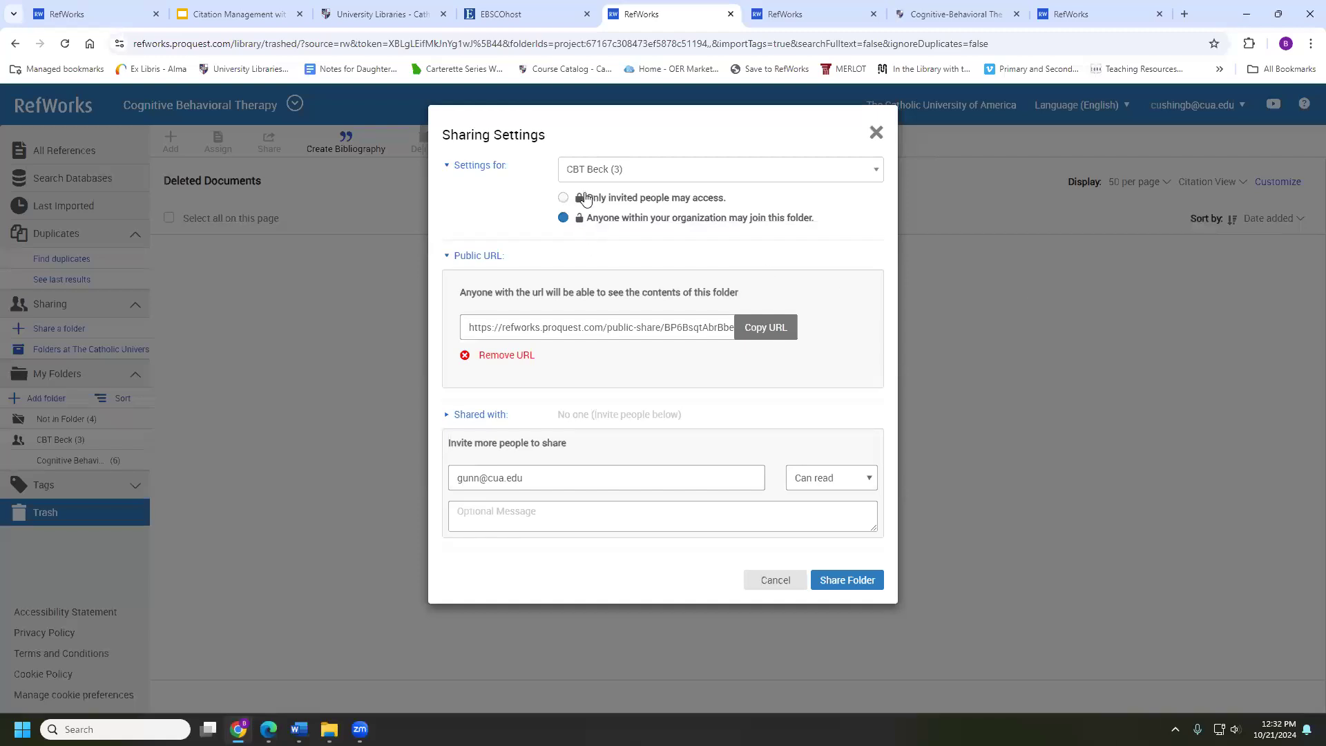
pyautogui.click(562, 198)
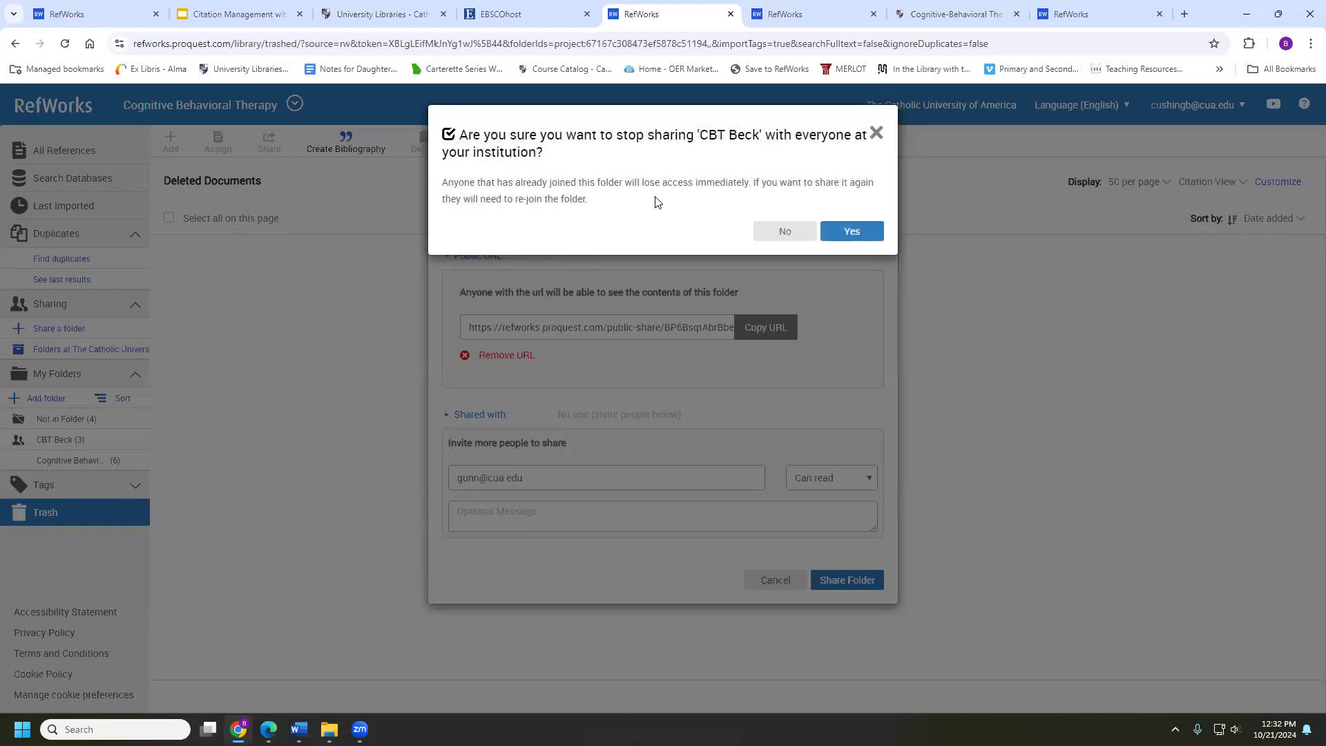
pyautogui.click(850, 231)
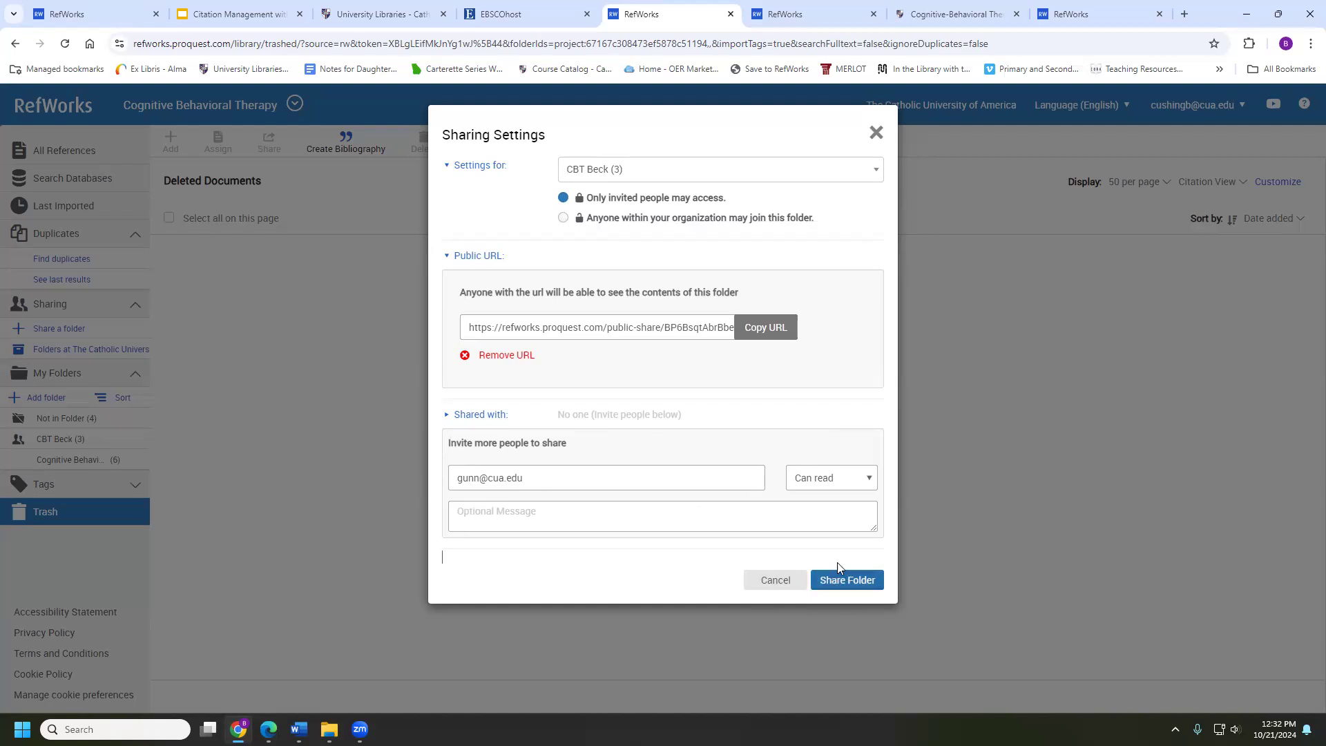
pyautogui.click(875, 135)
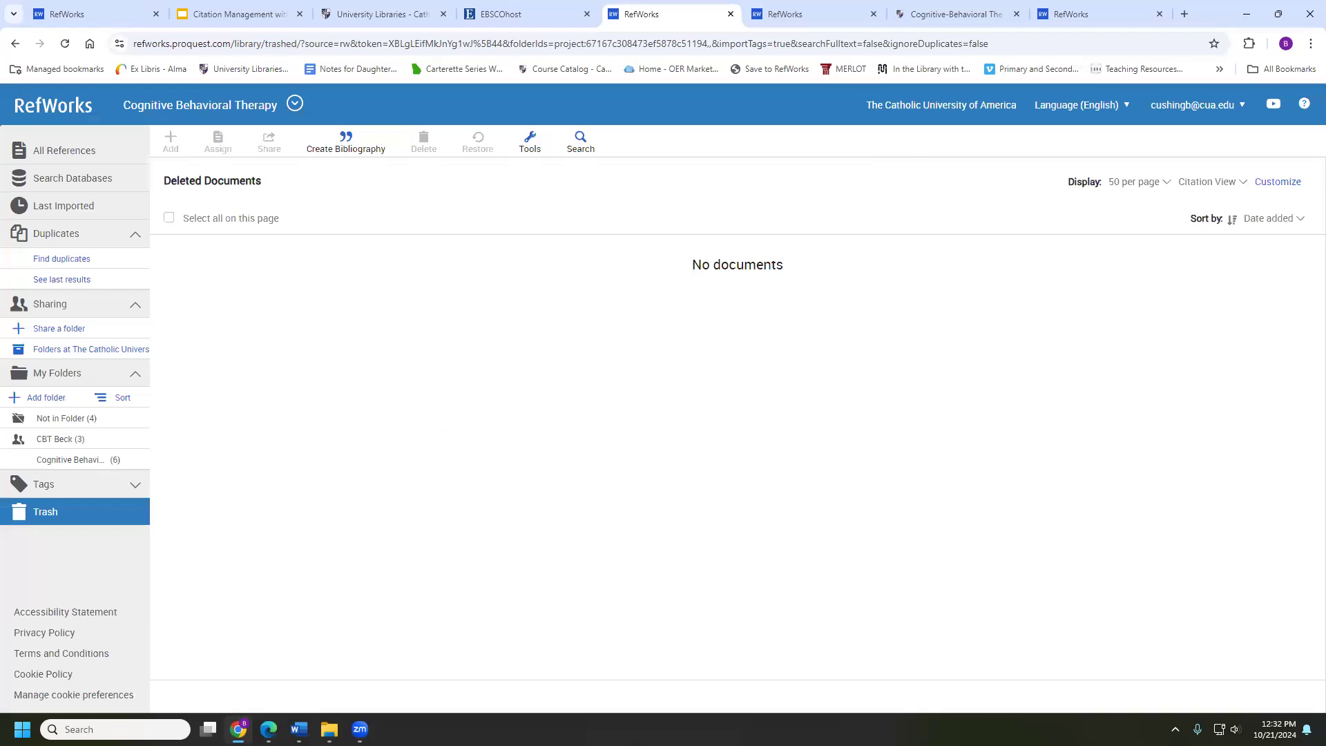
# Attempt to move the CBT Beck folder and dismiss the cannot-move-shared-folder warning
pyautogui.click(137, 375)
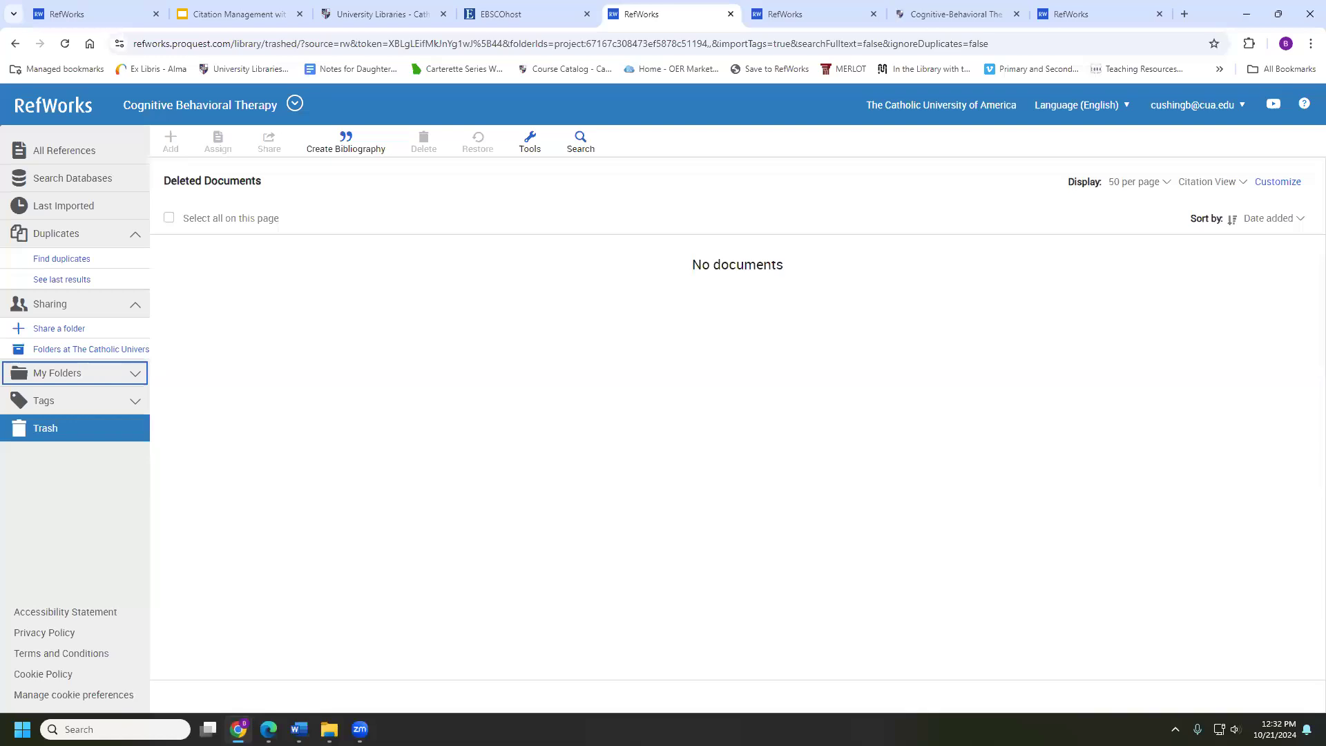
pyautogui.click(130, 375)
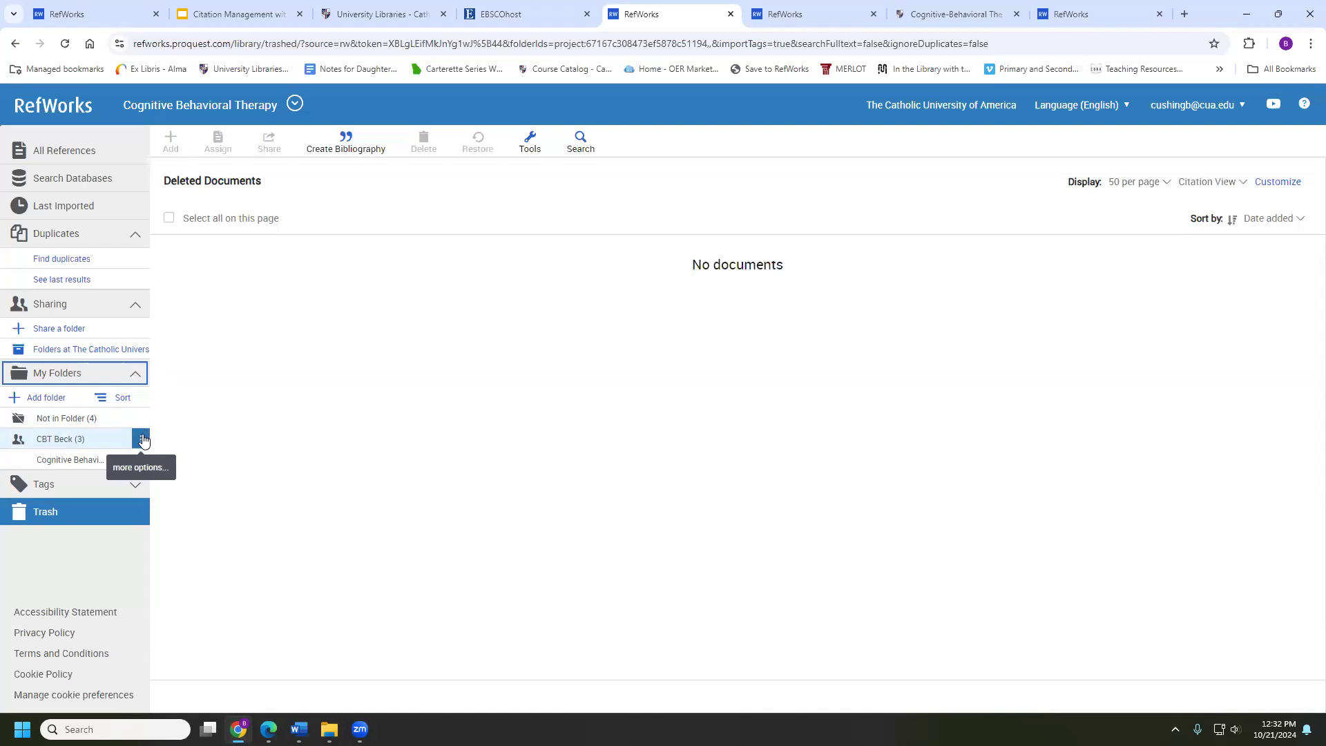
pyautogui.click(144, 440)
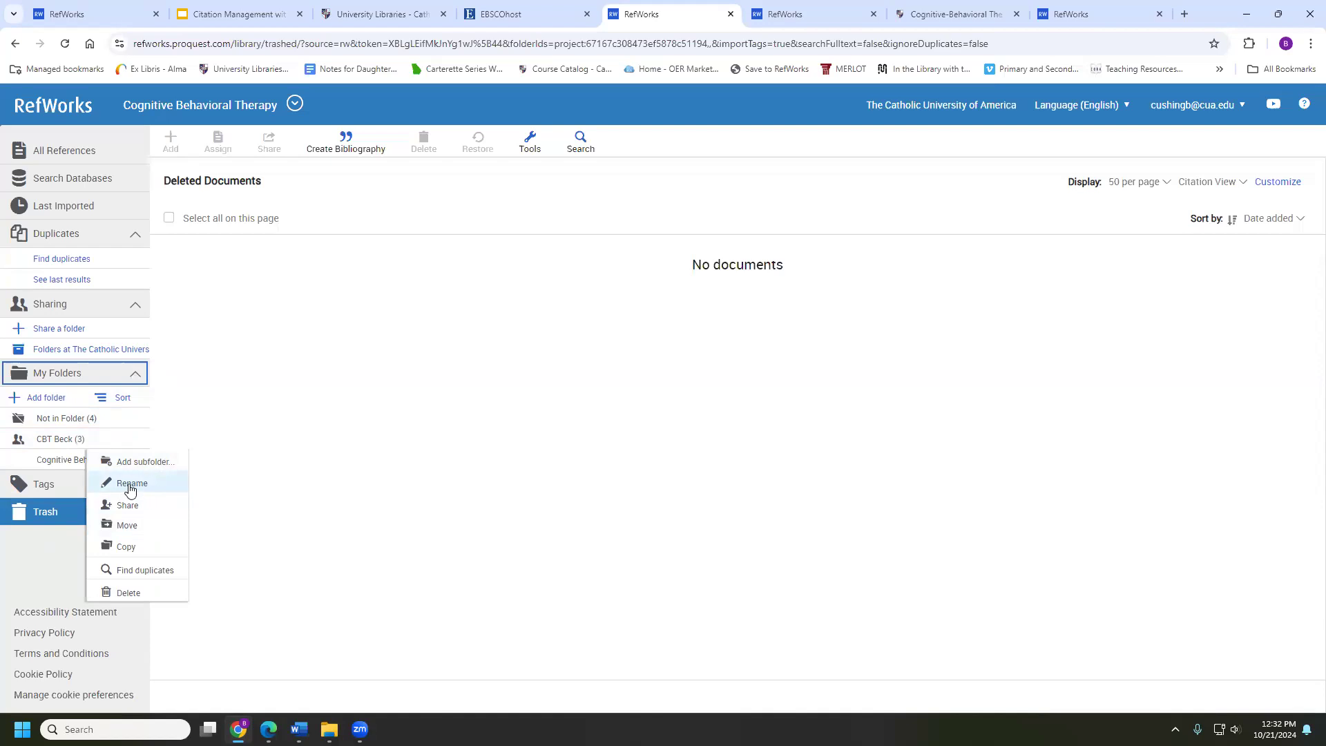
pyautogui.click(119, 526)
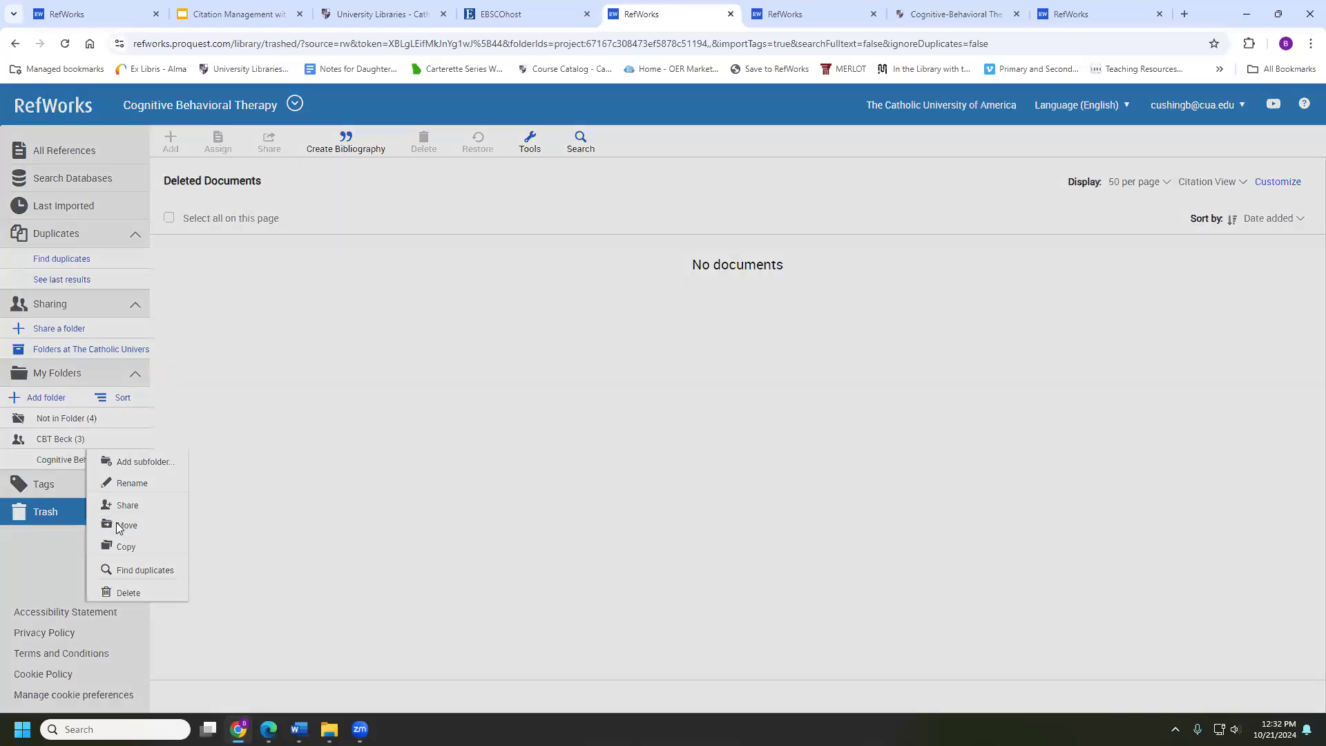
pyautogui.click(877, 133)
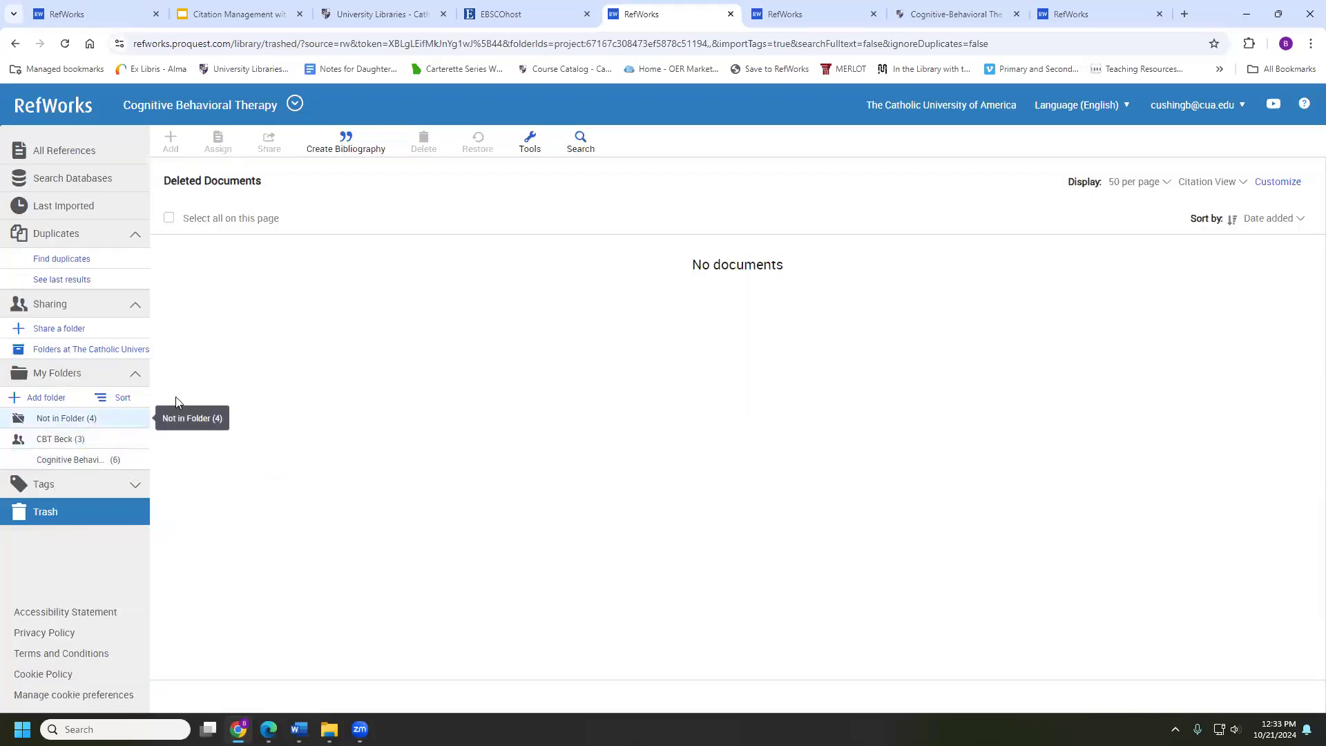
# Copy the CBT Beck folder into the History project, accepting the duplicate folder name
pyautogui.click(139, 438)
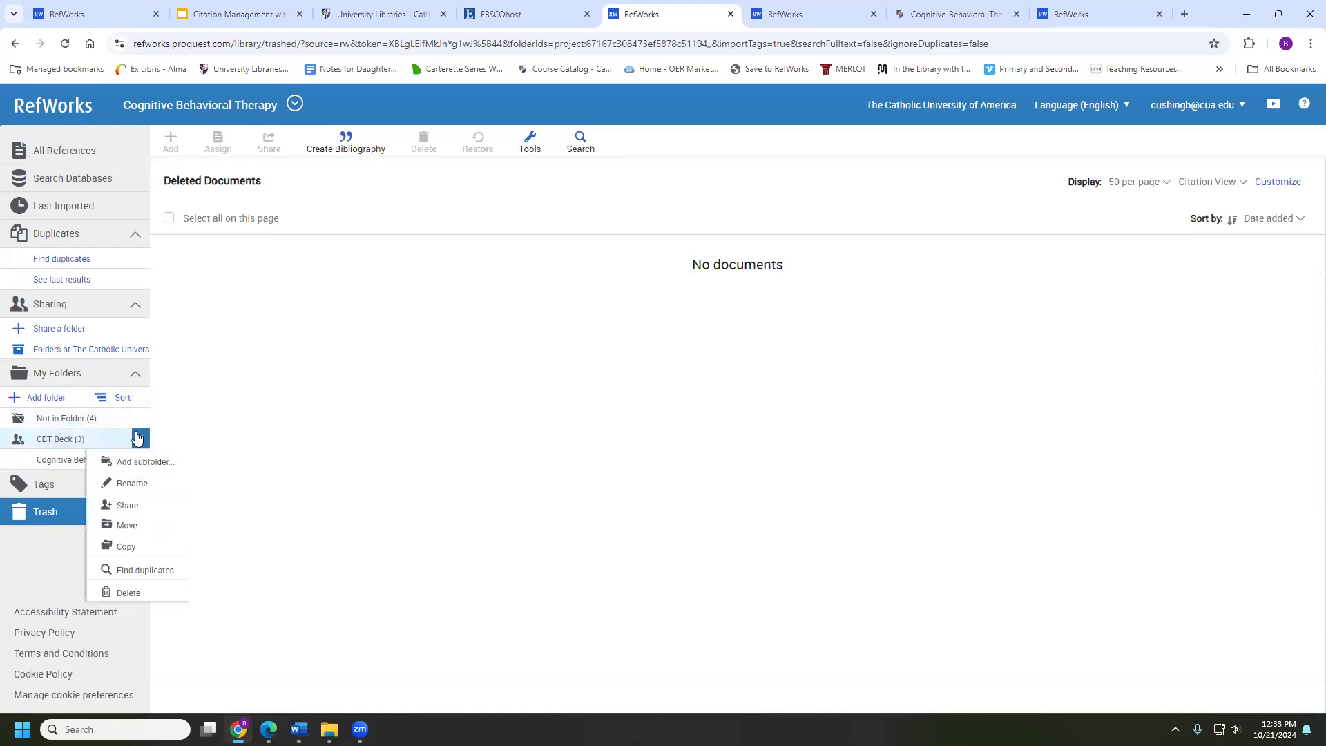
pyautogui.click(109, 547)
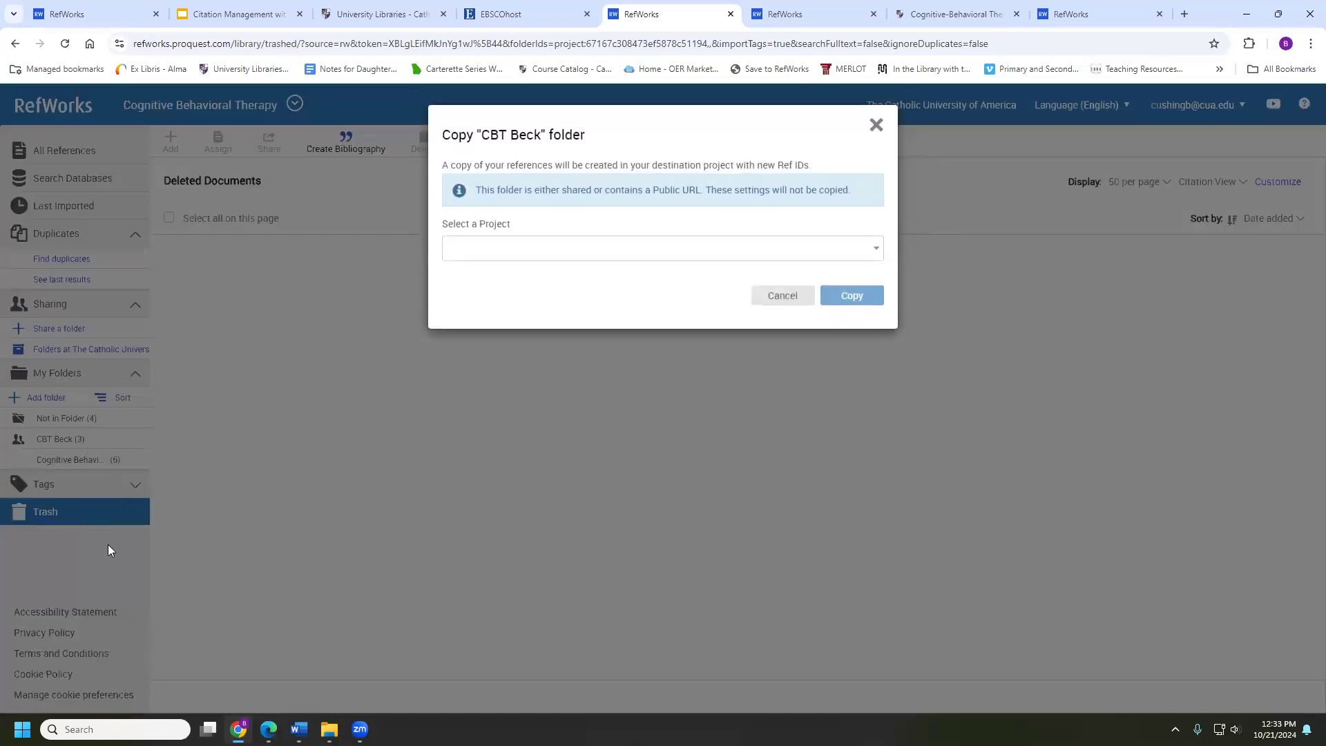
pyautogui.click(528, 257)
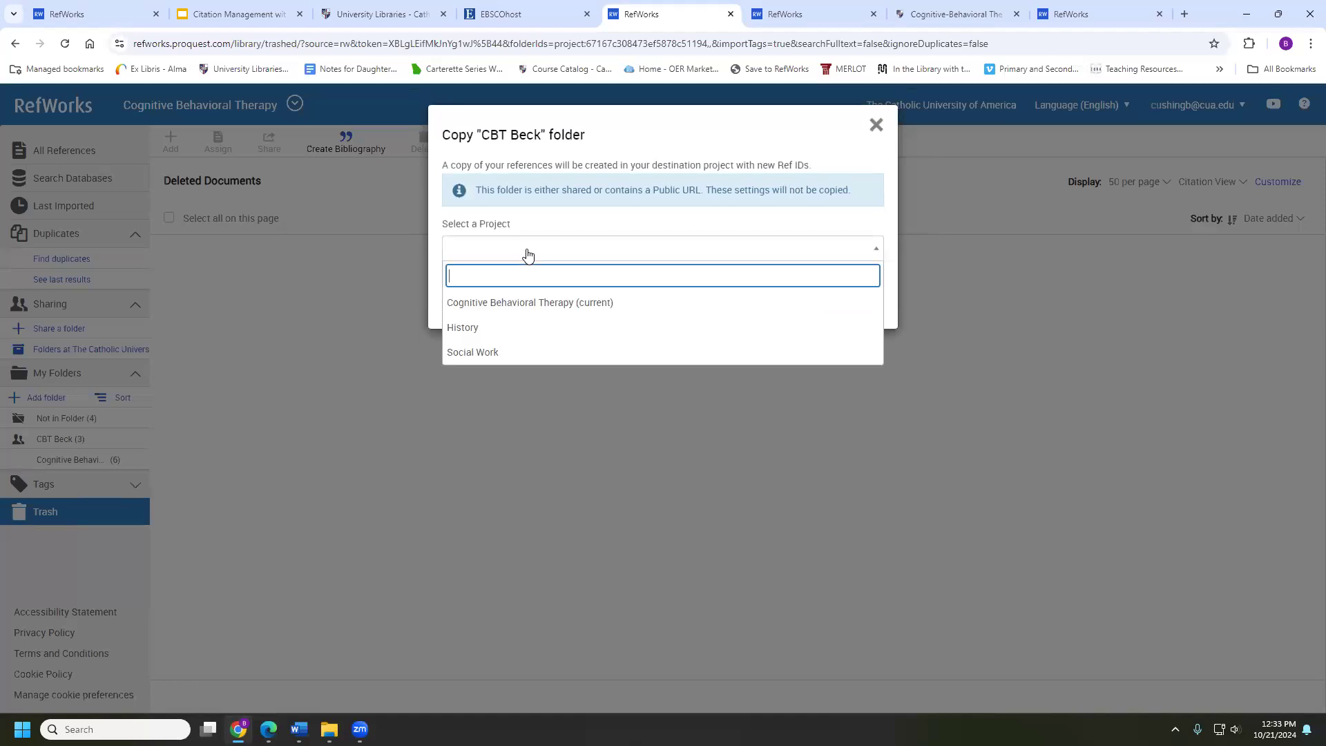
pyautogui.click(514, 328)
pyautogui.click(861, 294)
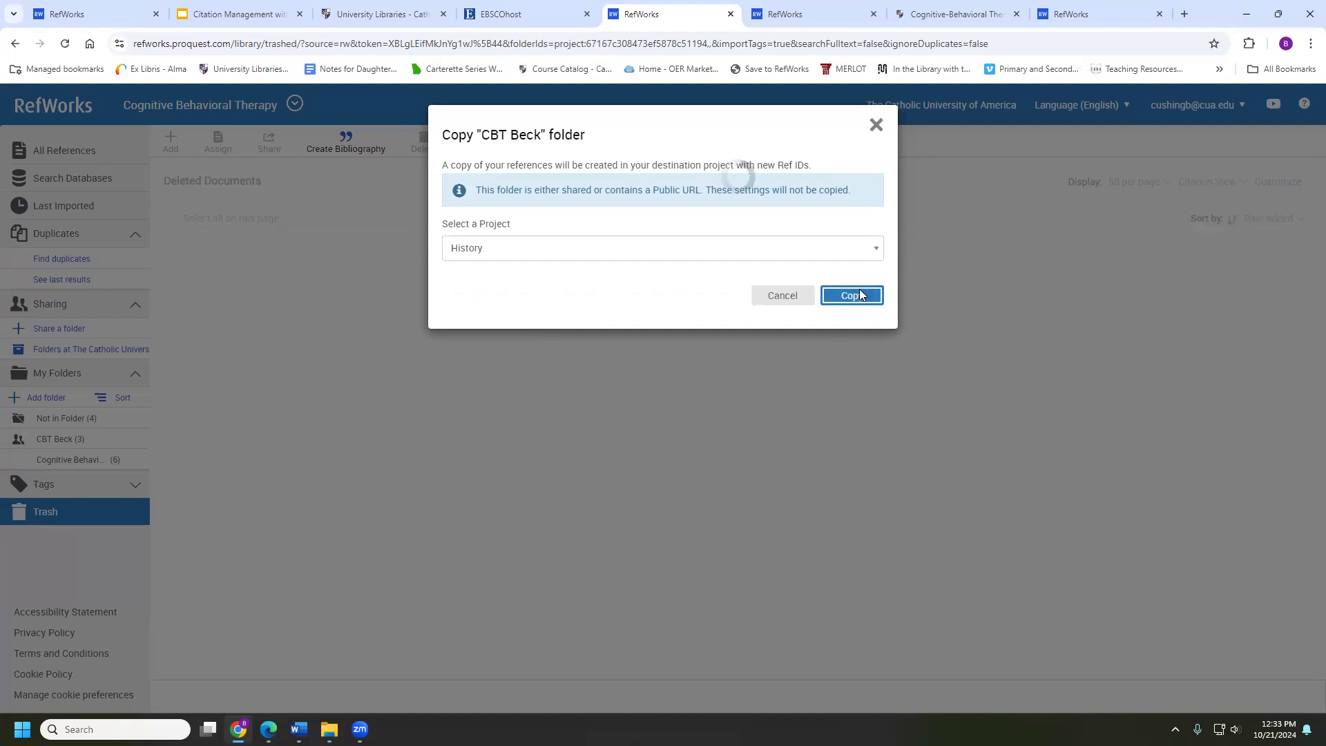
pyautogui.click(836, 216)
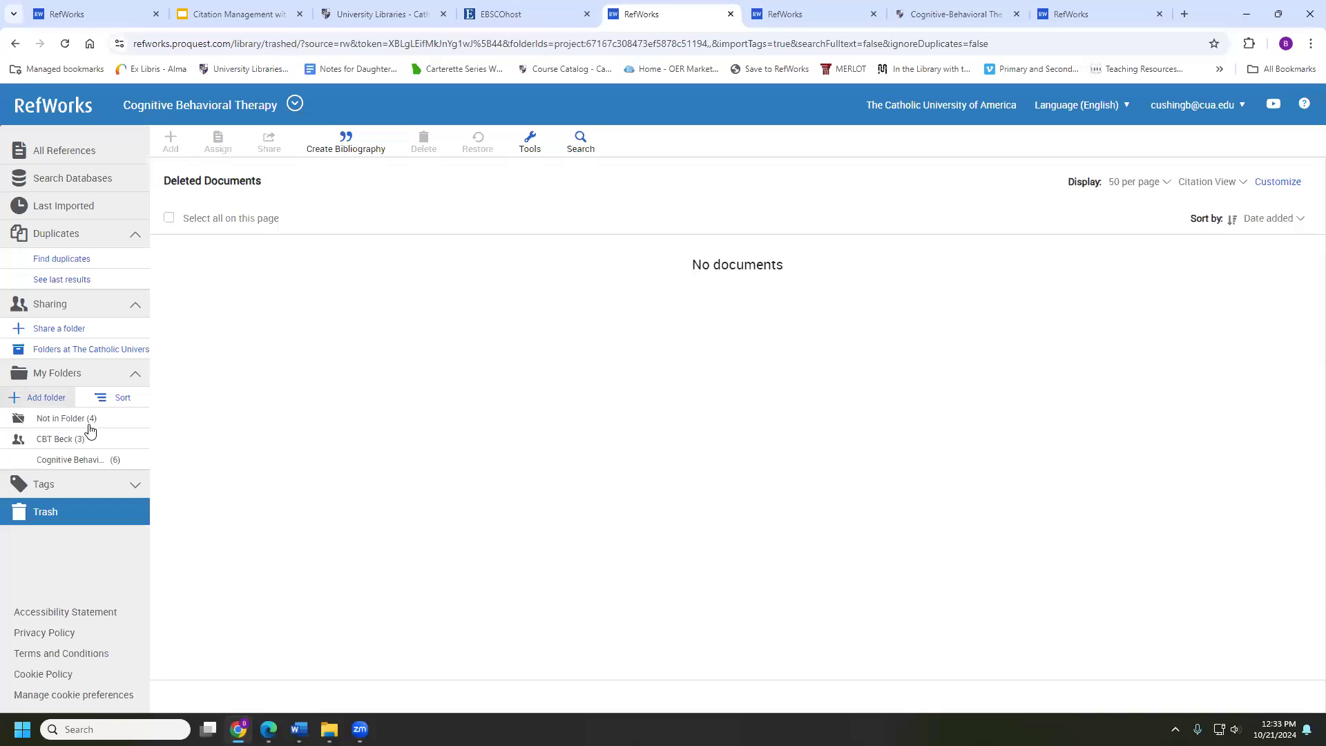
# Filter by the NURSING services tag, then return to CBT Beck's three references
pyautogui.click(74, 440)
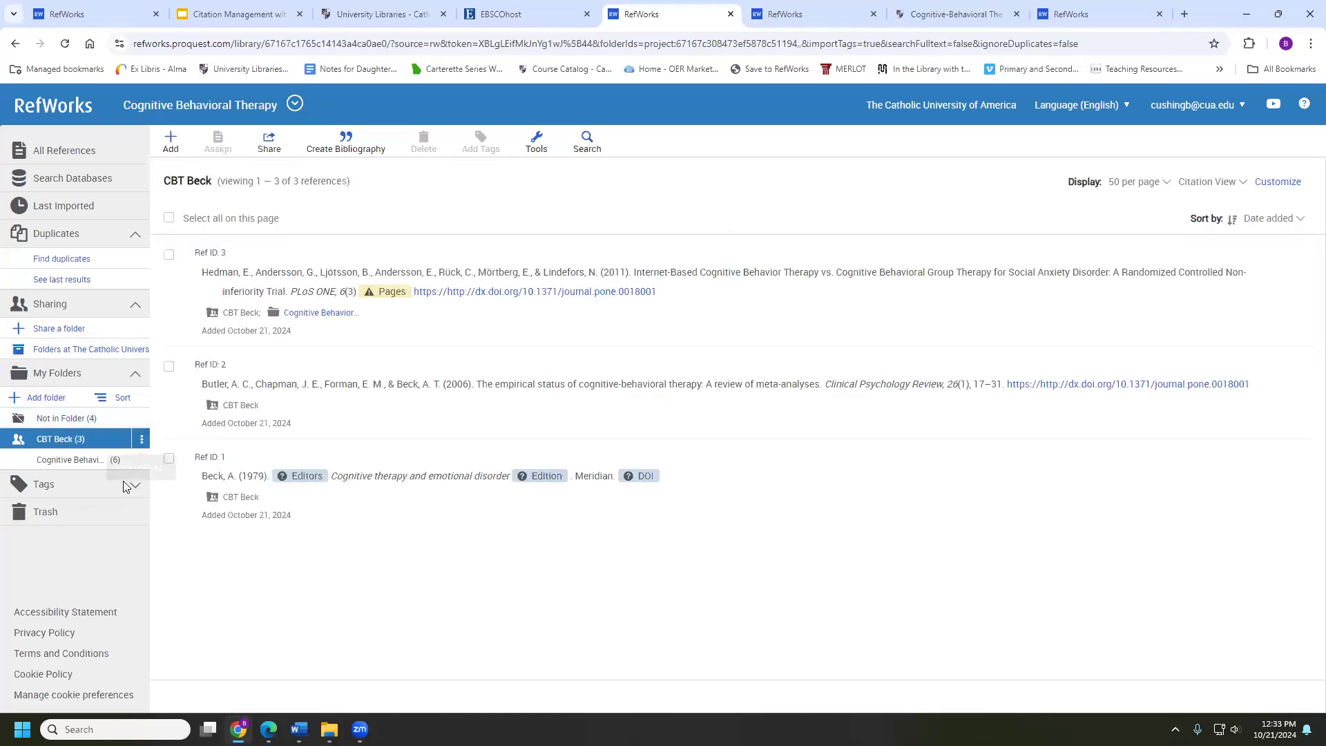
pyautogui.click(79, 487)
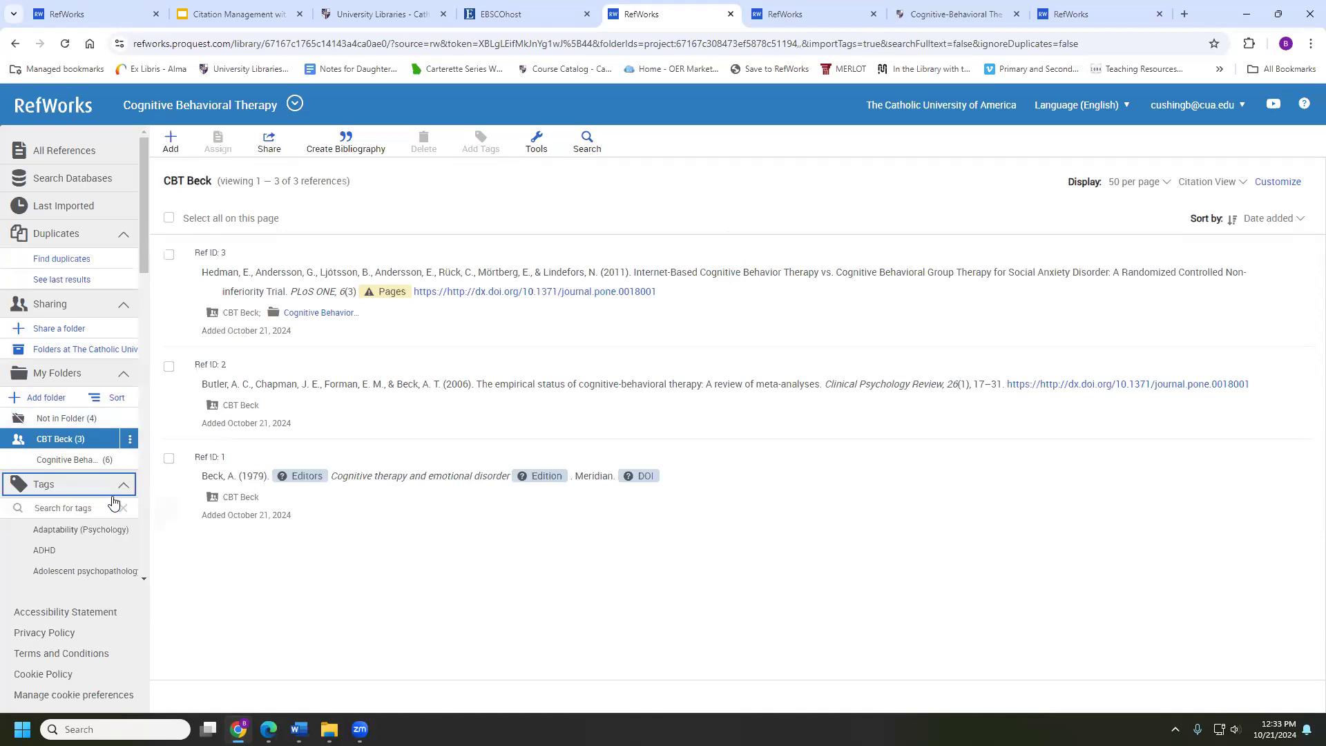
pyautogui.scroll(-3, 104, 511)
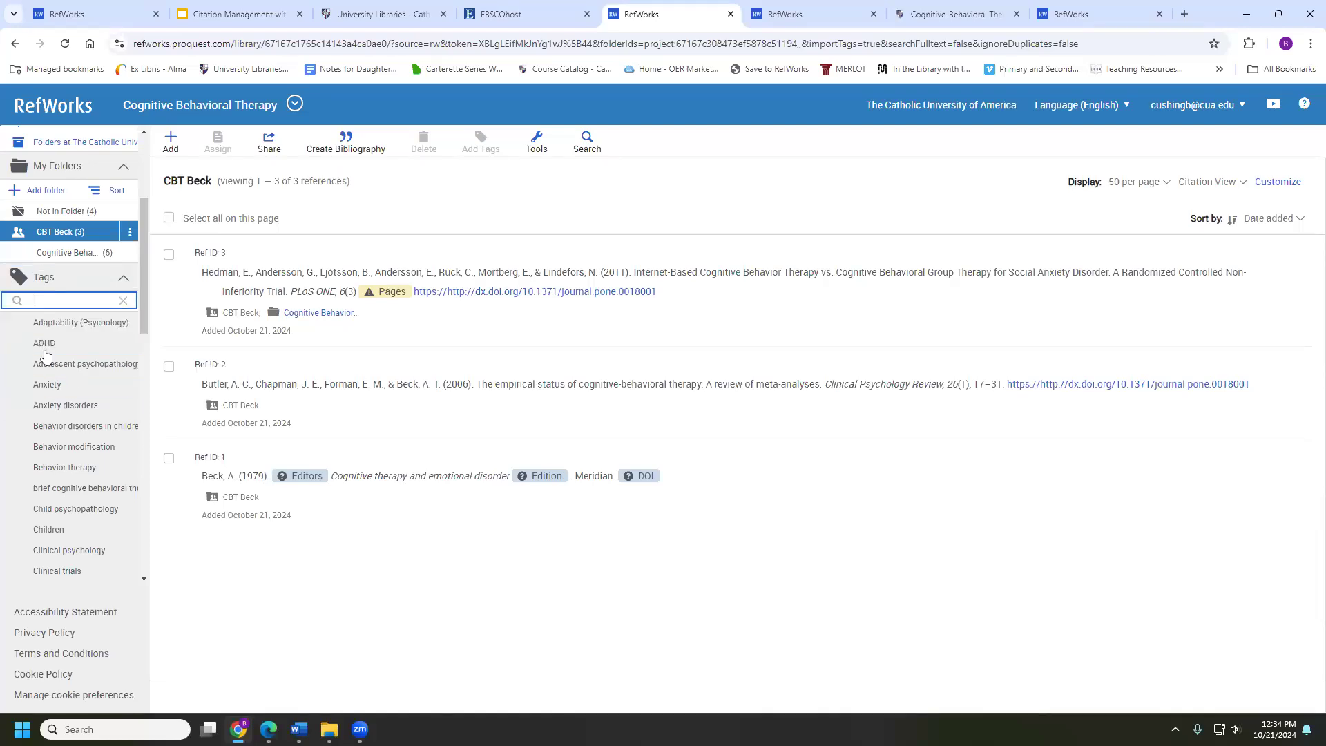
pyautogui.scroll(-6, 54, 357)
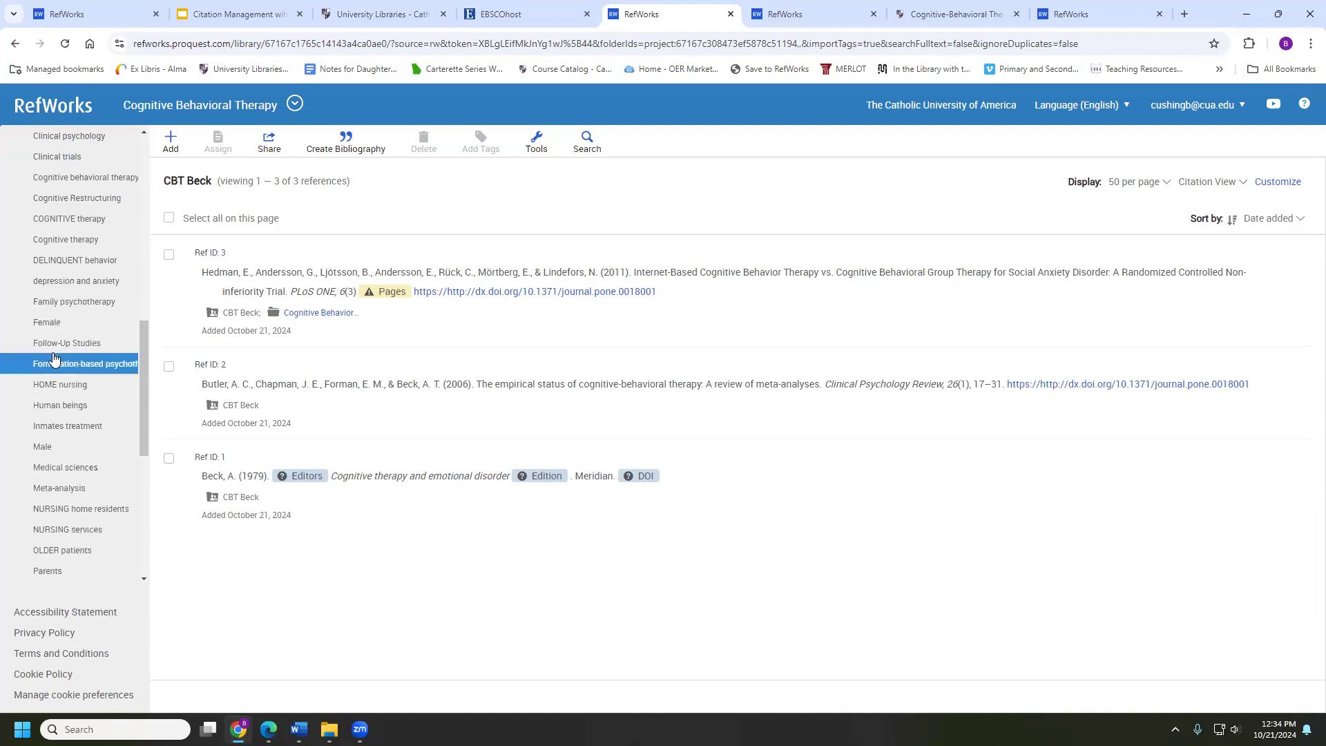
pyautogui.scroll(-3, 54, 357)
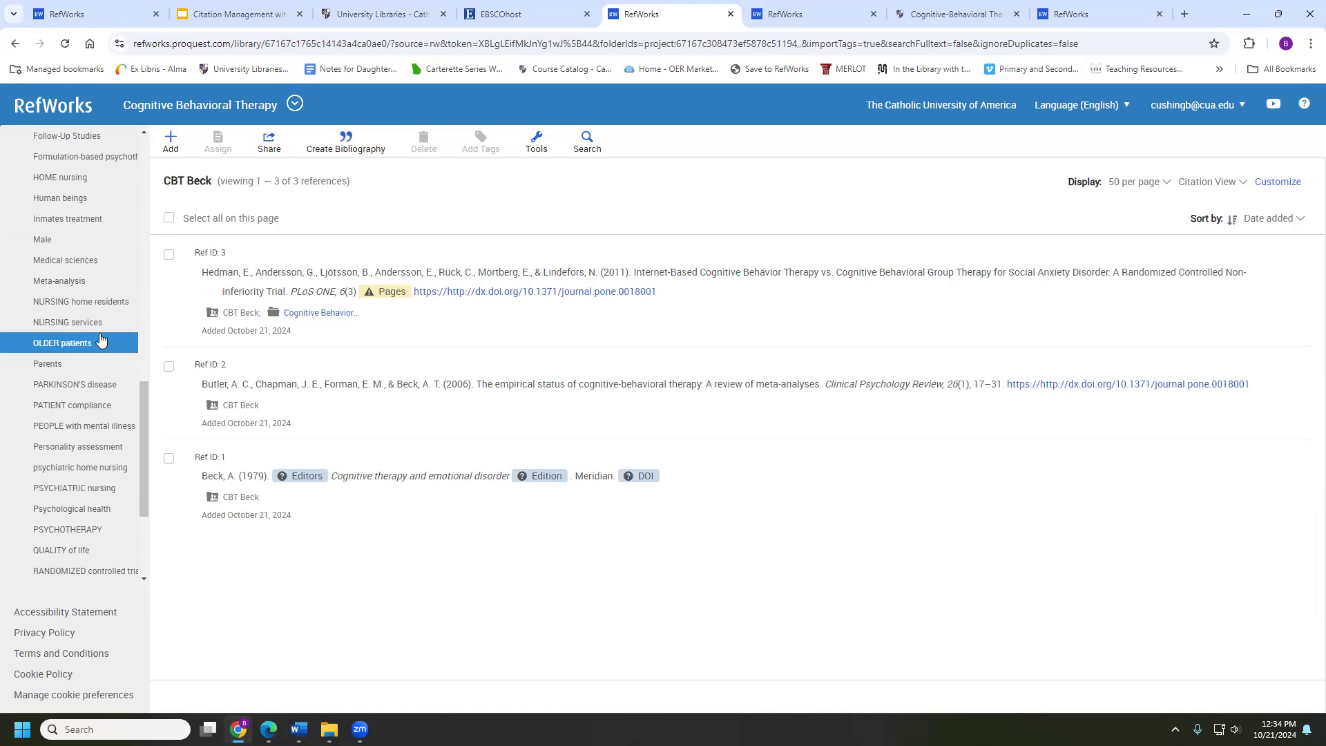
pyautogui.click(107, 321)
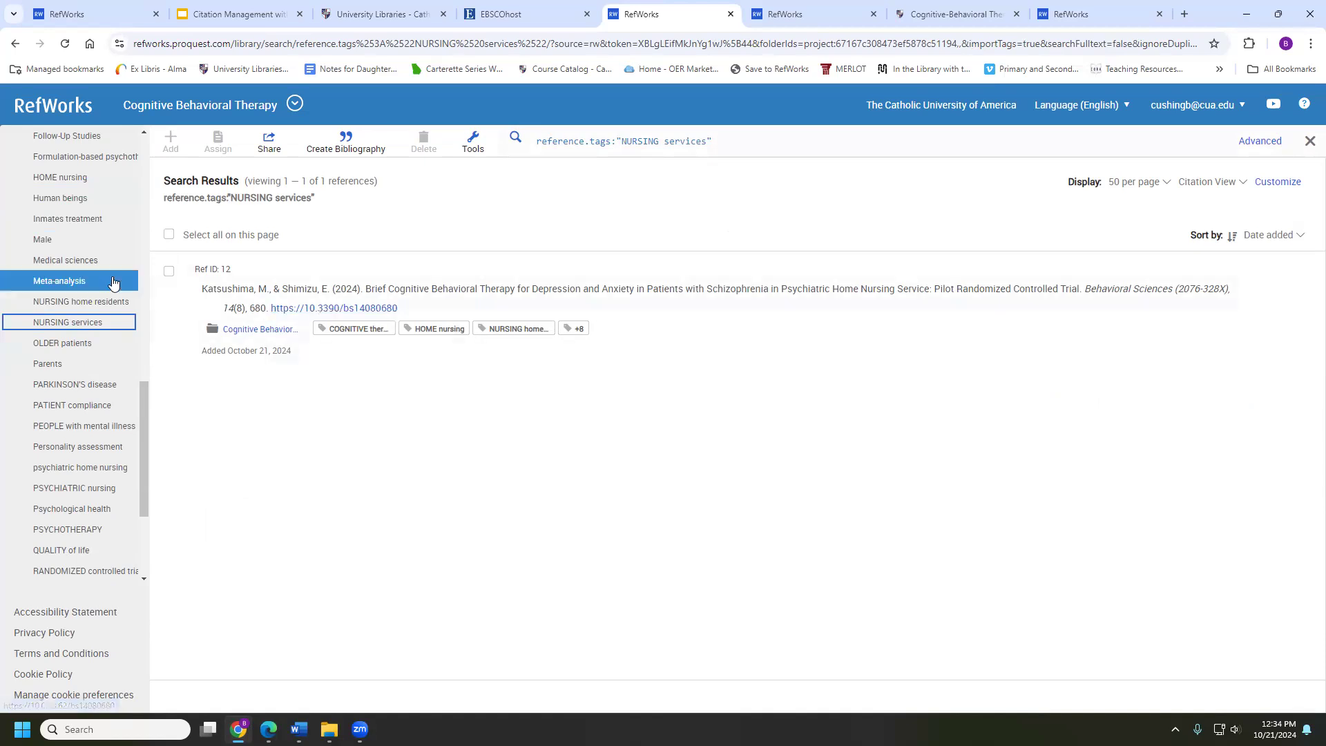
pyautogui.scroll(2, 114, 283)
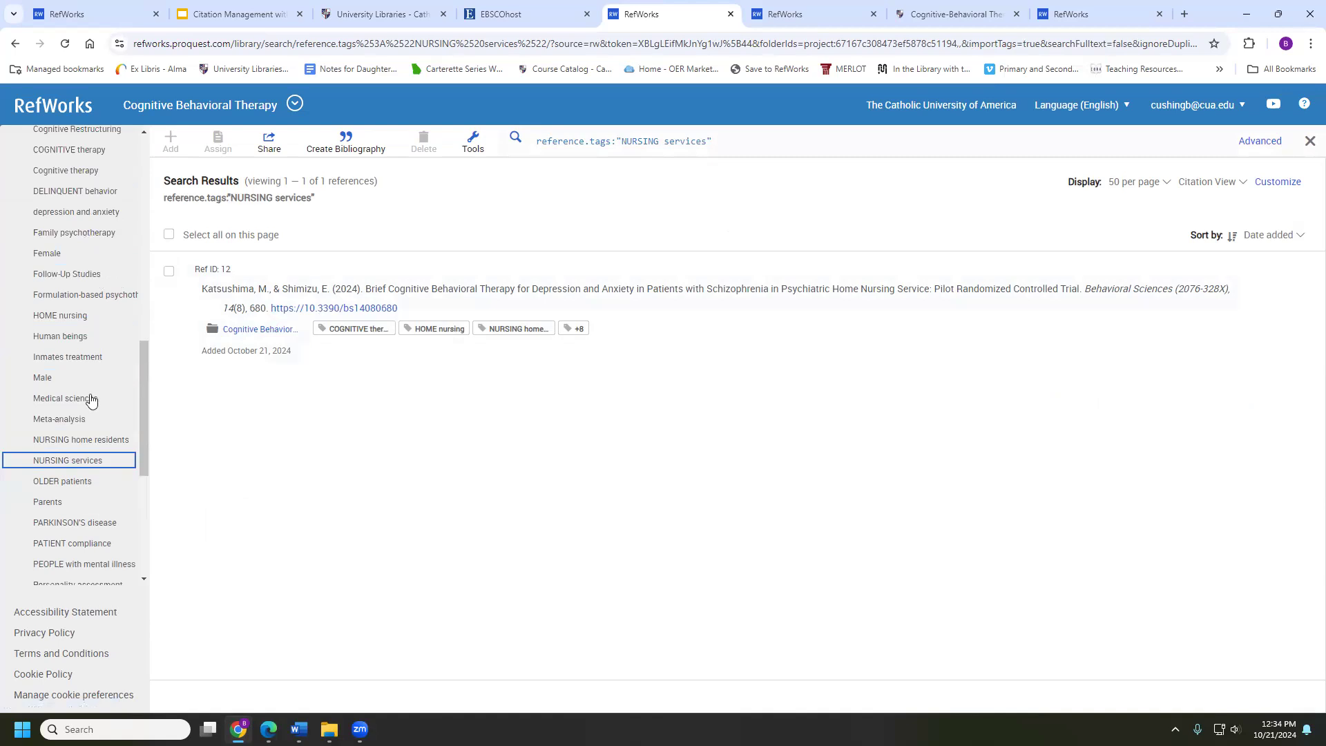
pyautogui.scroll(10, 94, 349)
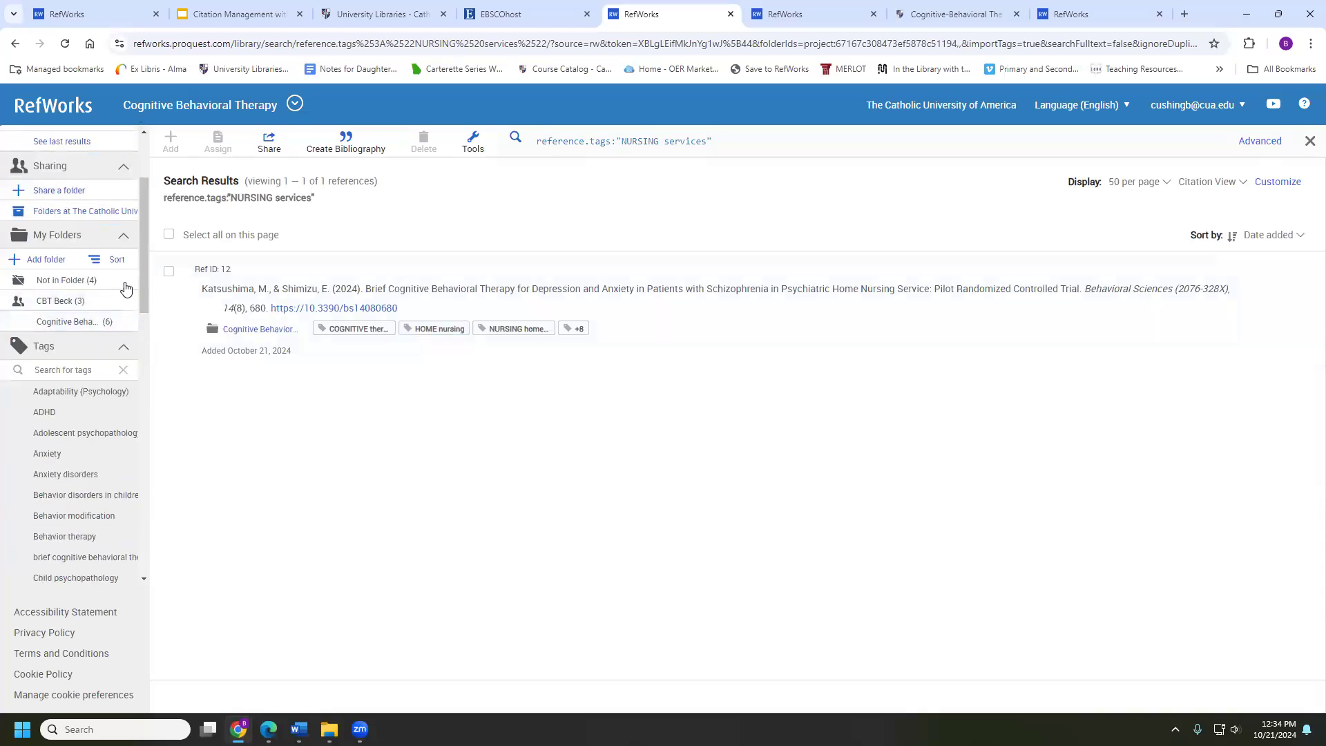
pyautogui.scroll(2, 90, 283)
pyautogui.click(89, 441)
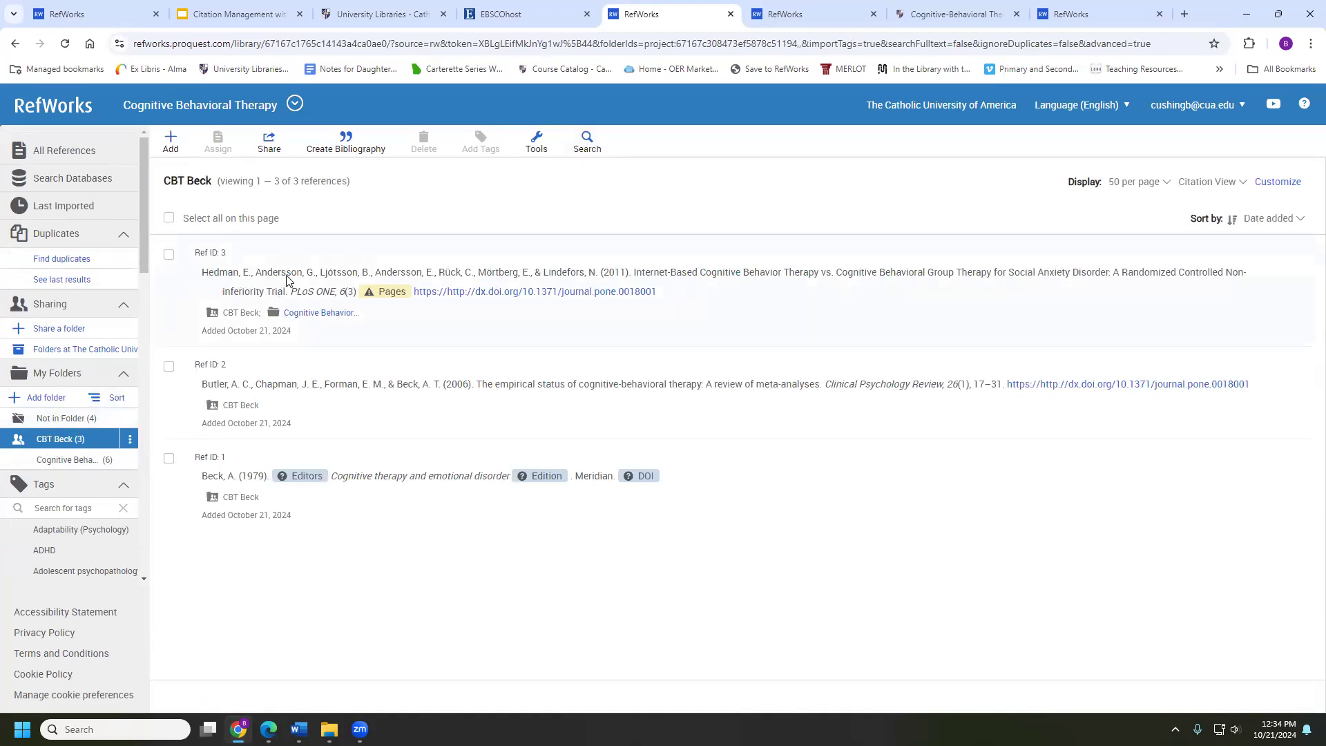
# Add the Test tag to the Hedman et al. (2011) reference and save it
pyautogui.click(240, 280)
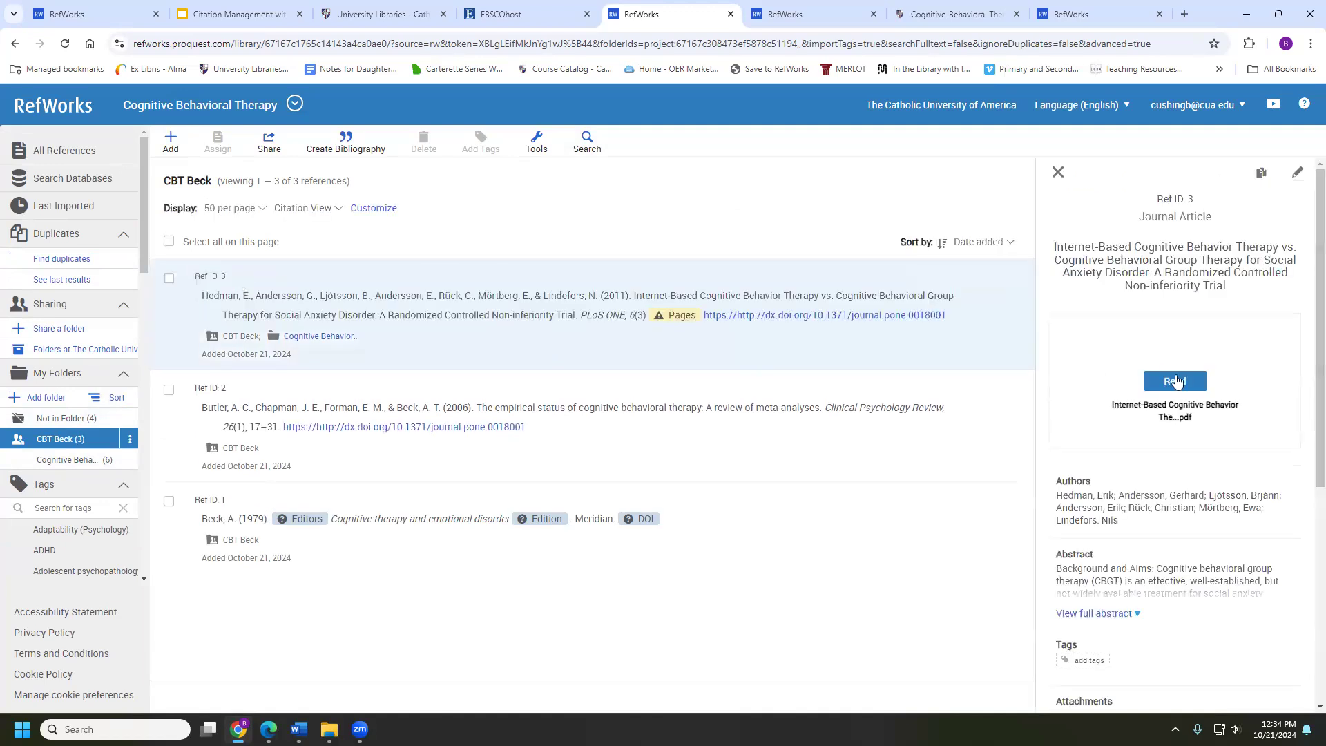
pyautogui.click(1296, 174)
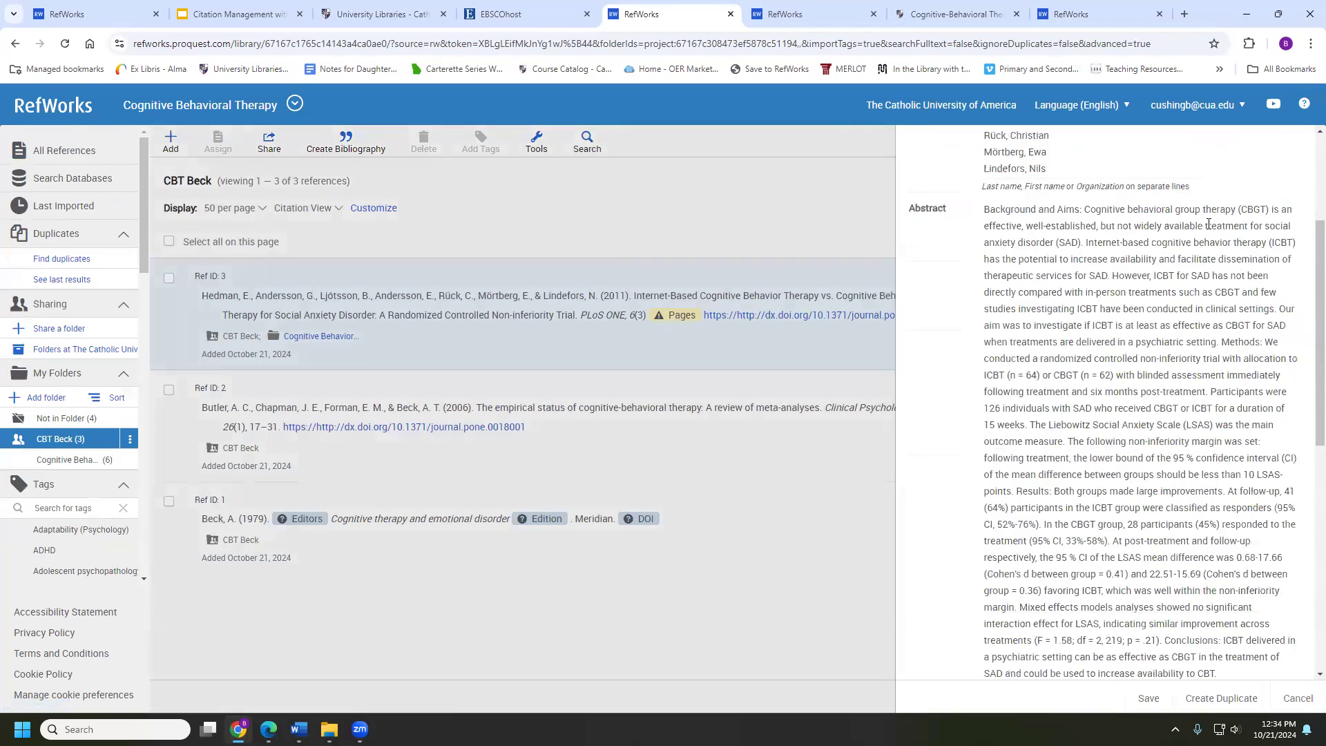
pyautogui.scroll(-6, 988, 414)
pyautogui.click(998, 418)
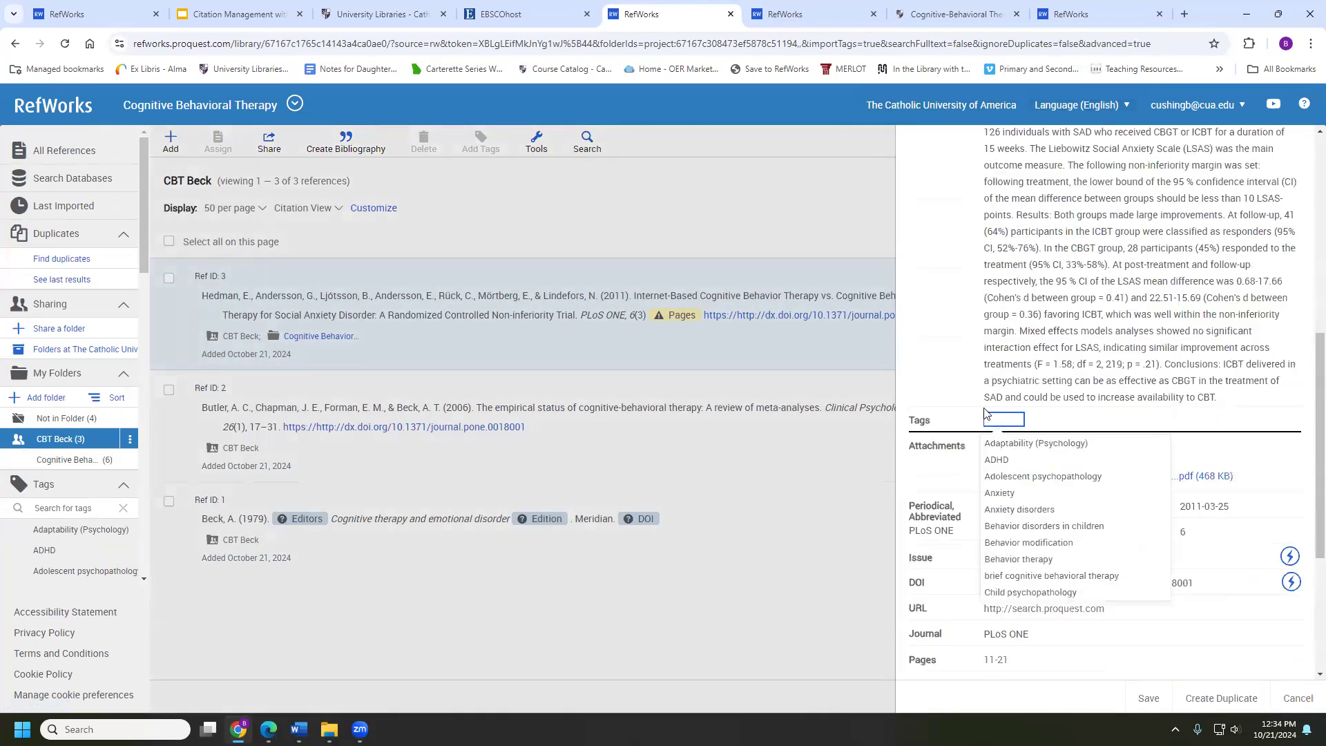
pyautogui.scroll(-2, 995, 482)
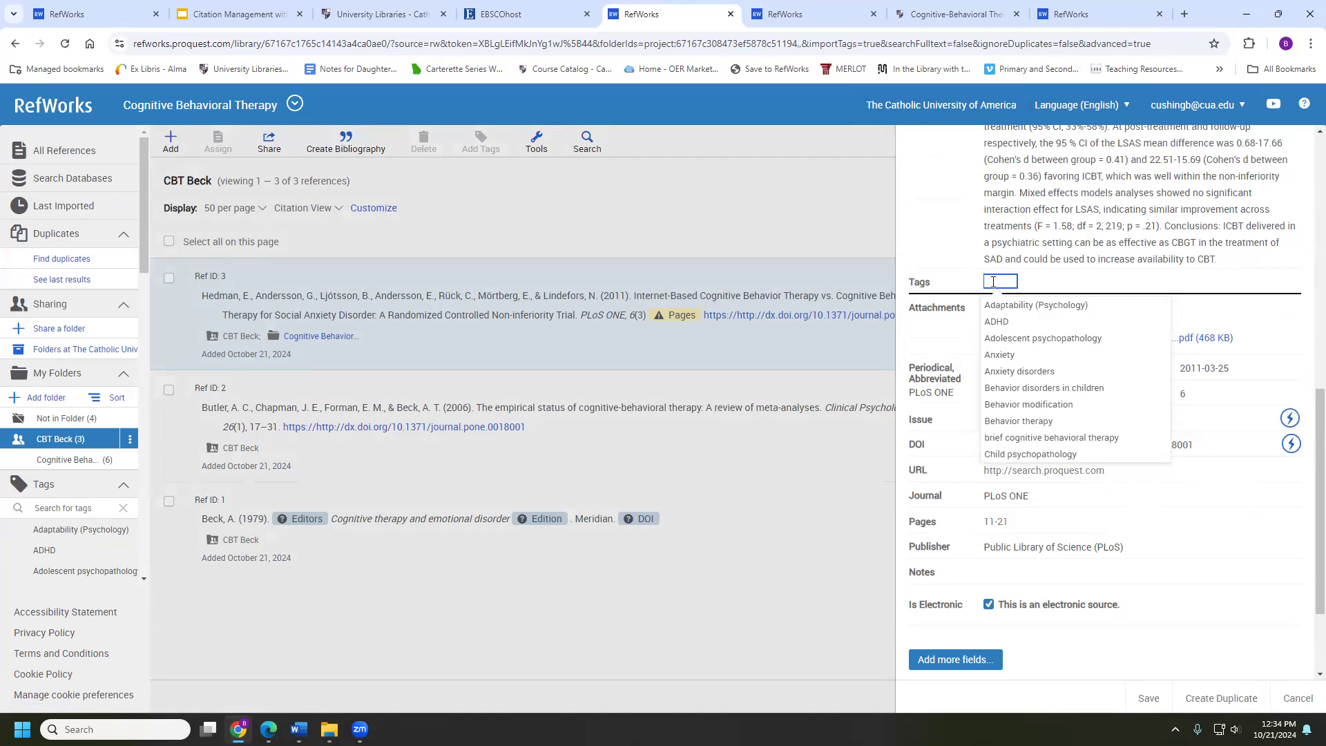
pyautogui.write('Test')
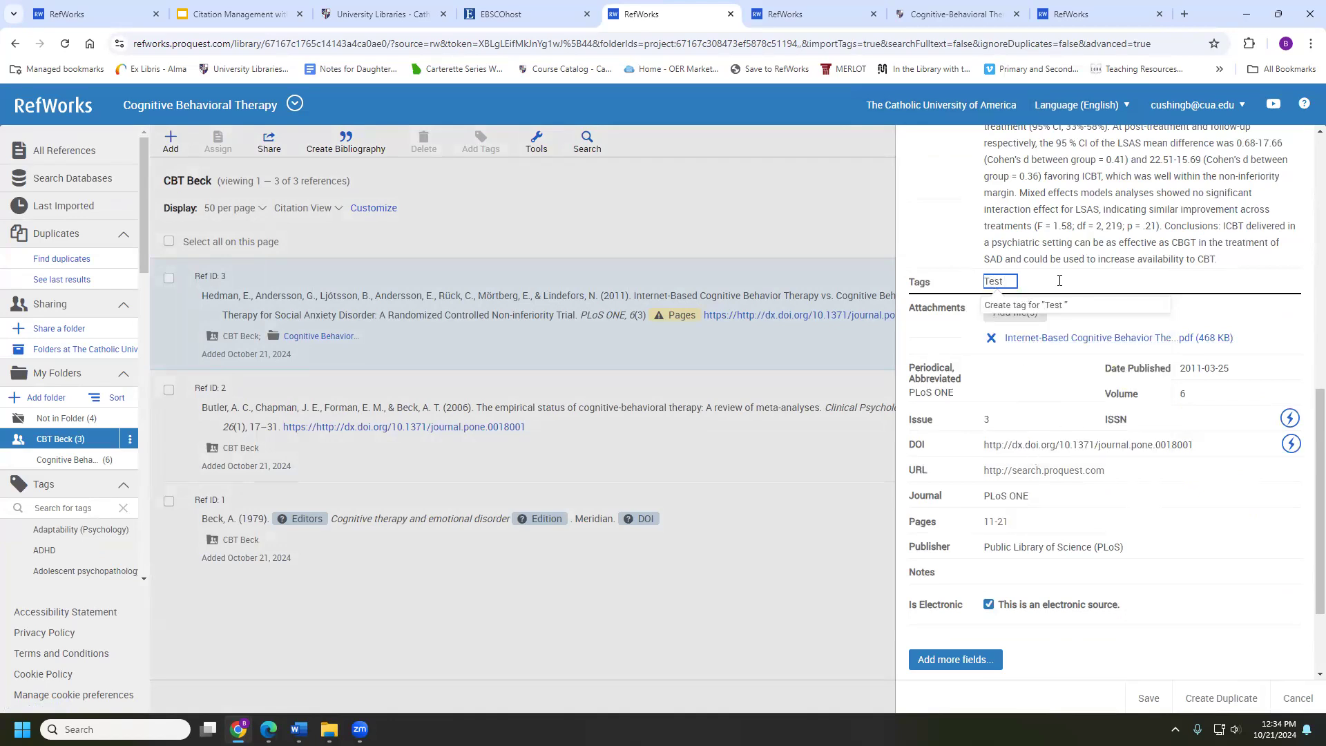
pyautogui.click(1148, 700)
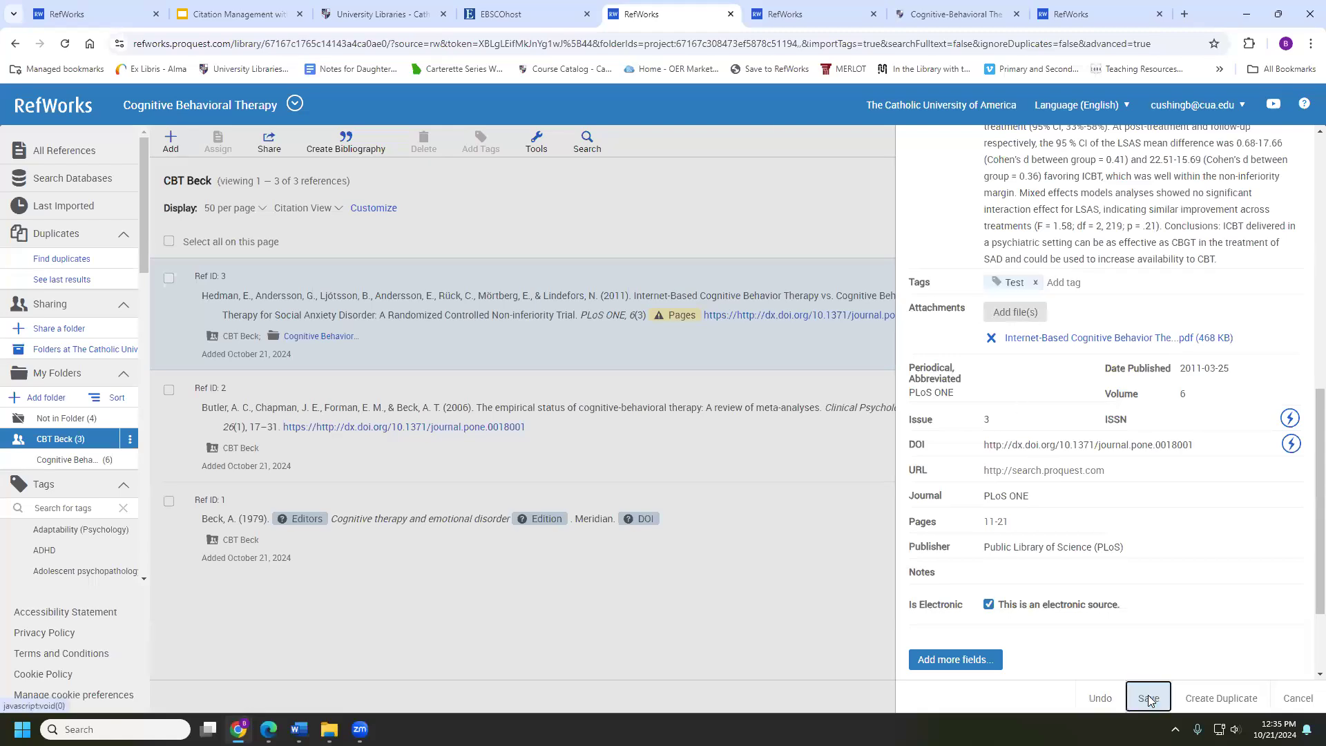
# Add the Test tag to the Butler et al. (2006) reference and save it
pyautogui.click(490, 410)
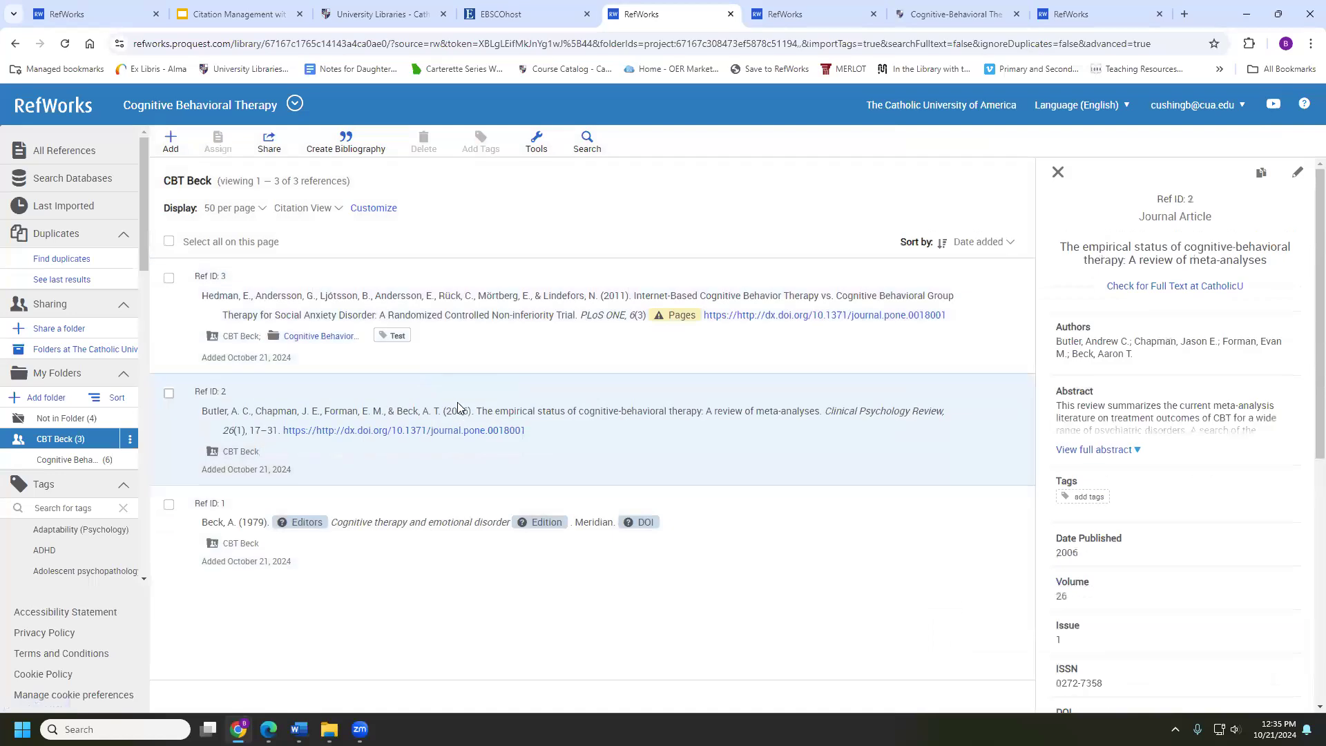
pyautogui.click(1297, 172)
pyautogui.scroll(-2, 989, 241)
pyautogui.scroll(10, 989, 243)
pyautogui.scroll(-5, 997, 386)
pyautogui.scroll(5, 998, 390)
pyautogui.scroll(-5, 1003, 412)
pyautogui.scroll(-3, 1001, 412)
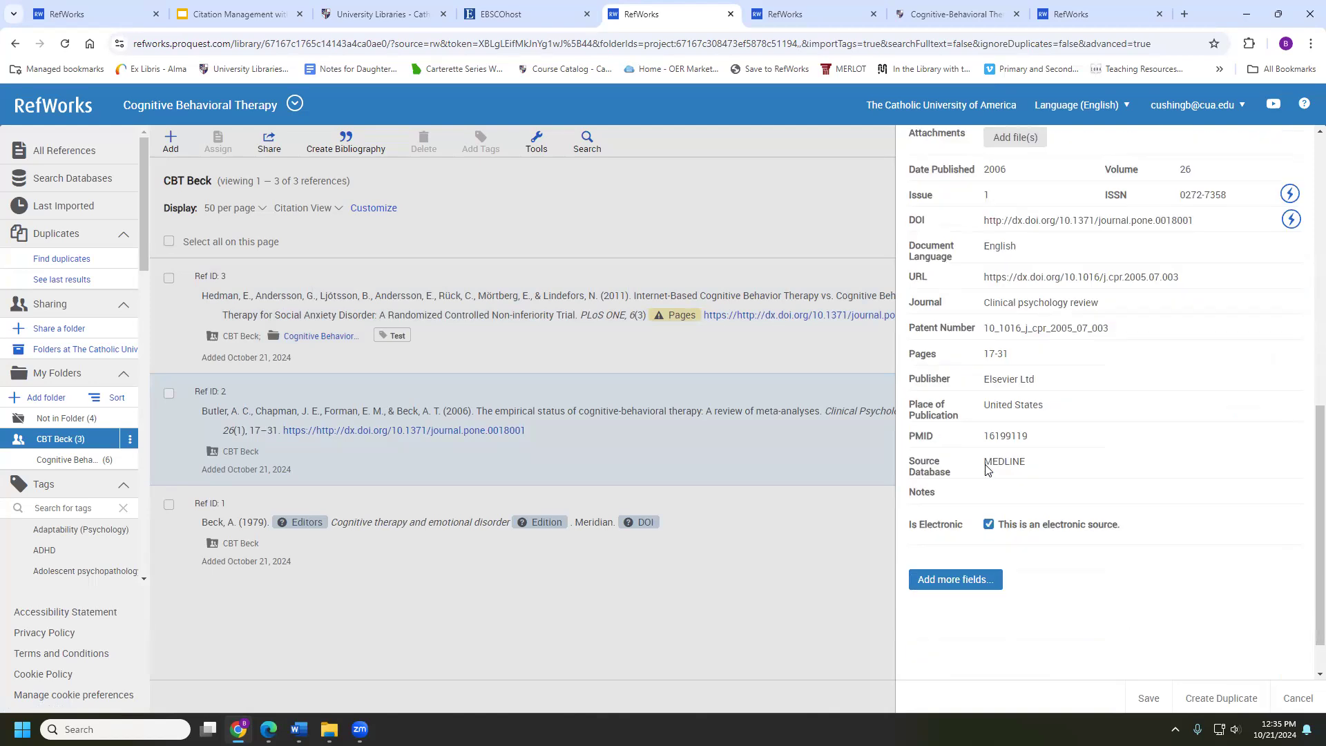
pyautogui.scroll(2, 984, 465)
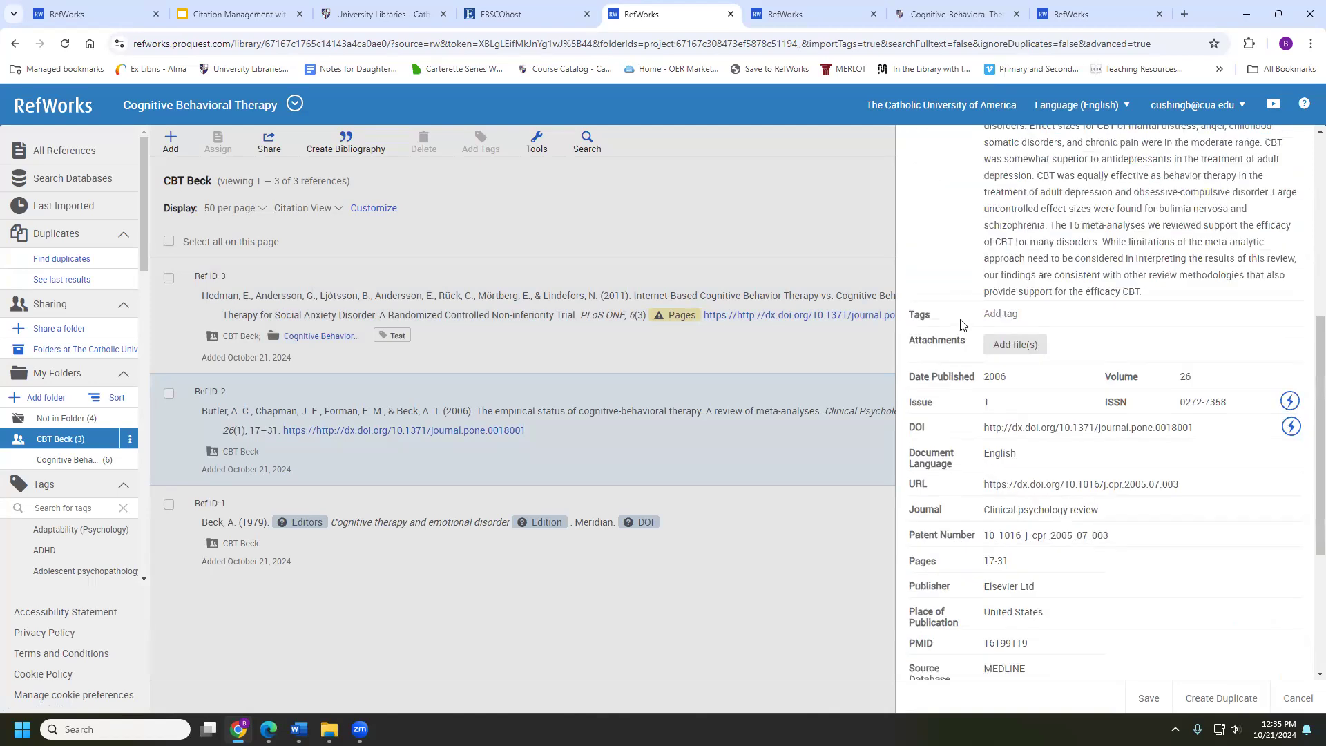
pyautogui.click(995, 317)
pyautogui.write('Test')
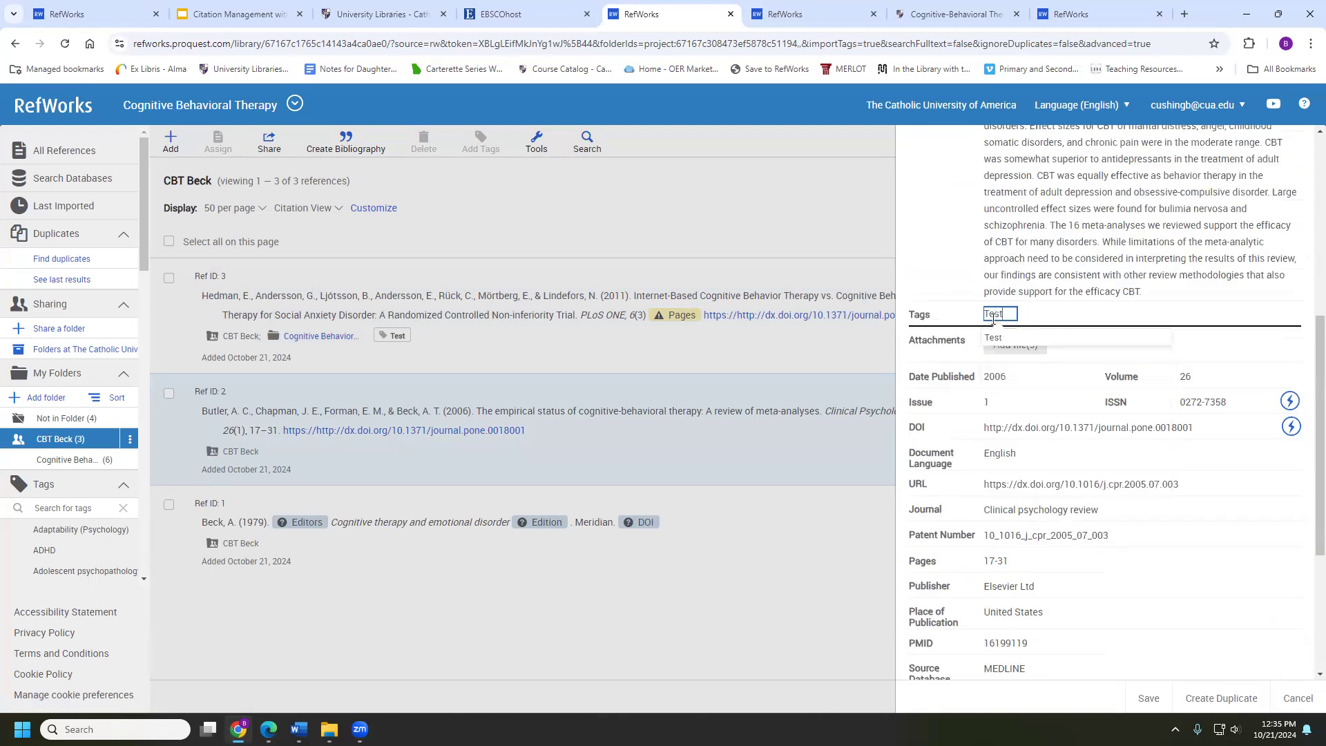
pyautogui.click(997, 337)
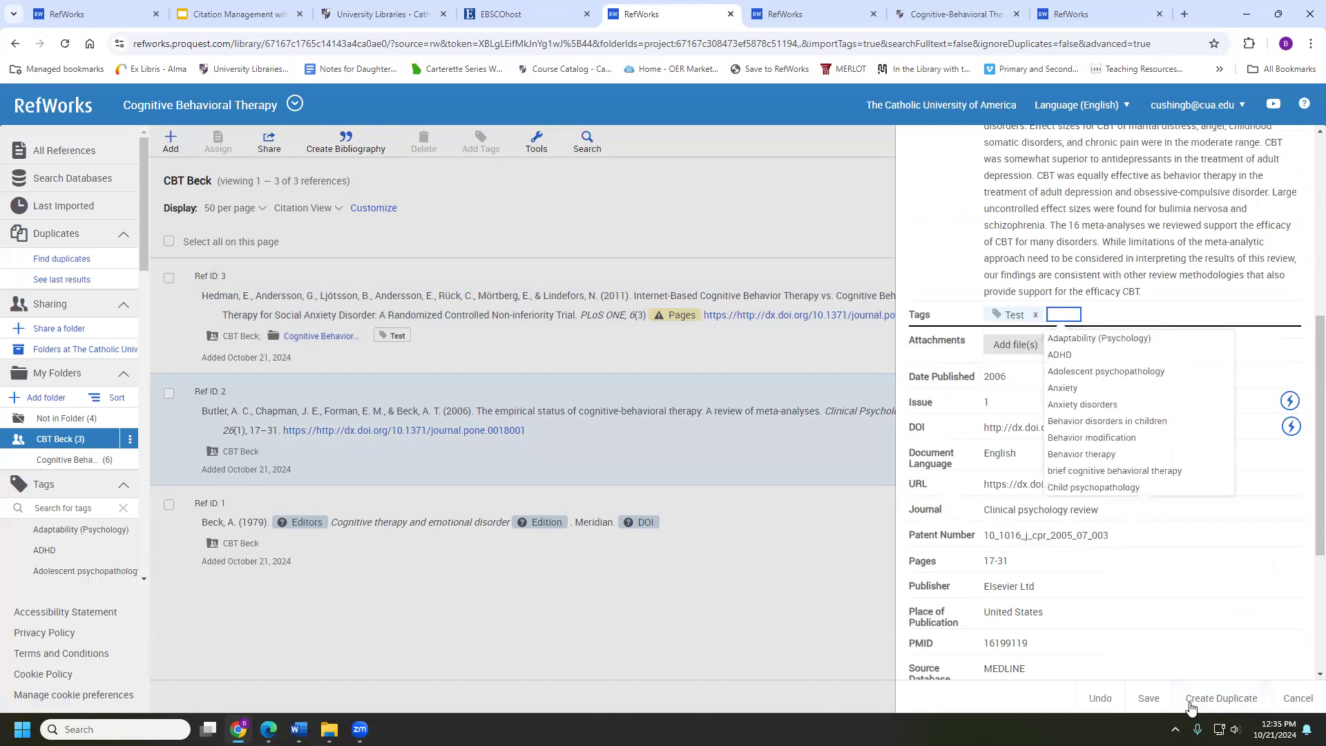
pyautogui.click(1152, 698)
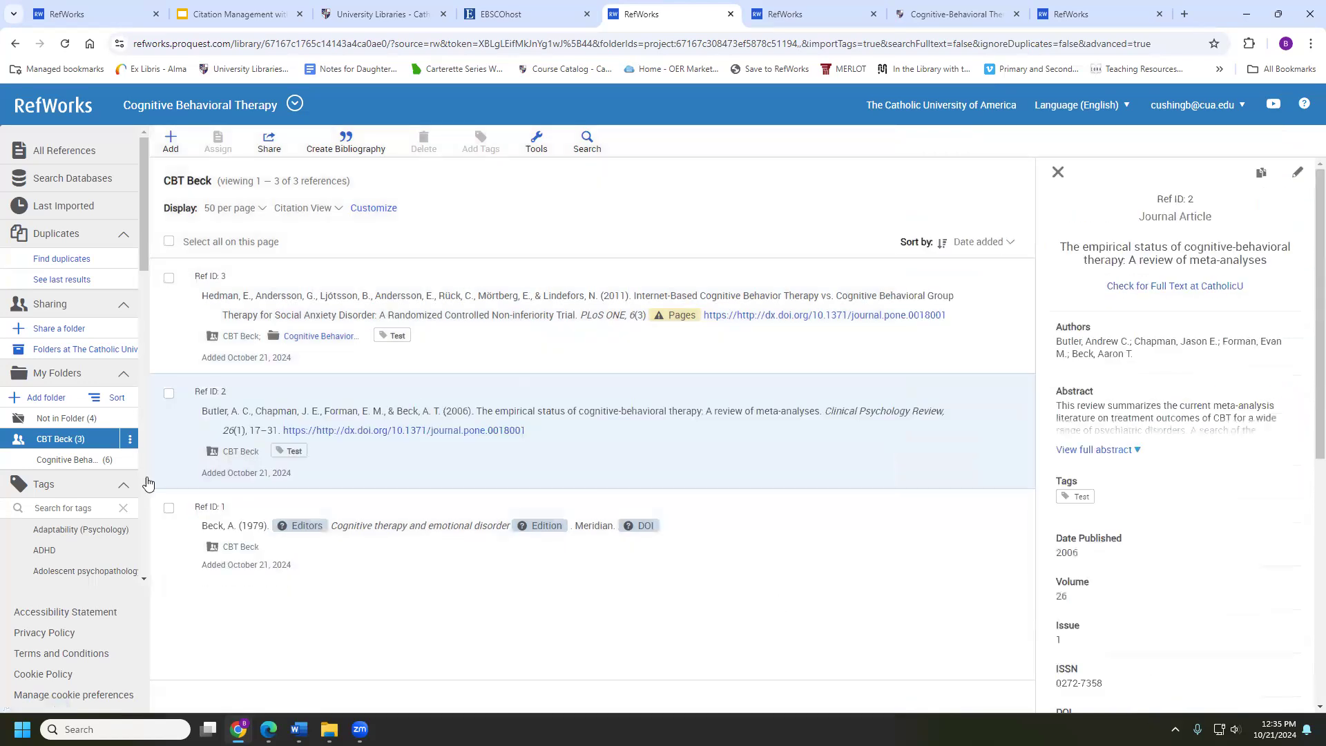
pyautogui.scroll(-1, 71, 507)
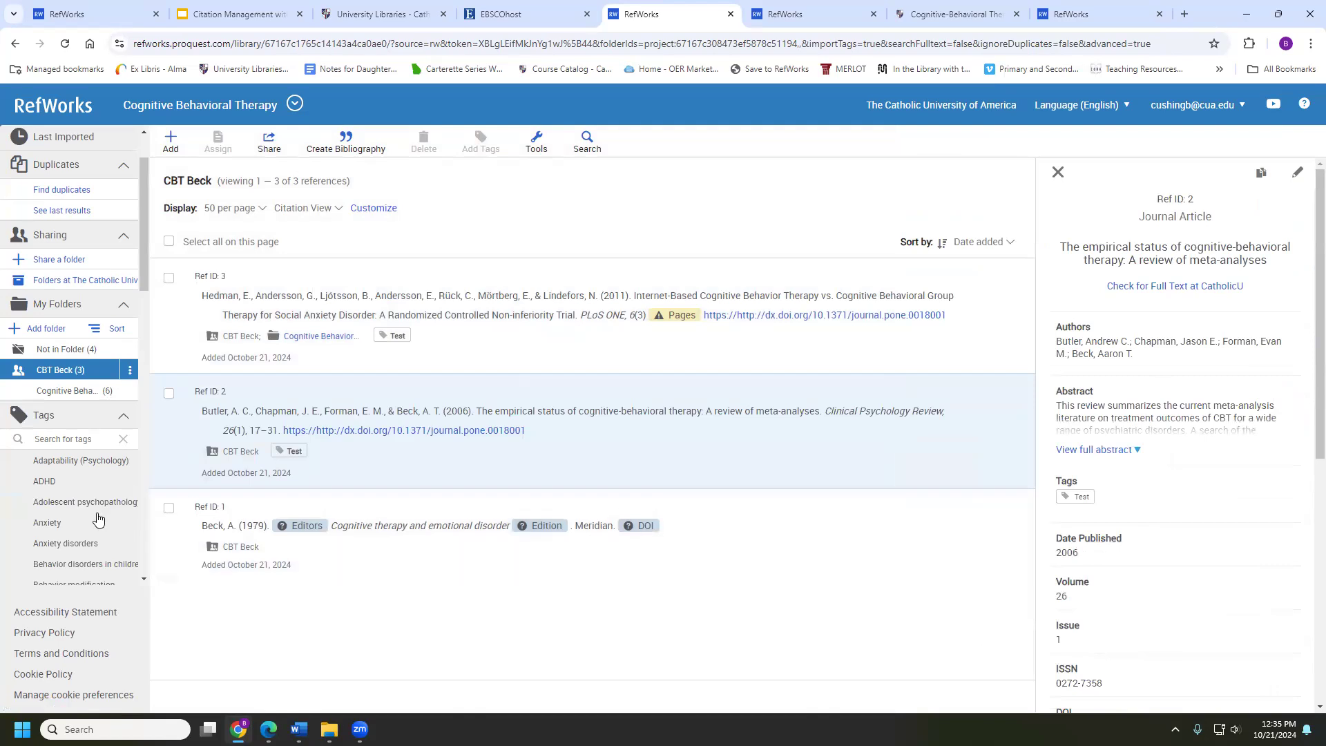
pyautogui.scroll(-4, 98, 521)
pyautogui.scroll(-10, 97, 522)
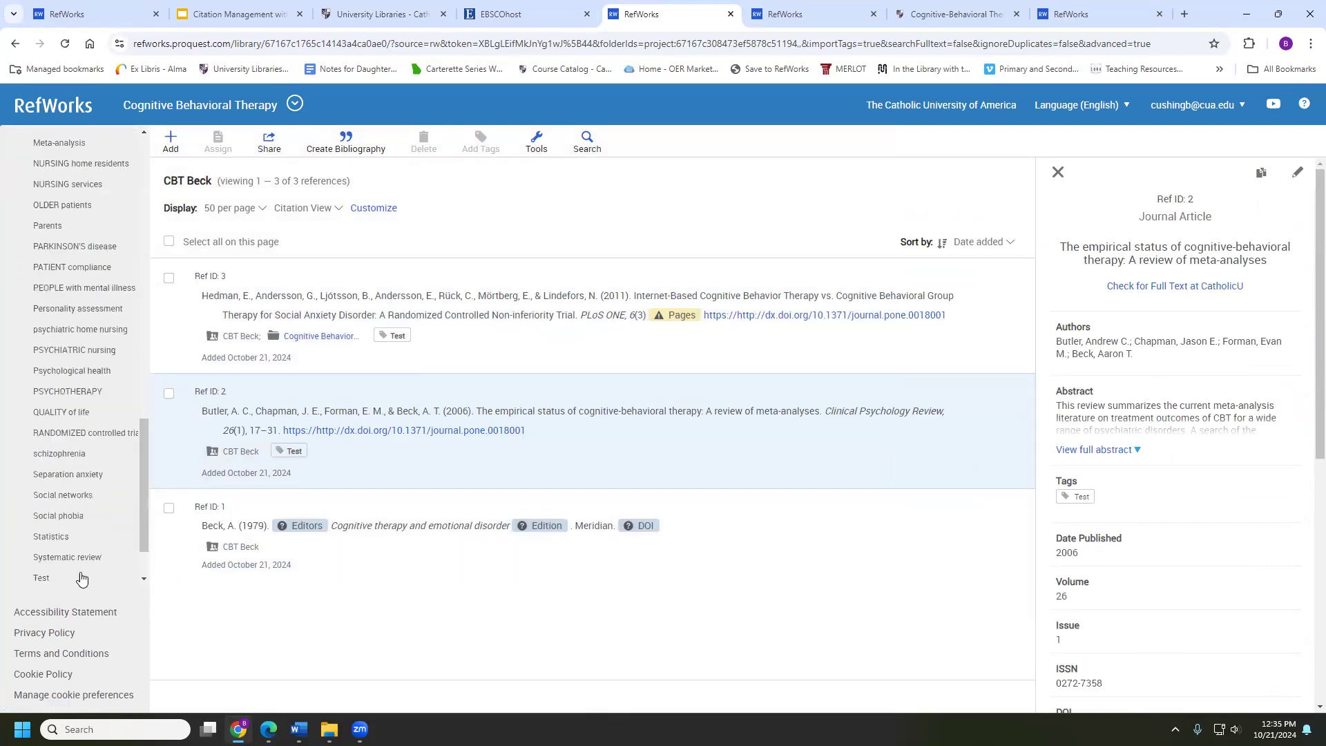
# Filter by the Test tag to see Ref IDs 2 and 3, then return to All References (12)
pyautogui.click(27, 581)
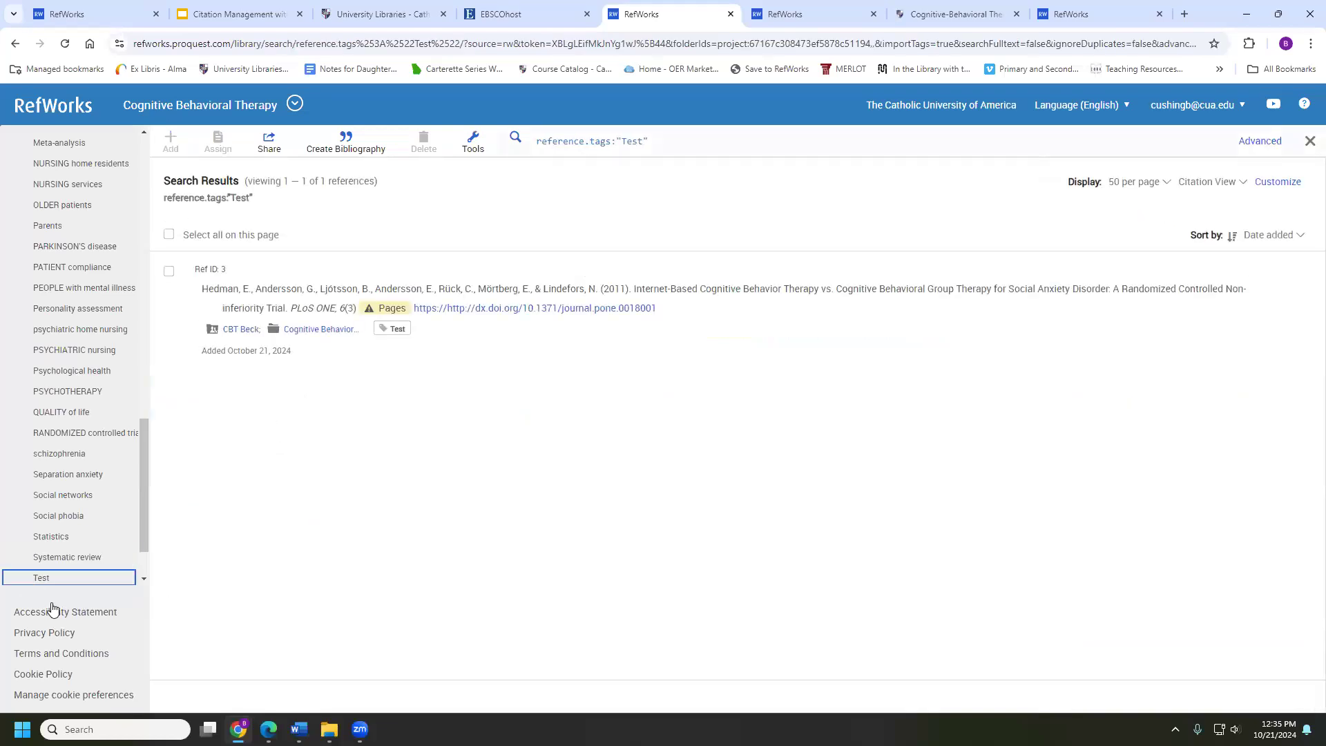
pyautogui.click(56, 581)
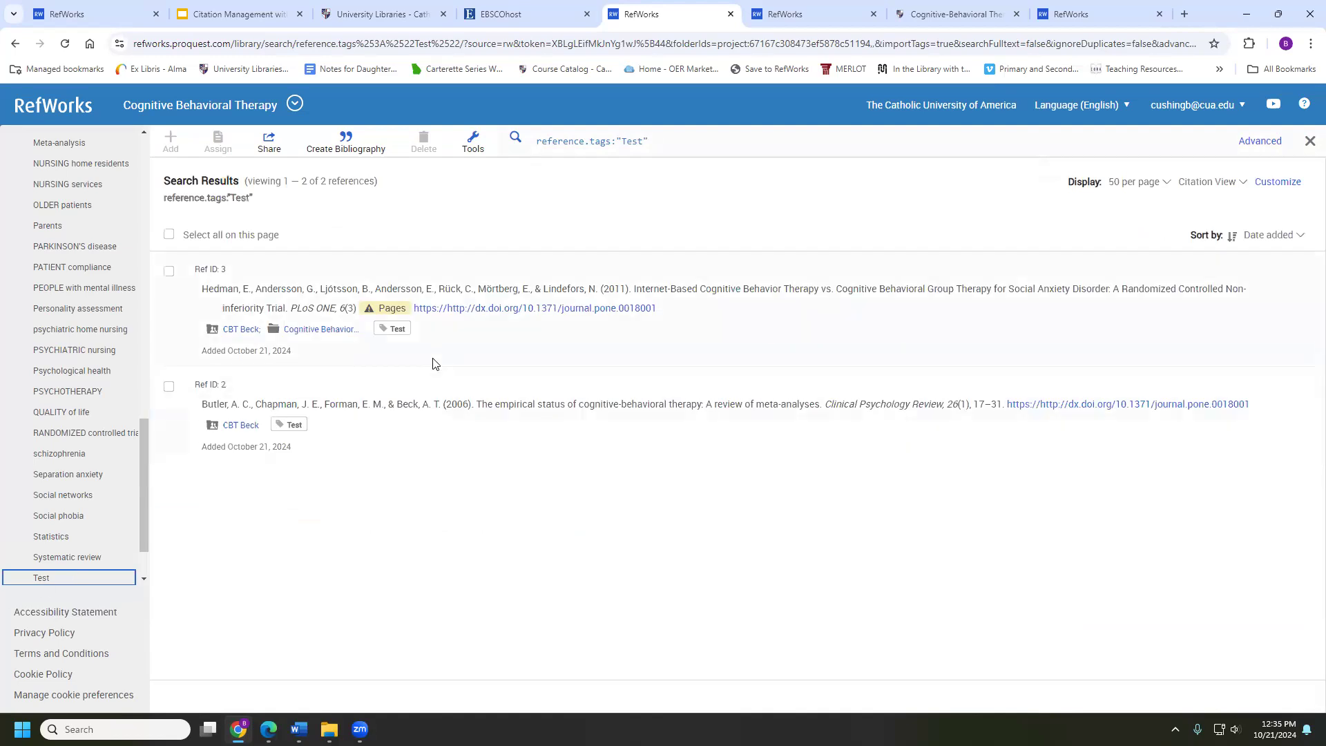
pyautogui.scroll(15, 105, 352)
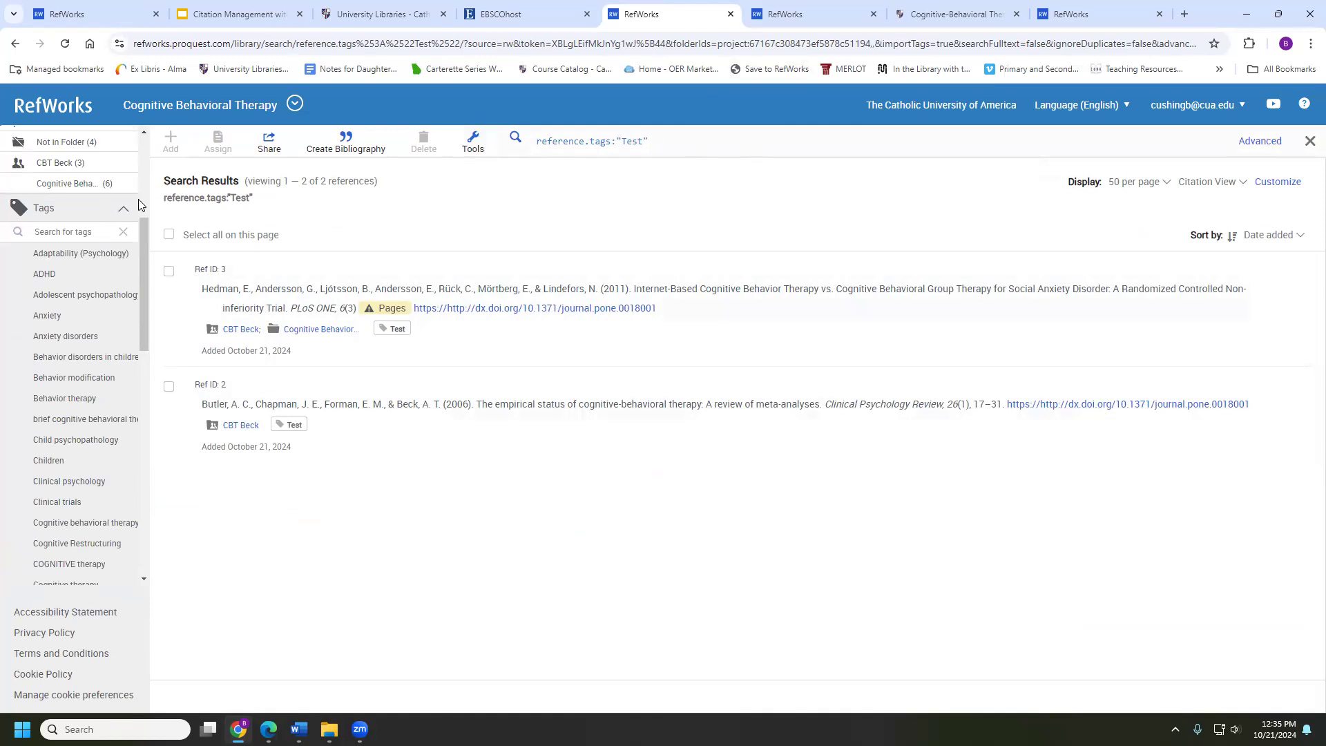
pyautogui.scroll(3, 69, 207)
pyautogui.scroll(2, 53, 153)
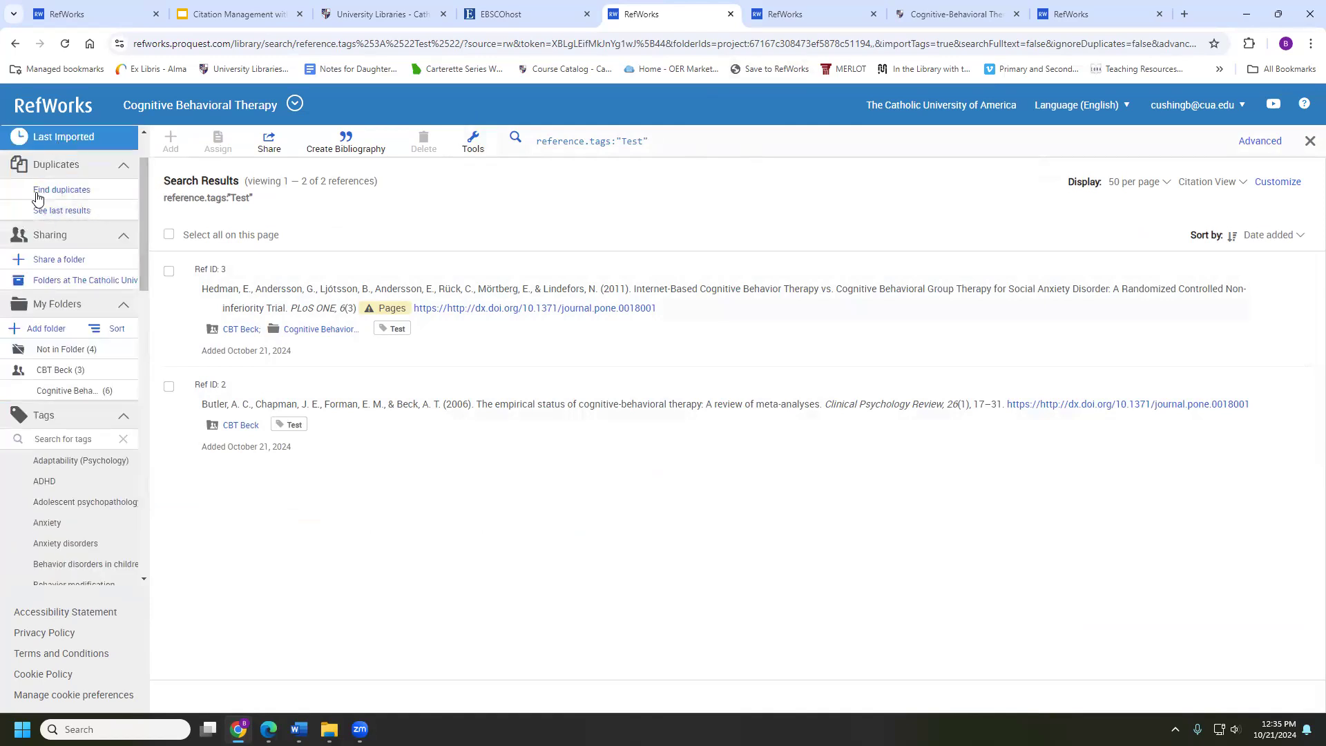
pyautogui.click(65, 149)
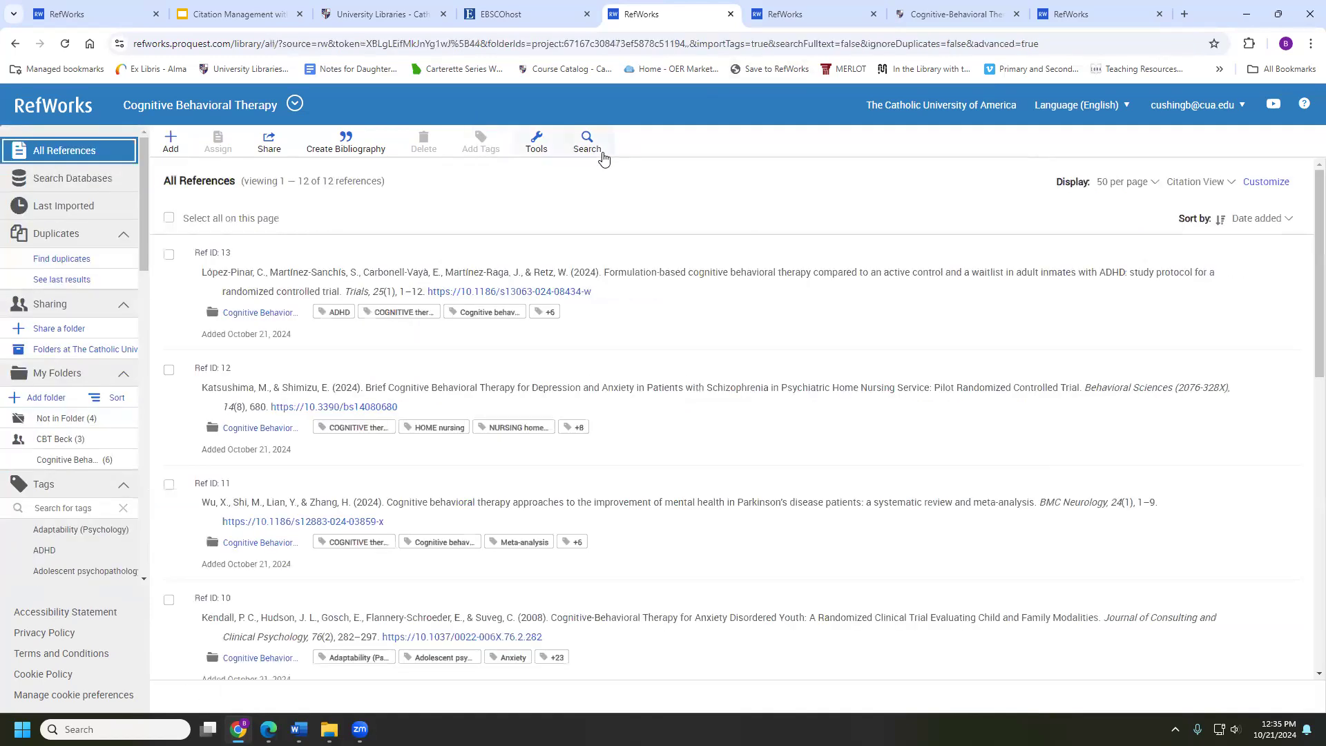
pyautogui.click(591, 135)
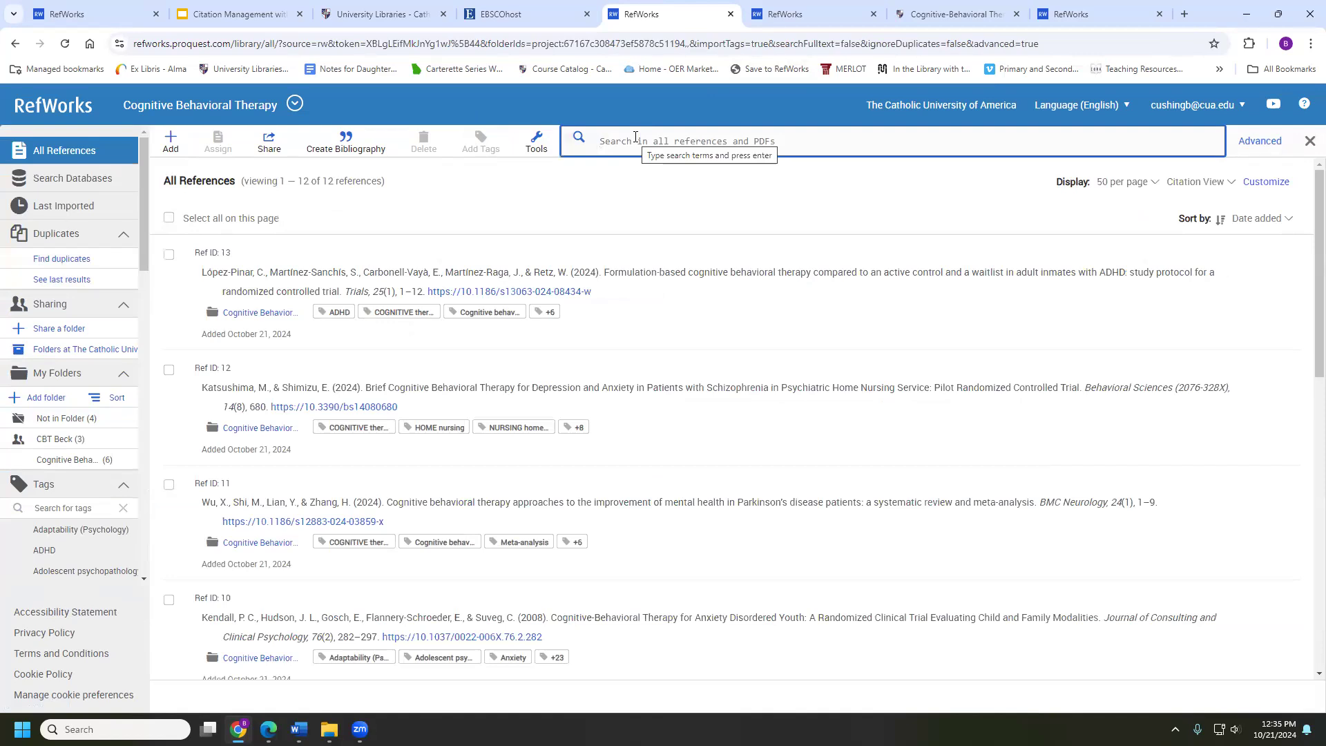
pyautogui.write('test')
pyautogui.press('Return')
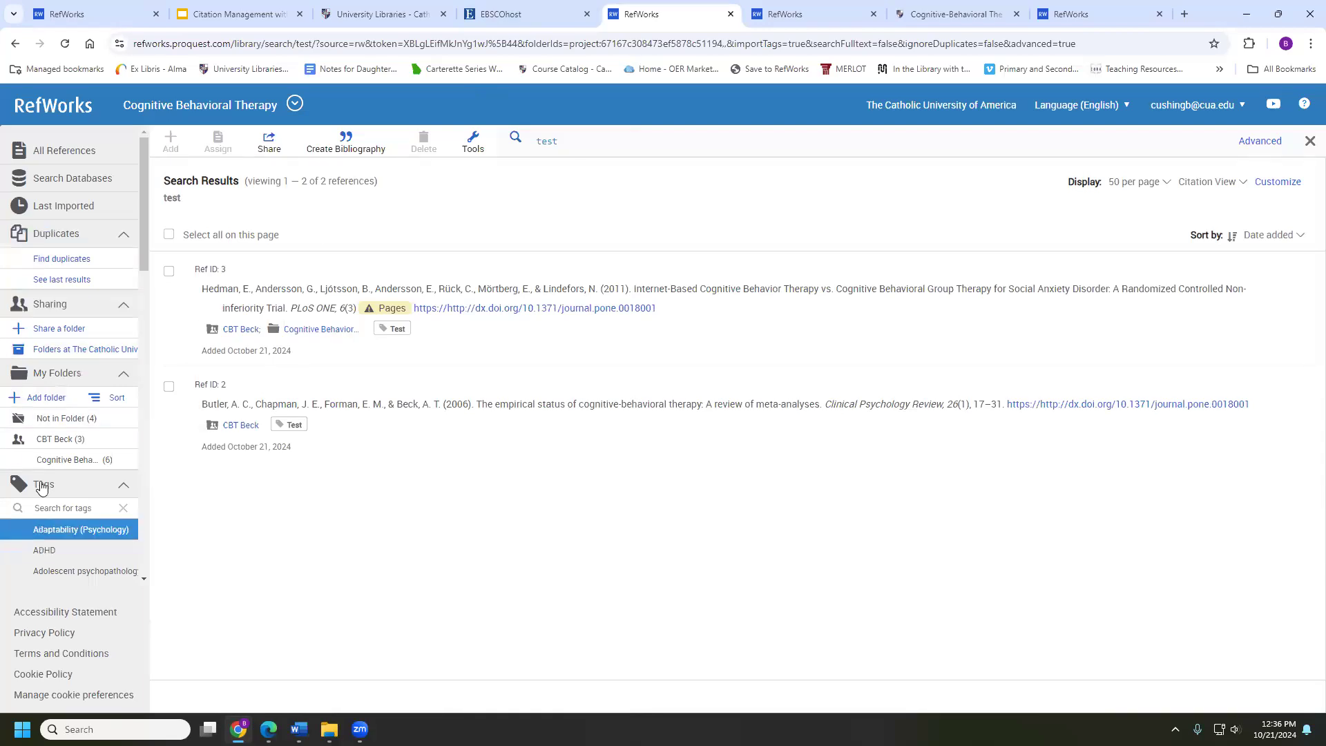
pyautogui.click(93, 148)
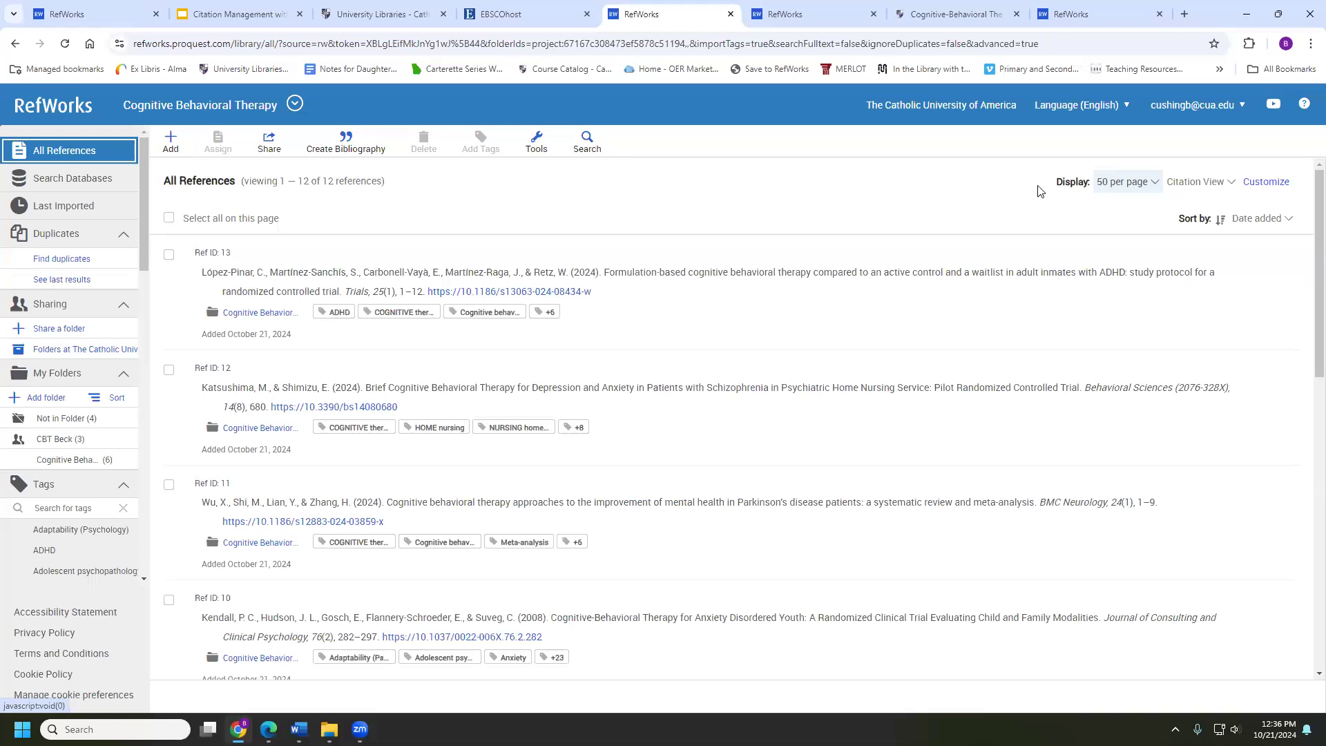
# Switch the reference list from Normal View to Full View, showing abstracts, folders and tags
pyautogui.click(1143, 190)
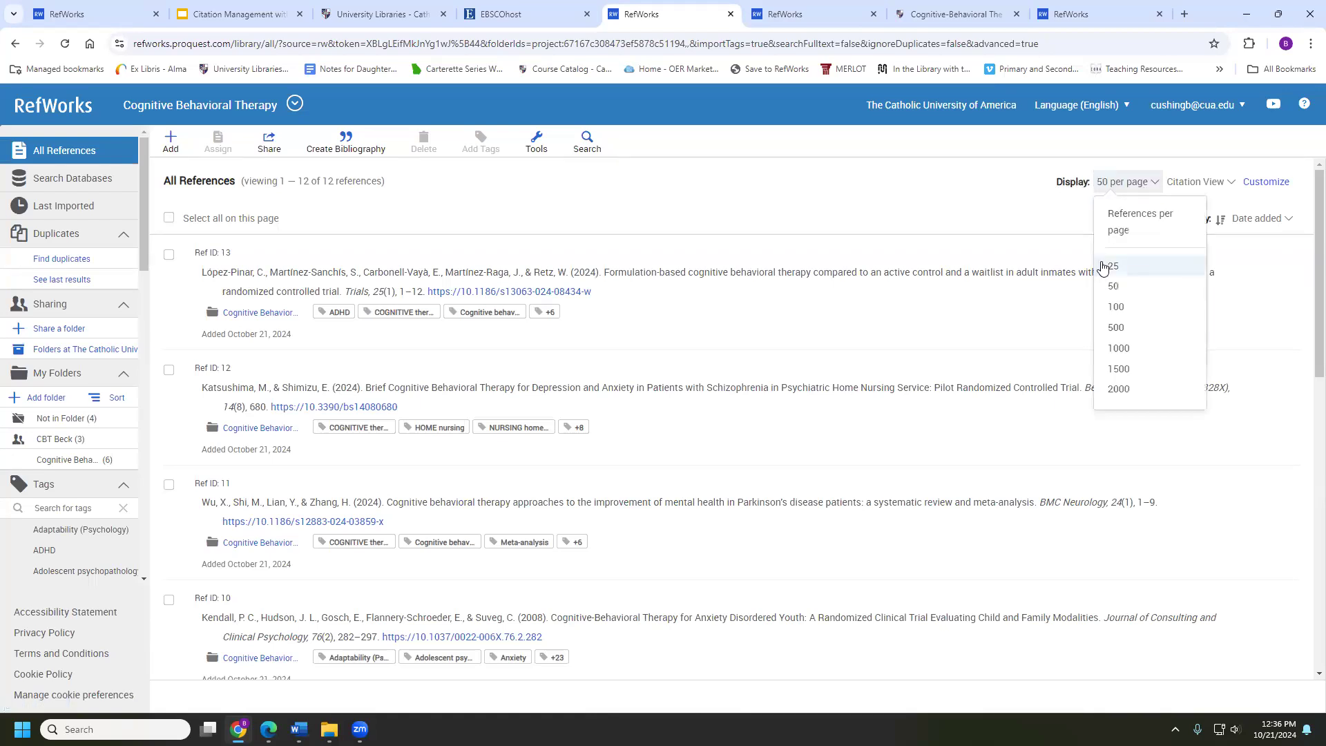
pyautogui.click(992, 215)
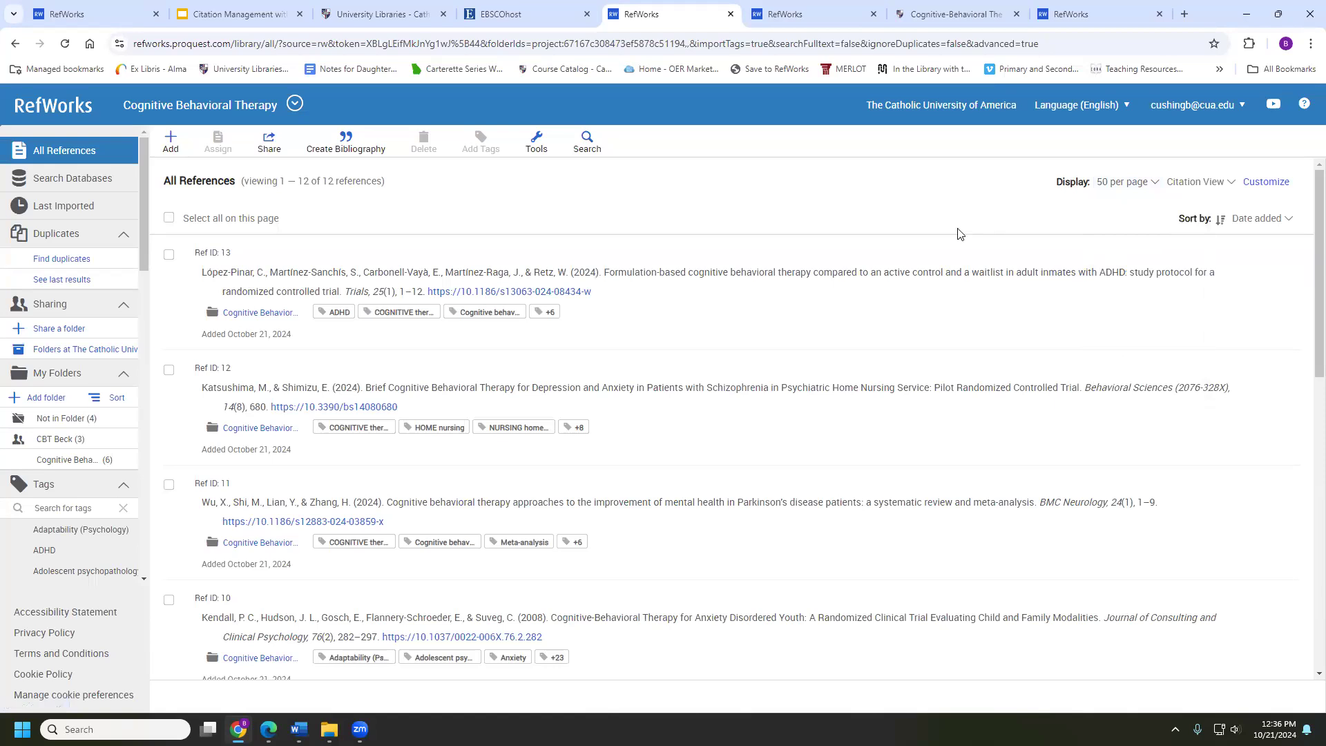
pyautogui.click(1228, 185)
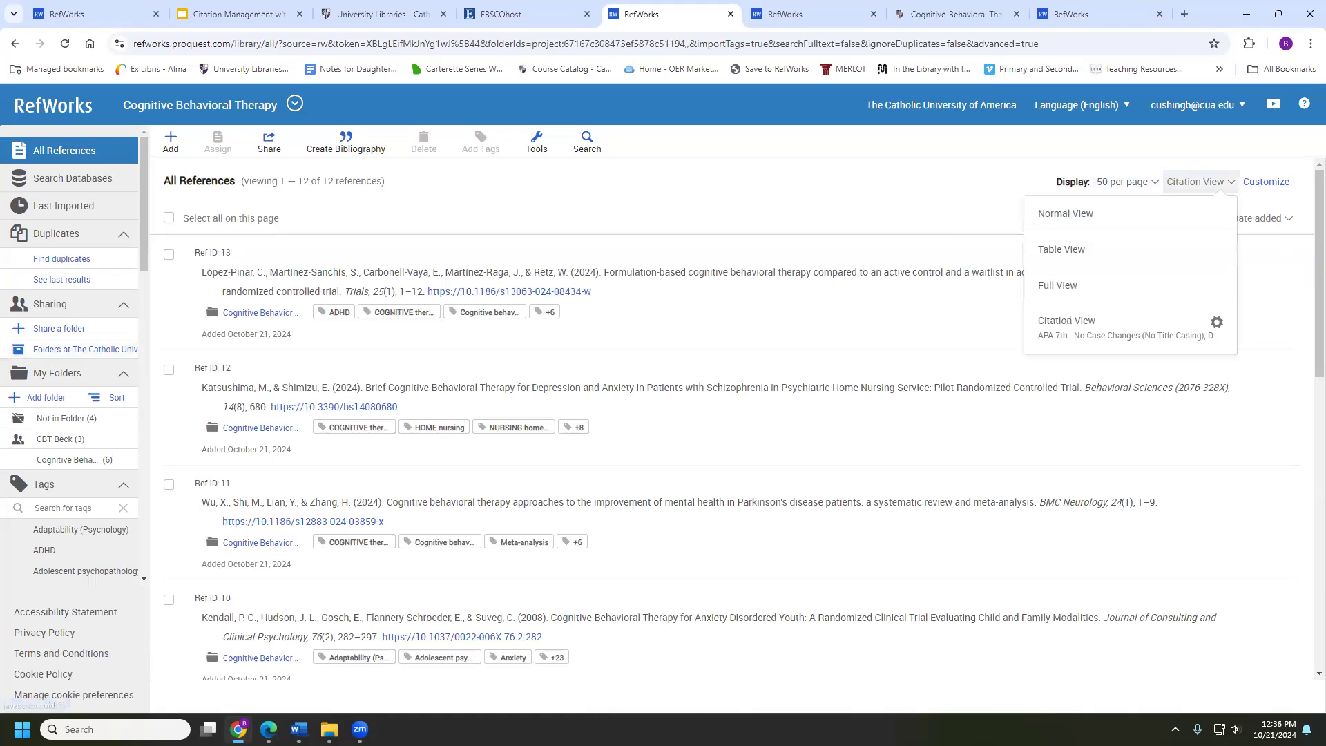
pyautogui.click(1133, 216)
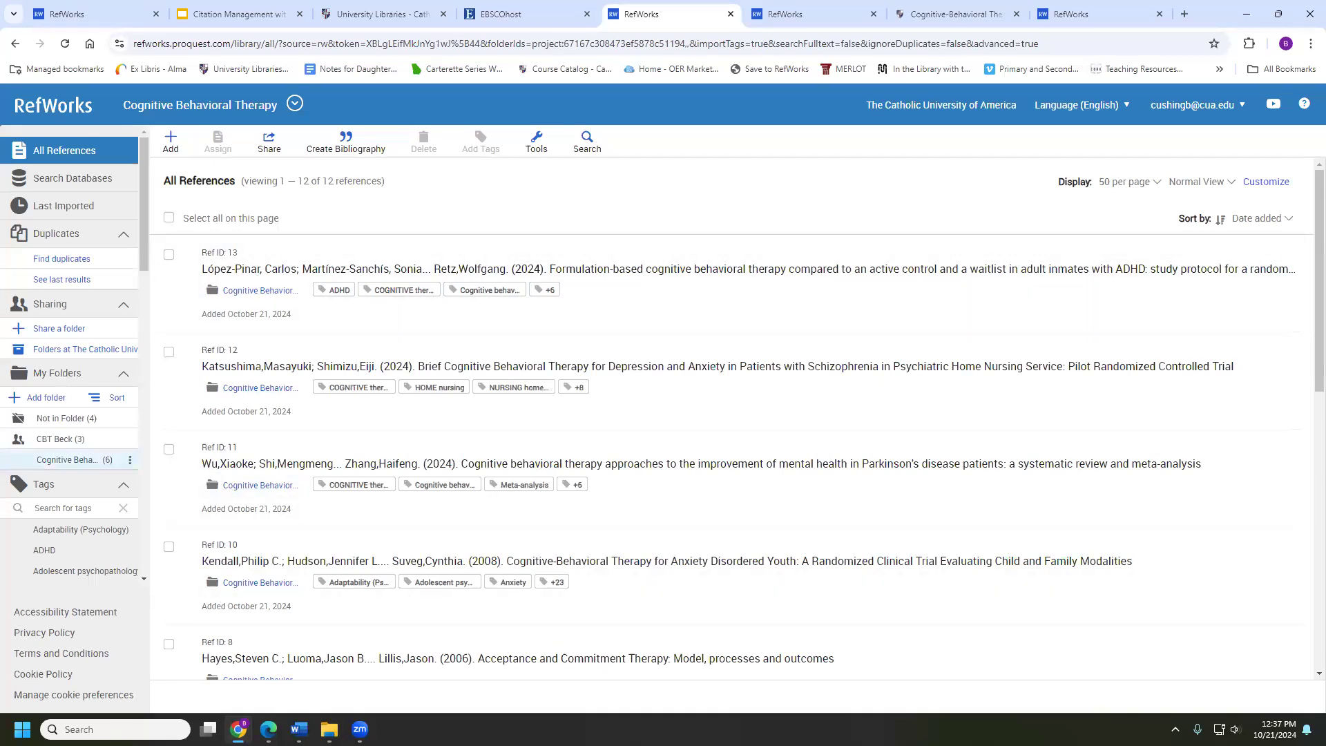
pyautogui.click(1200, 184)
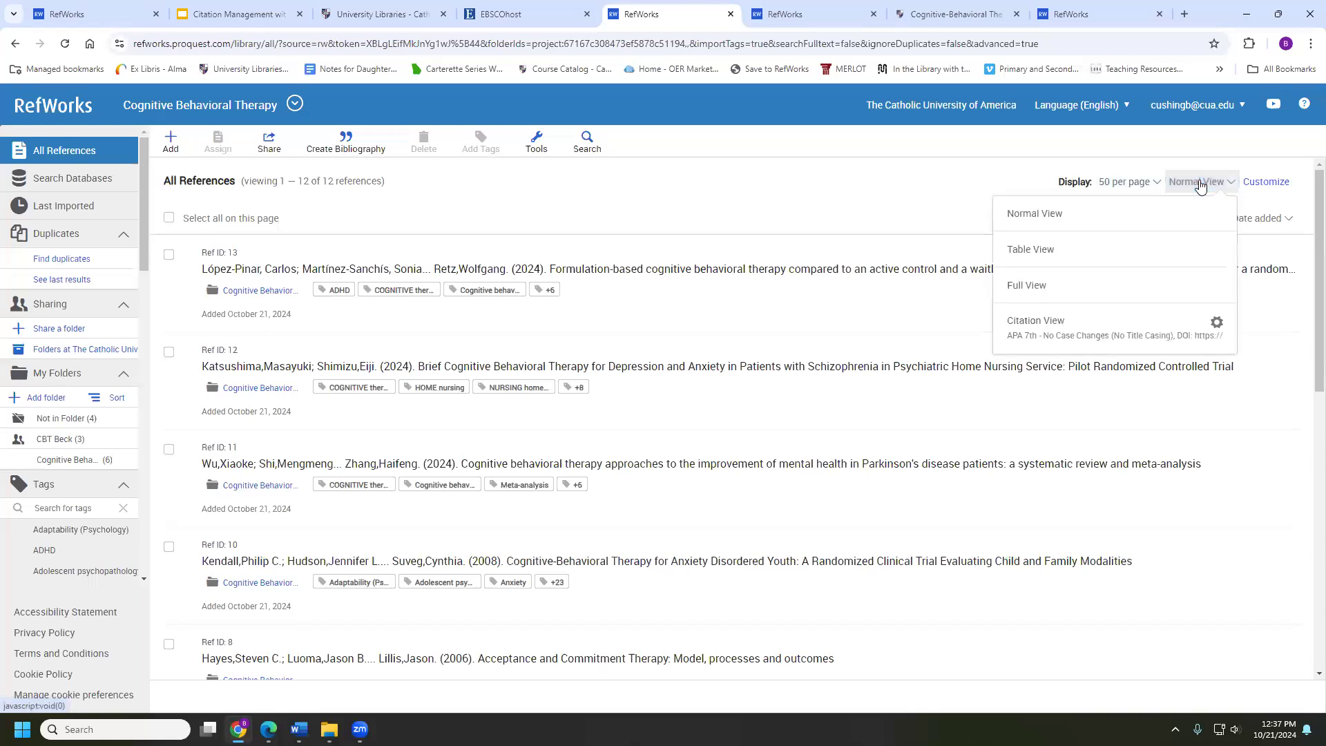
pyautogui.click(1089, 288)
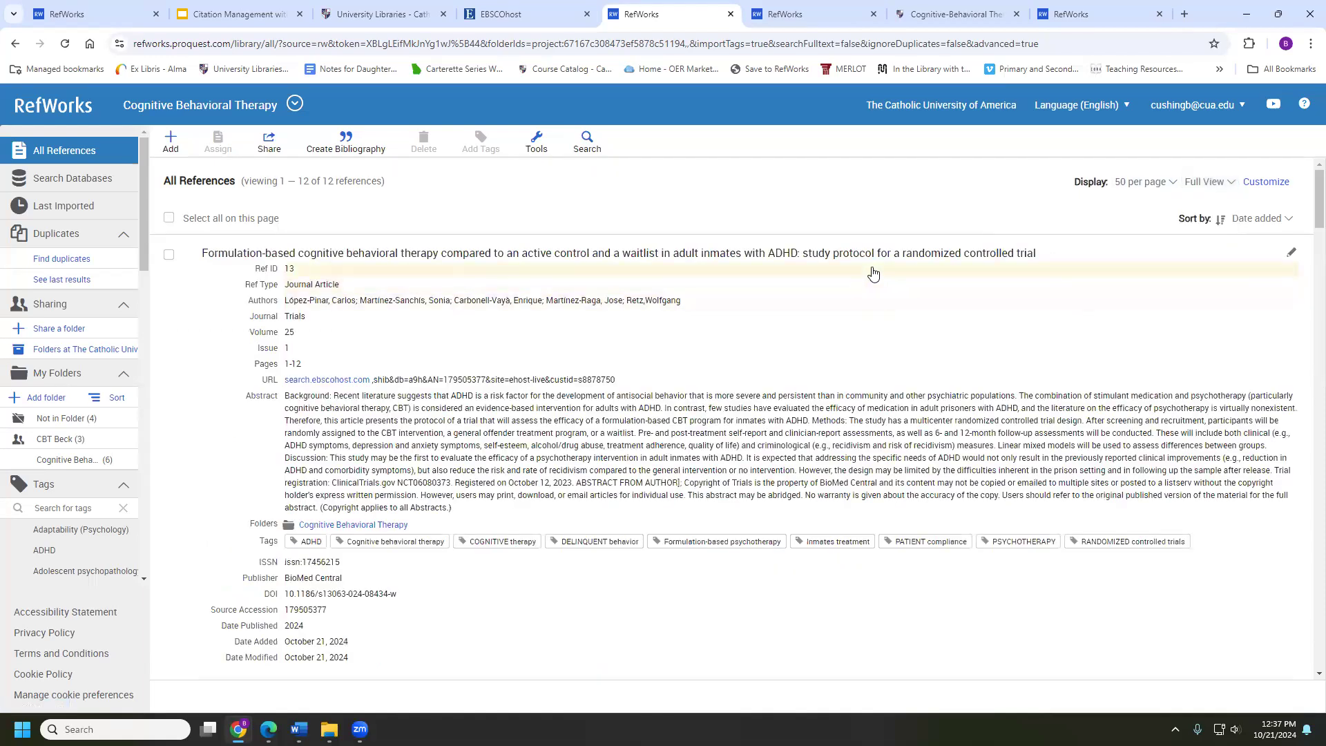
pyautogui.click(165, 255)
pyautogui.click(168, 254)
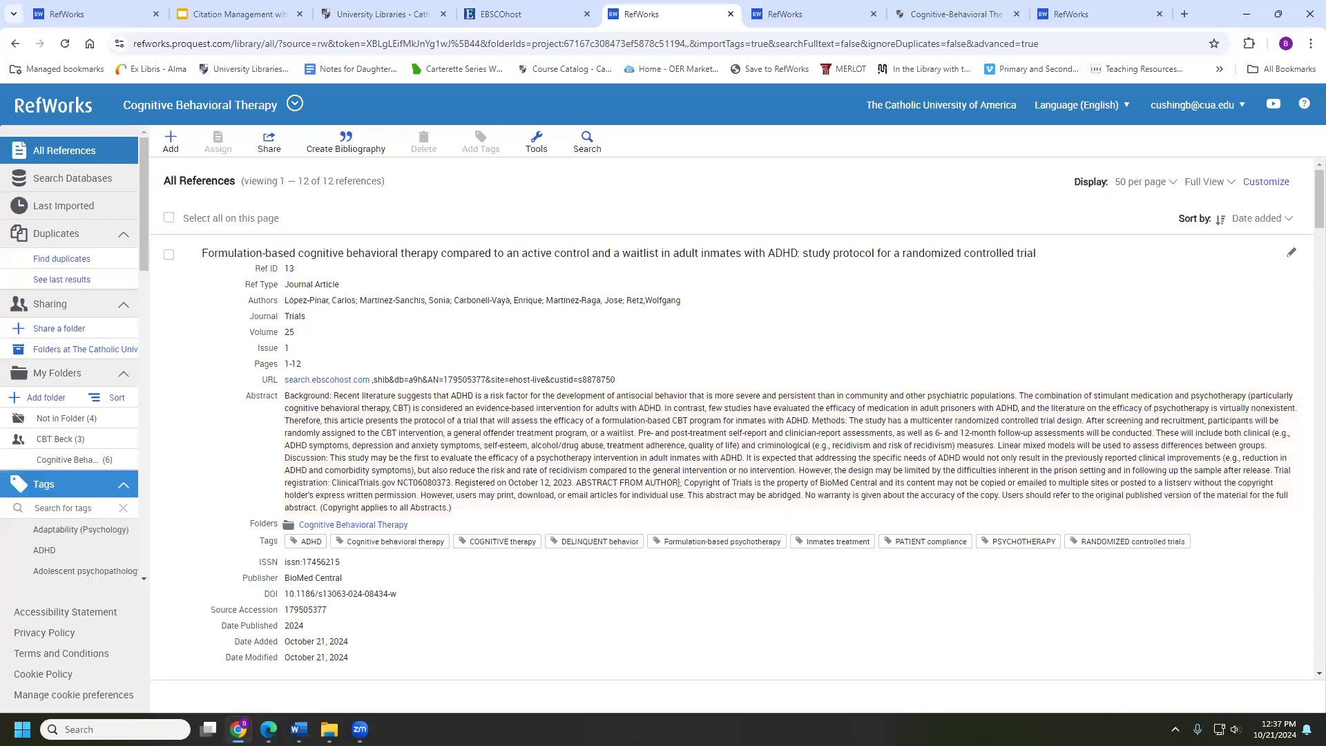
pyautogui.click(1207, 182)
# Show references as a sortable table, then search the Citation View styles for 'chicago'
pyautogui.click(1017, 251)
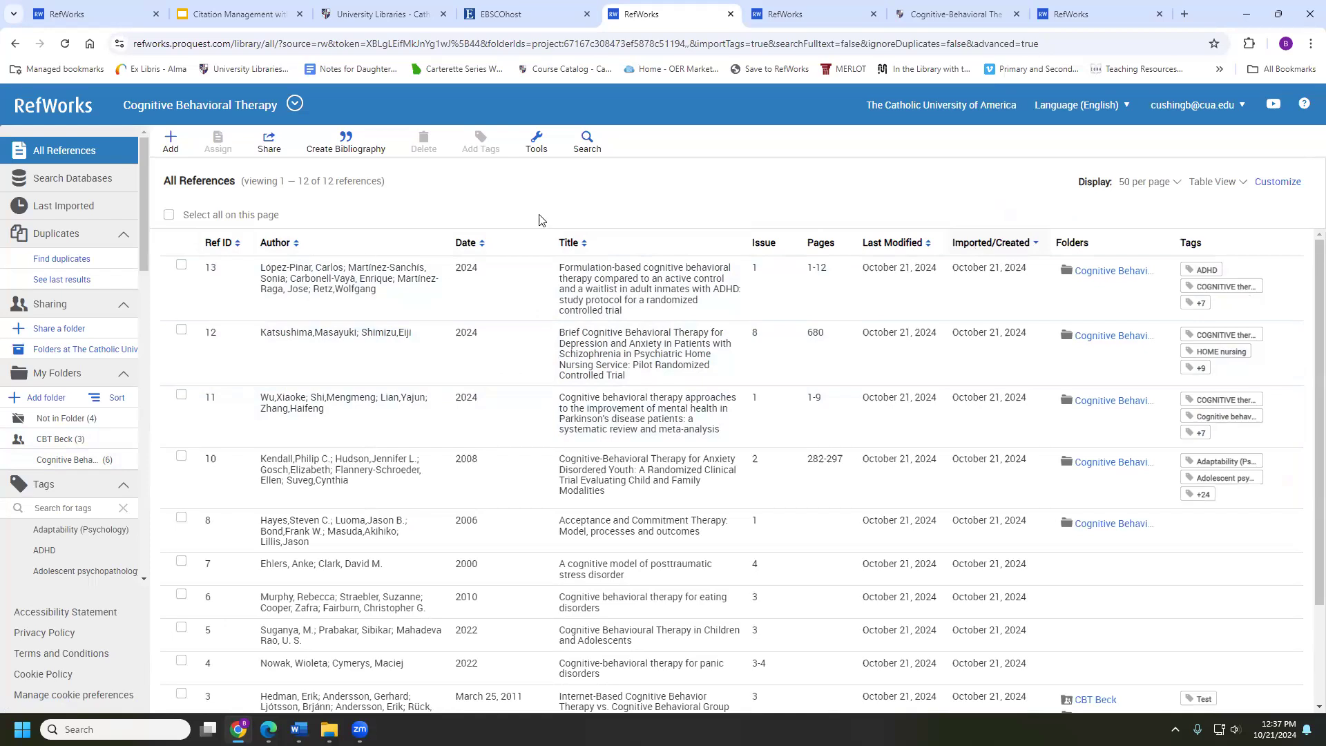
pyautogui.click(1211, 181)
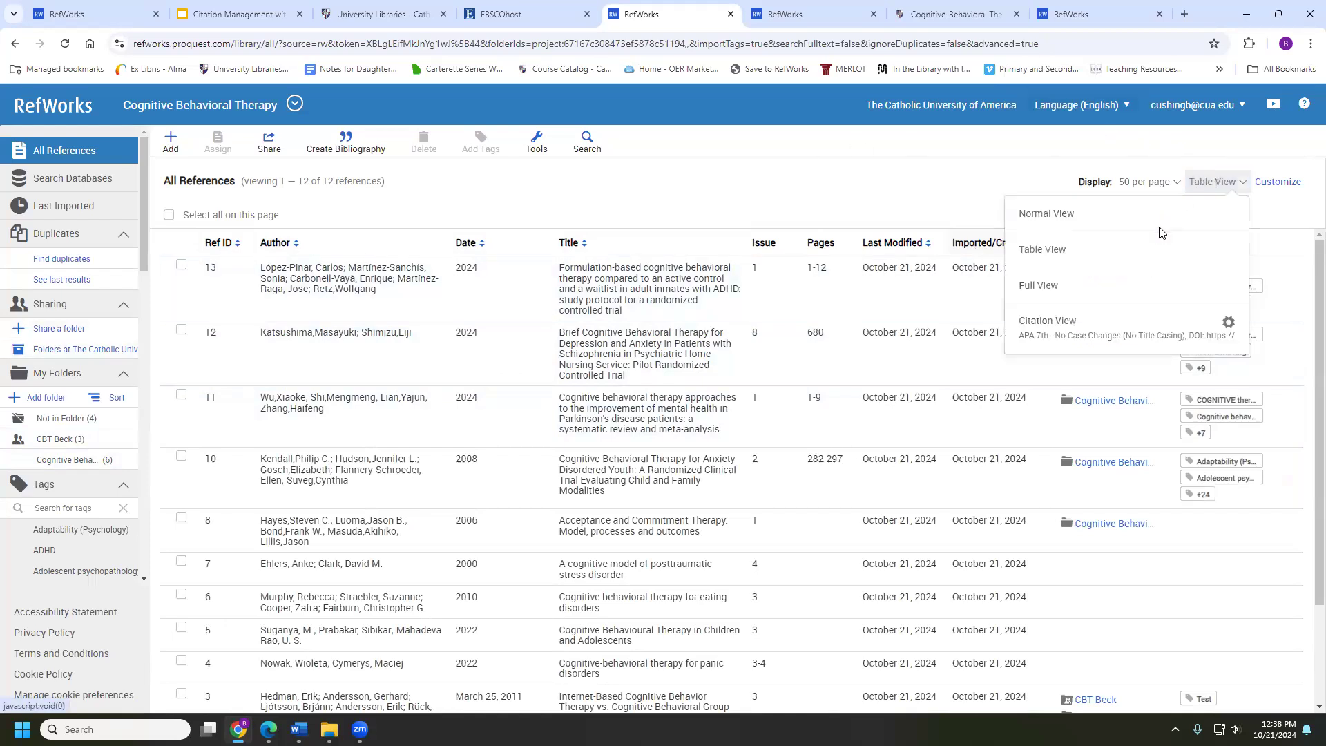
pyautogui.click(1228, 319)
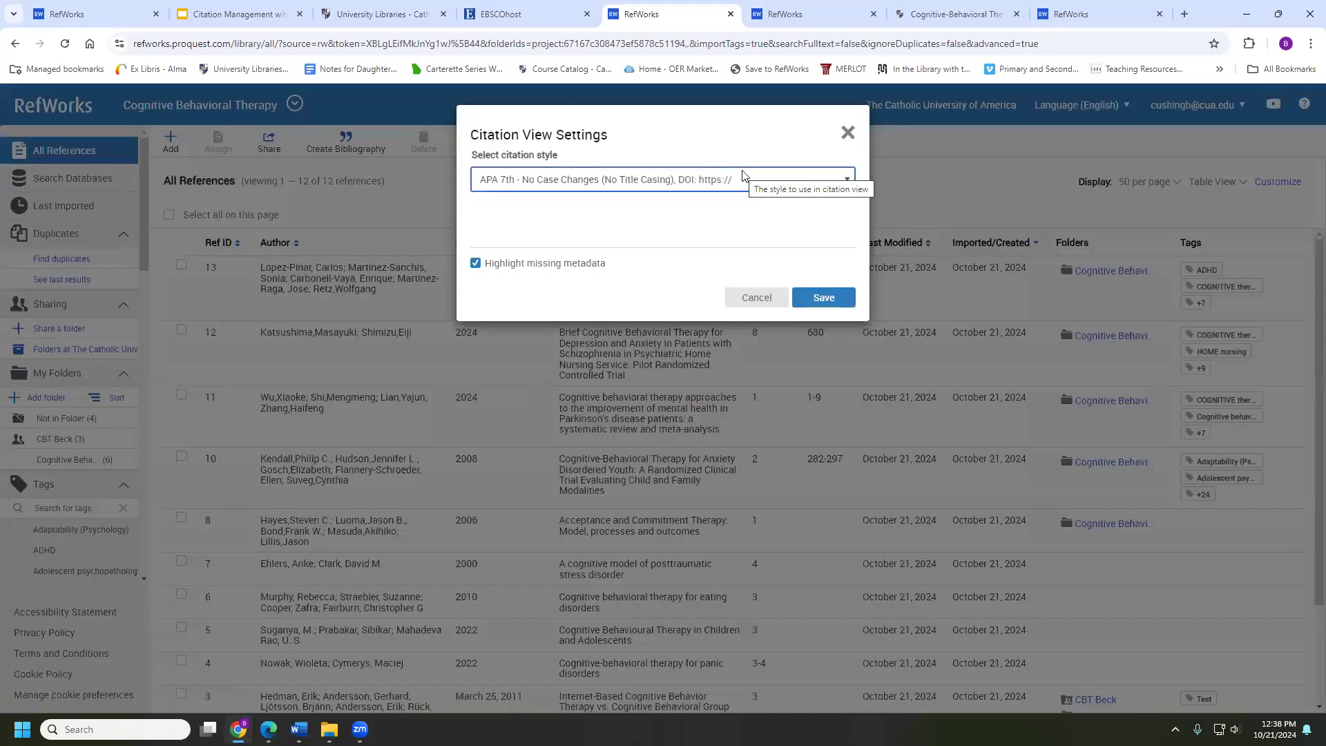
pyautogui.click(657, 179)
pyautogui.click(617, 218)
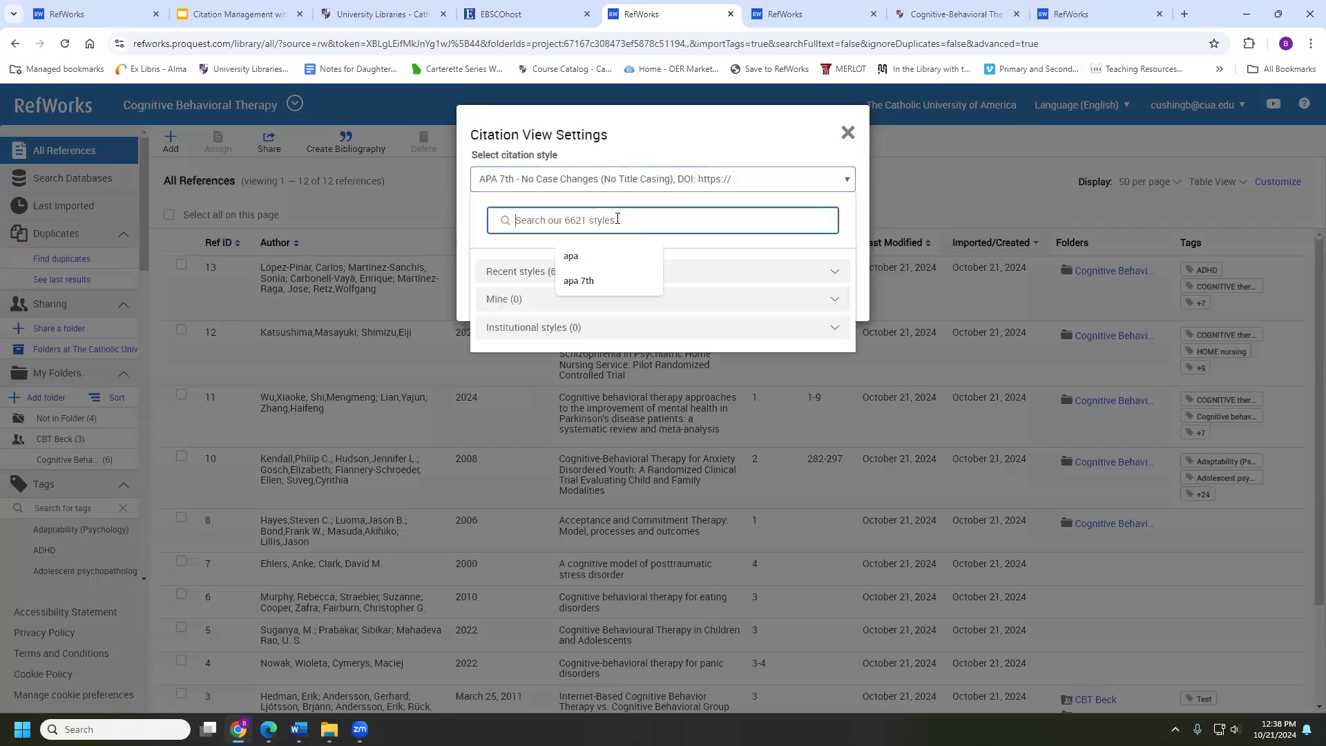
pyautogui.write('chi')
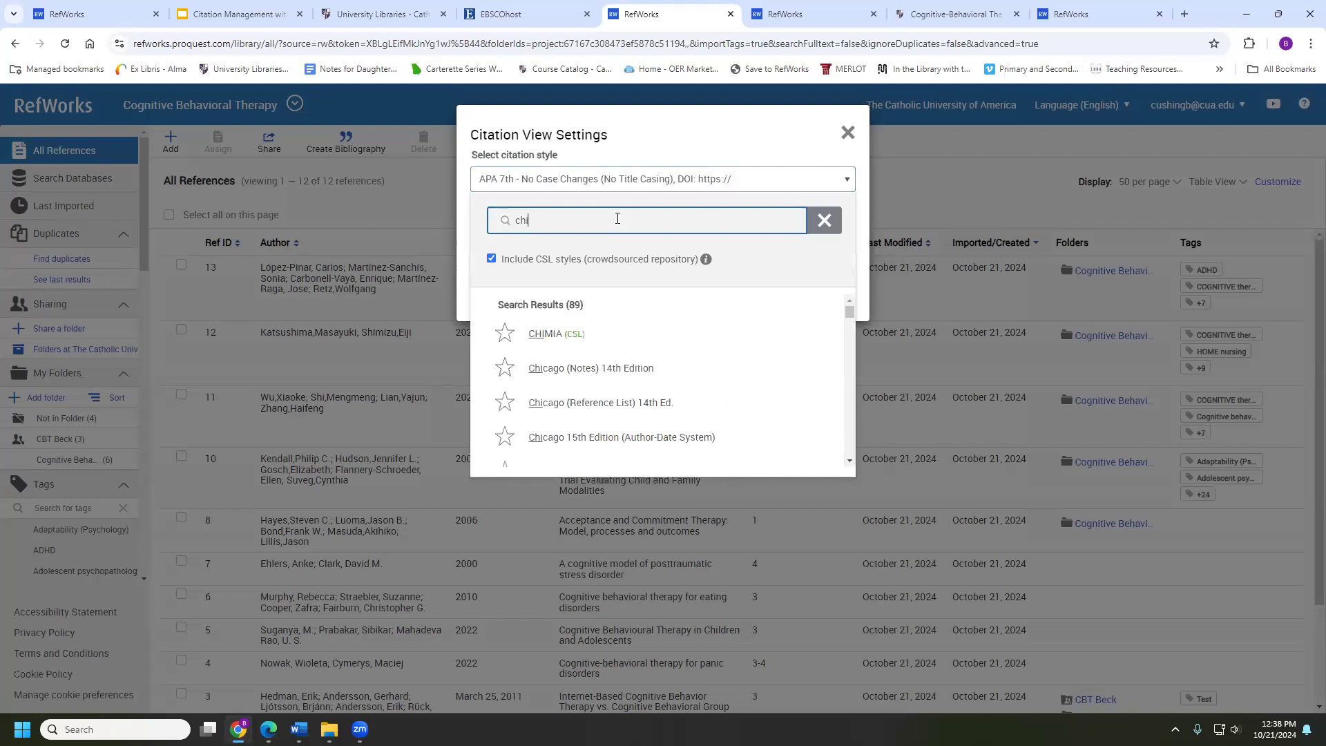
pyautogui.write('cago')
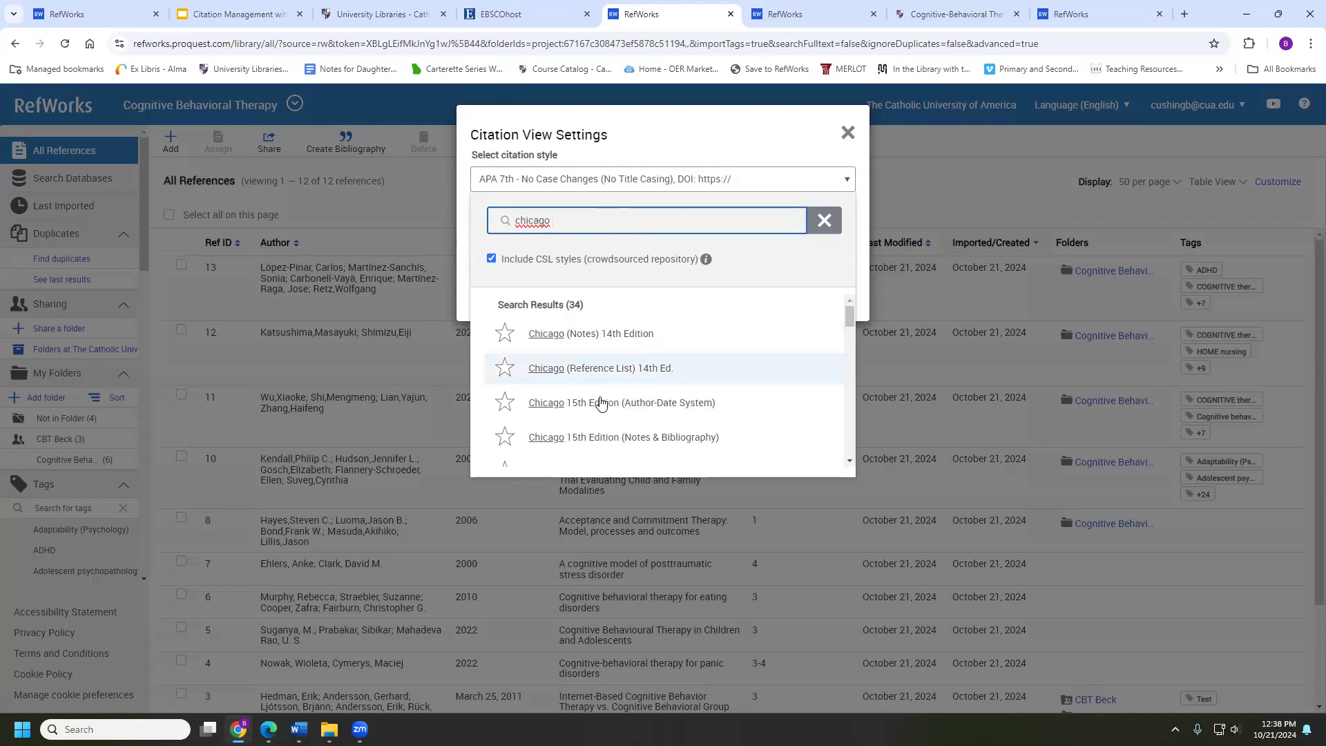
# Select APA 7th with https DOI links and save, keeping missing metadata highlighted
pyautogui.scroll(-1, 601, 405)
pyautogui.scroll(-1, 600, 300)
pyautogui.scroll(-4, 593, 340)
pyautogui.scroll(2, 592, 338)
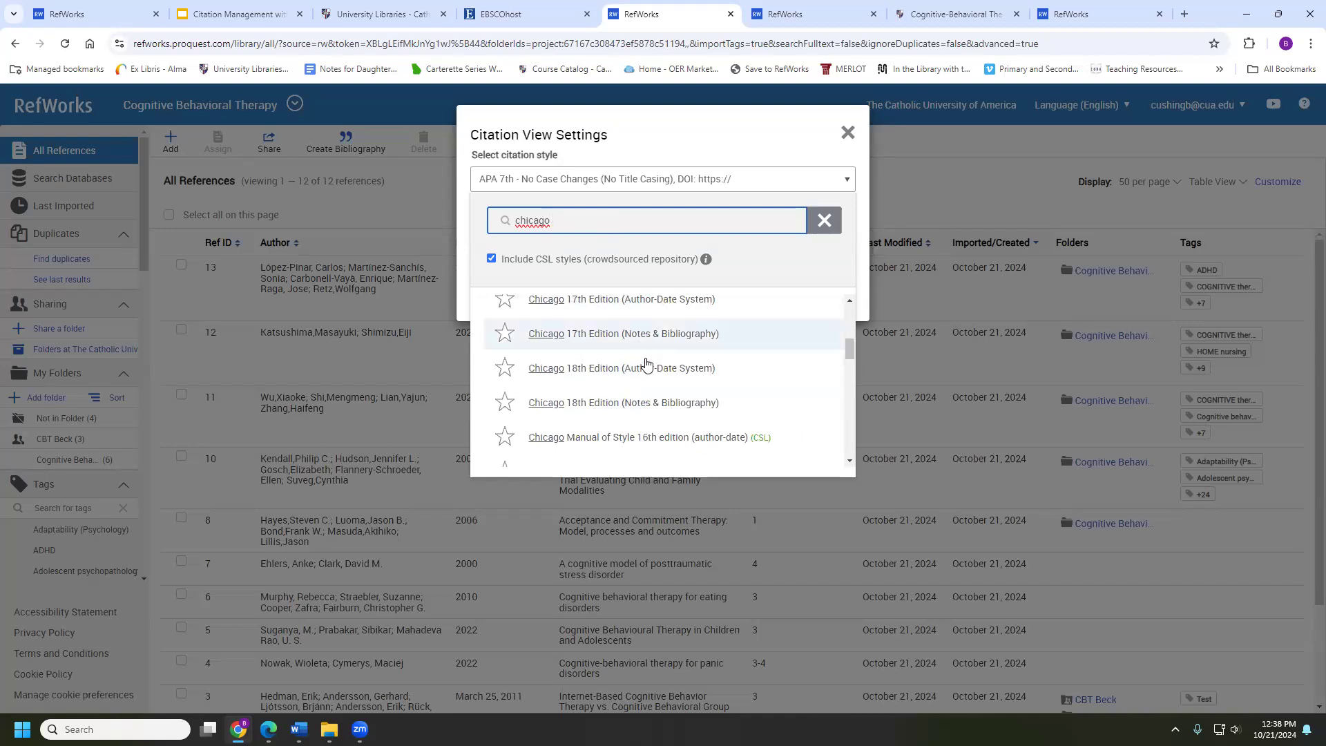
pyautogui.doubleClick(553, 225)
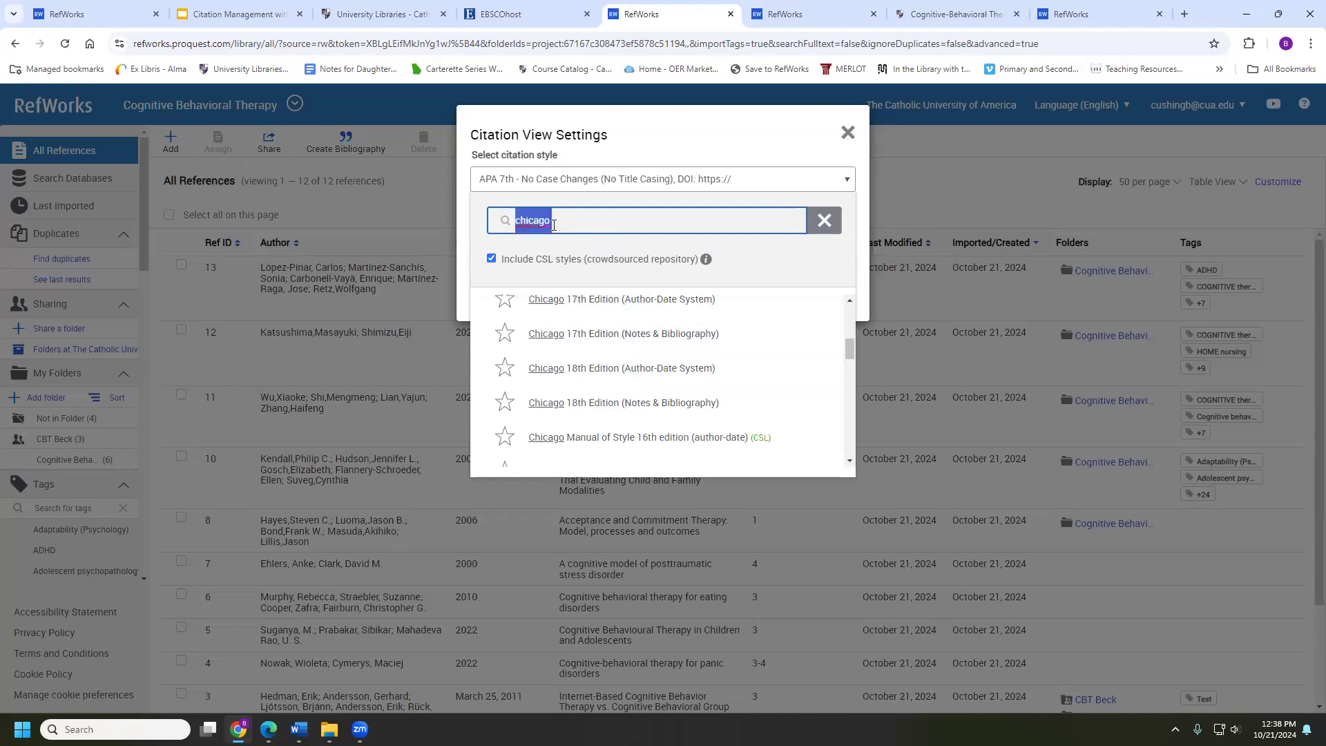
pyautogui.write('apa 7th')
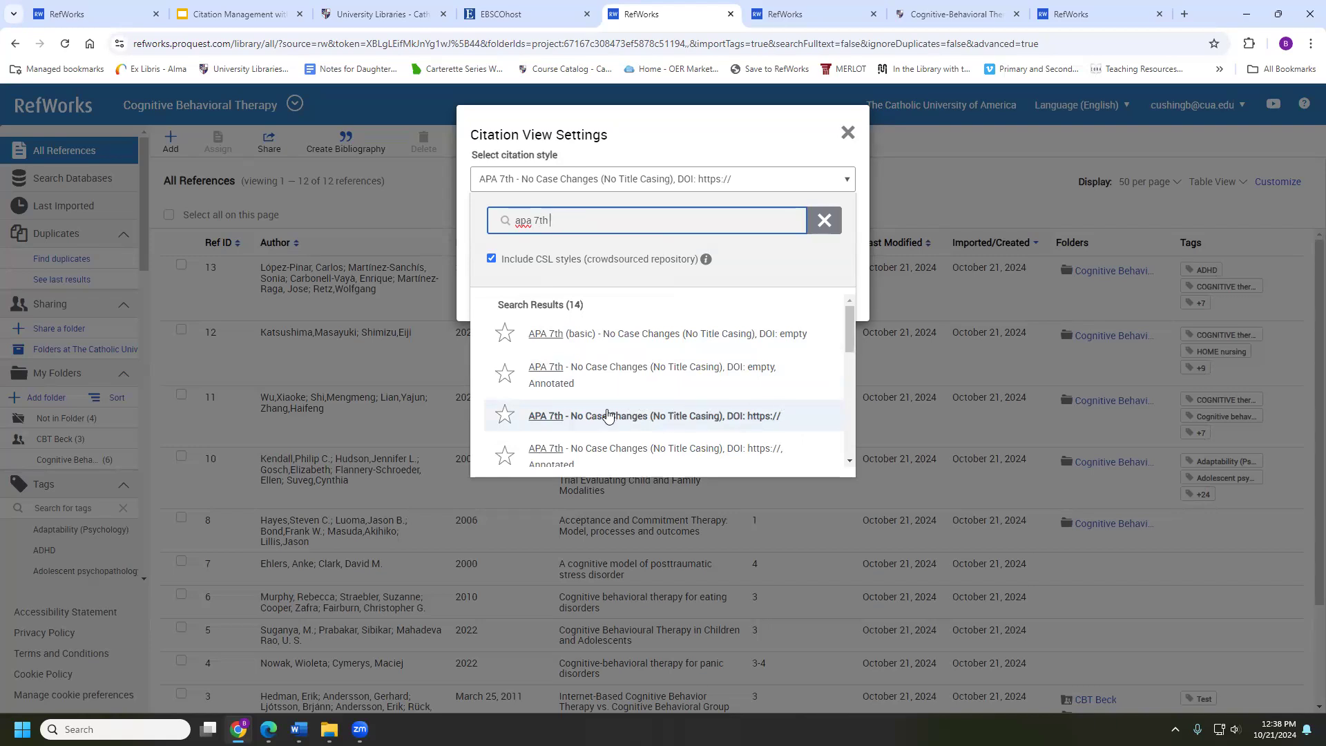
pyautogui.click(647, 416)
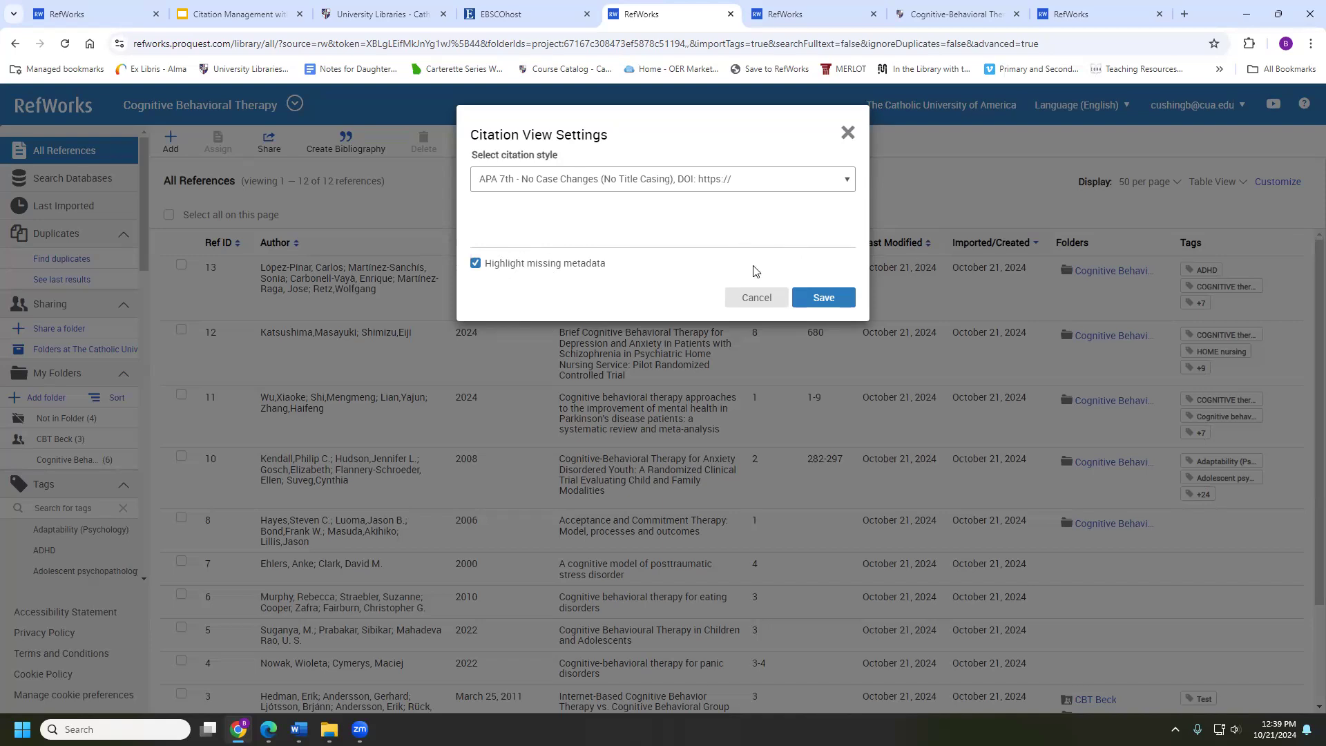
pyautogui.click(817, 298)
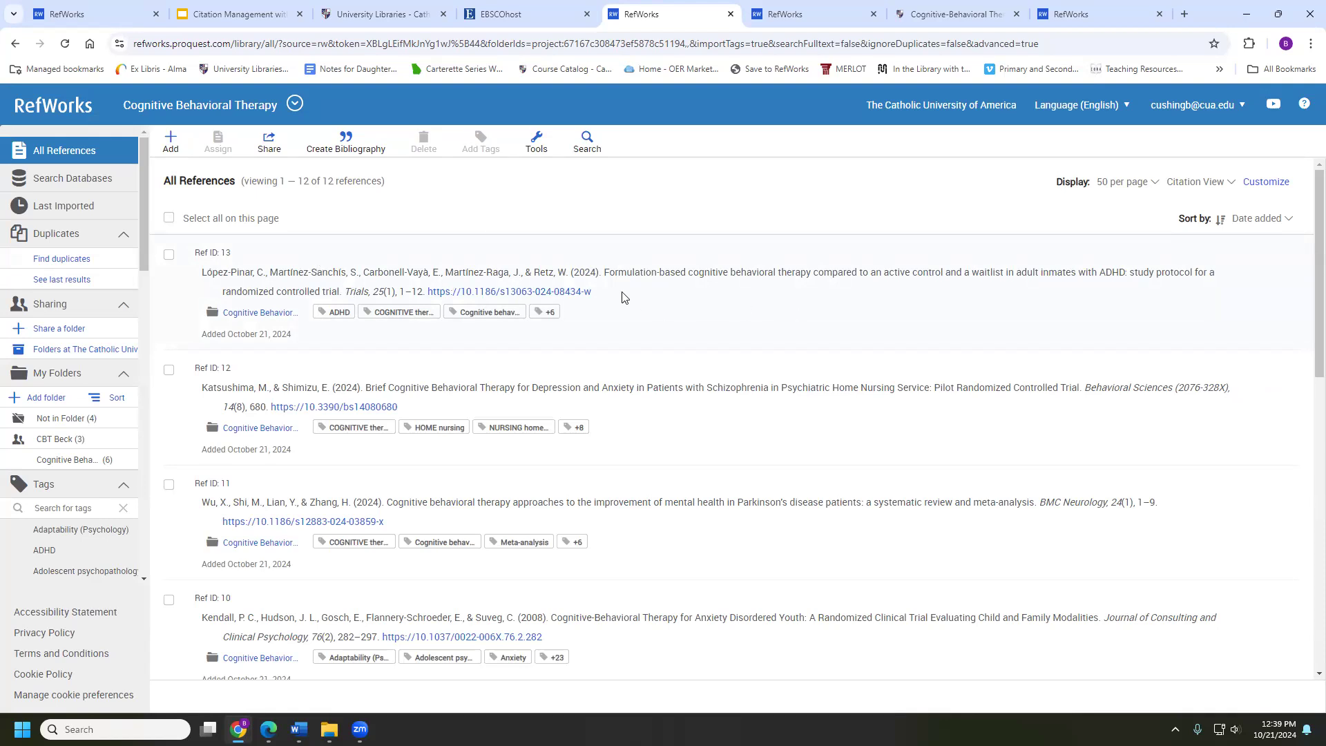
# Look through the APA citations for missing pages and open Hayes et al. (2006), Ref ID 8, for editing
pyautogui.scroll(-4, 460, 290)
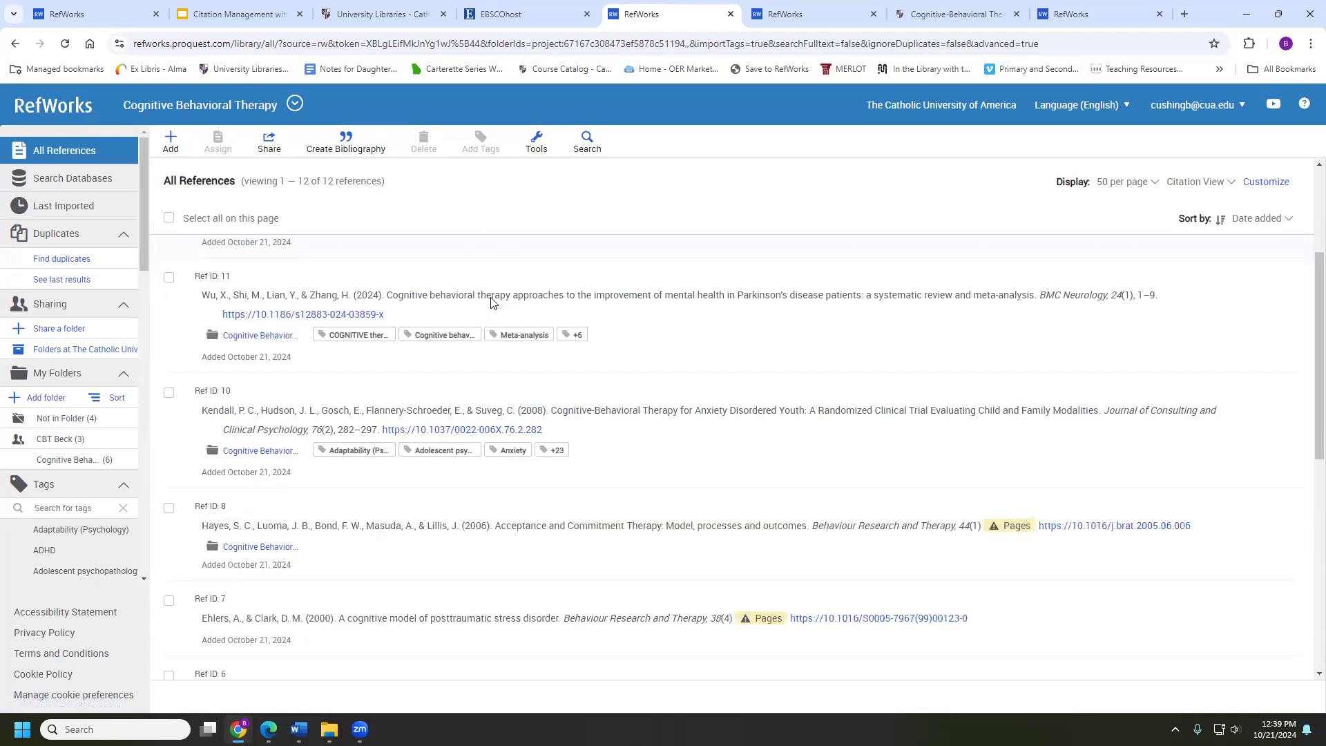
pyautogui.scroll(-1, 492, 302)
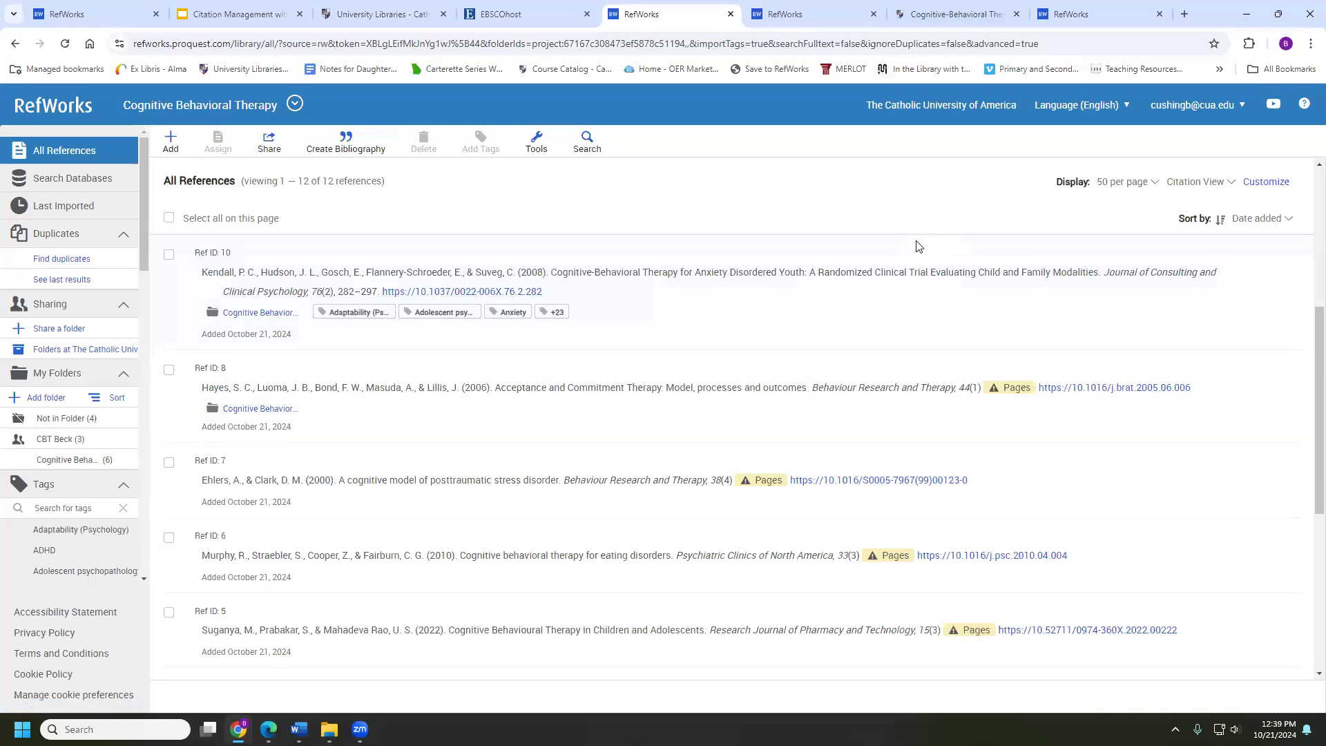
pyautogui.scroll(-4, 896, 261)
pyautogui.scroll(2, 781, 393)
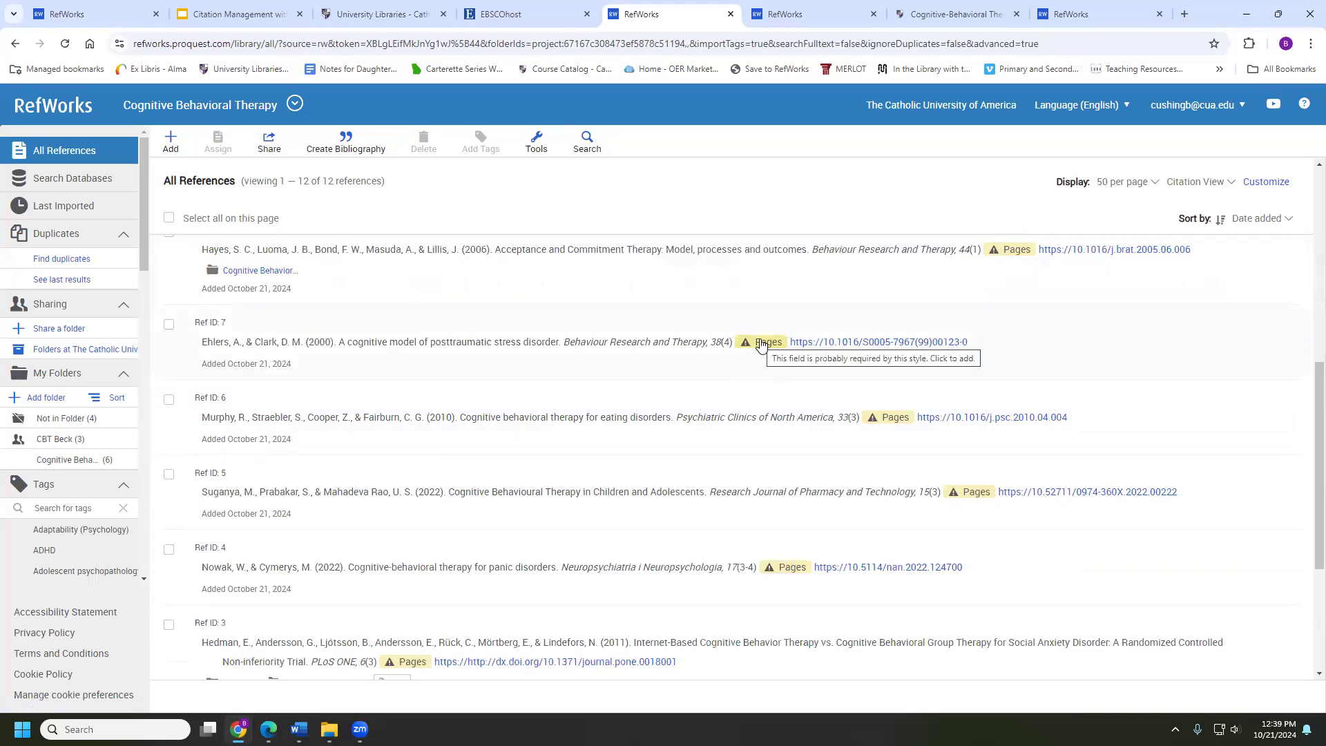
pyautogui.scroll(-3, 734, 329)
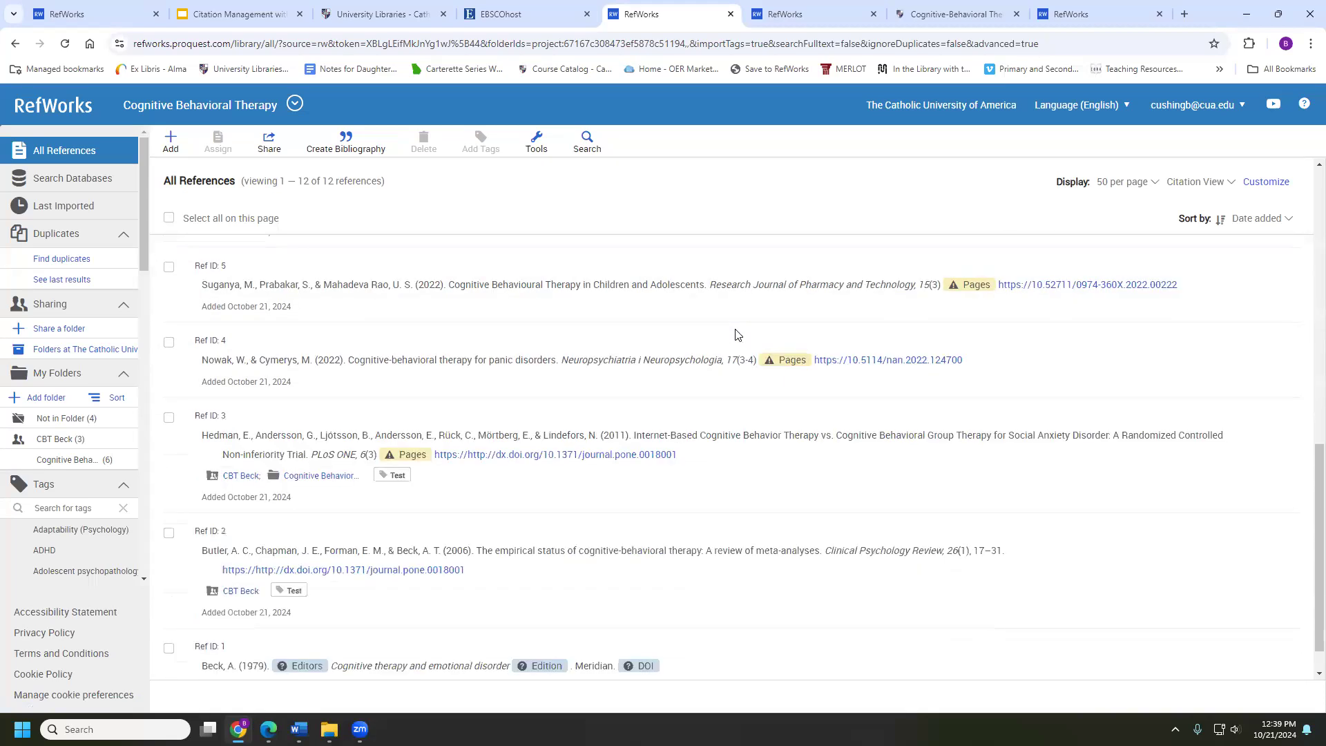
pyautogui.scroll(-1, 734, 328)
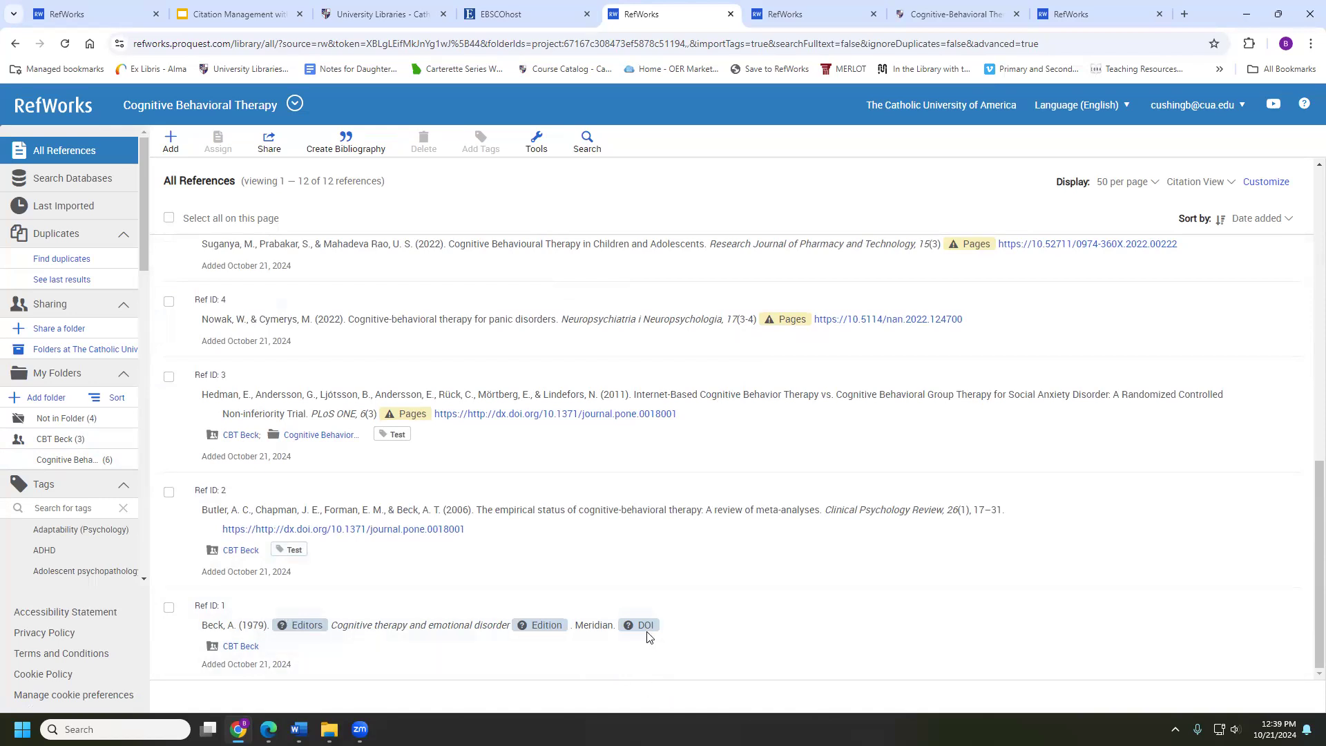
pyautogui.scroll(10, 655, 584)
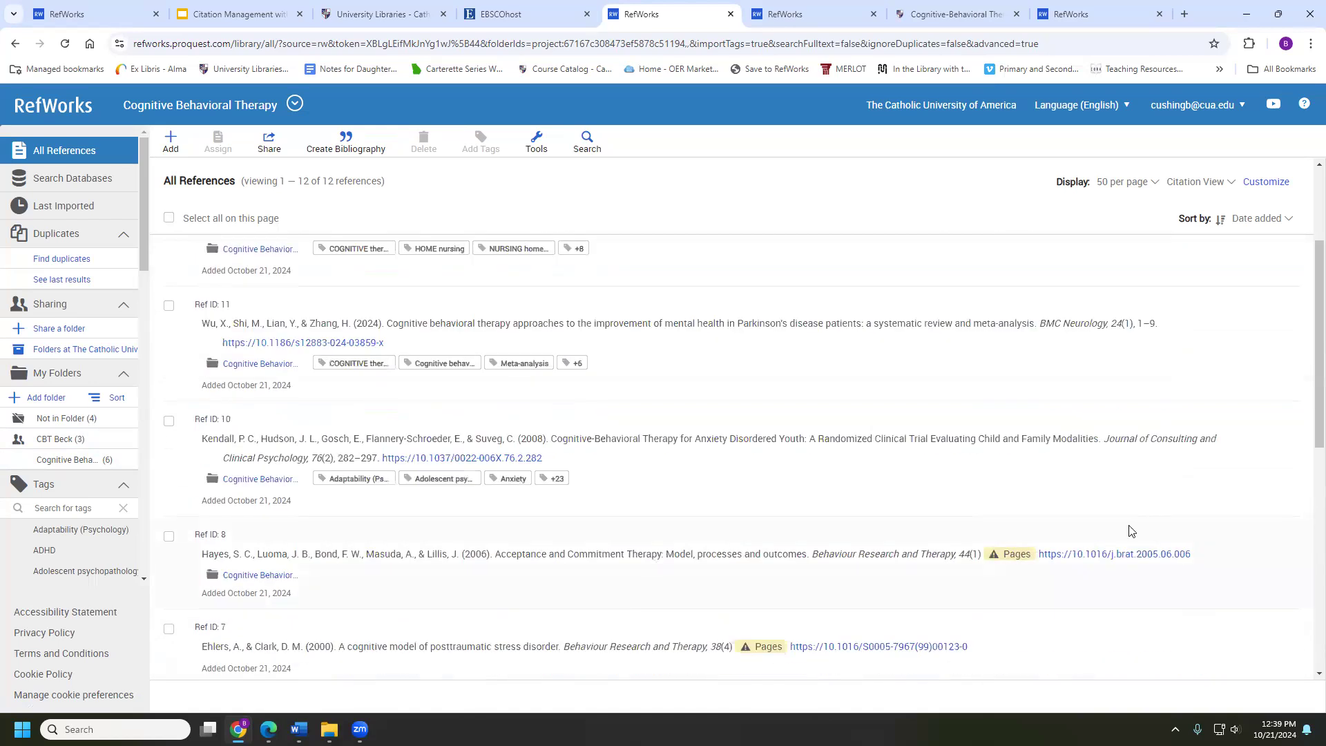
pyautogui.click(1010, 551)
# Enter 19-29 as the Hayes (2006) page range, save it, and close the details panel
pyautogui.scroll(-2, 1016, 525)
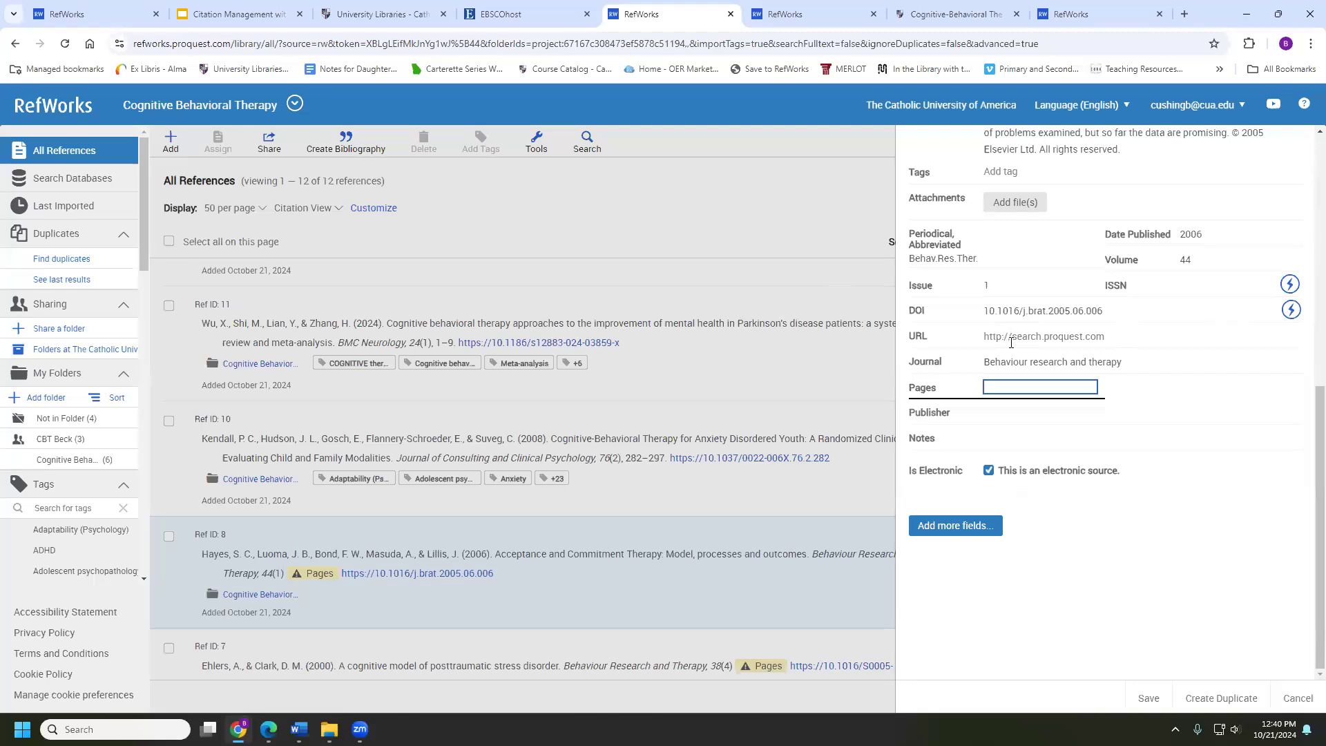
pyautogui.write('190')
pyautogui.press('BackSpace')
pyautogui.write('-29')
pyautogui.click(1149, 697)
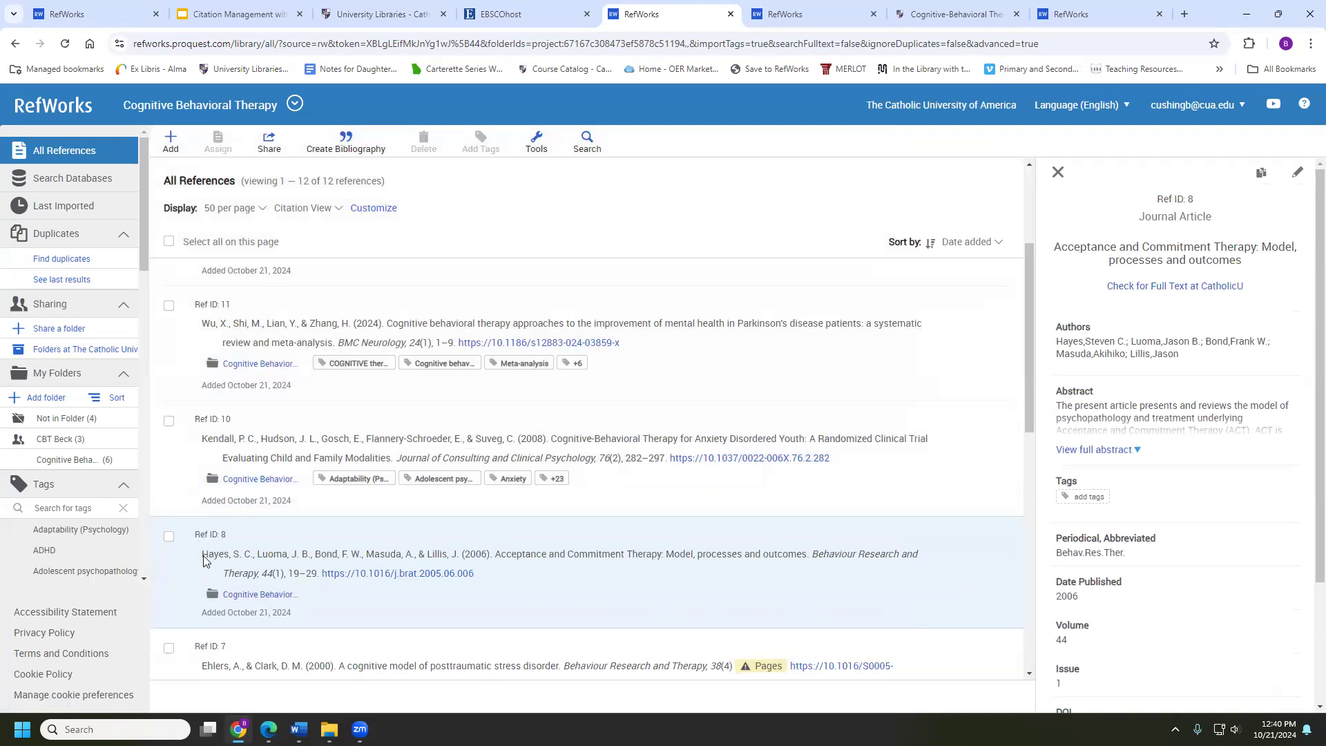
pyautogui.scroll(-1, 206, 554)
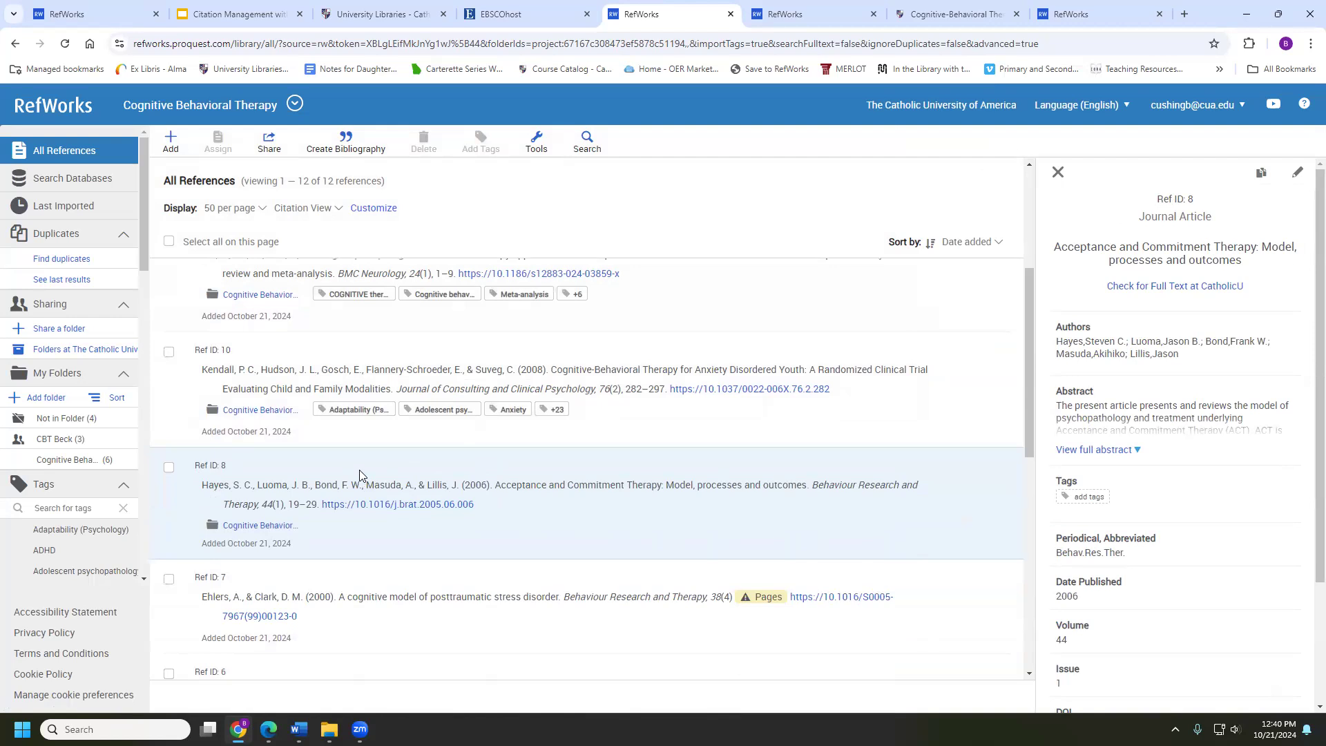
pyautogui.scroll(3, 951, 387)
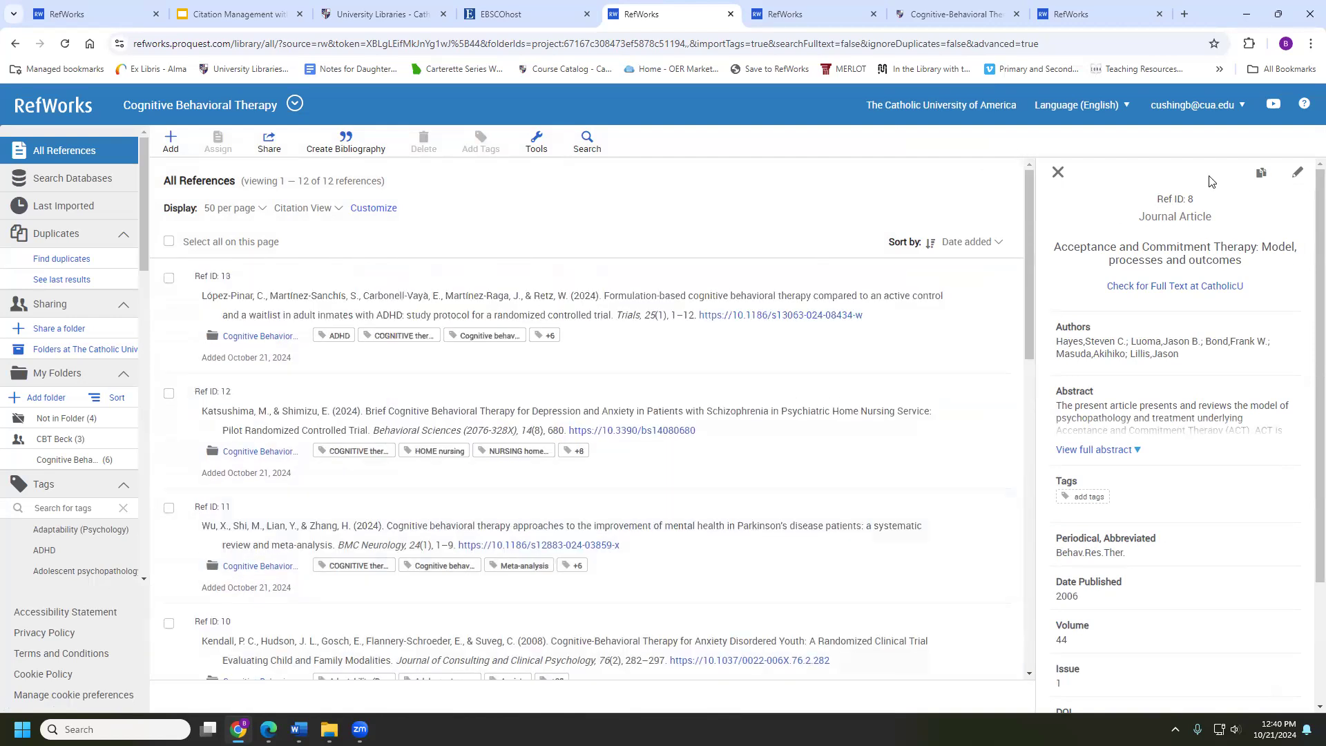
pyautogui.click(1057, 172)
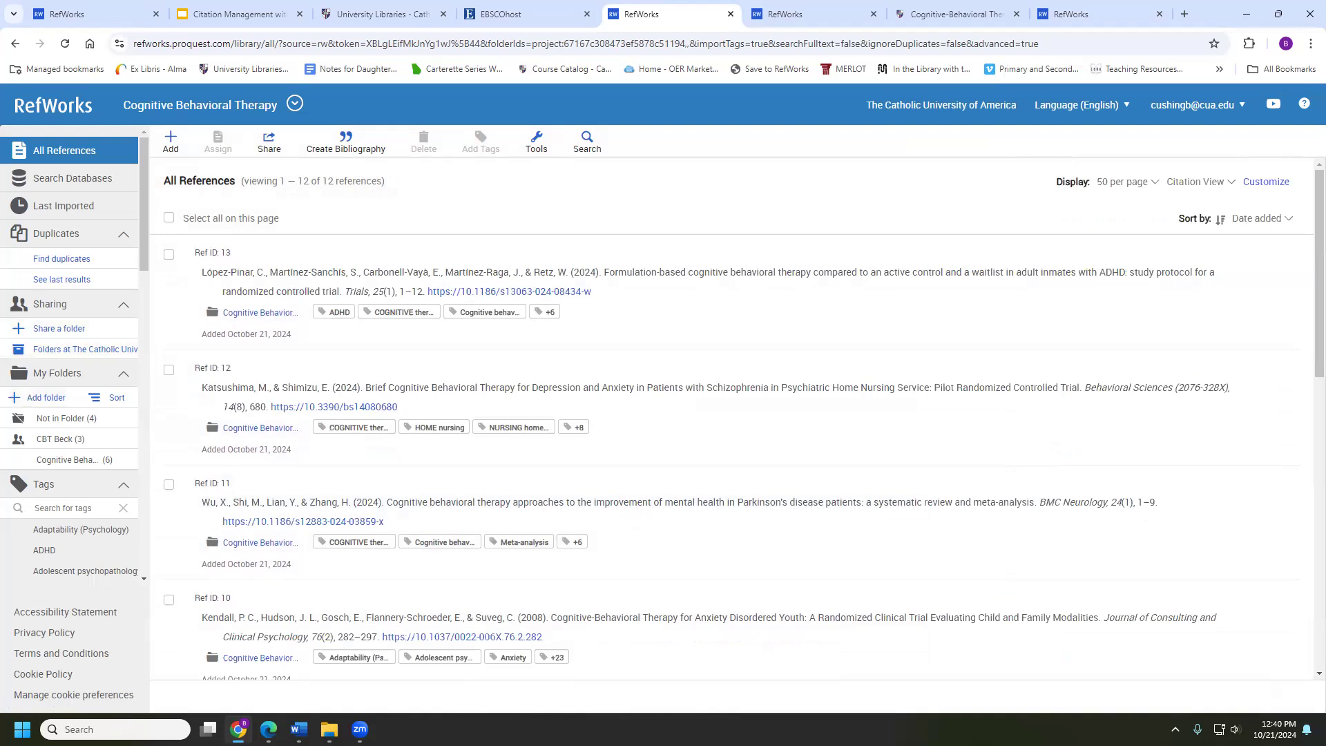
pyautogui.click(1253, 179)
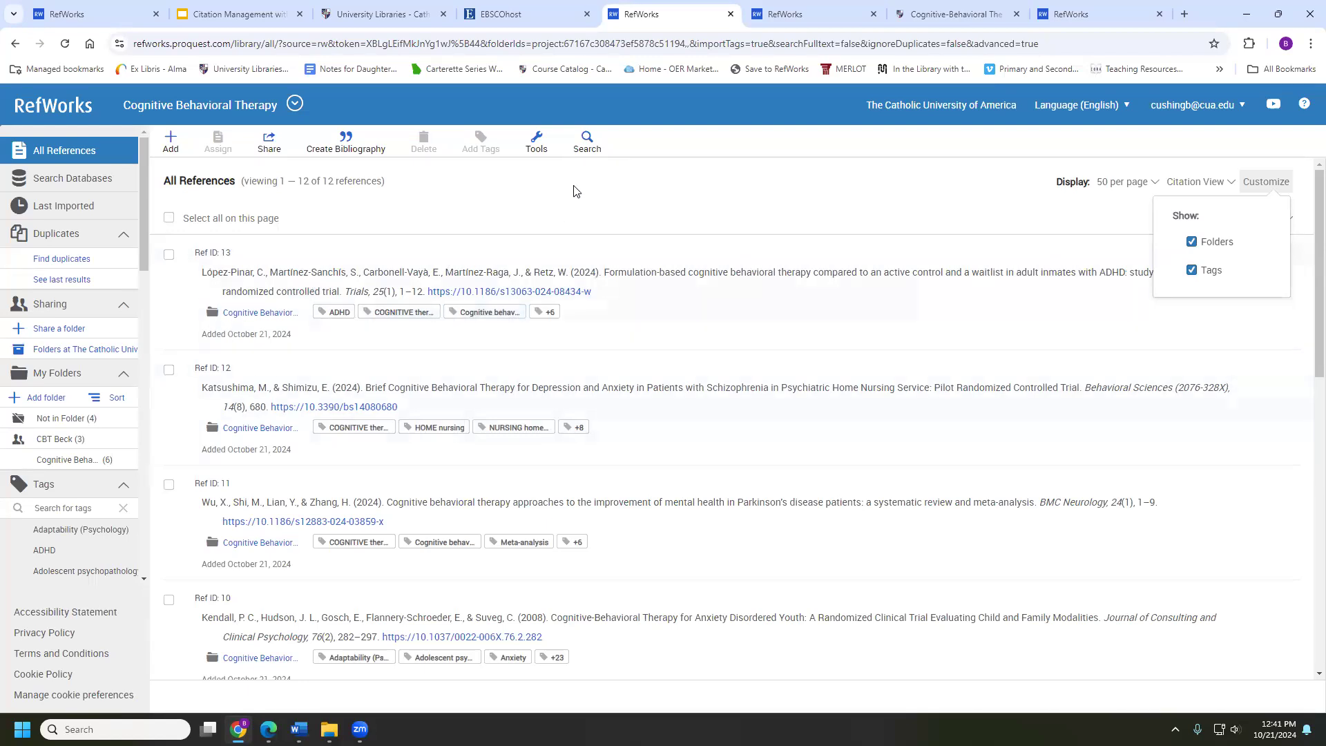
# Open the Tools page with Save to RefWorks and the Word, Google Docs and Hangul writing tools
pyautogui.click(538, 144)
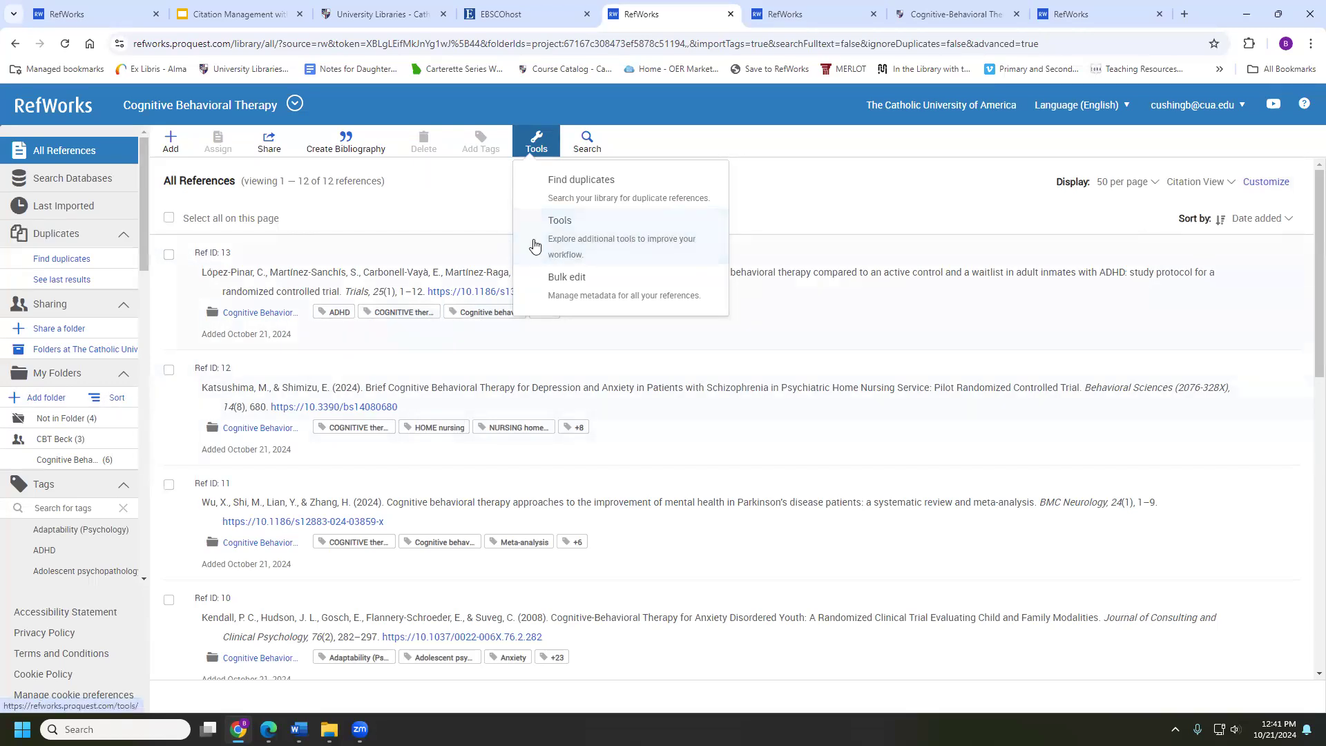
pyautogui.click(575, 233)
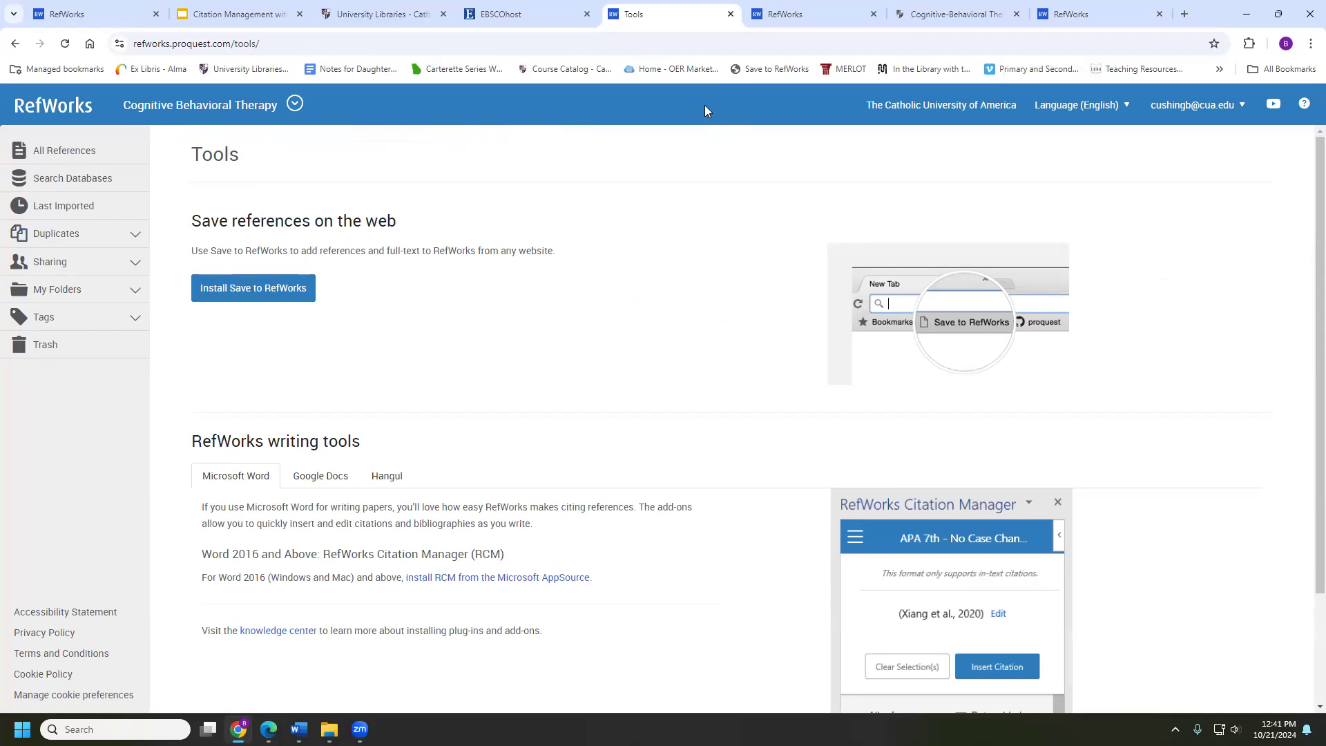
# Return to the All References list of 12 APA 7th citations
pyautogui.click(69, 150)
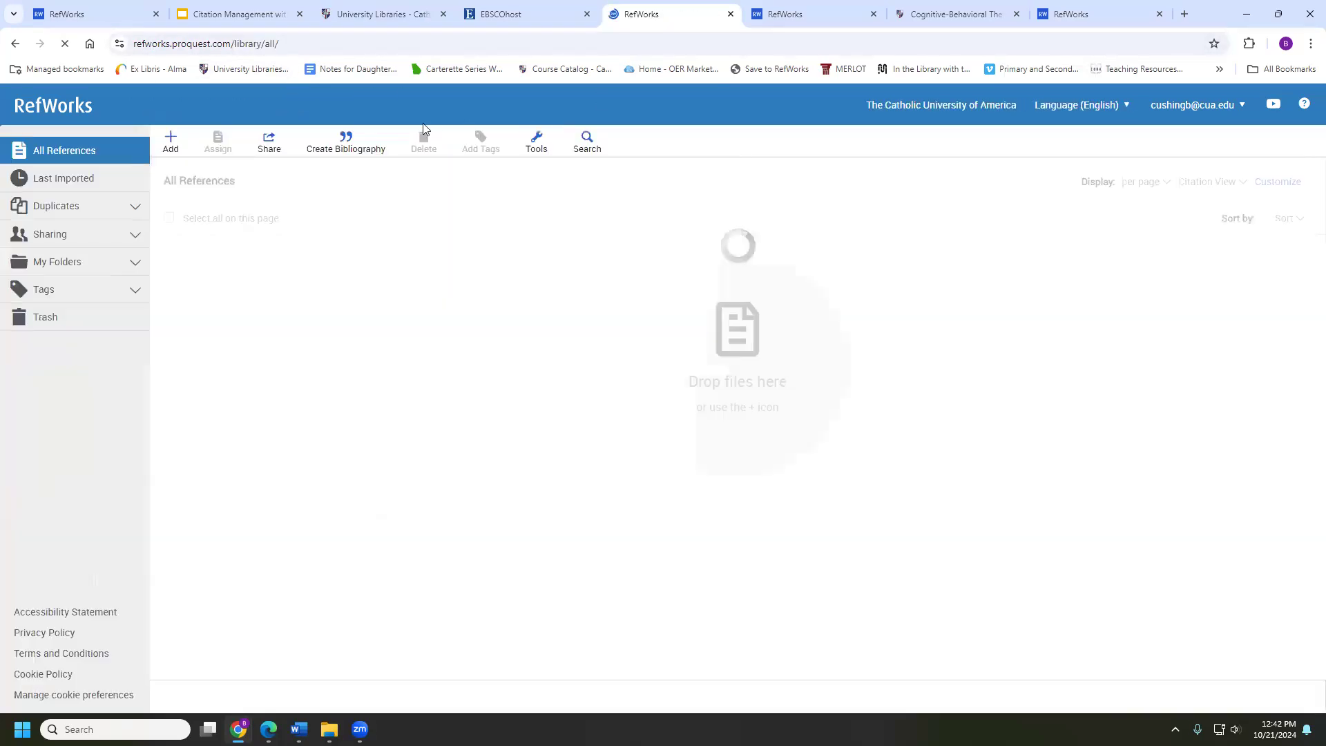
pyautogui.click(536, 142)
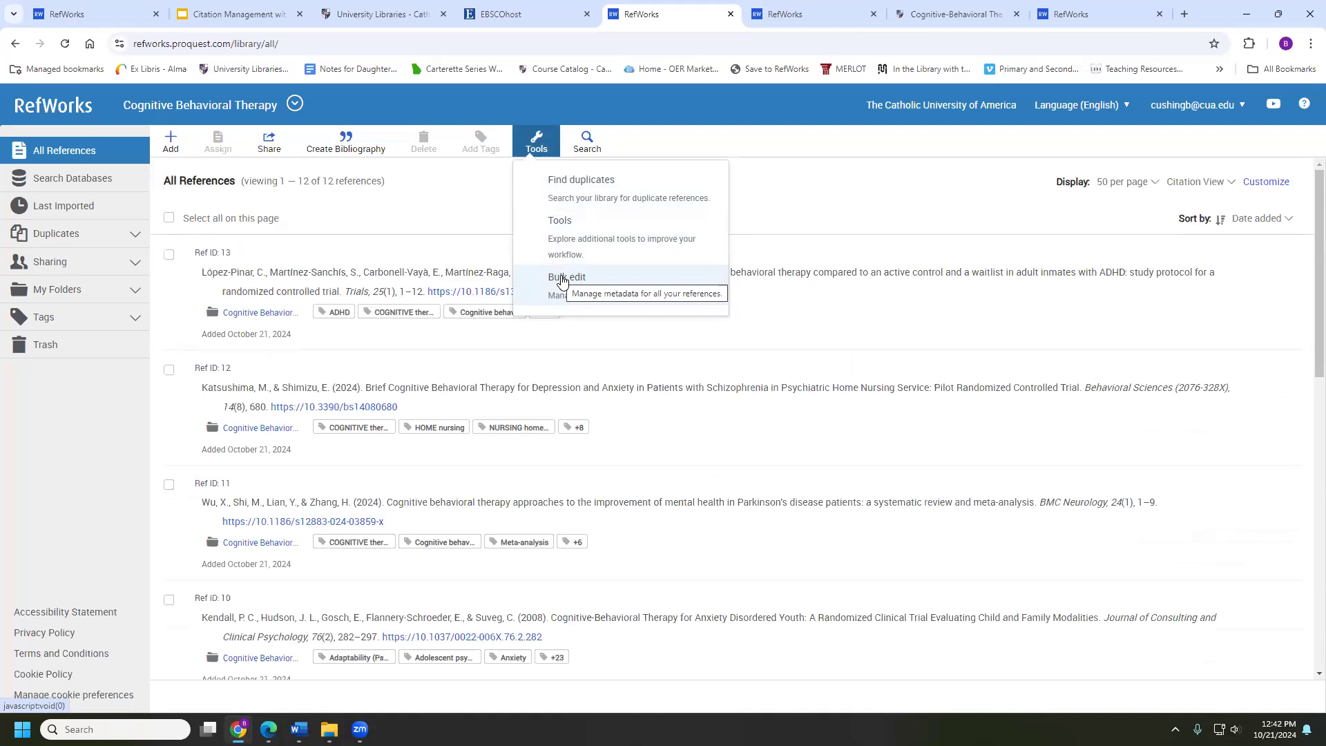
# Start a bulk edit of all references with Tags as the field to add data to
pyautogui.click(562, 278)
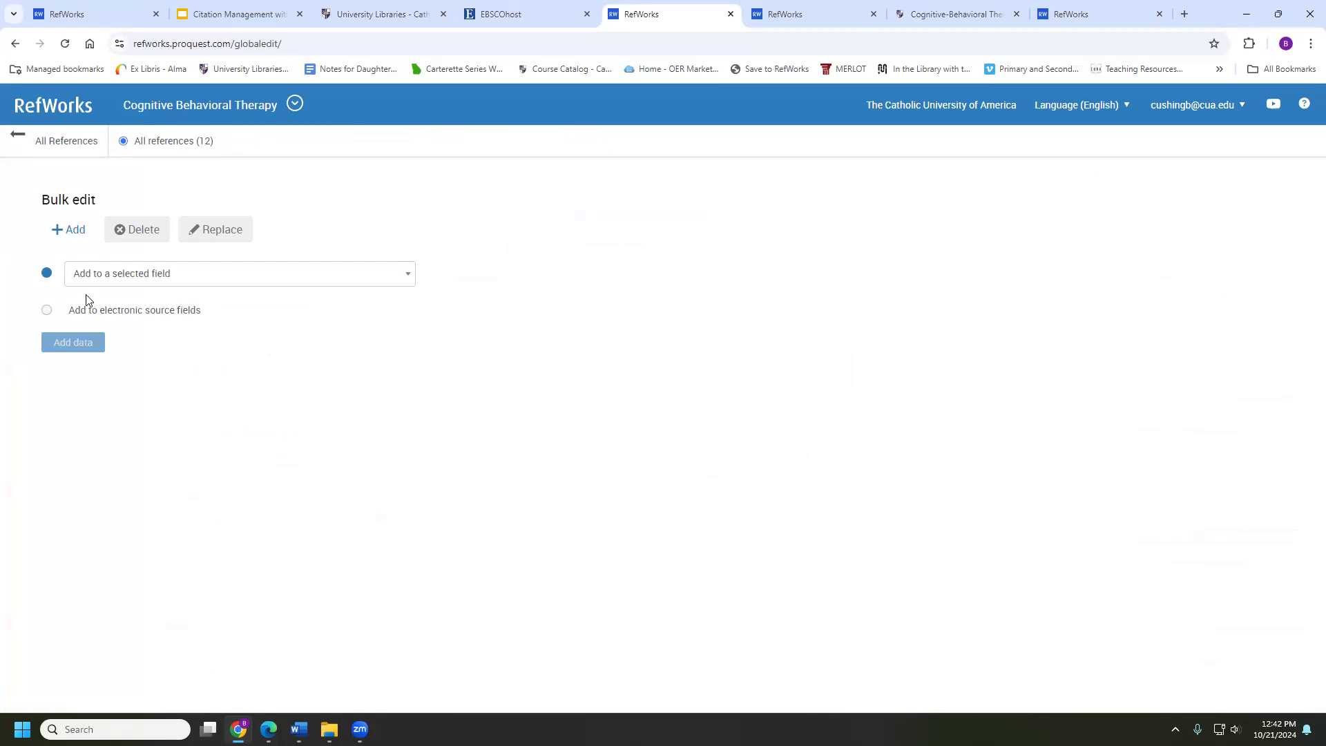
pyautogui.click(144, 276)
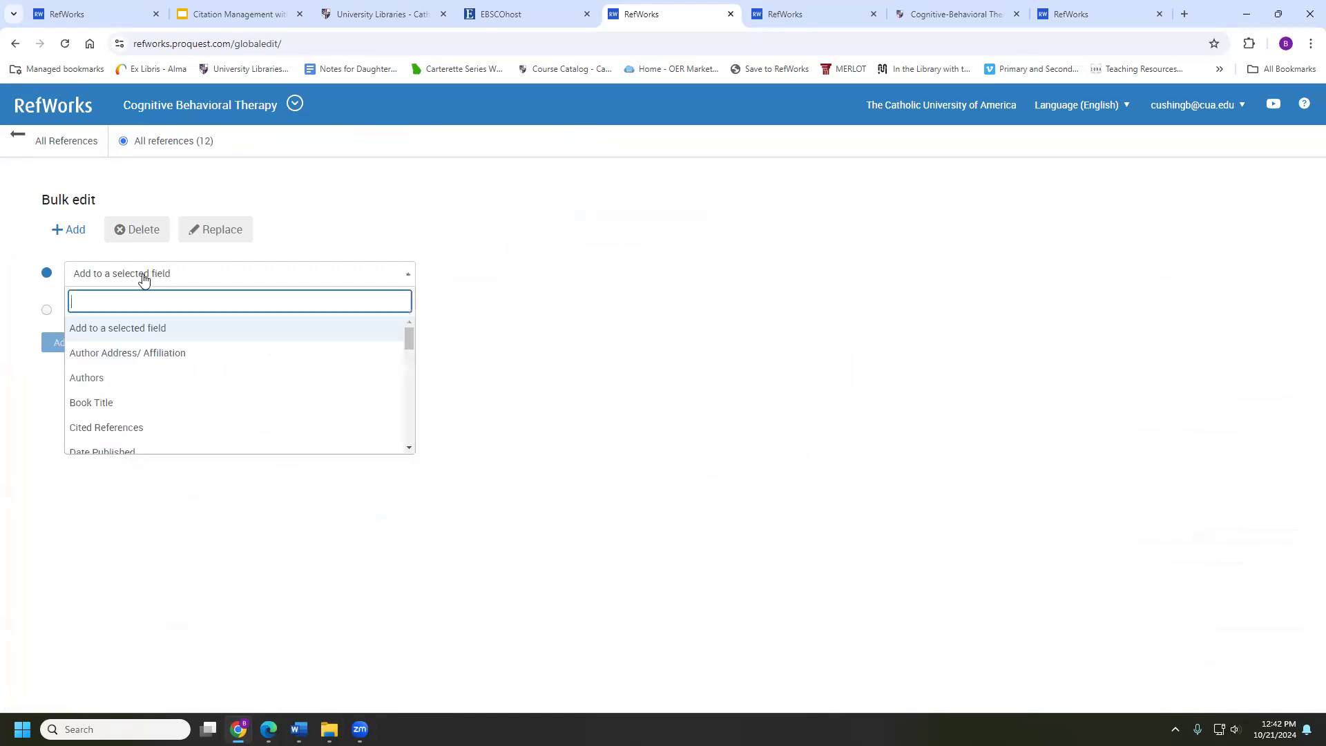
pyautogui.click(59, 230)
pyautogui.click(107, 272)
pyautogui.scroll(-5, 107, 363)
pyautogui.scroll(-5, 108, 366)
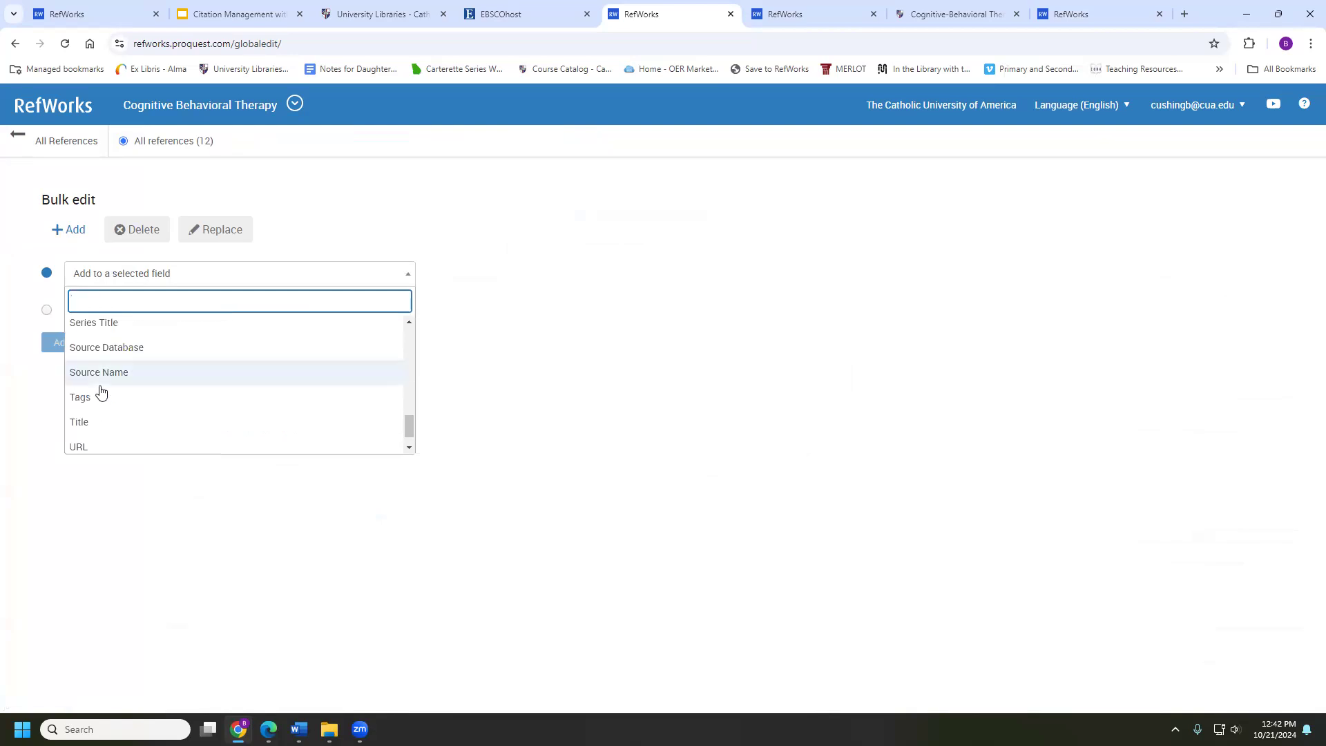
pyautogui.click(100, 391)
# Enter the tag CBT, append it to existing tags, and apply it to all 12 references
pyautogui.click(507, 270)
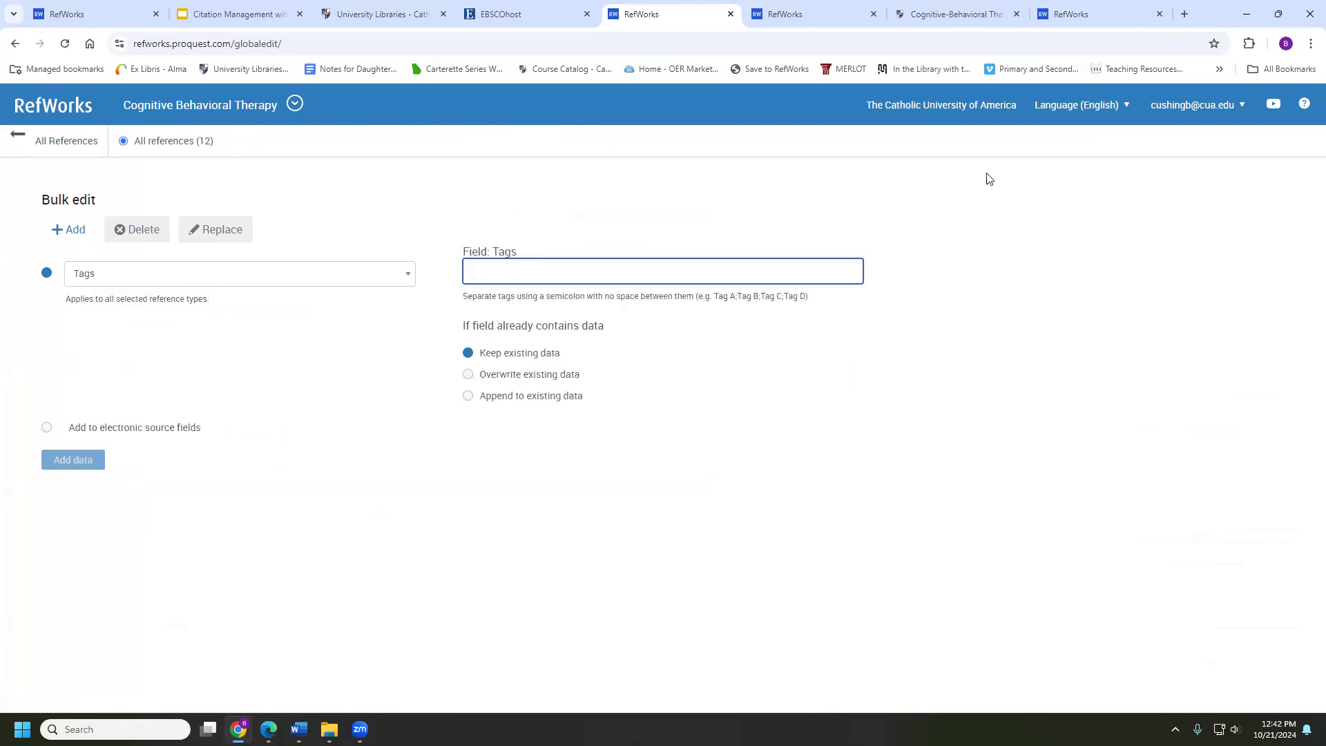
pyautogui.write('CBT')
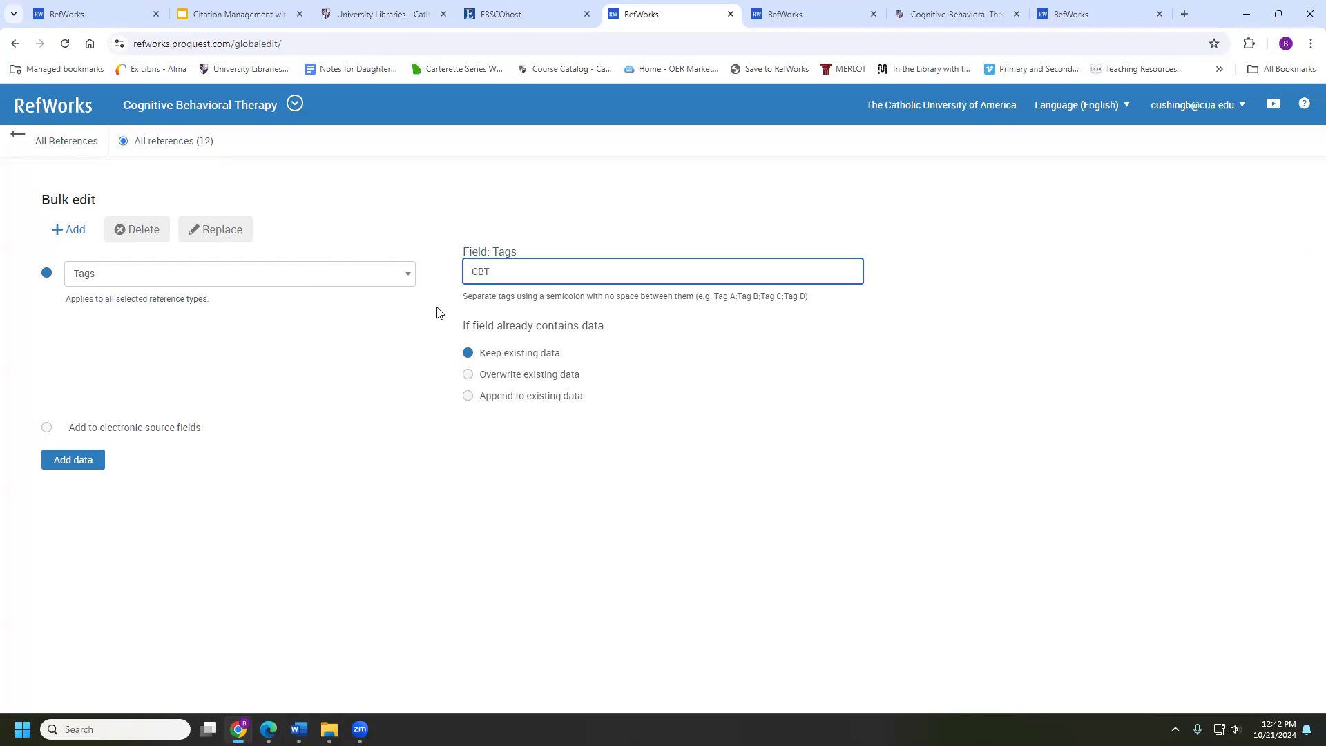
pyautogui.moveTo(460, 324); pyautogui.dragTo(589, 319)
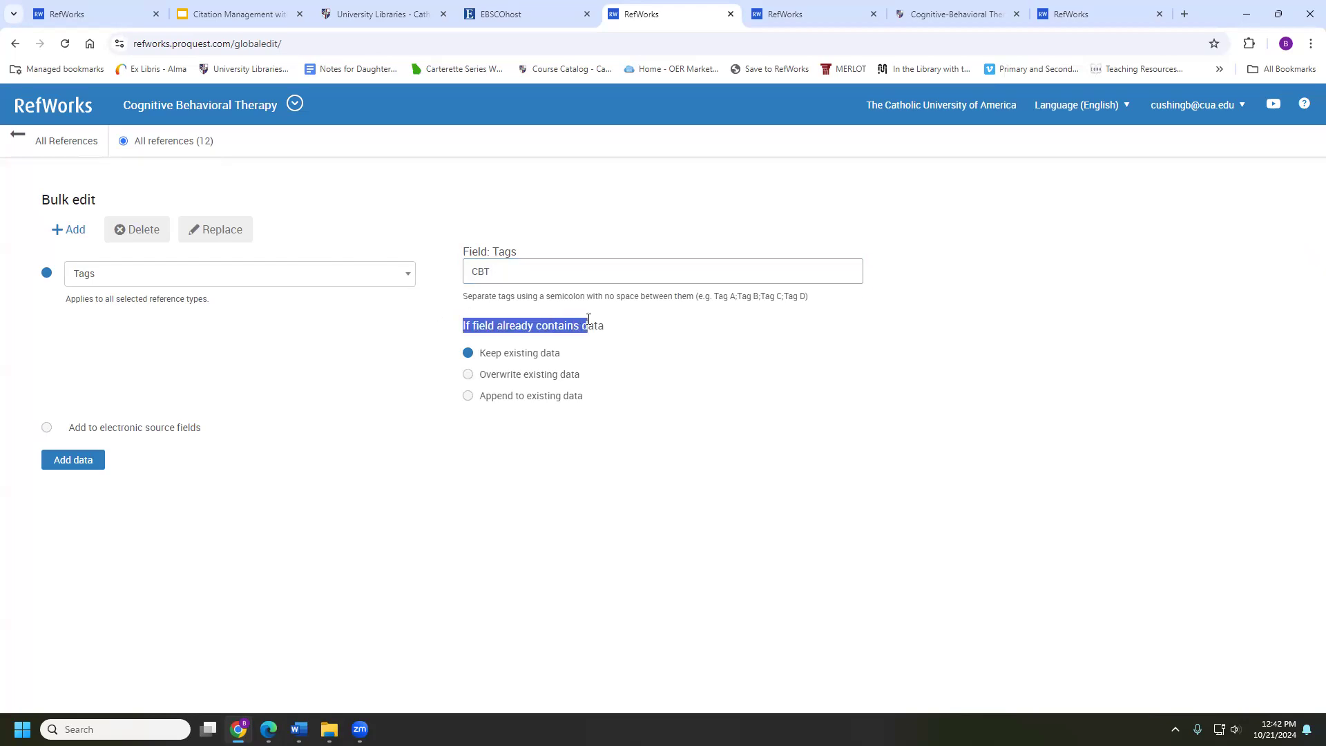
pyautogui.click(650, 330)
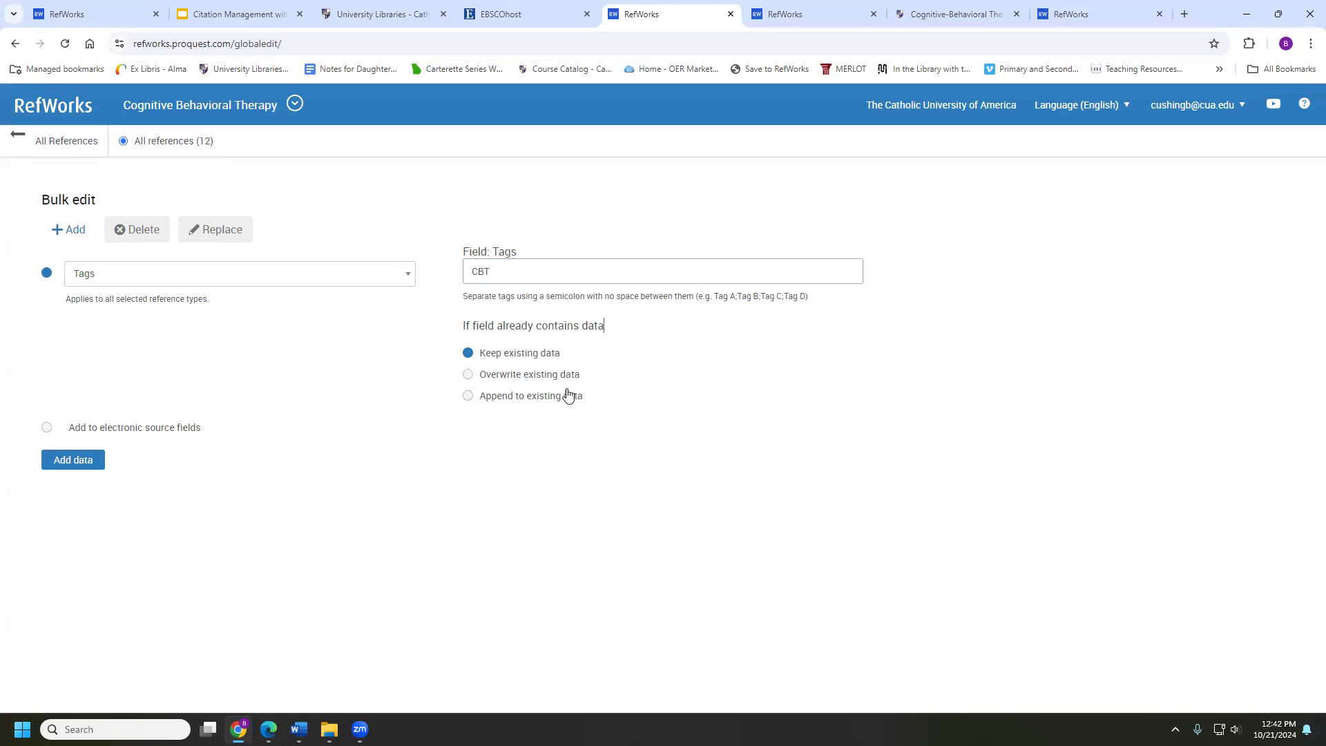
pyautogui.click(502, 401)
pyautogui.click(77, 459)
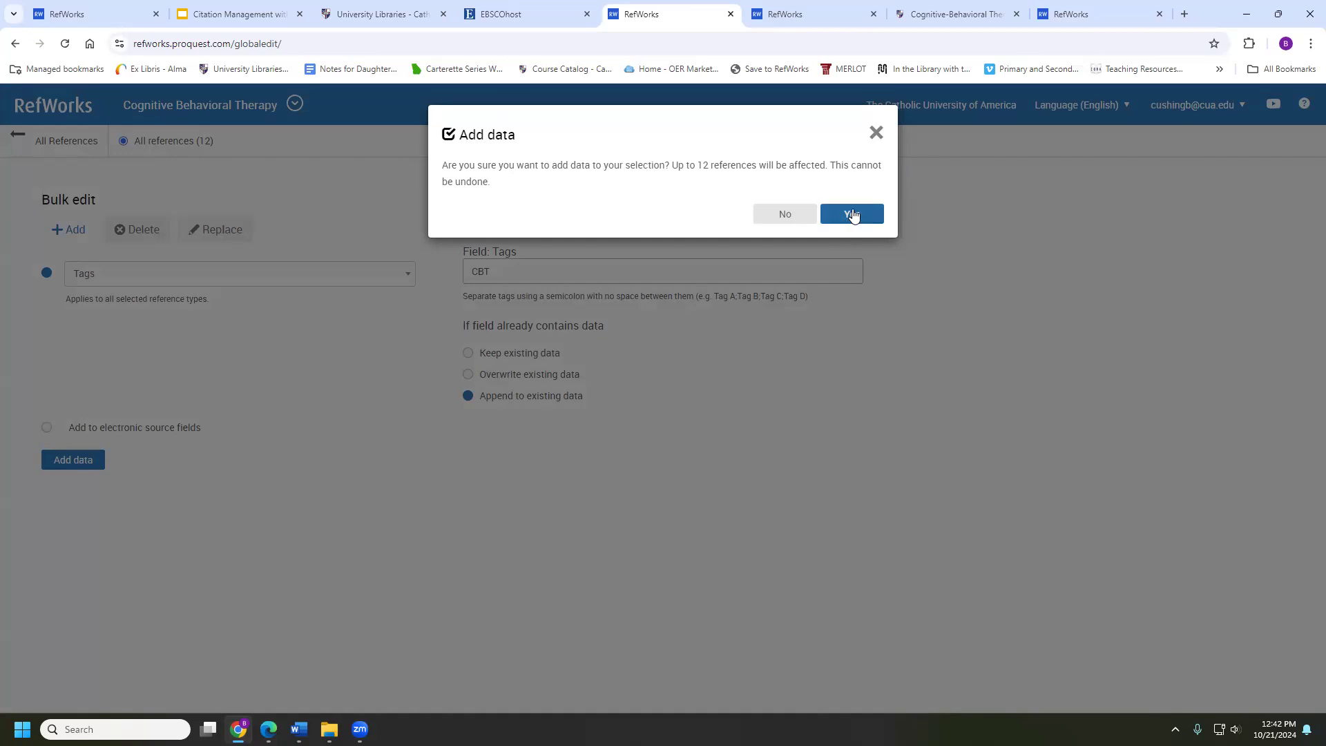
pyautogui.click(852, 214)
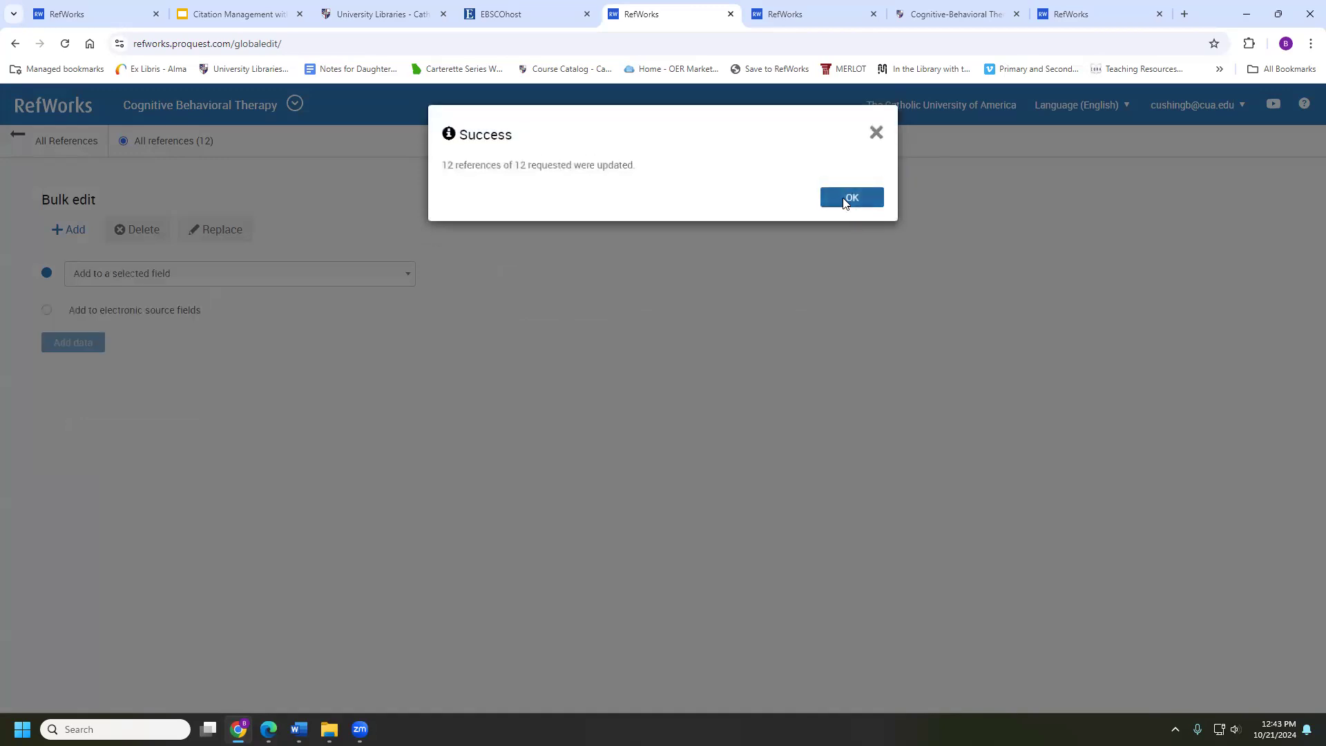
pyautogui.click(850, 197)
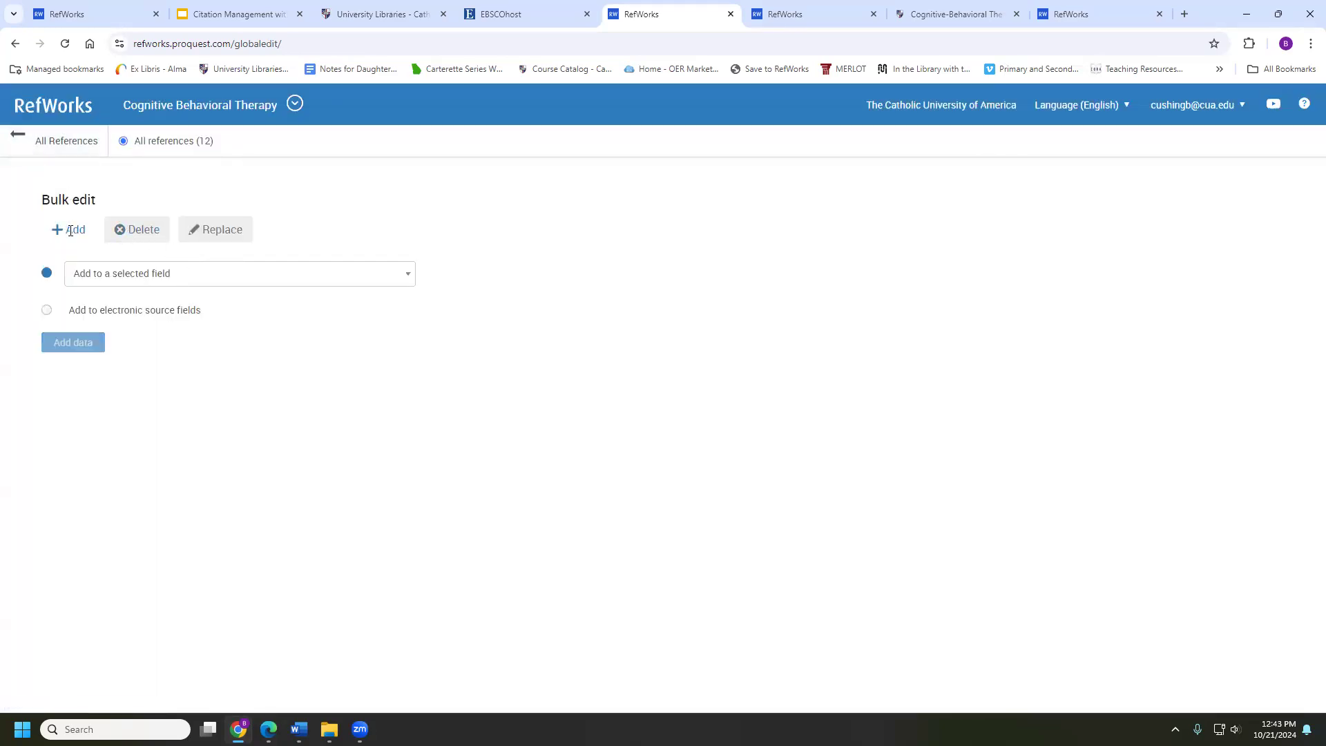
# Browse the Add and Delete field lists in Bulk edit without choosing a field
pyautogui.click(97, 271)
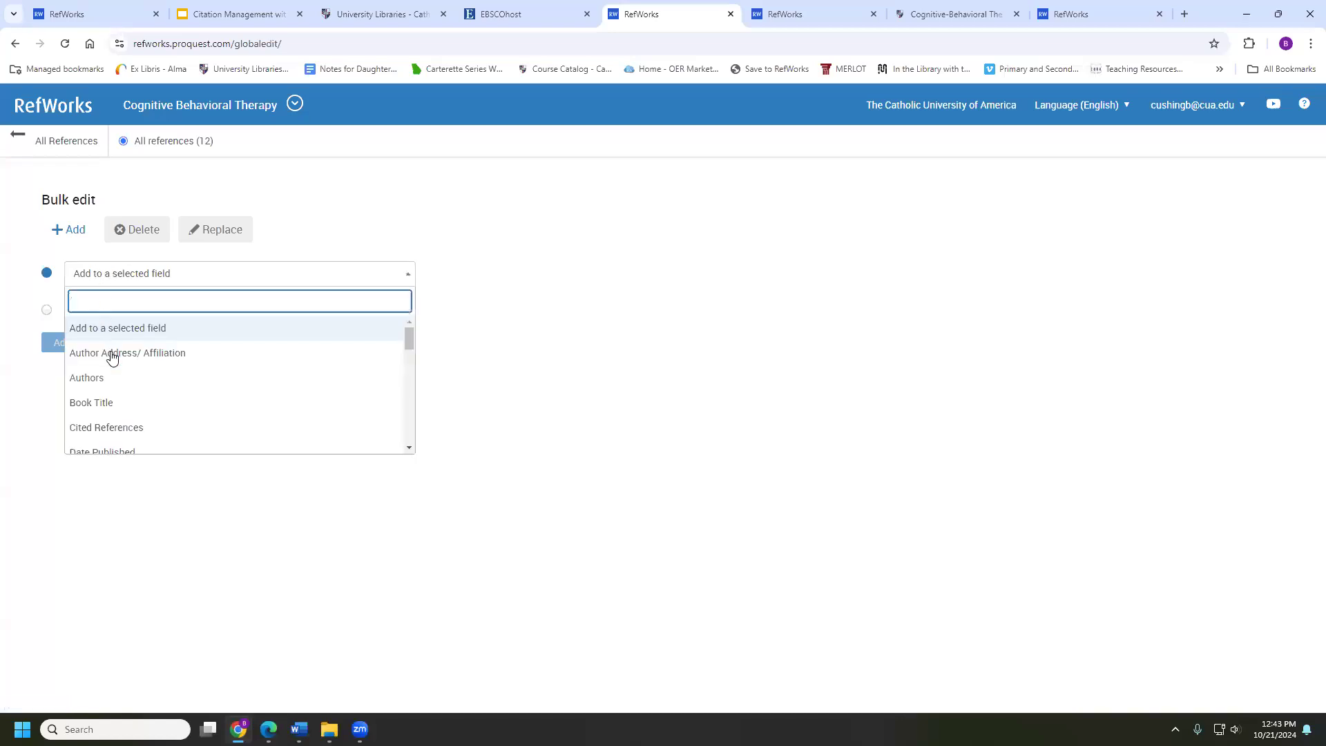
pyautogui.scroll(-1, 110, 387)
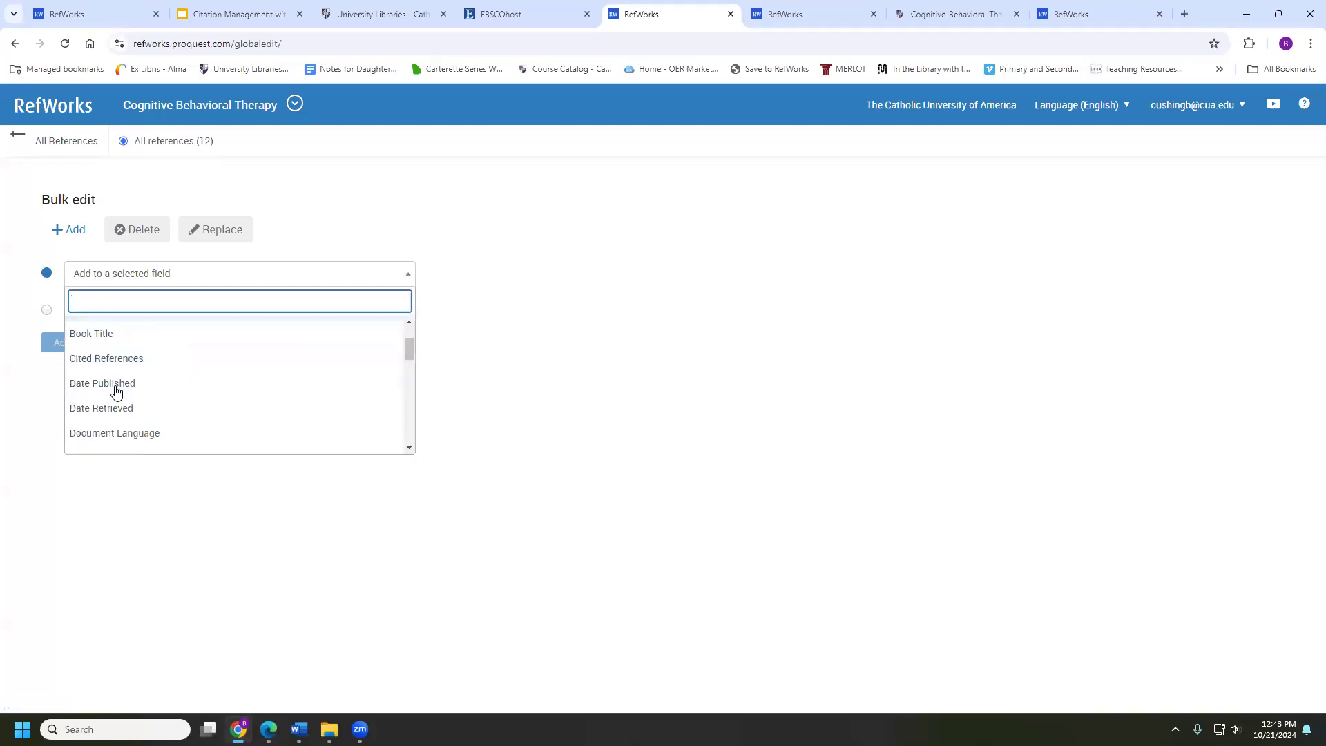
pyautogui.click(207, 201)
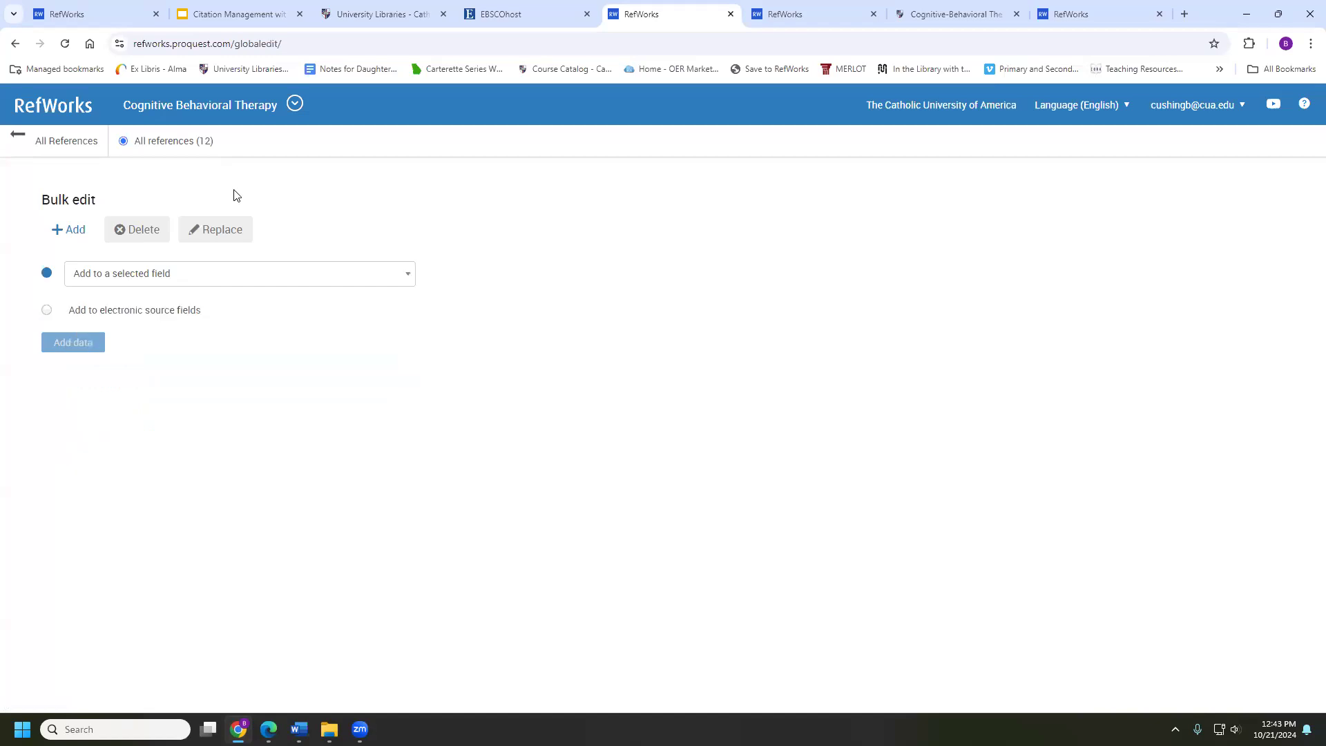
pyautogui.click(122, 235)
pyautogui.click(132, 269)
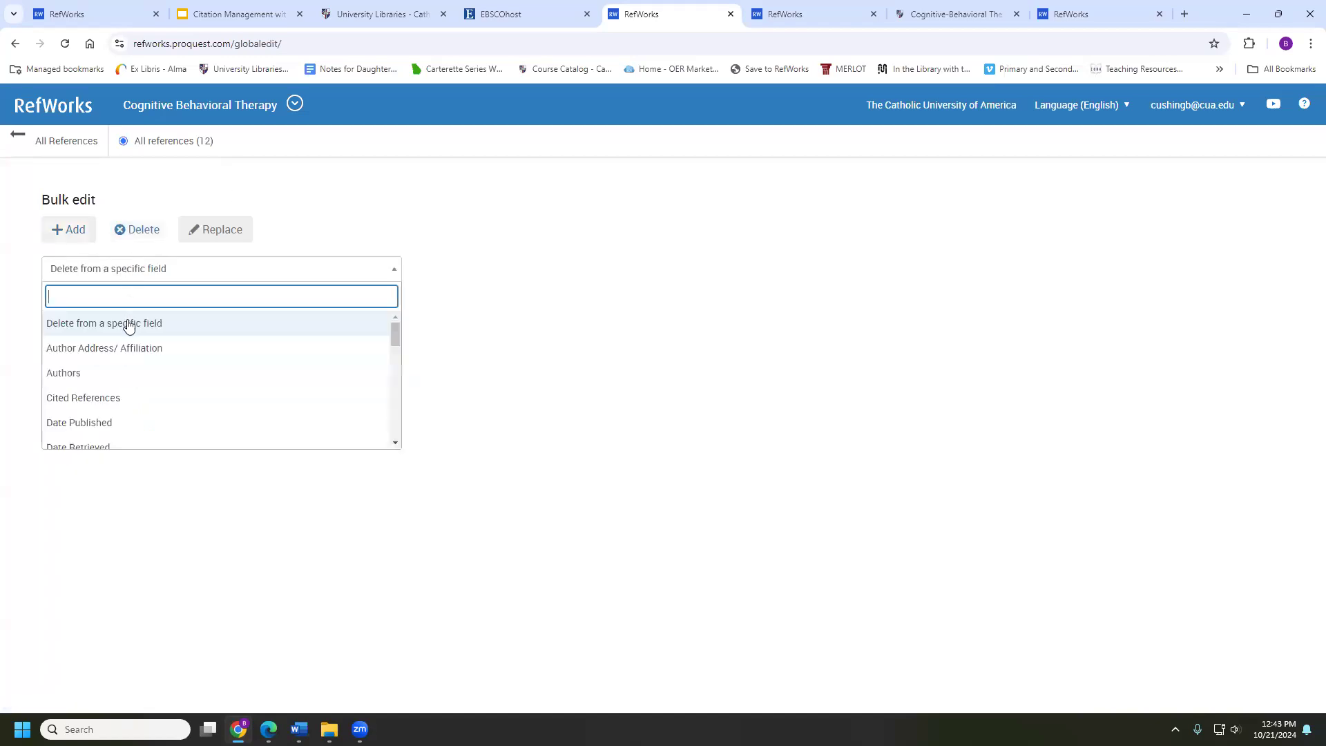
pyautogui.scroll(-2, 128, 383)
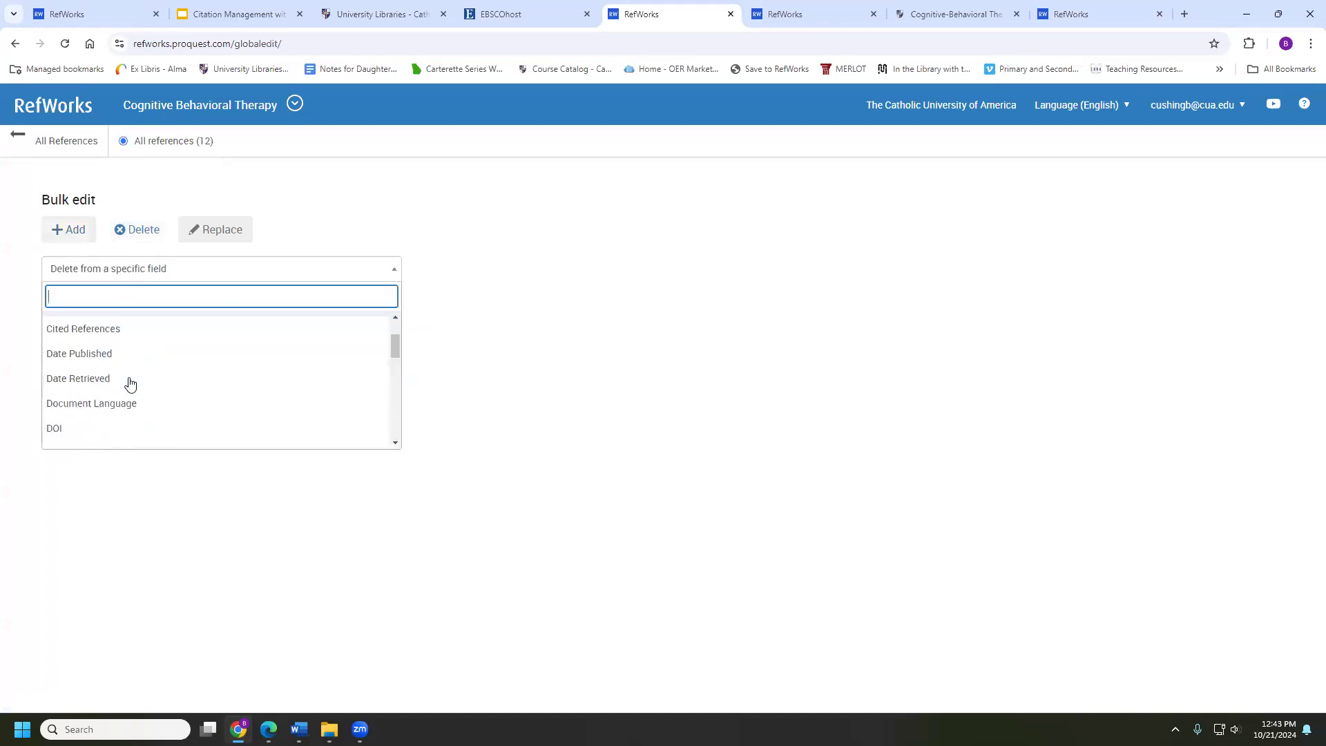
# Switch to Find and Replace with Authors, then return to All References without replacing anything
pyautogui.click(211, 242)
pyautogui.click(233, 279)
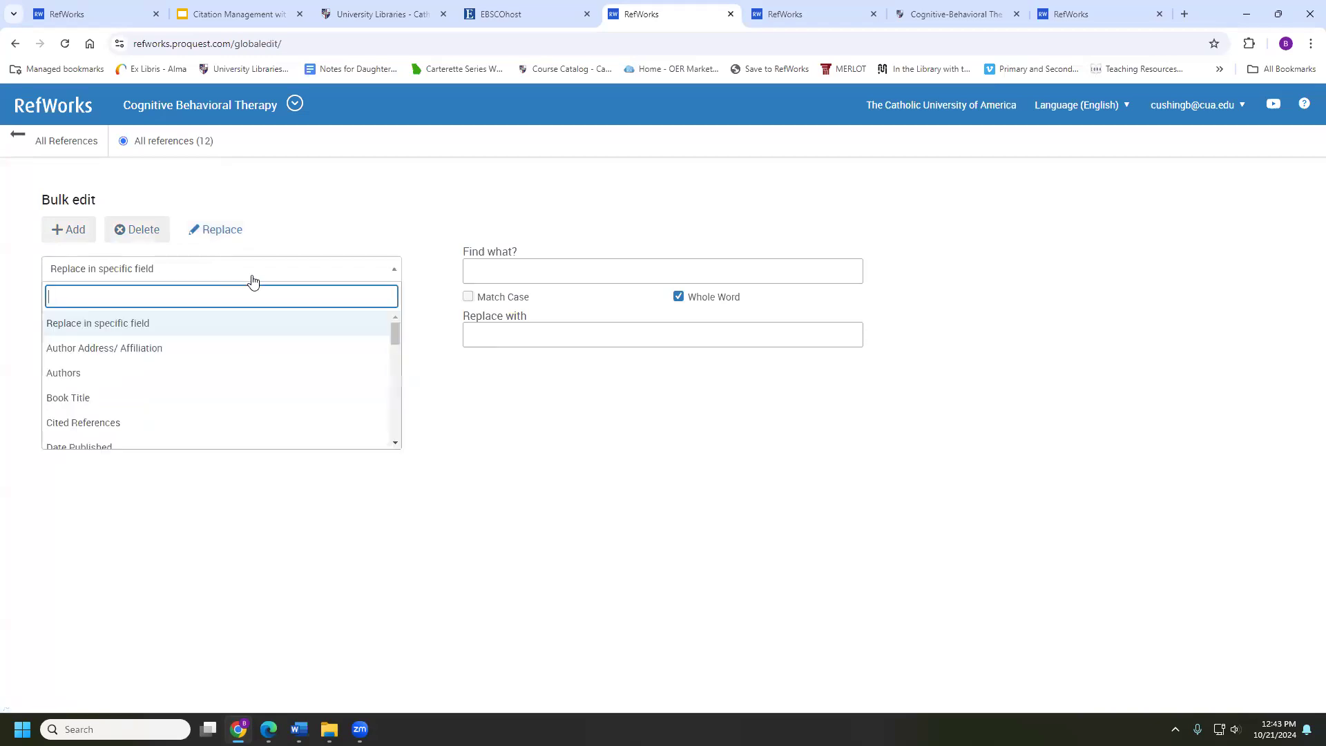
pyautogui.click(512, 270)
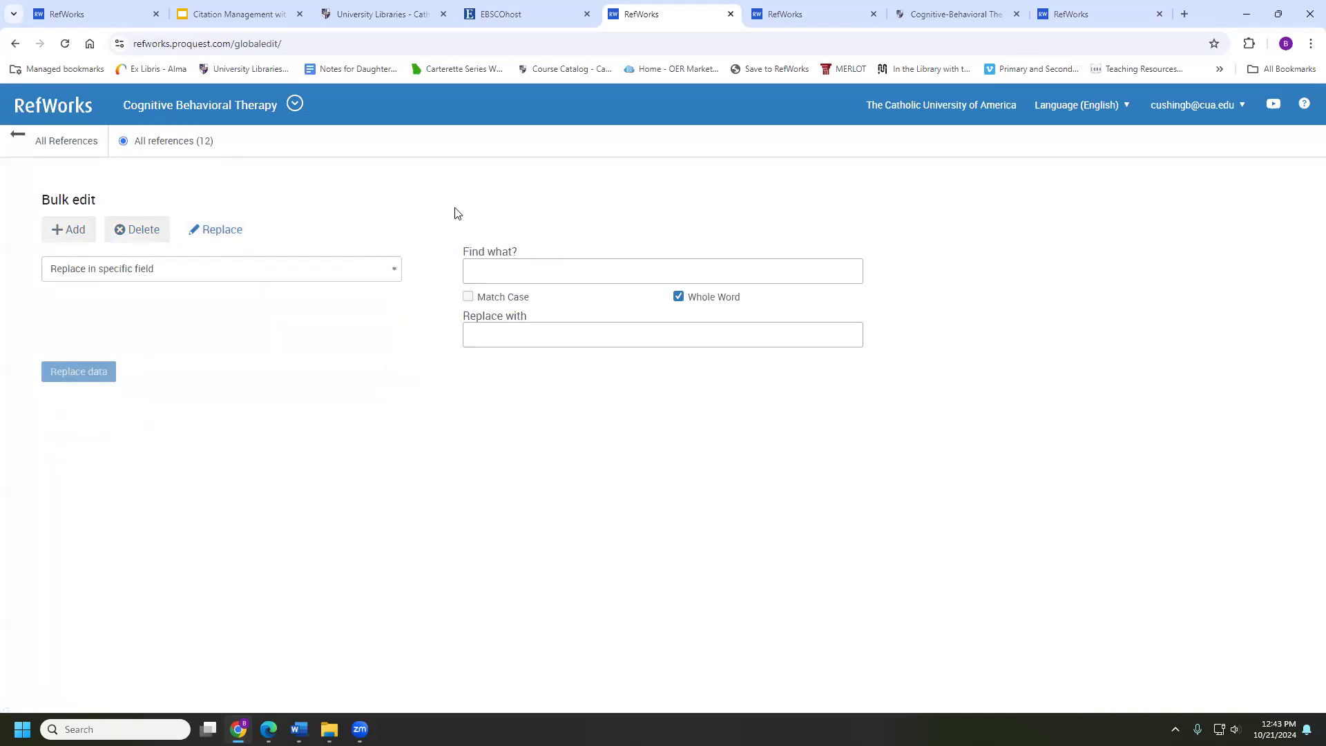
pyautogui.click(272, 271)
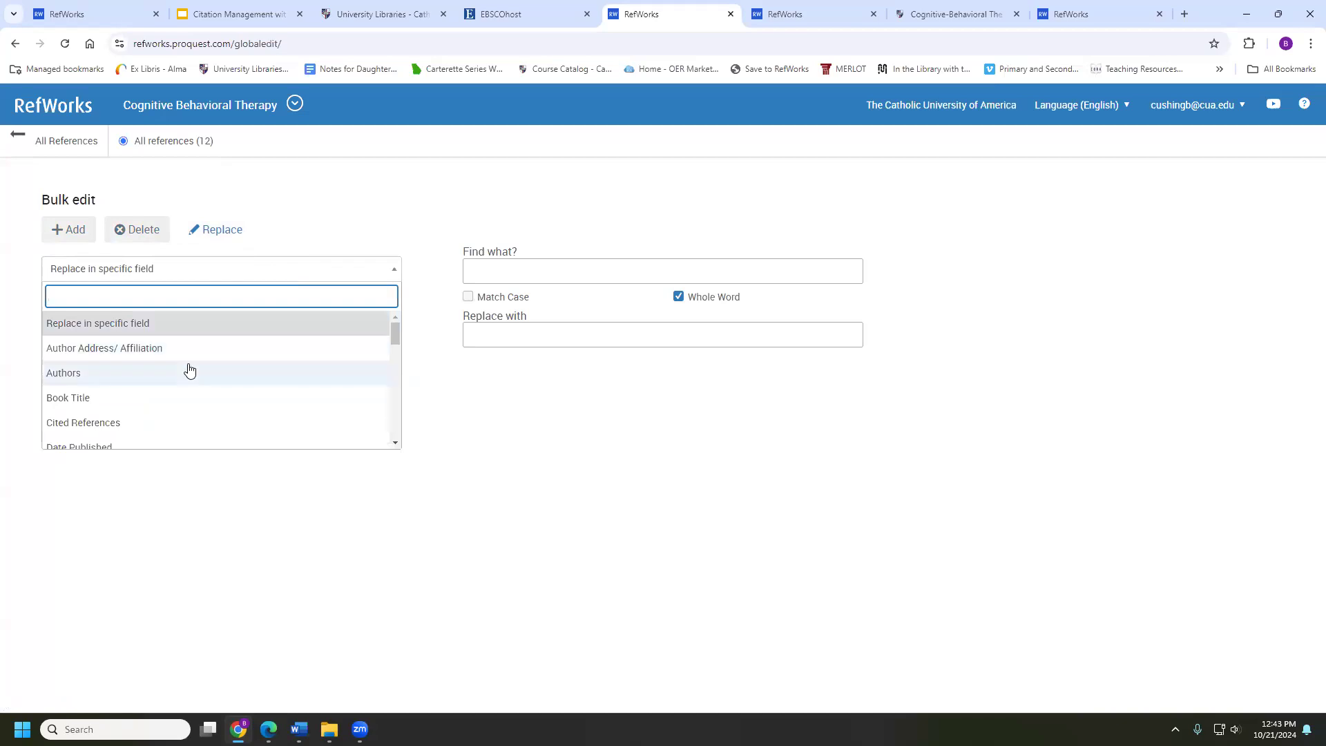
pyautogui.click(189, 372)
pyautogui.click(537, 271)
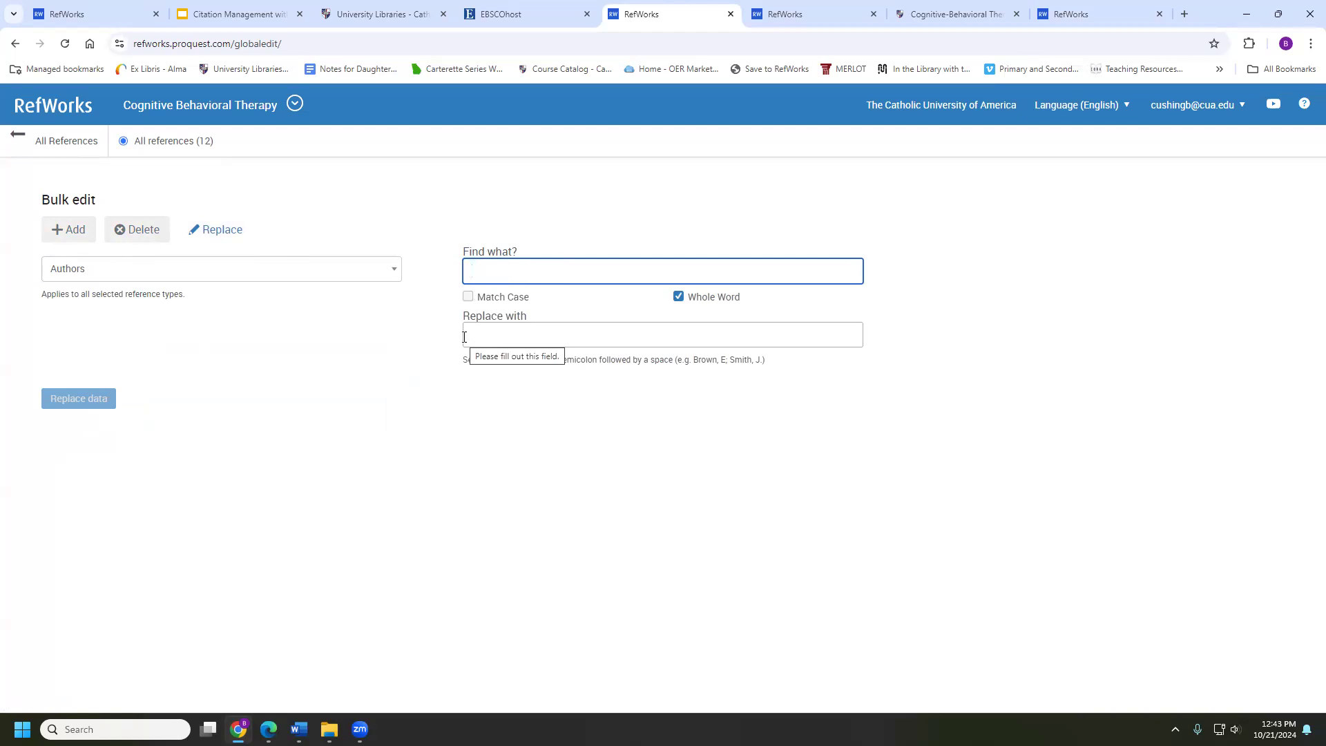
pyautogui.click(46, 141)
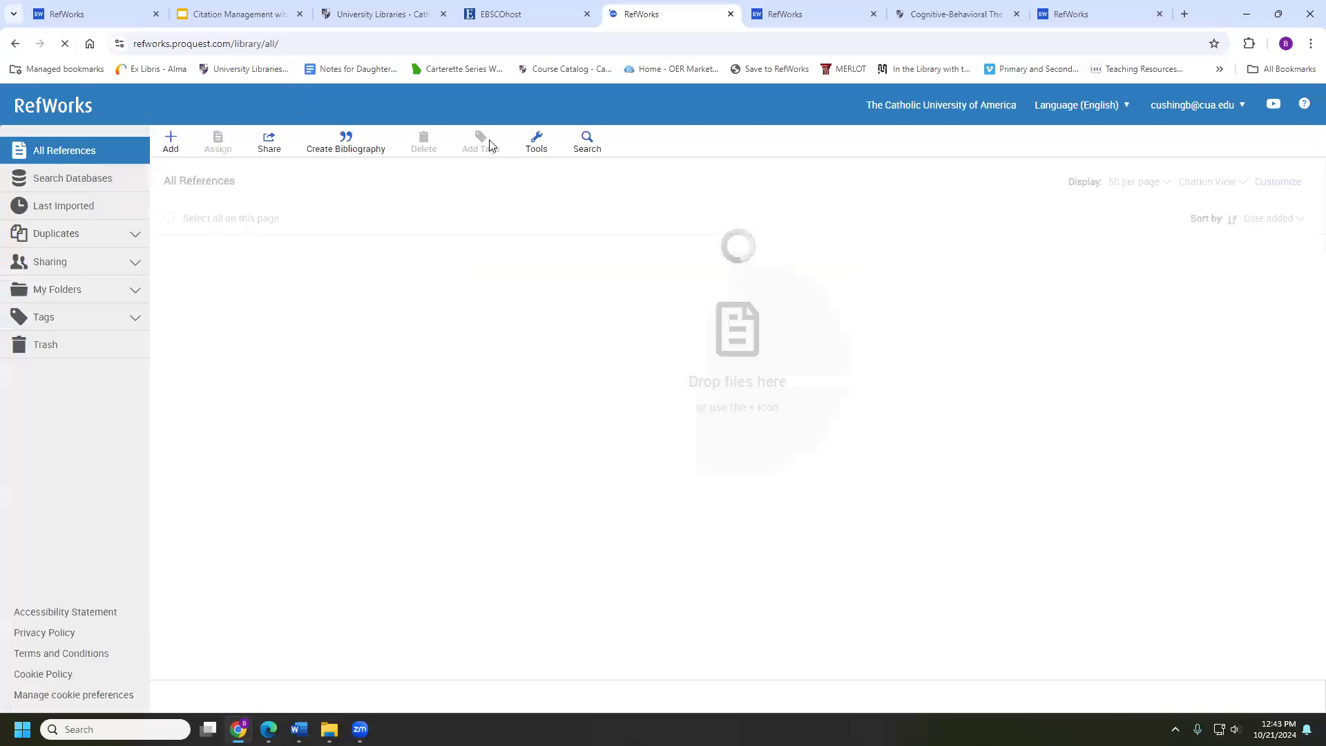
# Check the Tools menu and the Create Bibliography choices, then dismiss them
pyautogui.click(546, 151)
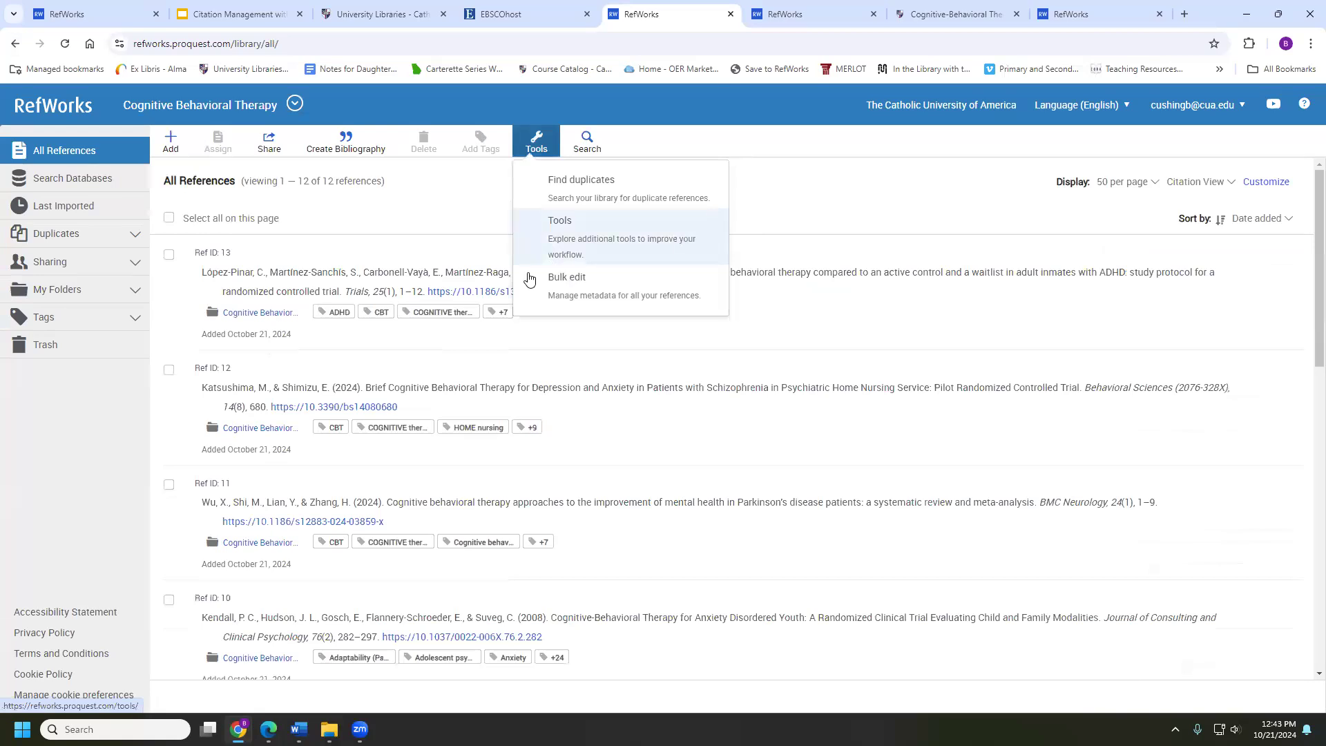
pyautogui.hotkey('alt', 'Tab')
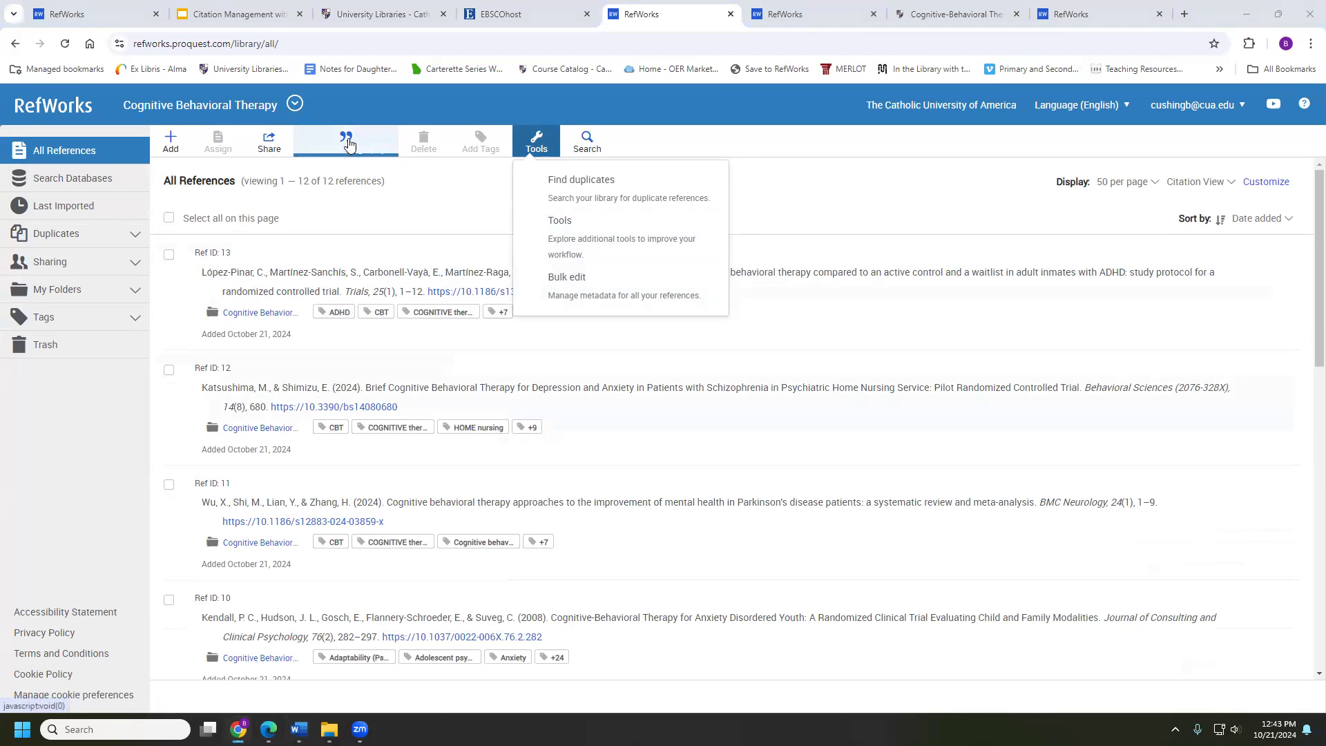
pyautogui.click(348, 143)
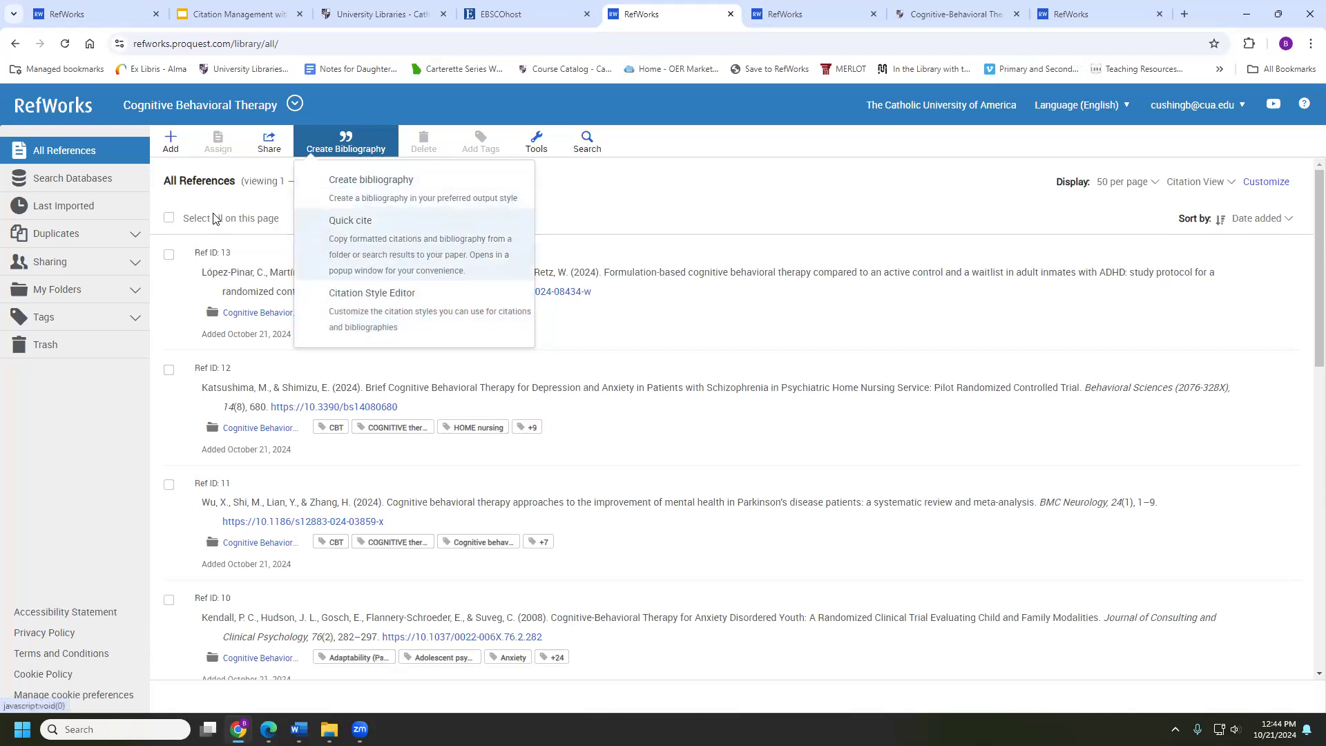
pyautogui.click(60, 152)
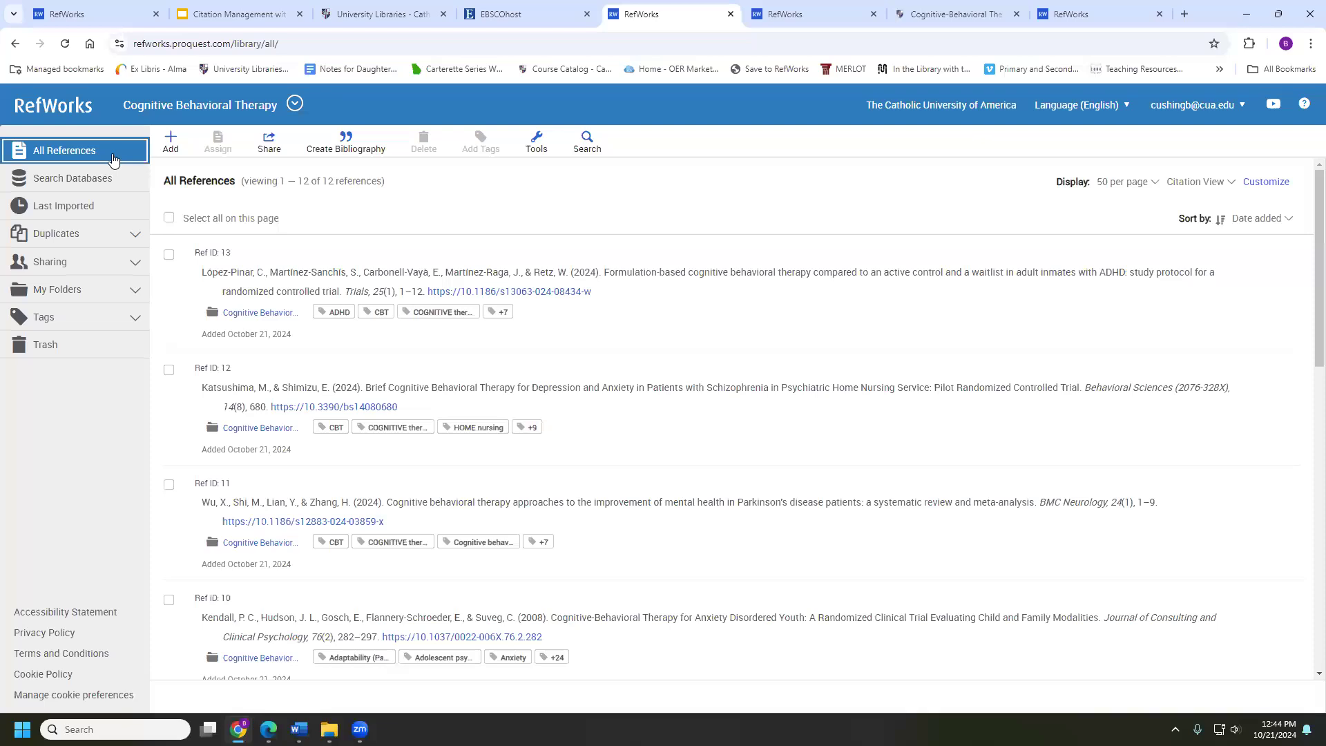
# View the Not in Folder references, then return to all 12 and show the Create Bibliography choices
pyautogui.click(90, 298)
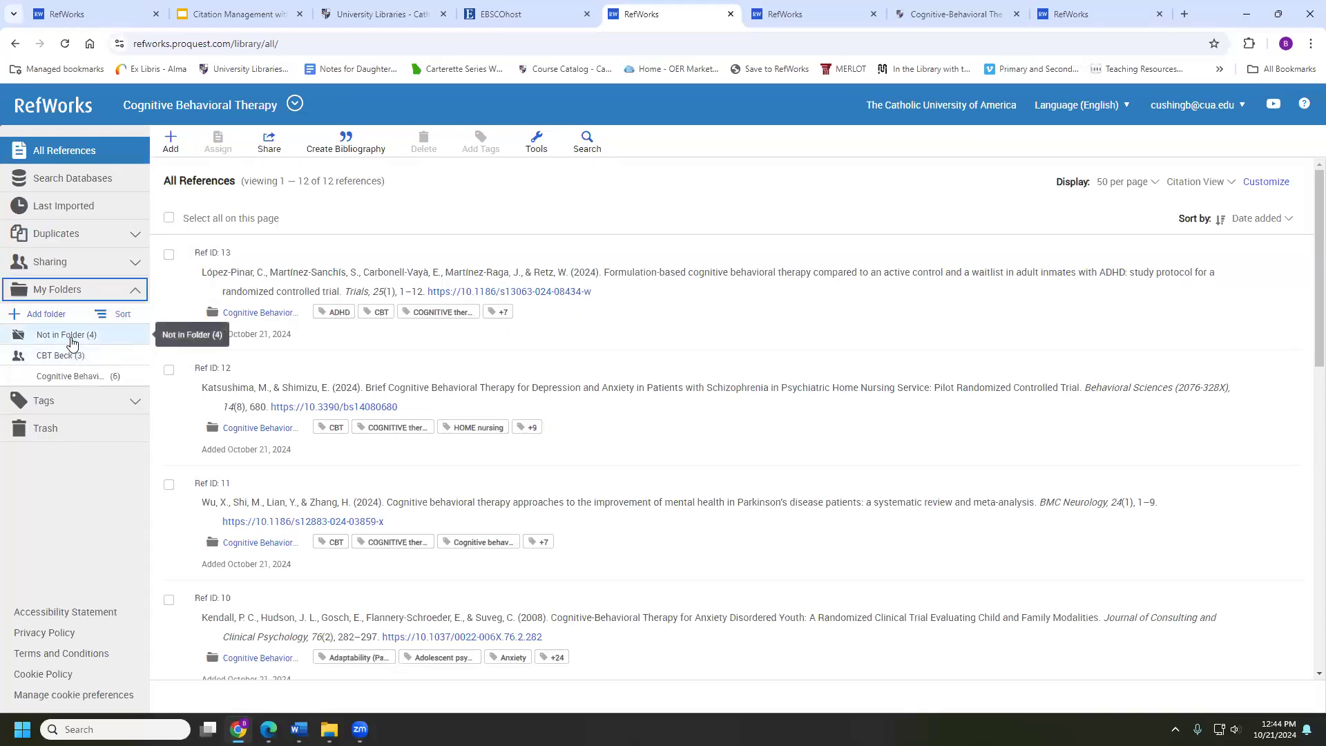
pyautogui.click(72, 339)
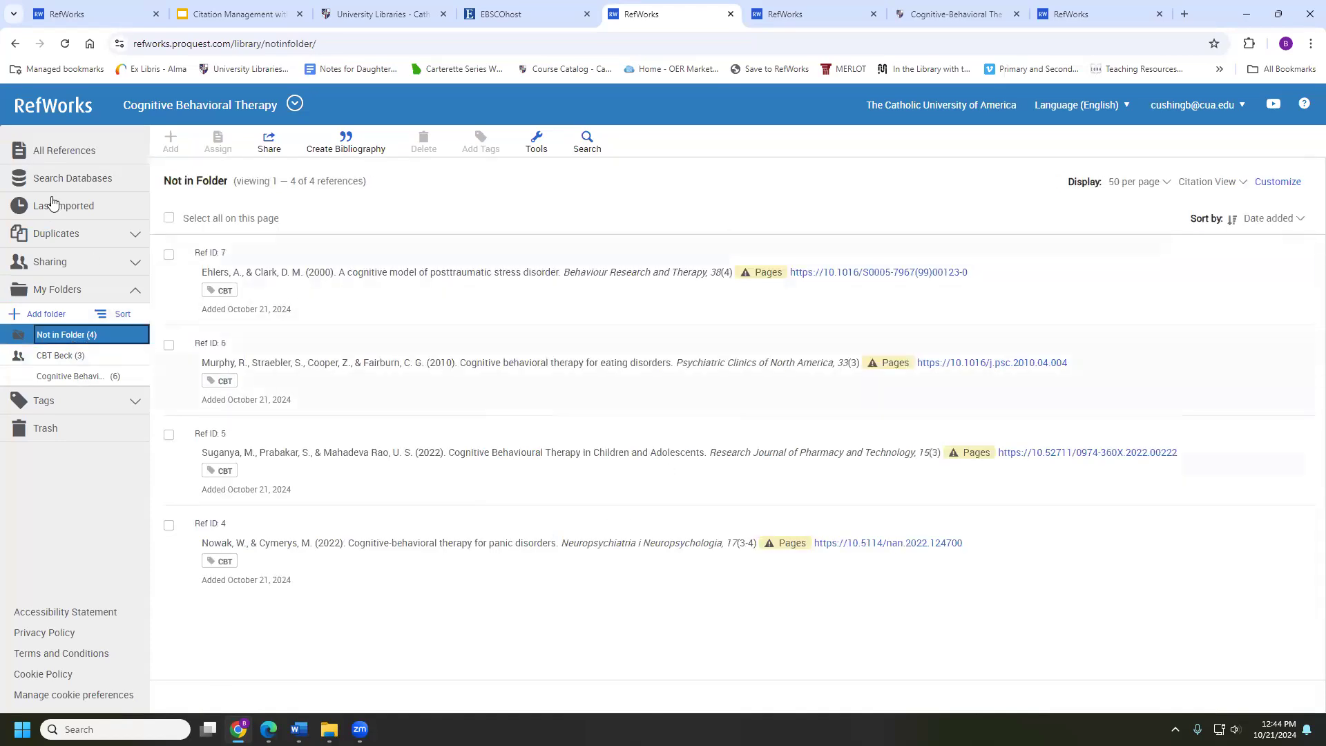
pyautogui.click(53, 152)
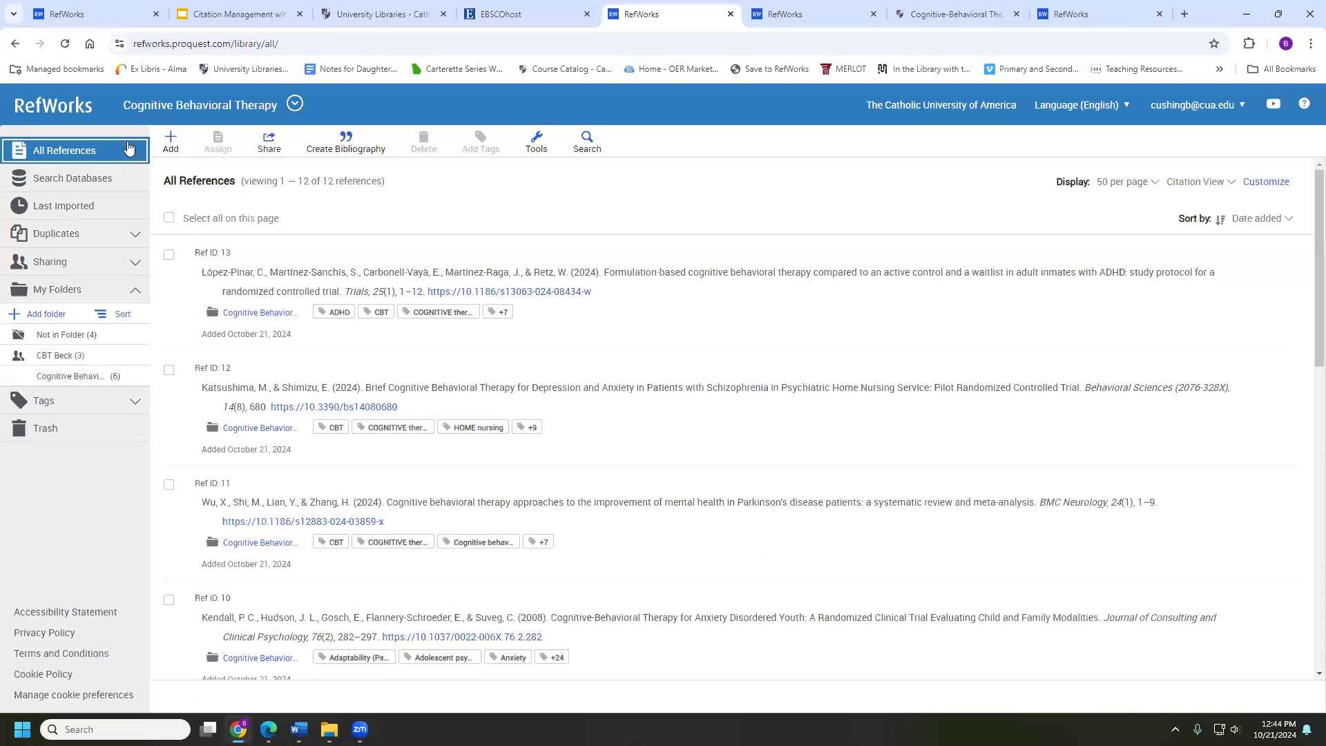
pyautogui.click(343, 142)
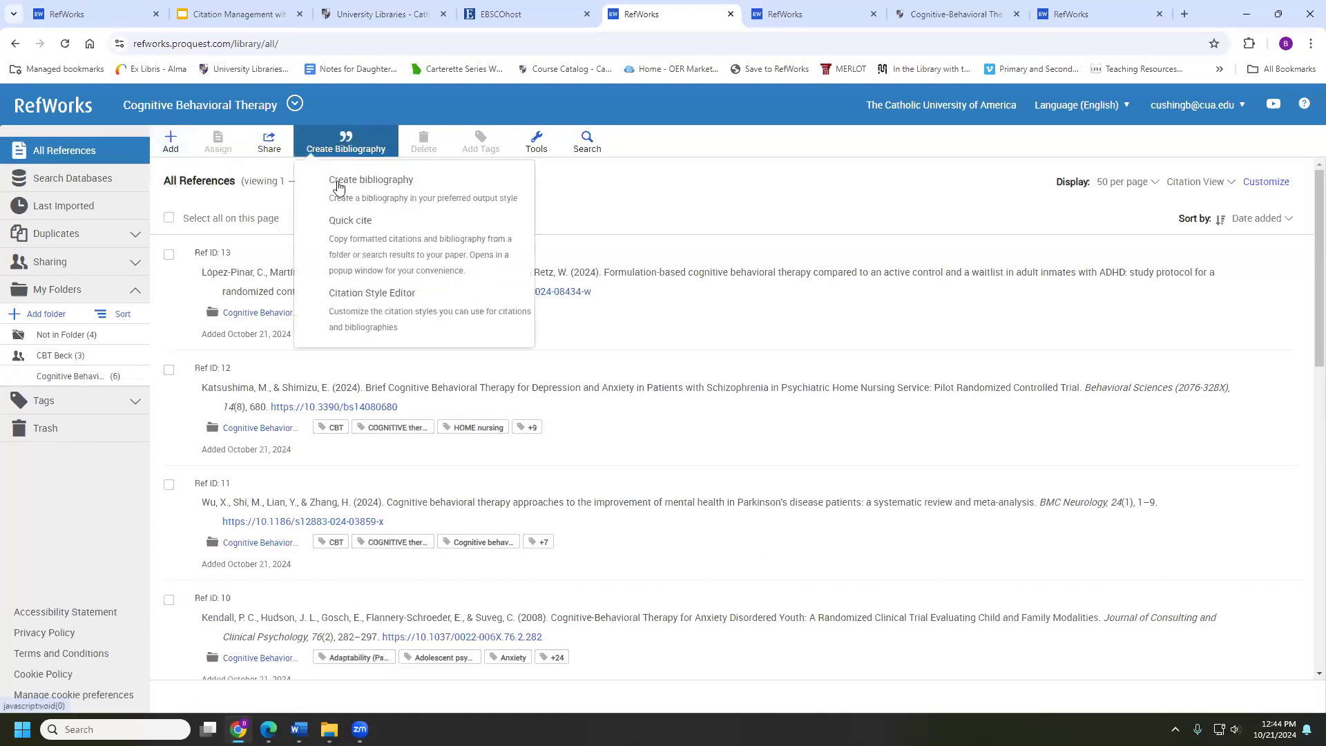
pyautogui.click(414, 193)
pyautogui.click(411, 237)
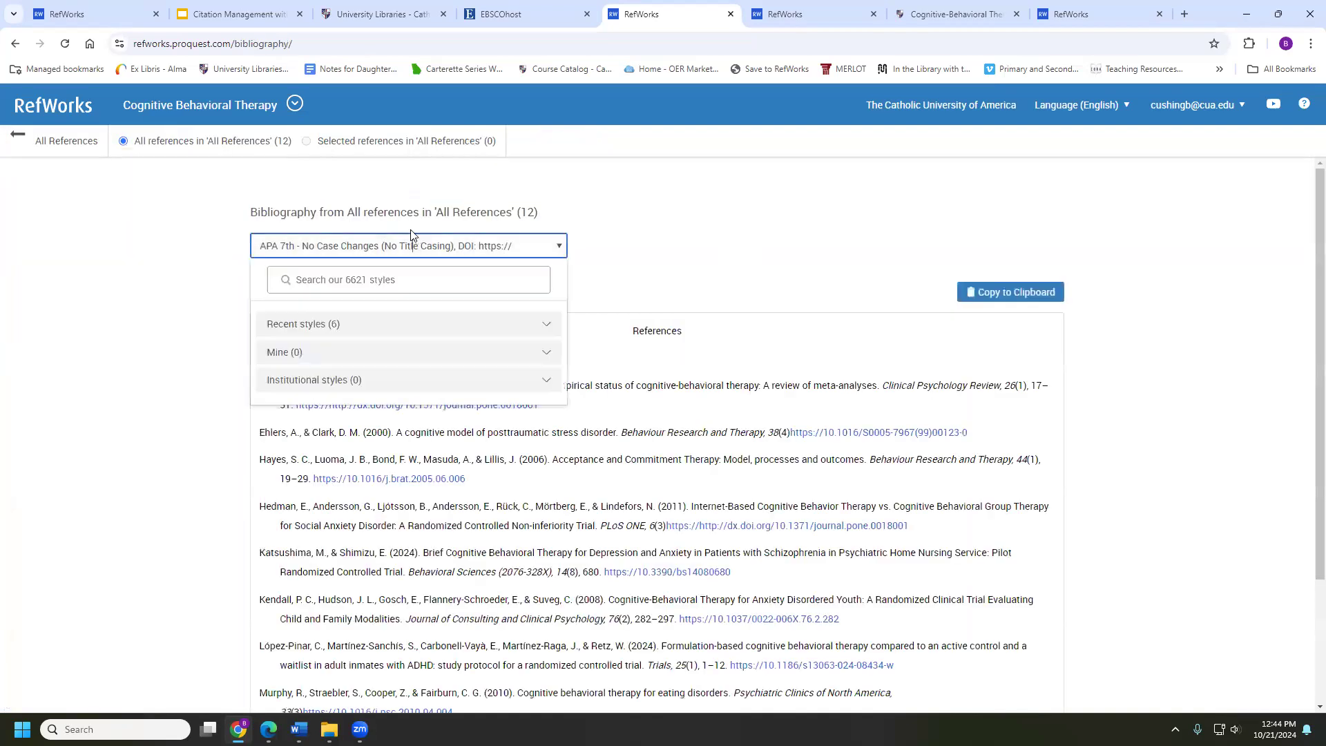
pyautogui.click(372, 270)
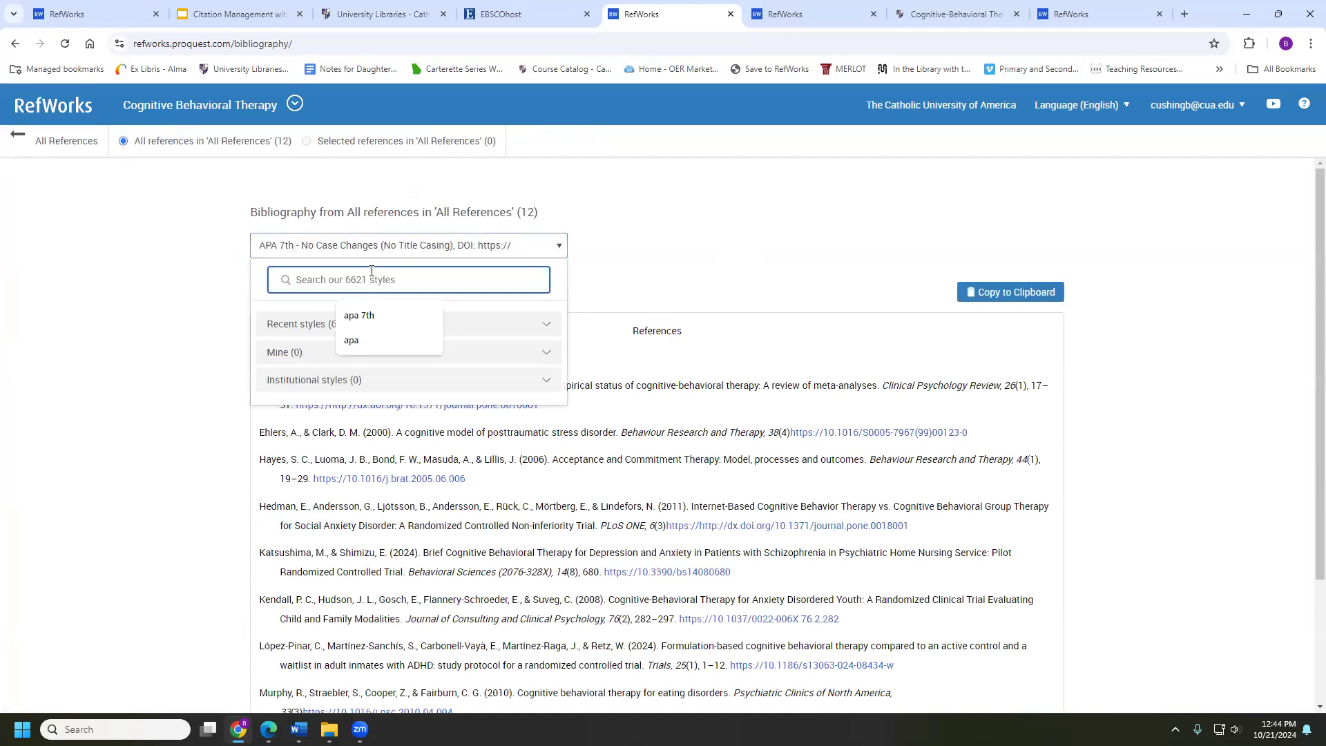
pyautogui.write('apa 7th')
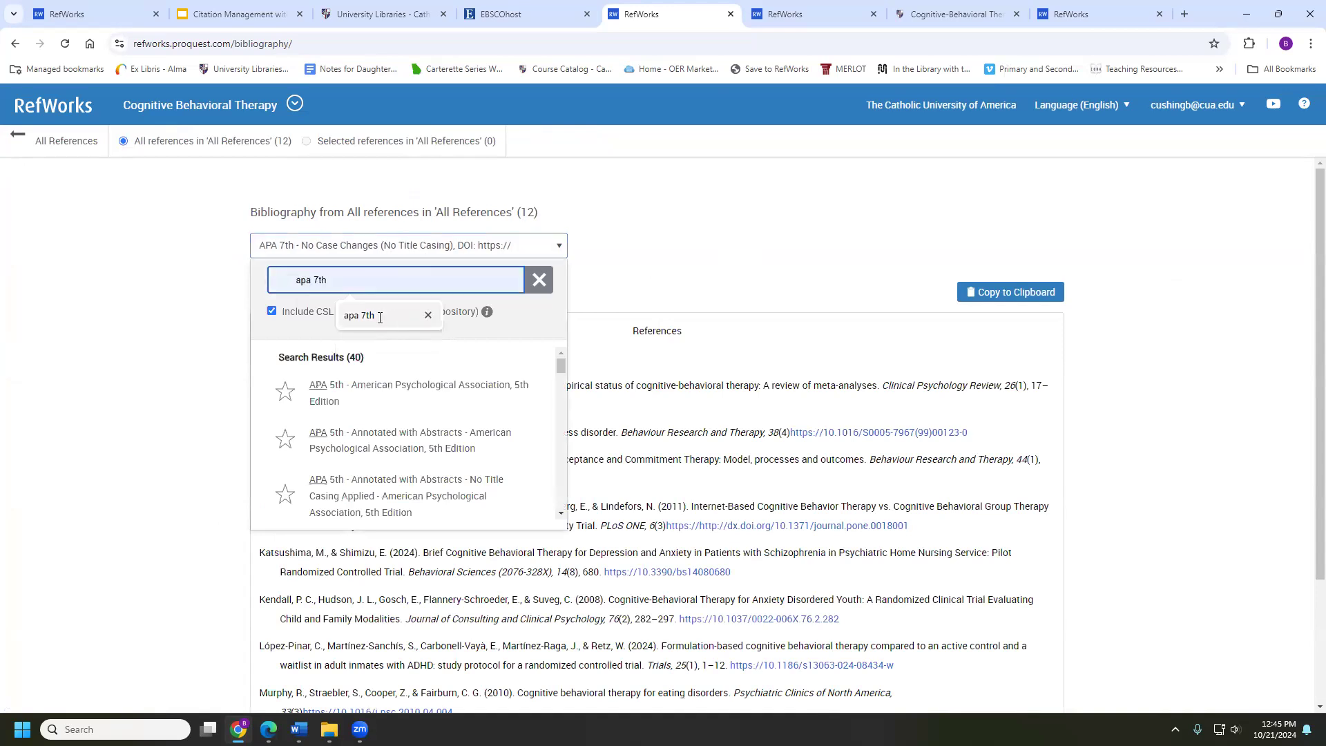
pyautogui.click(379, 317)
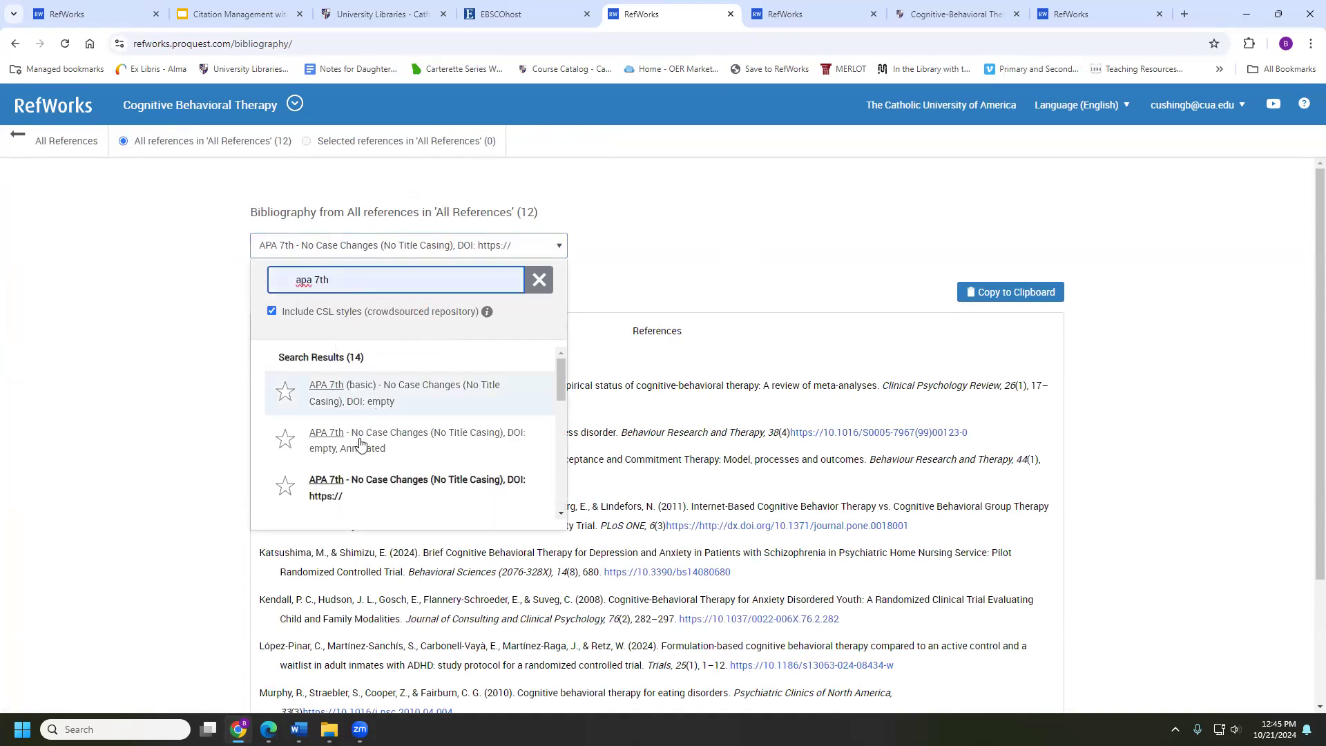
pyautogui.click(370, 479)
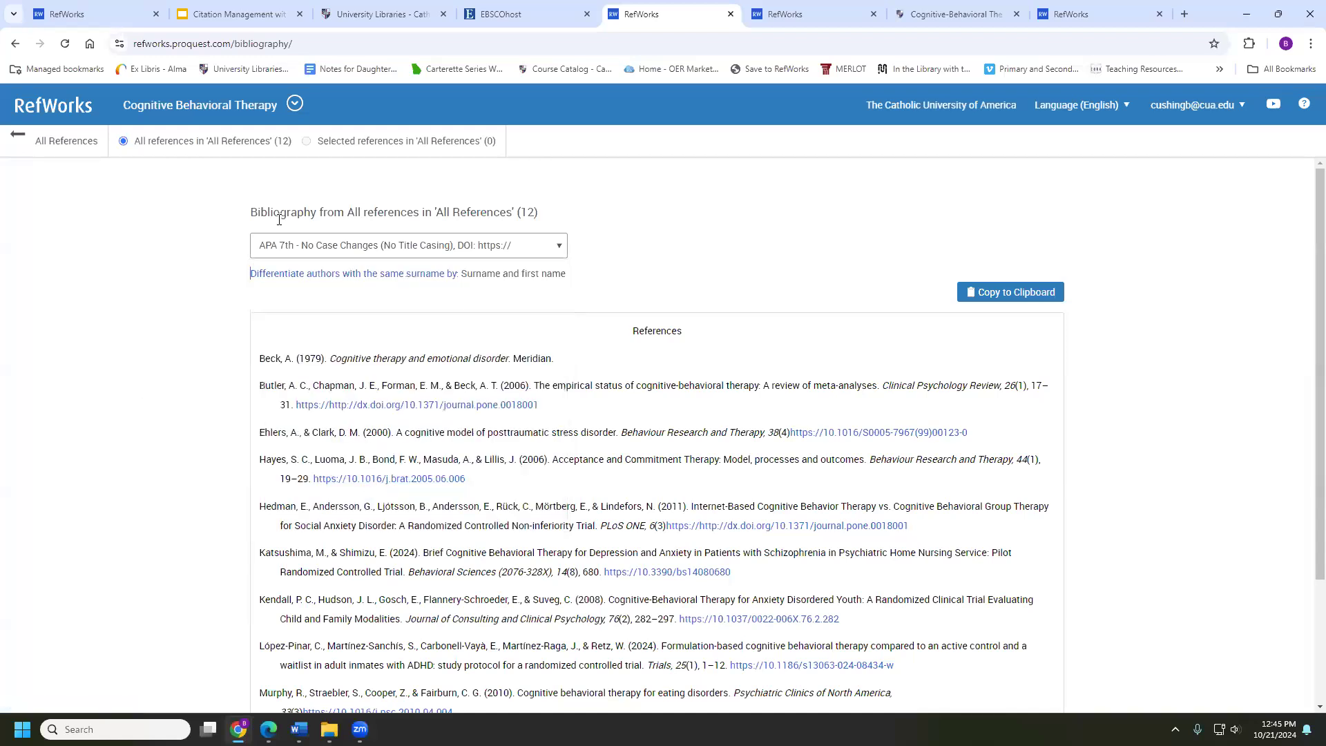
pyautogui.scroll(-2, 693, 442)
pyautogui.scroll(2, 275, 422)
pyautogui.scroll(-2, 275, 422)
pyautogui.scroll(2, 275, 421)
# Copy the bibliography to the clipboard and open Google Docs in a new tab
pyautogui.click(1008, 291)
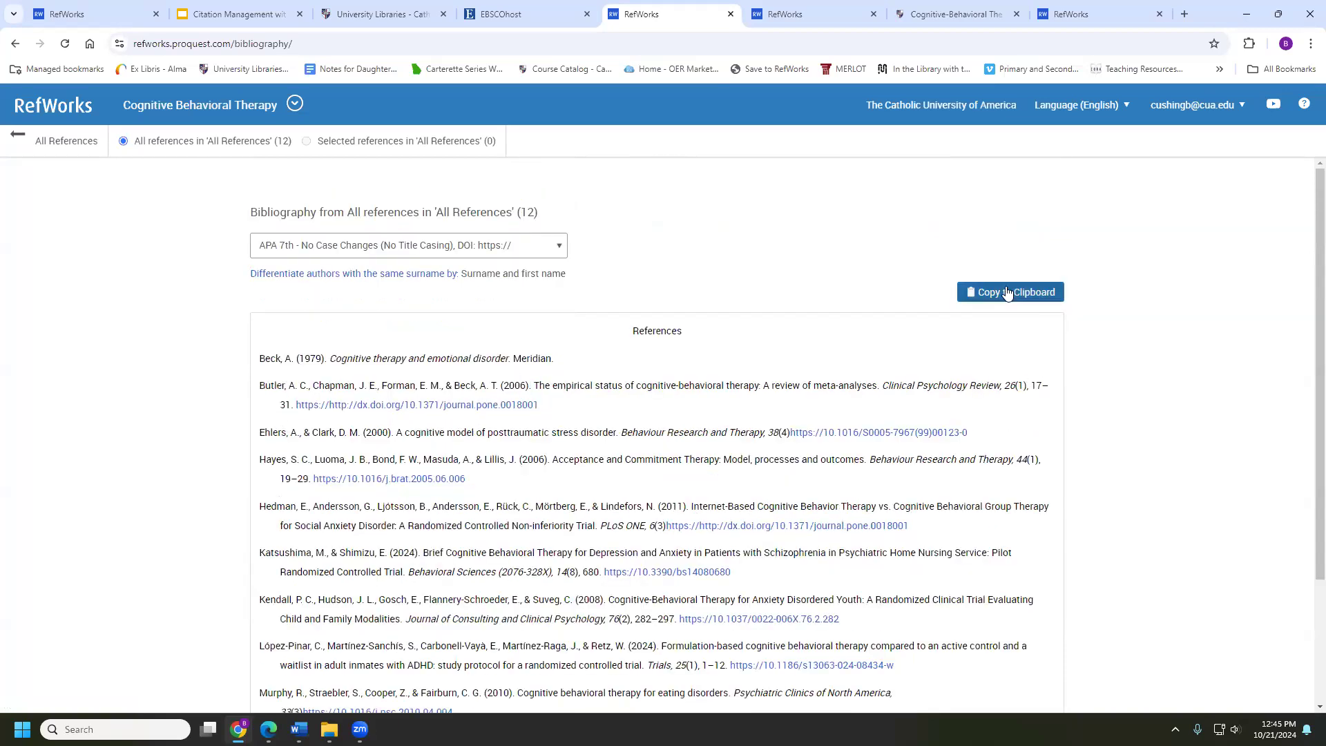
pyautogui.click(1003, 292)
pyautogui.click(1184, 14)
pyautogui.write('d')
pyautogui.press('Return')
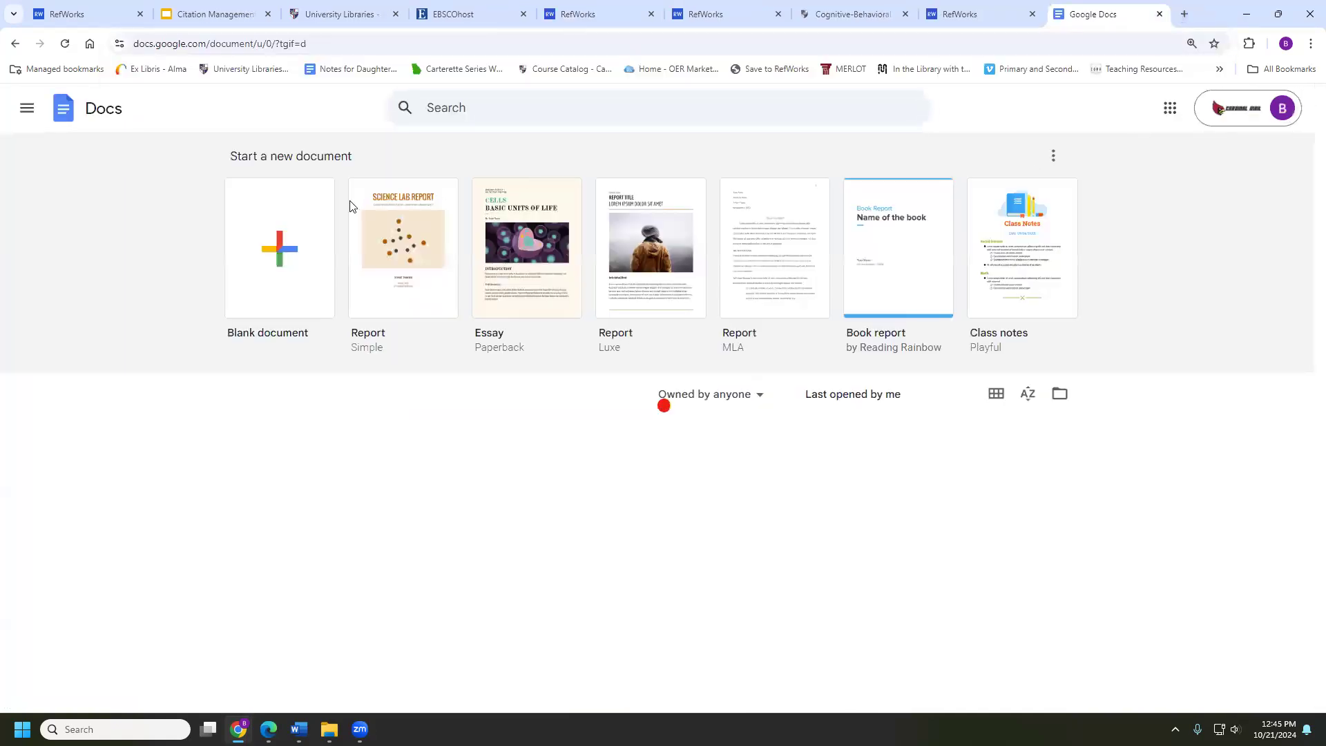
# Paste the copied APA 7th References list into a new blank Google Doc, then return to RefWorks
pyautogui.click(289, 250)
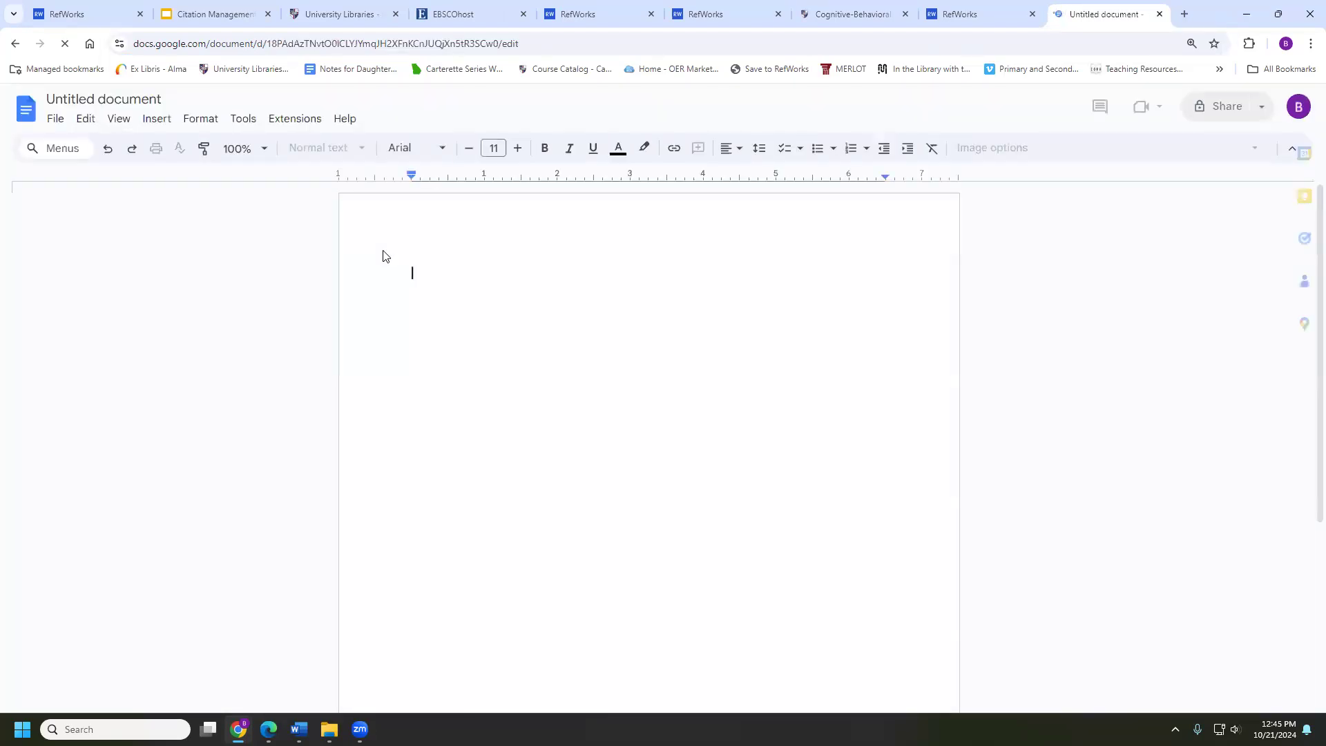
pyautogui.hotkey('ctrl', 'v')
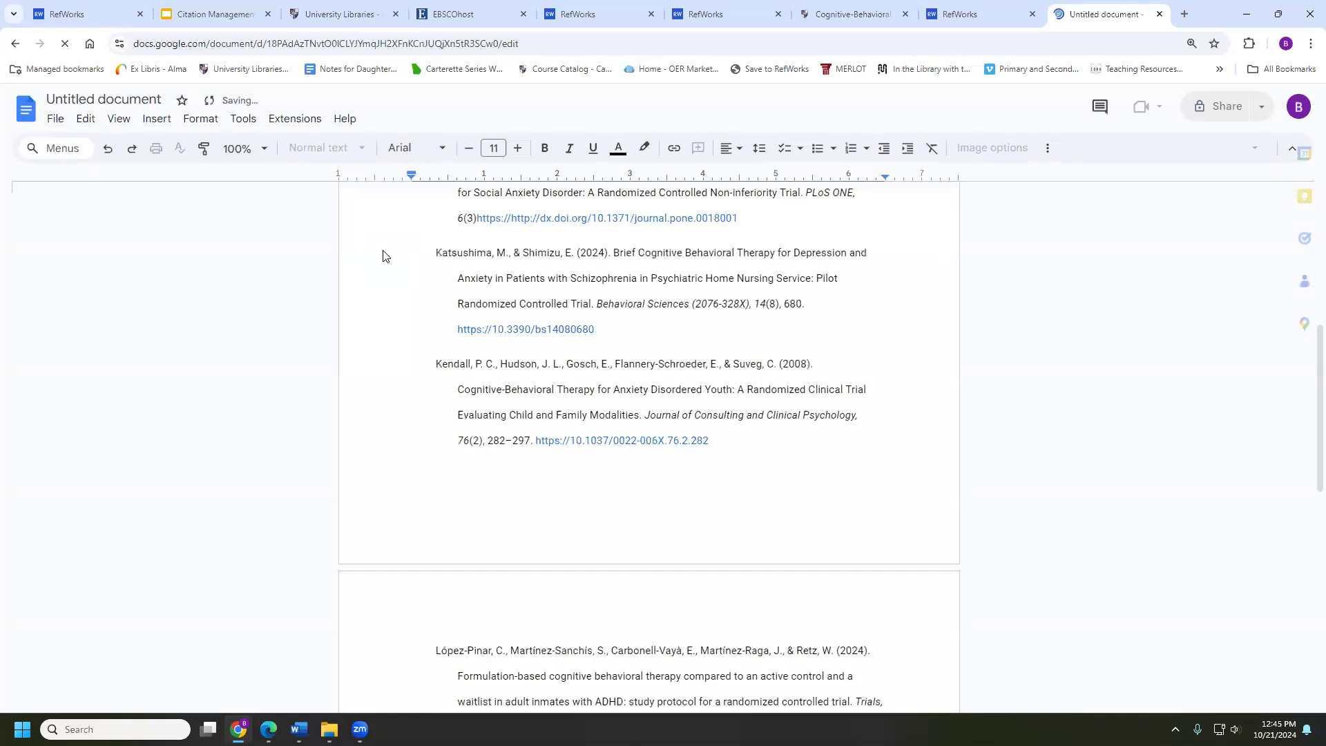
pyautogui.scroll(12, 456, 386)
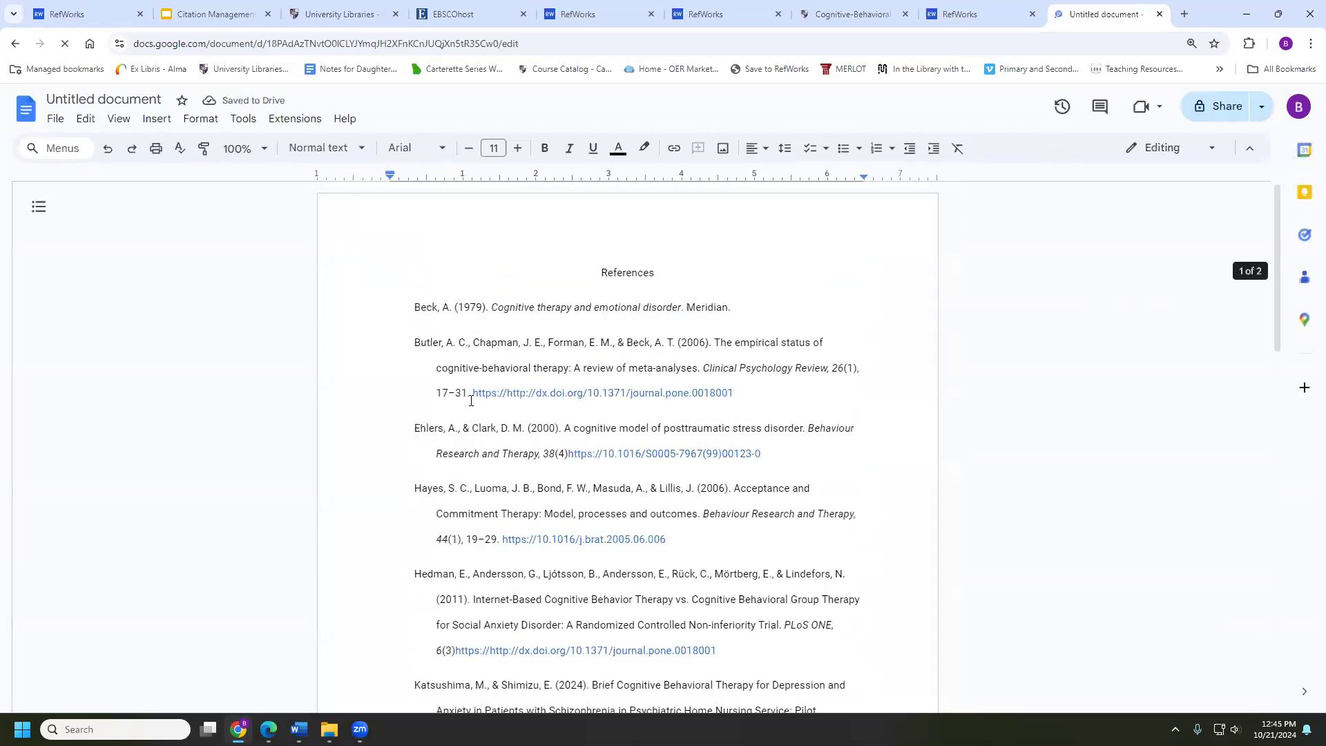
pyautogui.scroll(-20, 428, 408)
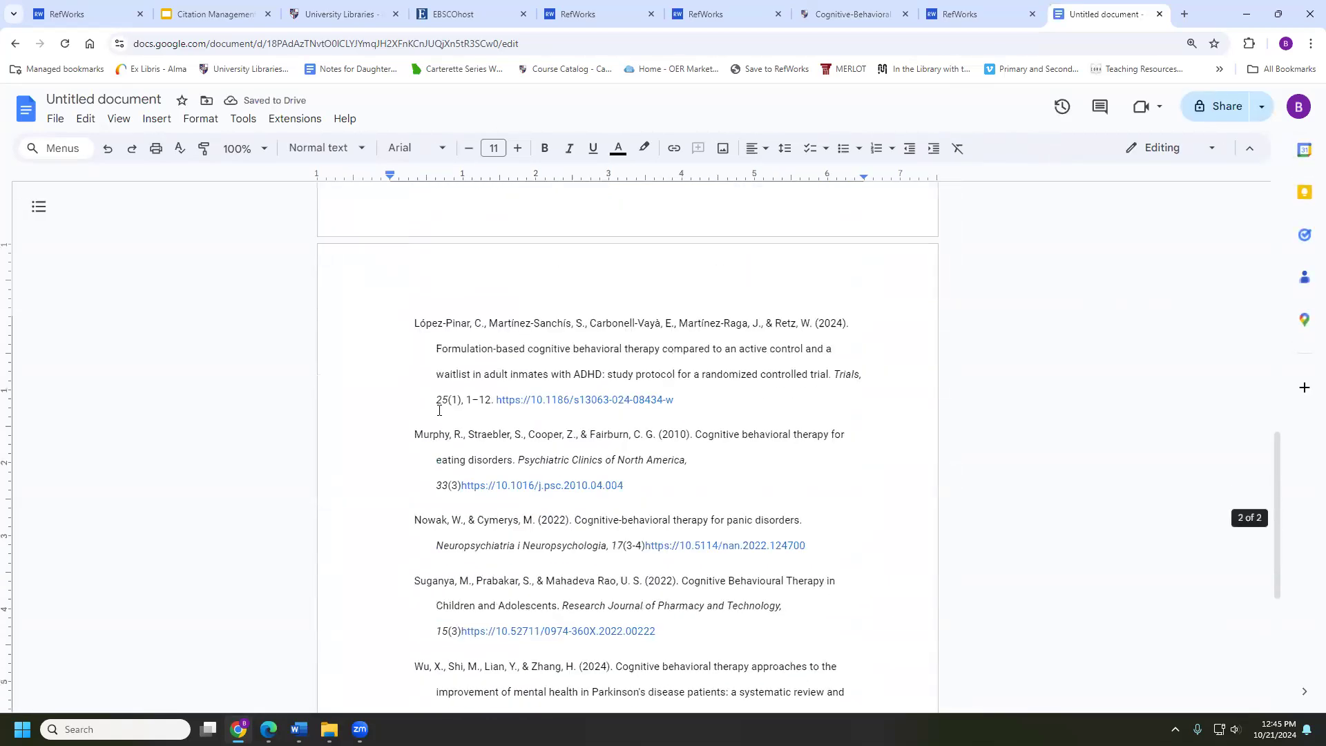
pyautogui.scroll(5, 439, 410)
pyautogui.scroll(10, 440, 411)
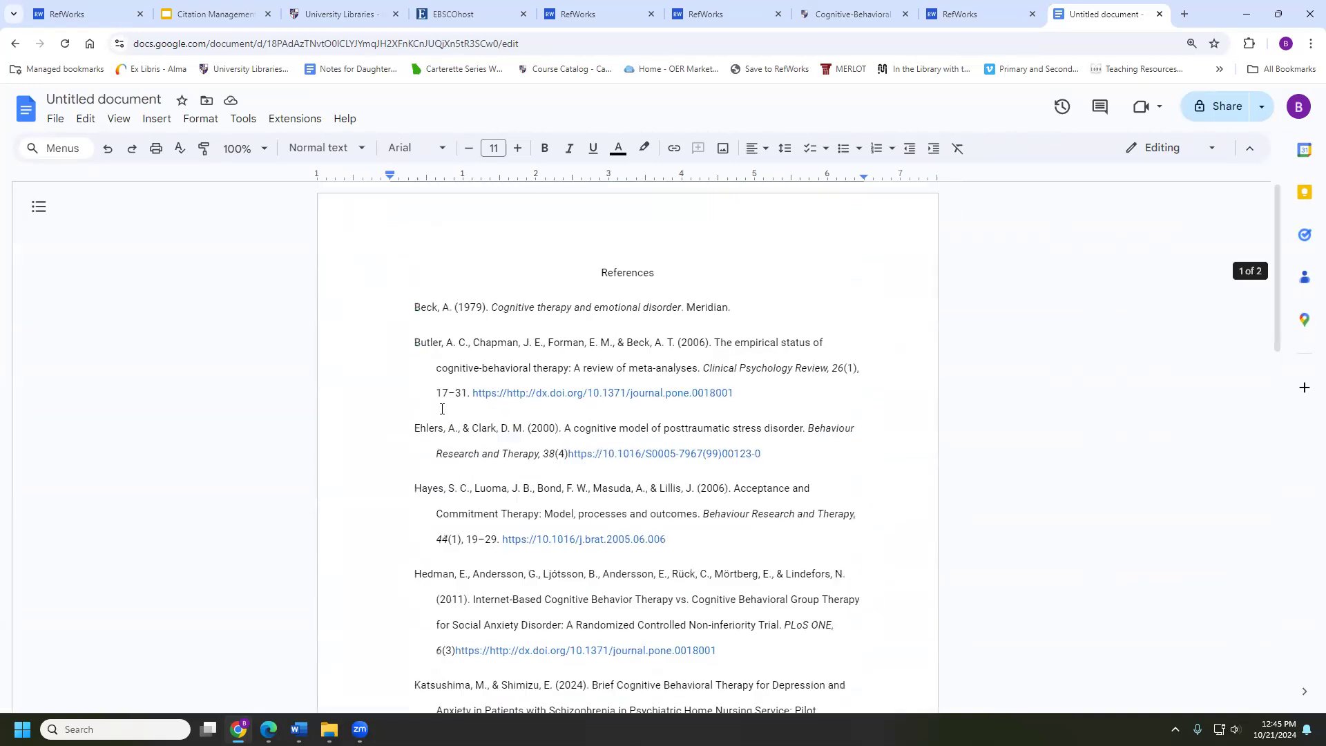
pyautogui.click(949, 17)
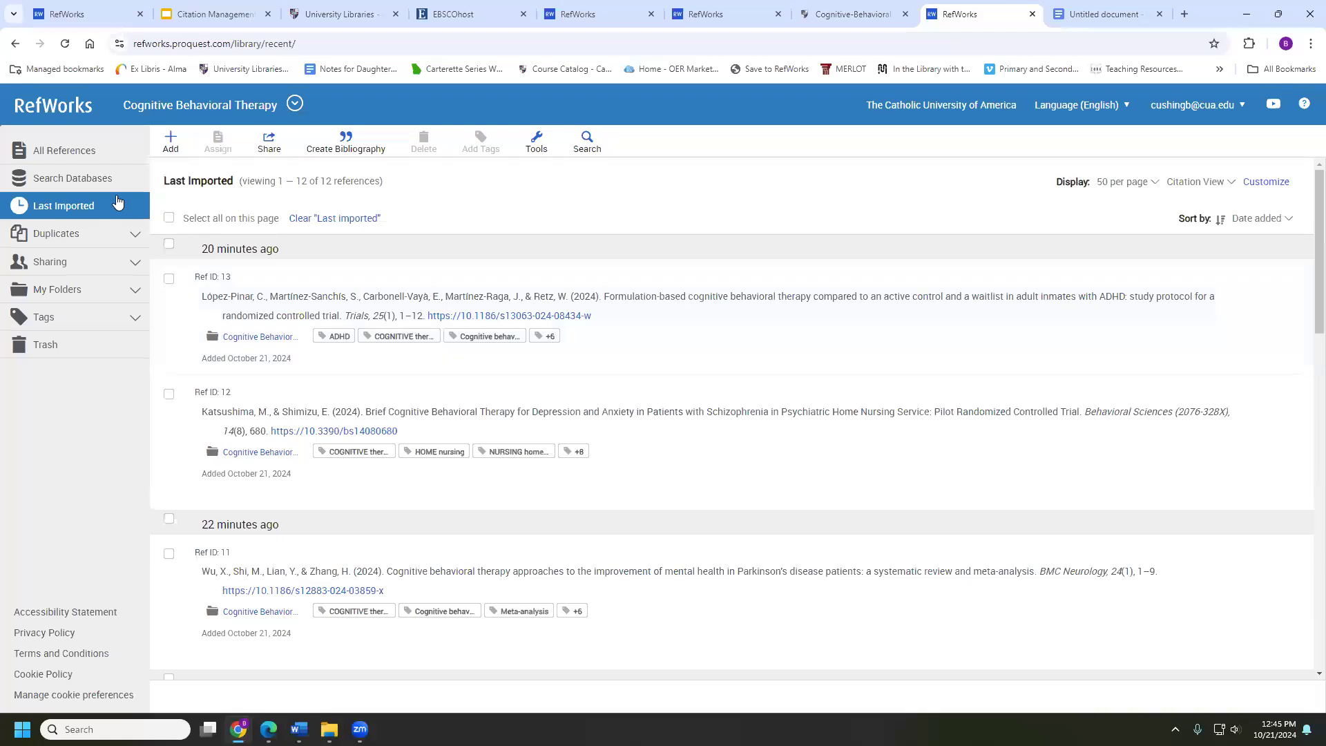
# Back in the library, select Ref IDs 13, 12 and 11 (López-Pinar, Katsushima & Shimizu, Wu et al.)
pyautogui.click(694, 9)
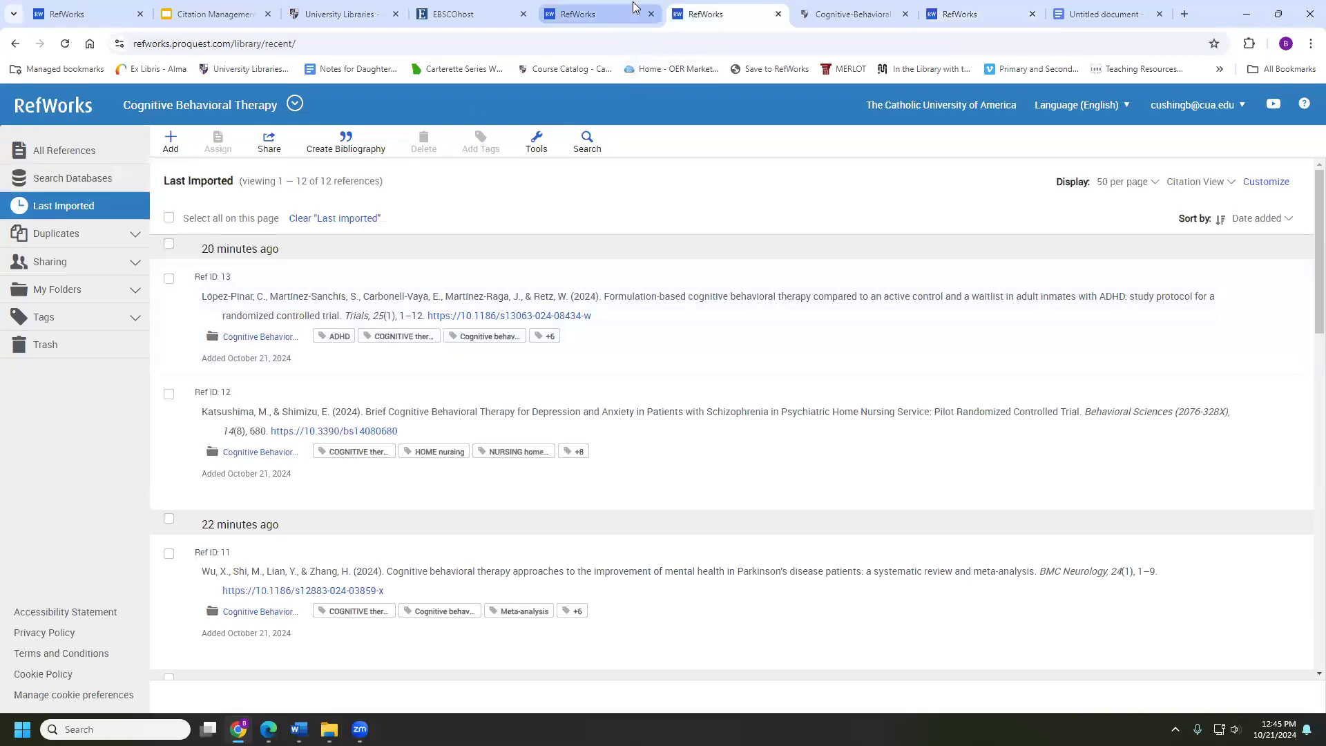
pyautogui.click(633, 9)
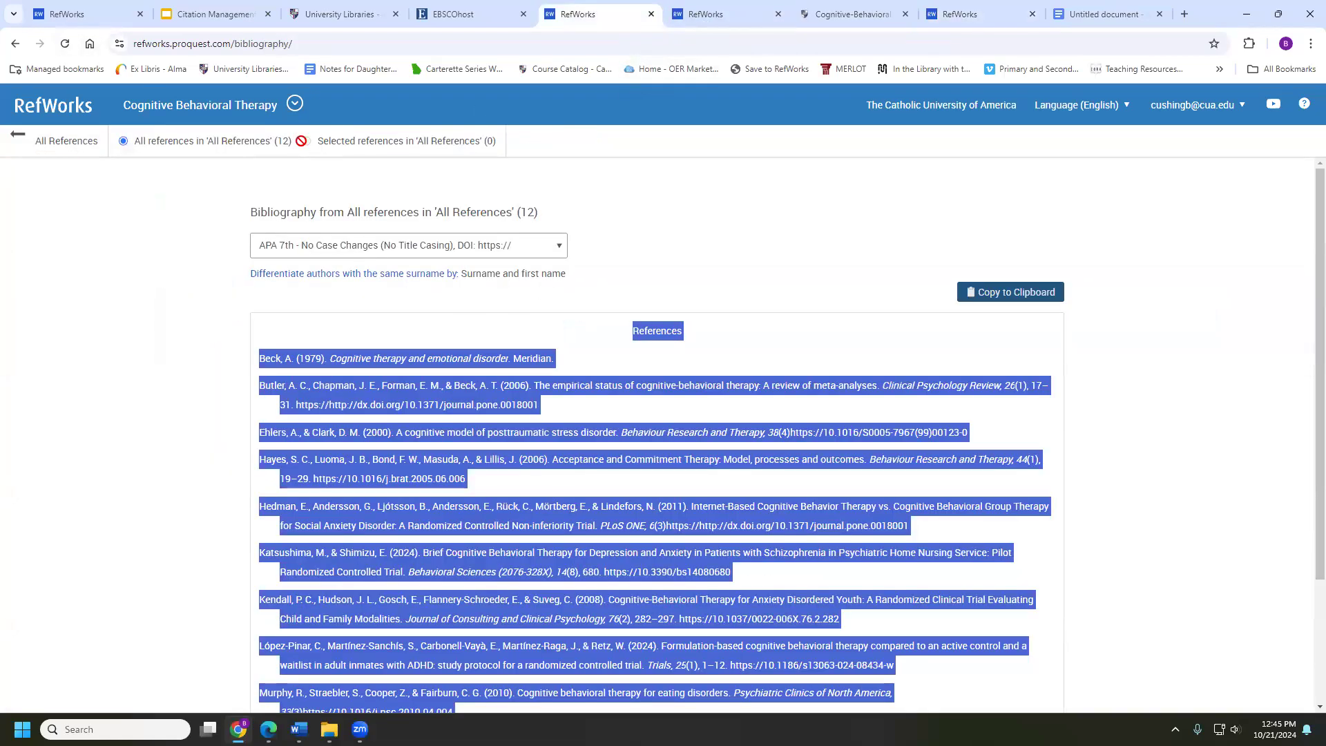
pyautogui.click(59, 138)
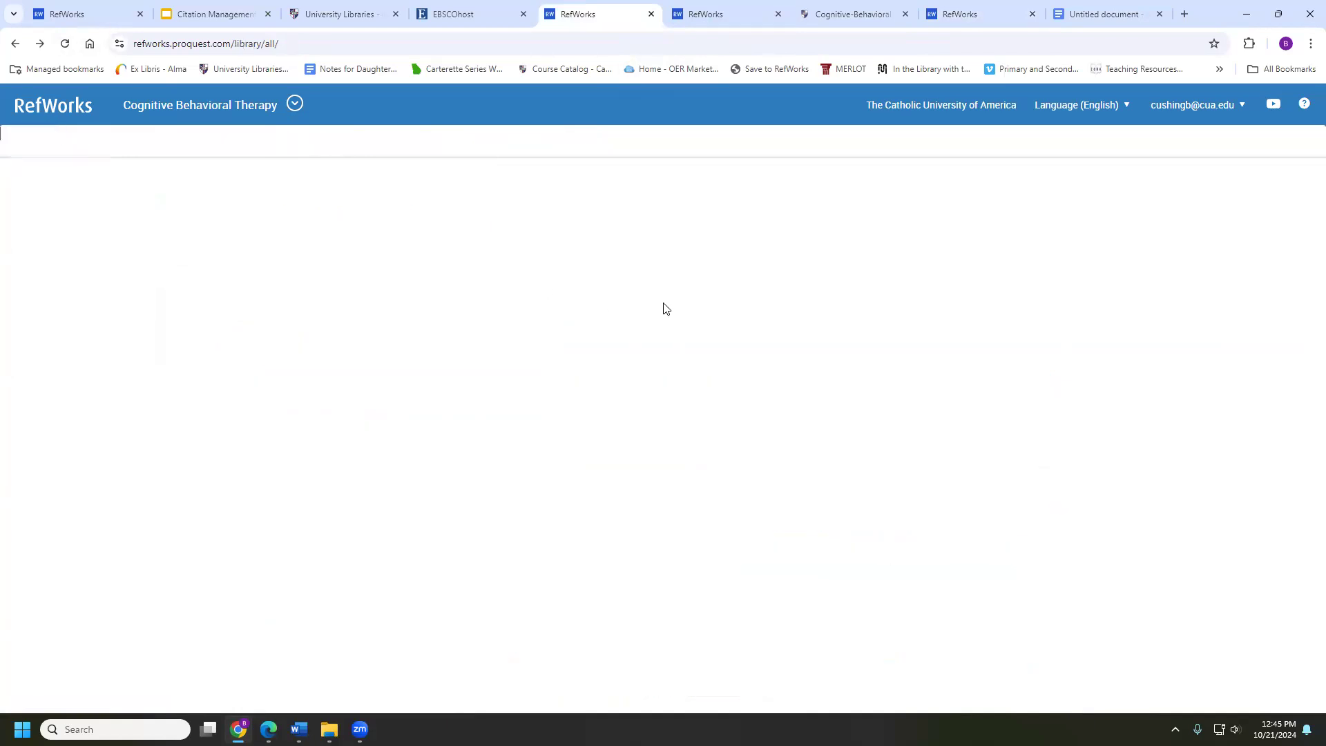
pyautogui.click(349, 146)
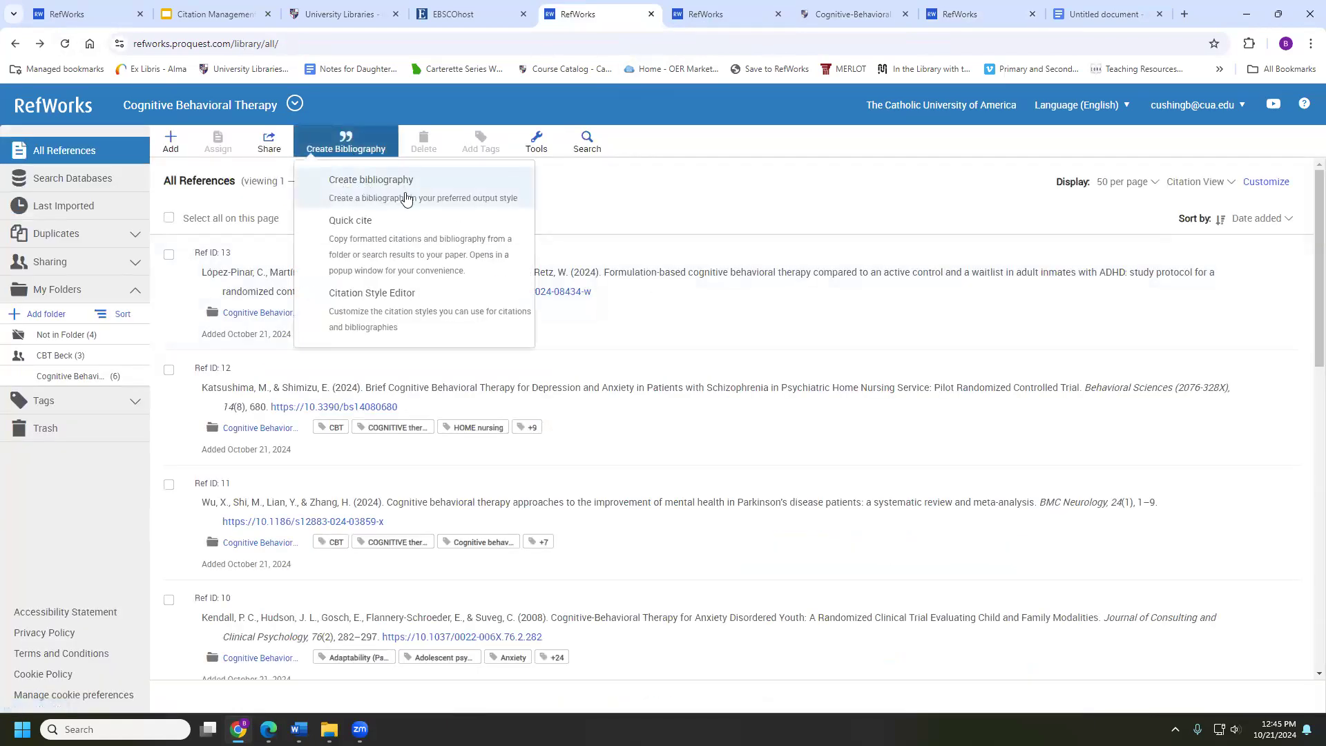
pyautogui.click(253, 265)
pyautogui.click(168, 277)
pyautogui.click(168, 508)
# Create a bibliography of the three selected references and copy it to the clipboard
pyautogui.click(353, 148)
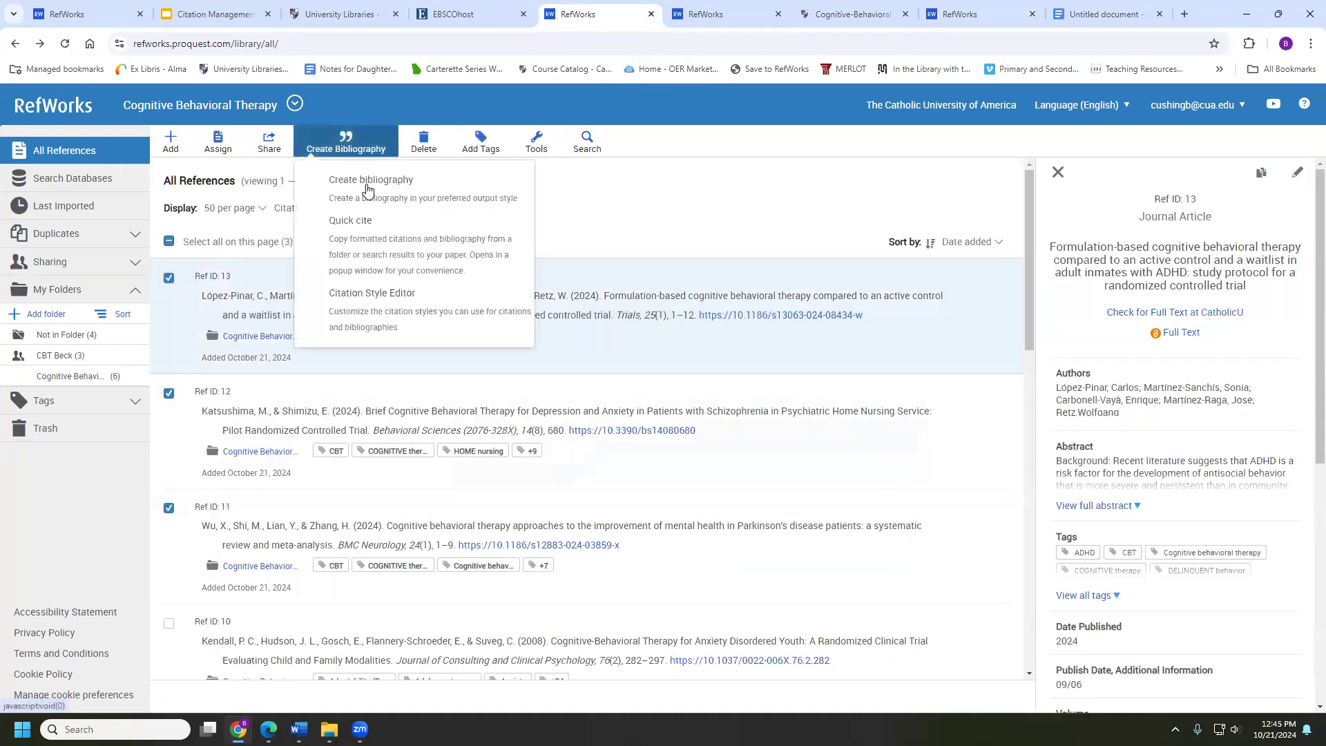
pyautogui.click(366, 185)
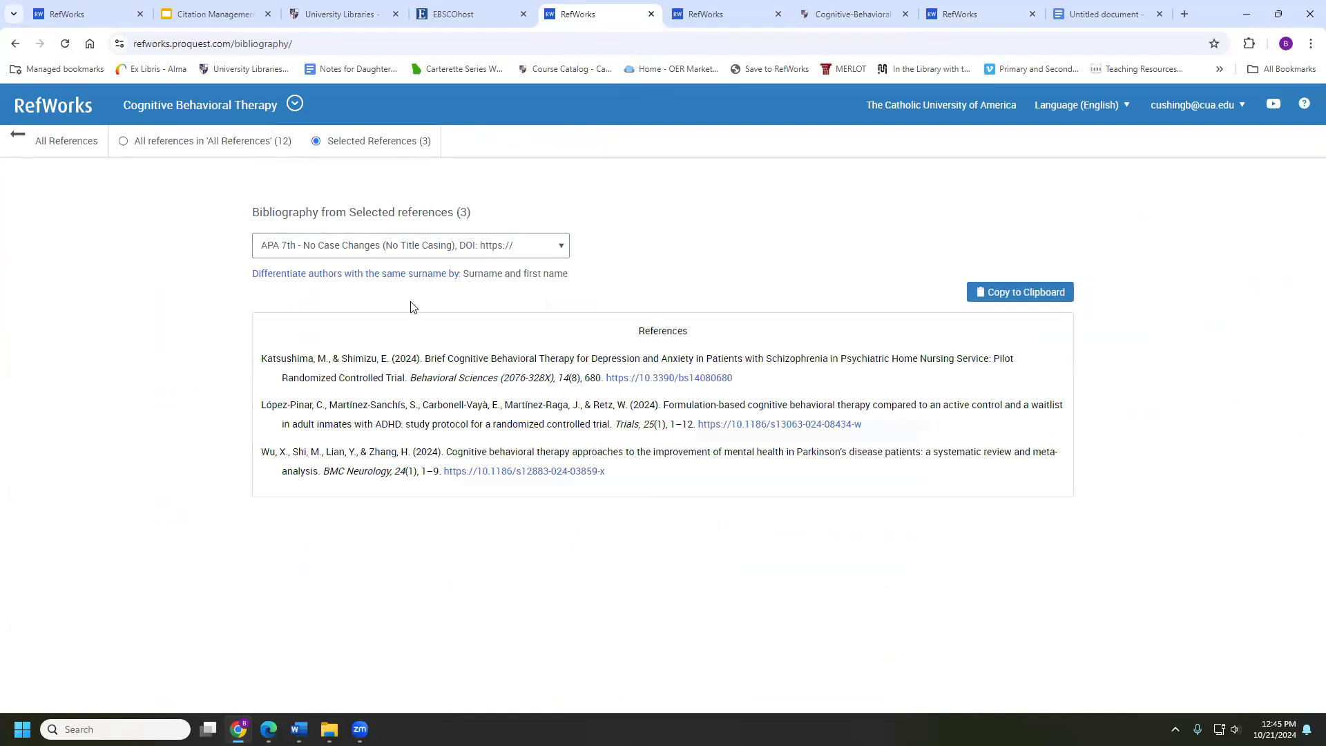
pyautogui.click(1024, 295)
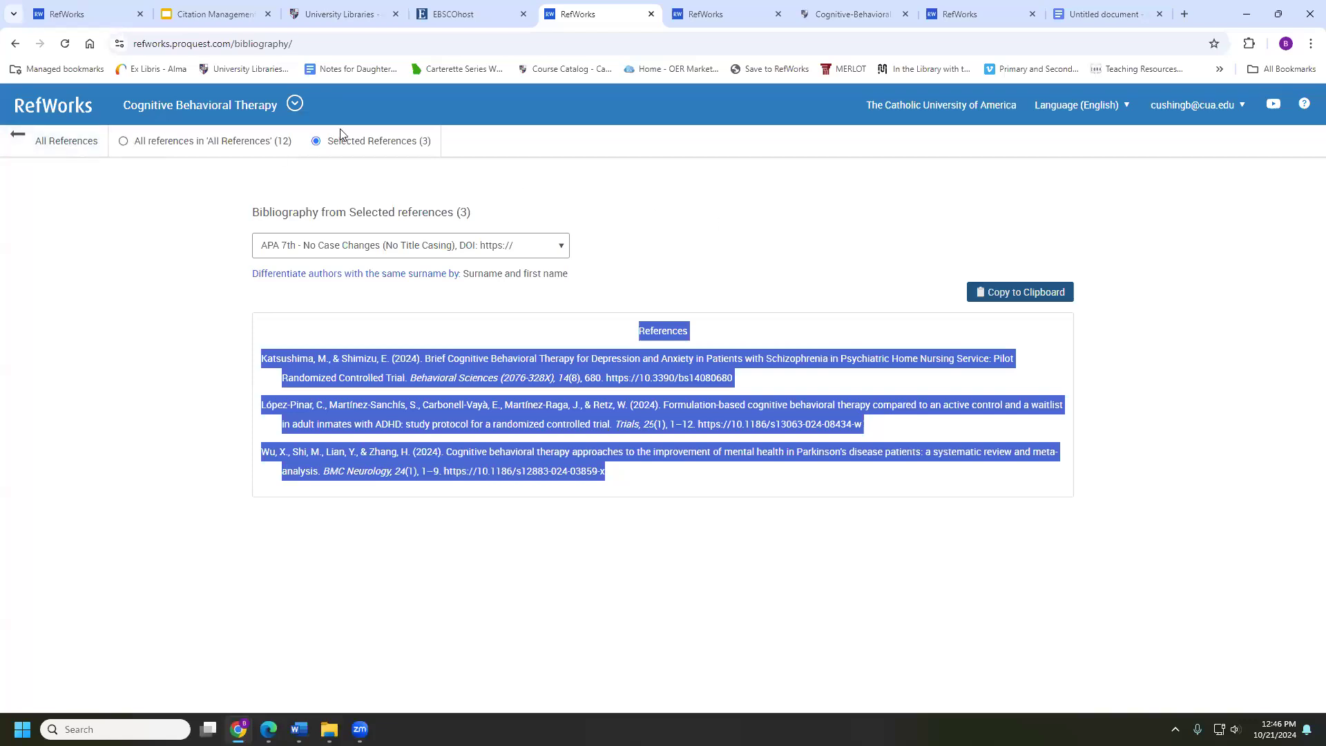
# Switch the bibliography to all 12 references, then return to the All References list
pyautogui.click(181, 143)
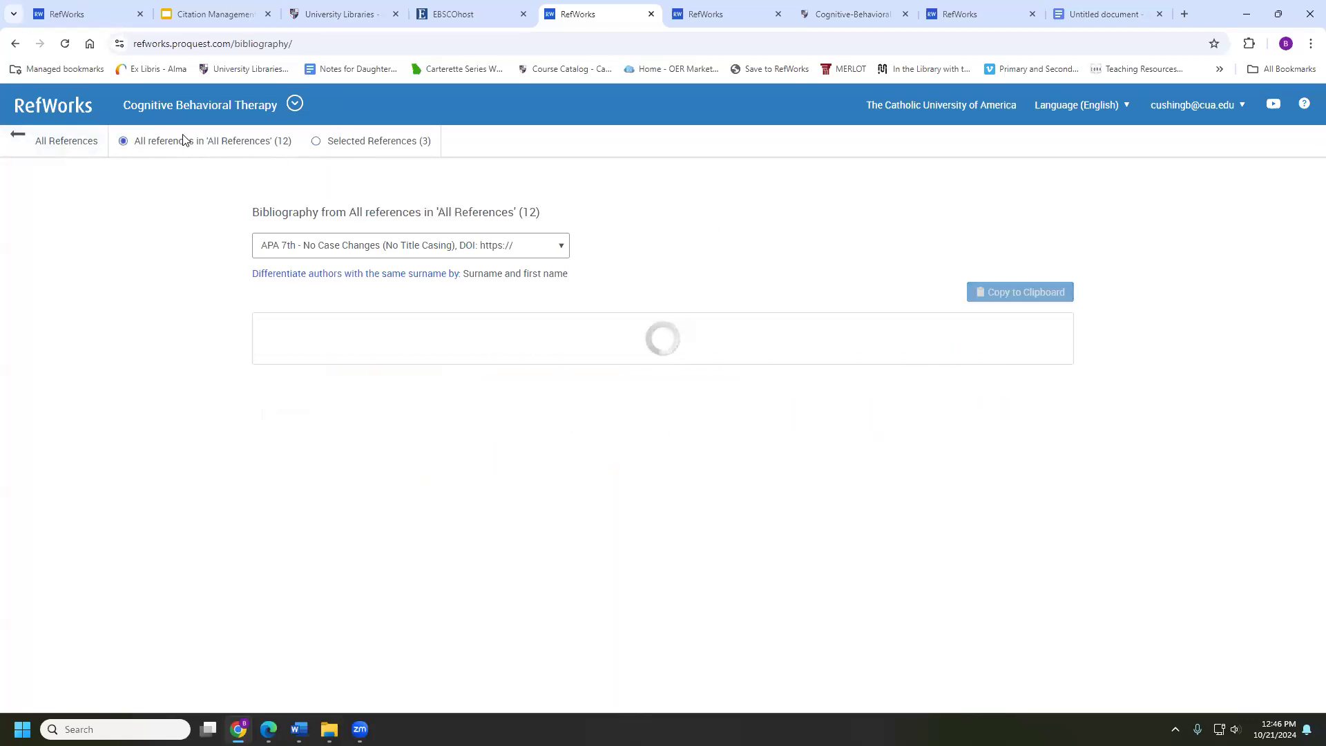
pyautogui.scroll(-3, 636, 429)
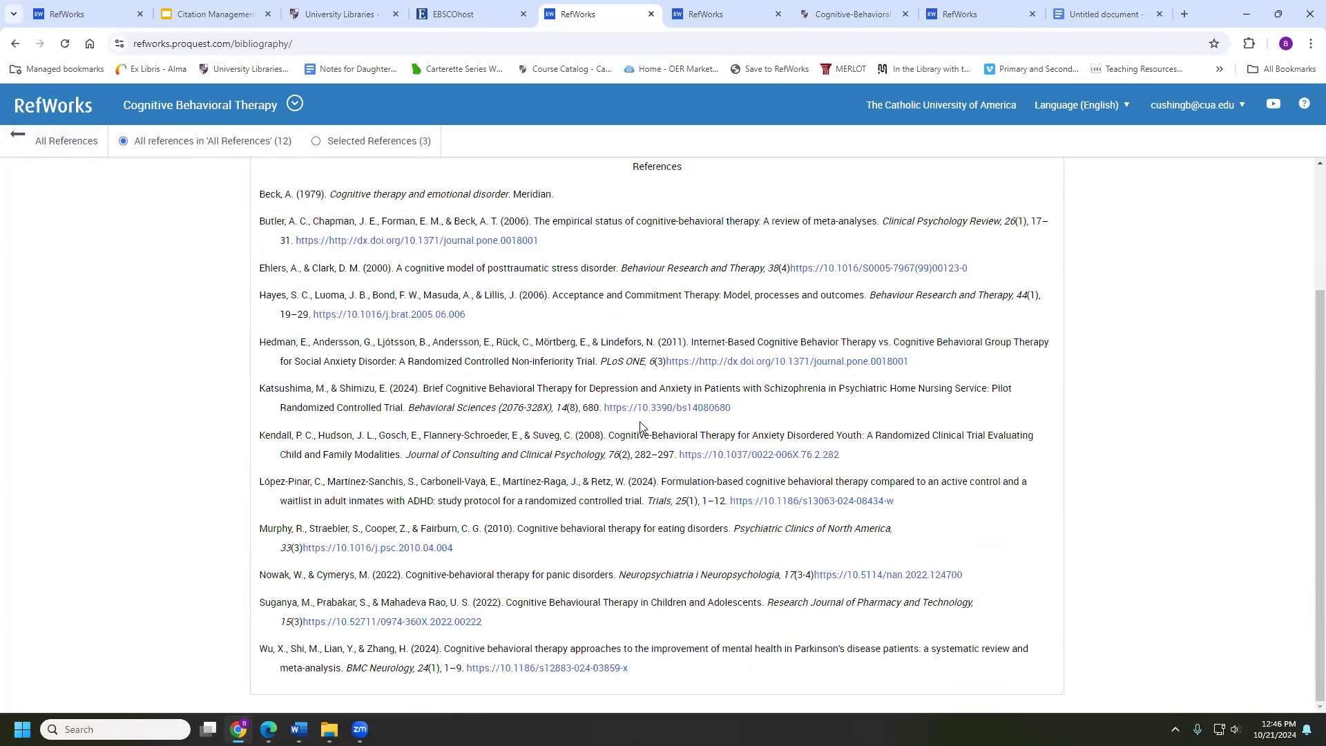
pyautogui.scroll(3, 639, 426)
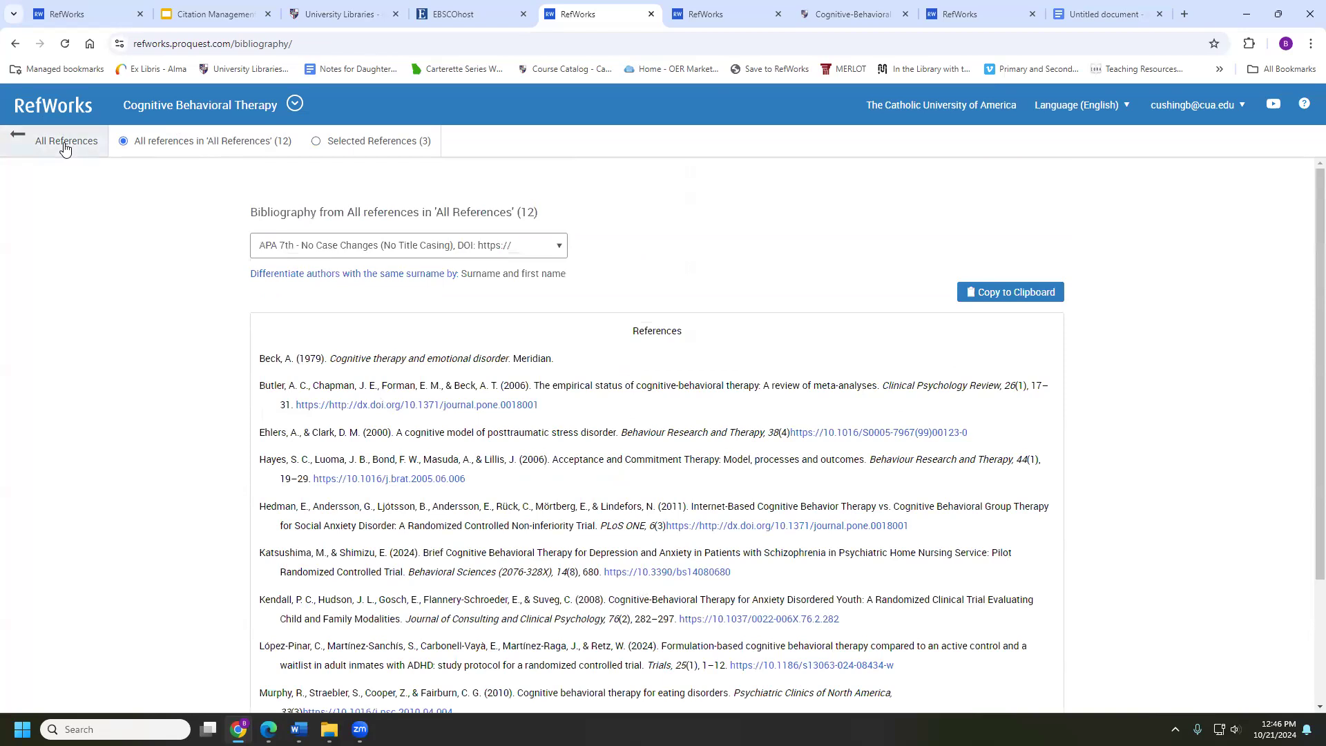
pyautogui.click(64, 149)
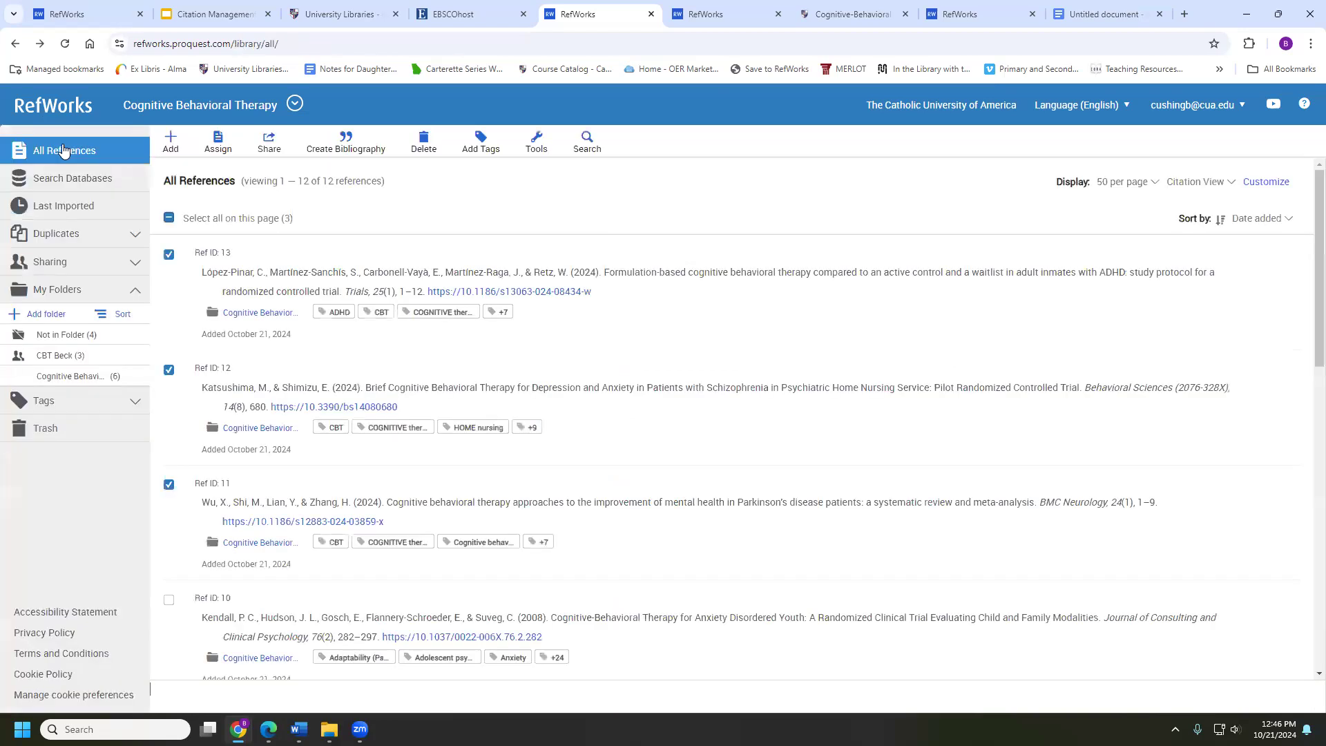
# Open the Cognitive Behavioral Therapy folder and start Quick cite for its references
pyautogui.click(336, 151)
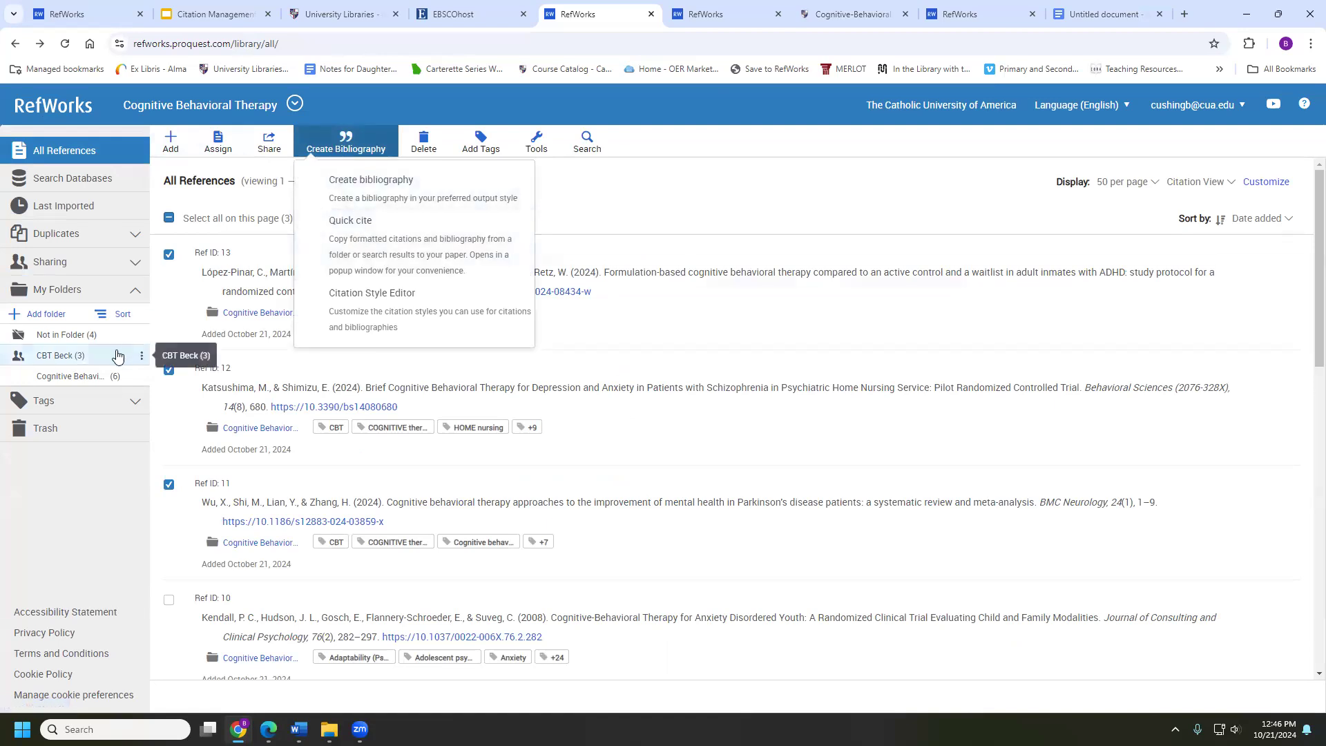
pyautogui.click(83, 376)
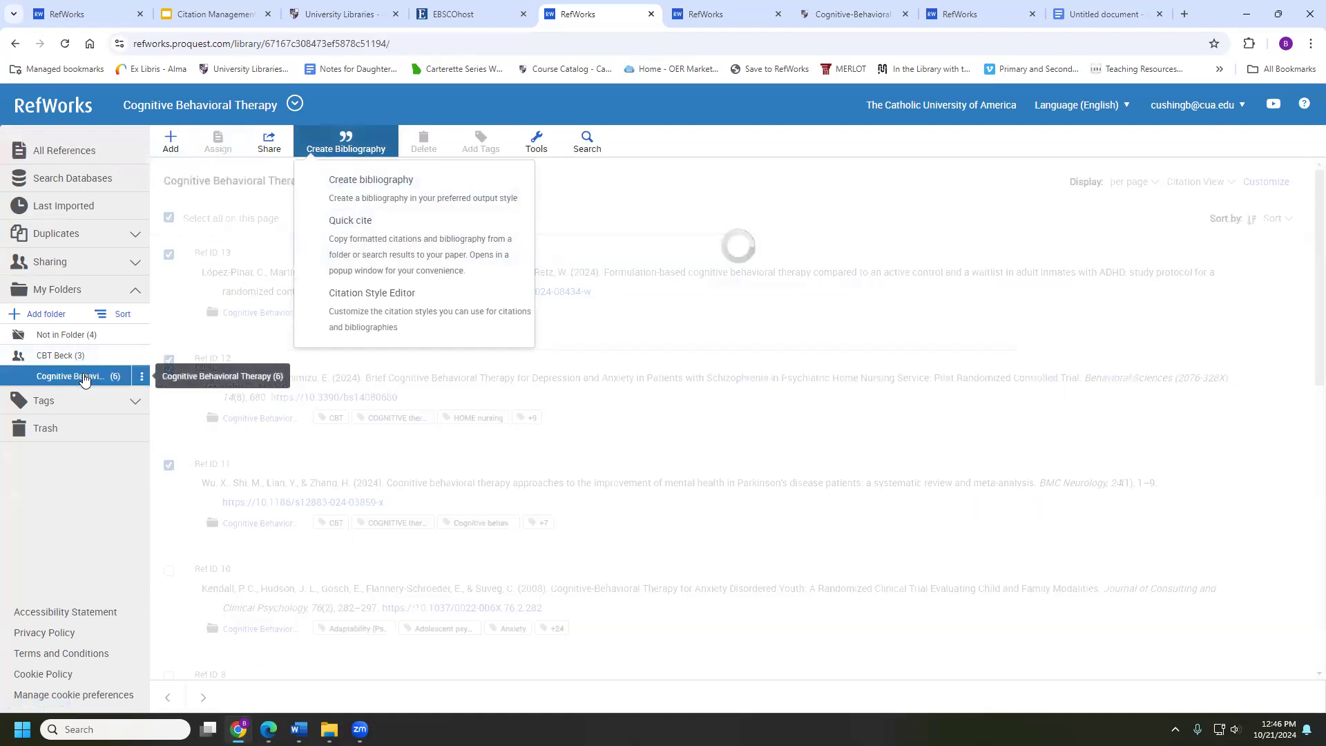
pyautogui.scroll(-4, 351, 589)
pyautogui.scroll(3, 350, 588)
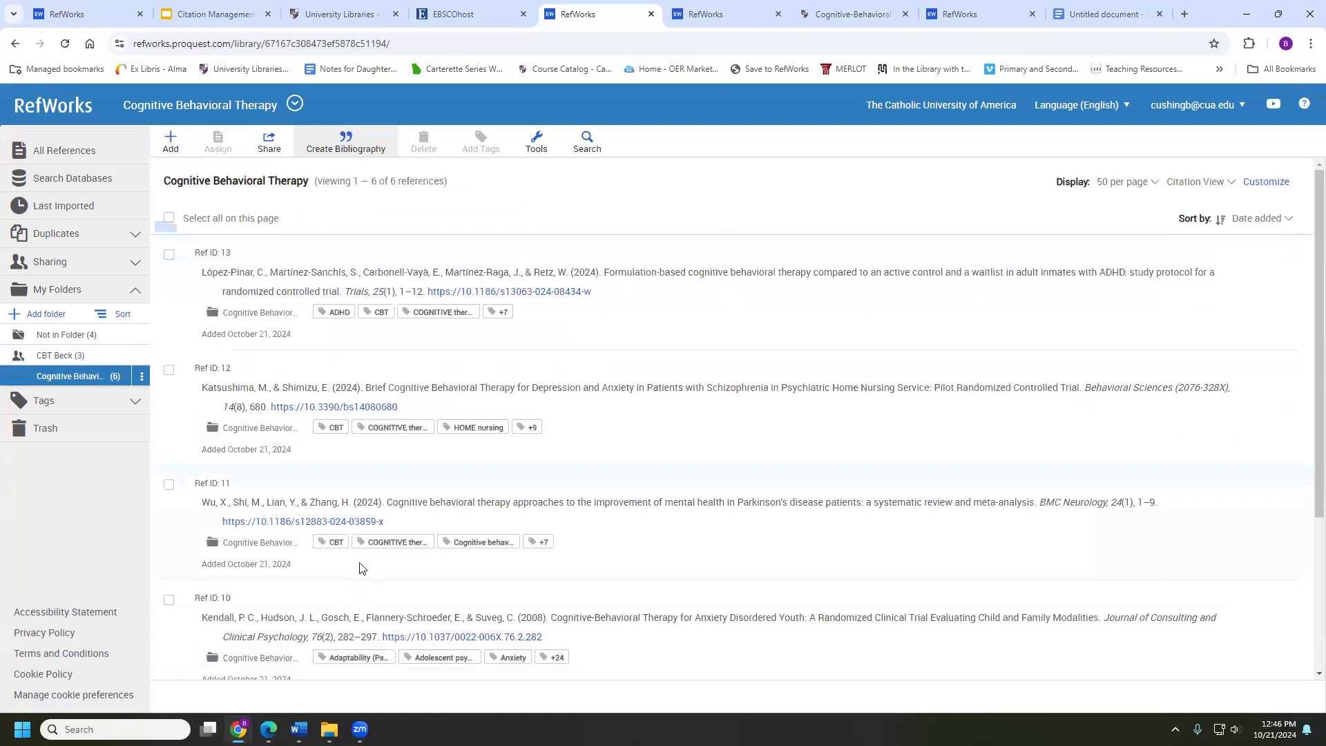
pyautogui.click(329, 152)
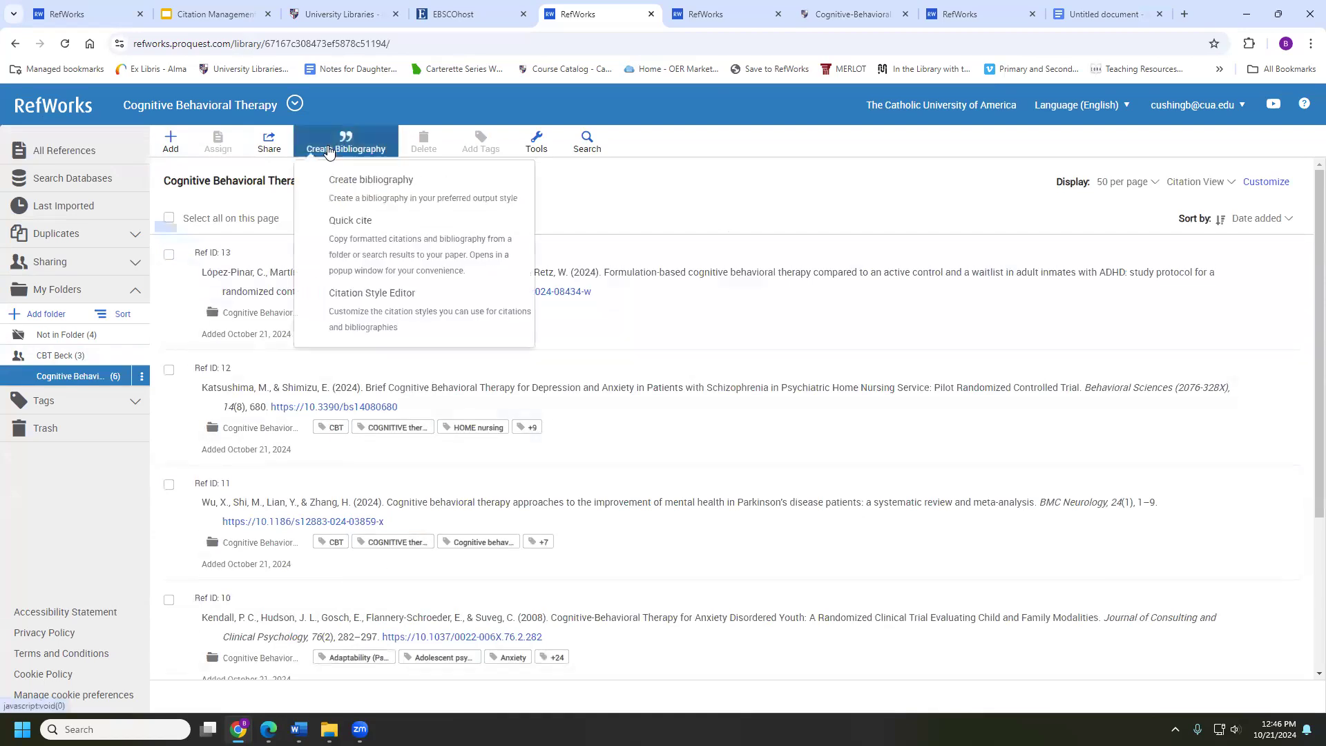
pyautogui.click(358, 238)
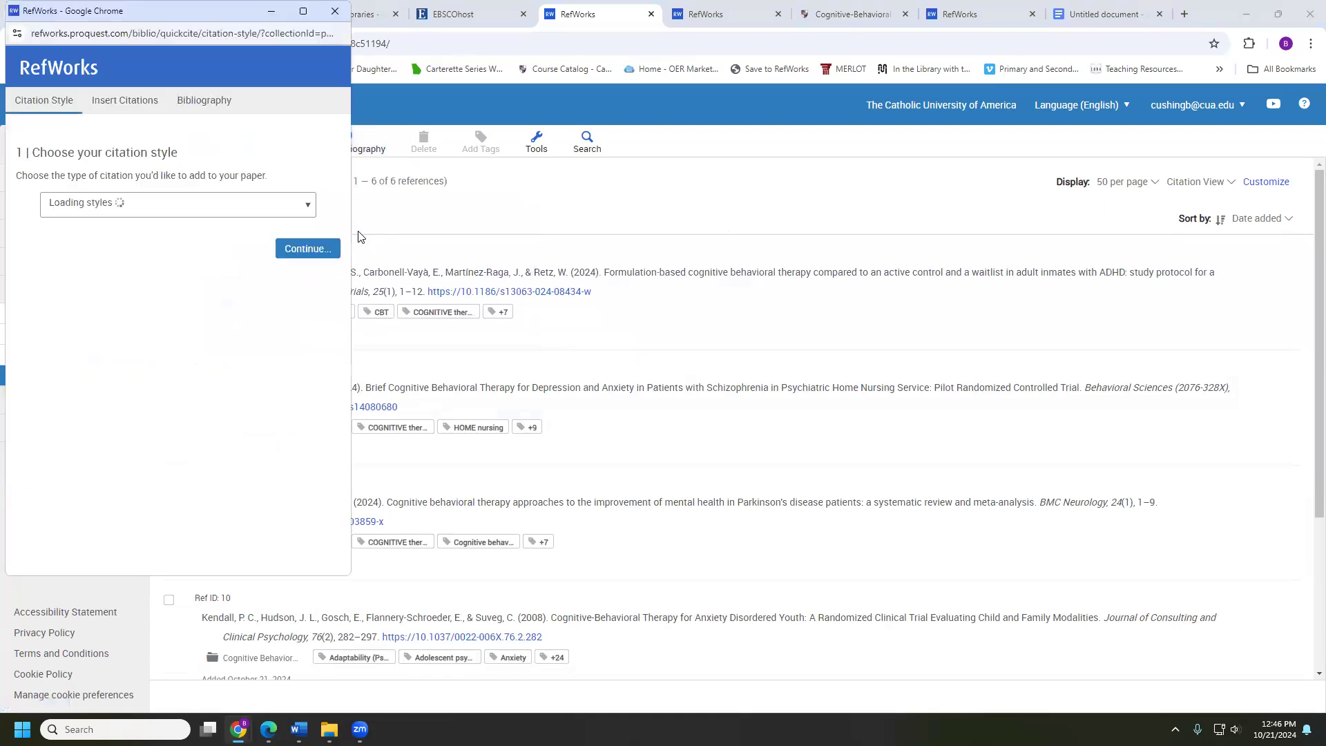
# Choose the APA 7th No Case Changes citation style and continue
pyautogui.click(188, 205)
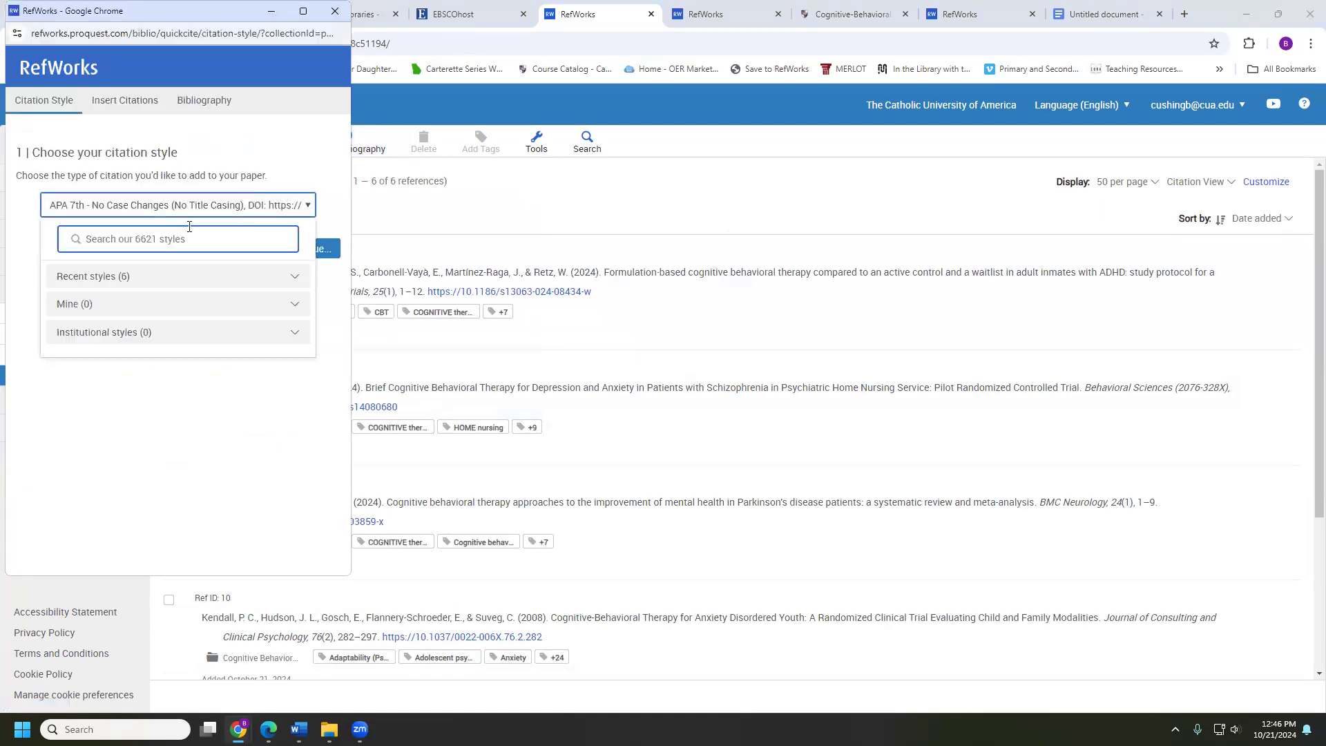
pyautogui.click(189, 228)
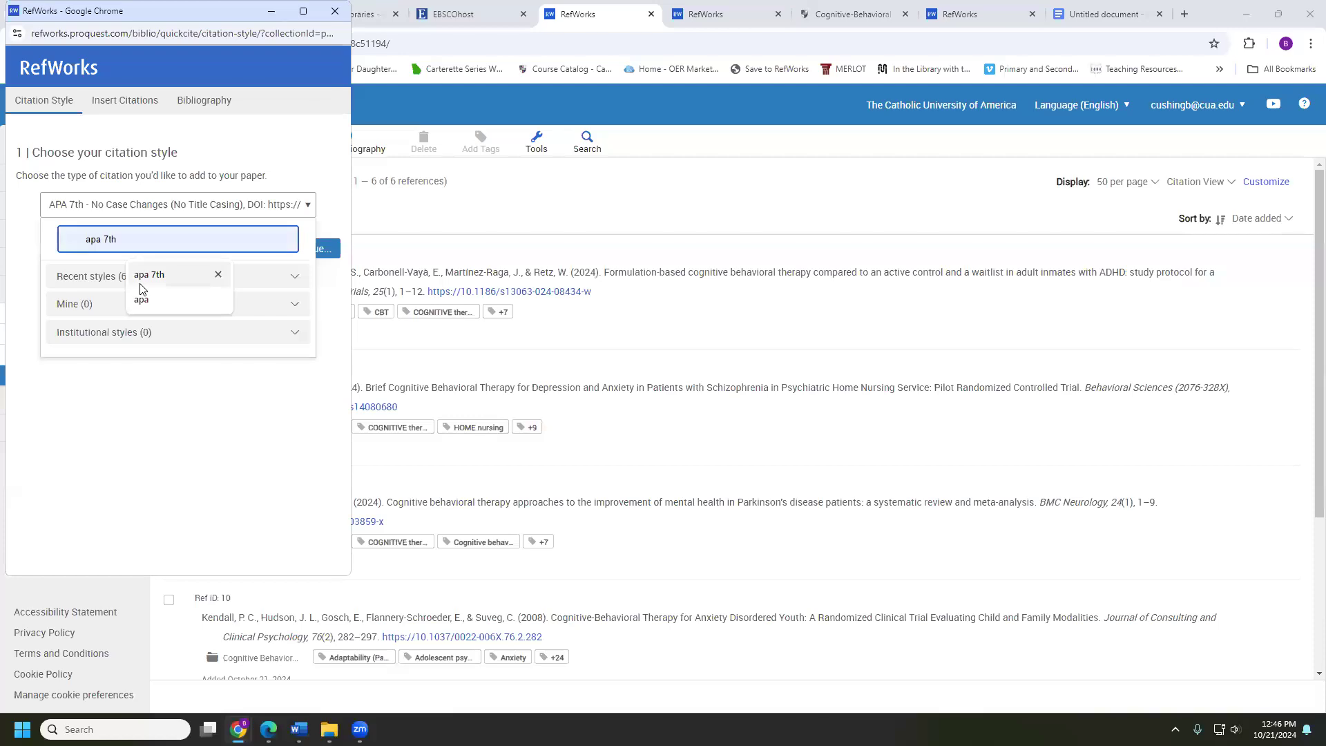
pyautogui.click(156, 284)
pyautogui.click(111, 432)
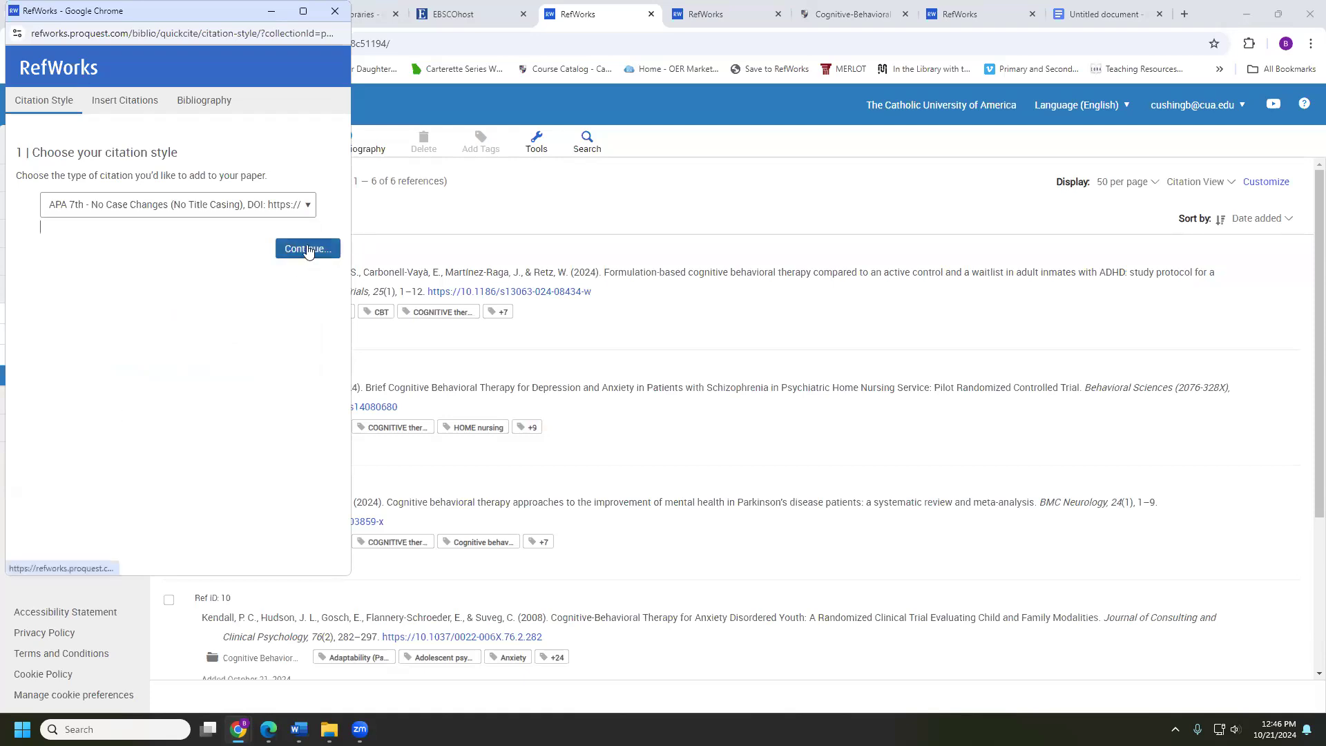
pyautogui.click(308, 249)
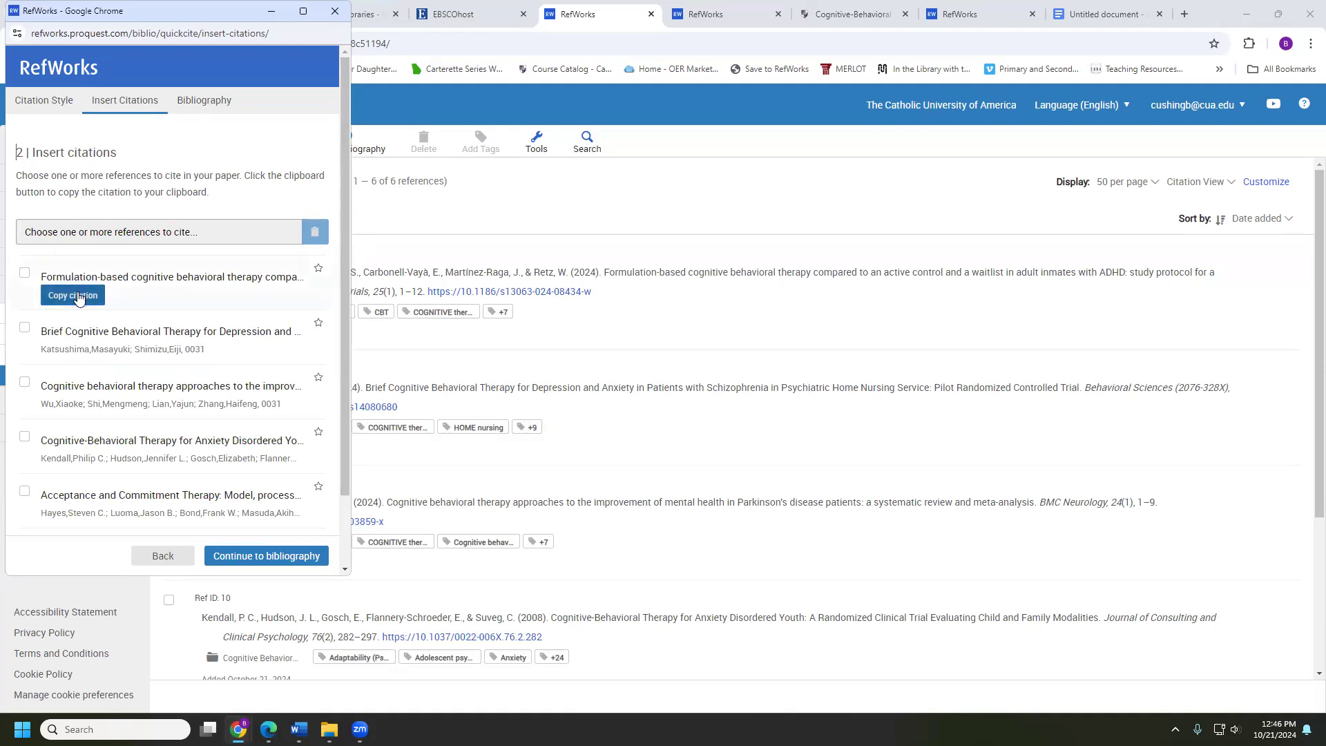
# Copy the (López-Pinar et al., 2024) citation and place the cursor before the Docs References heading
pyautogui.click(78, 297)
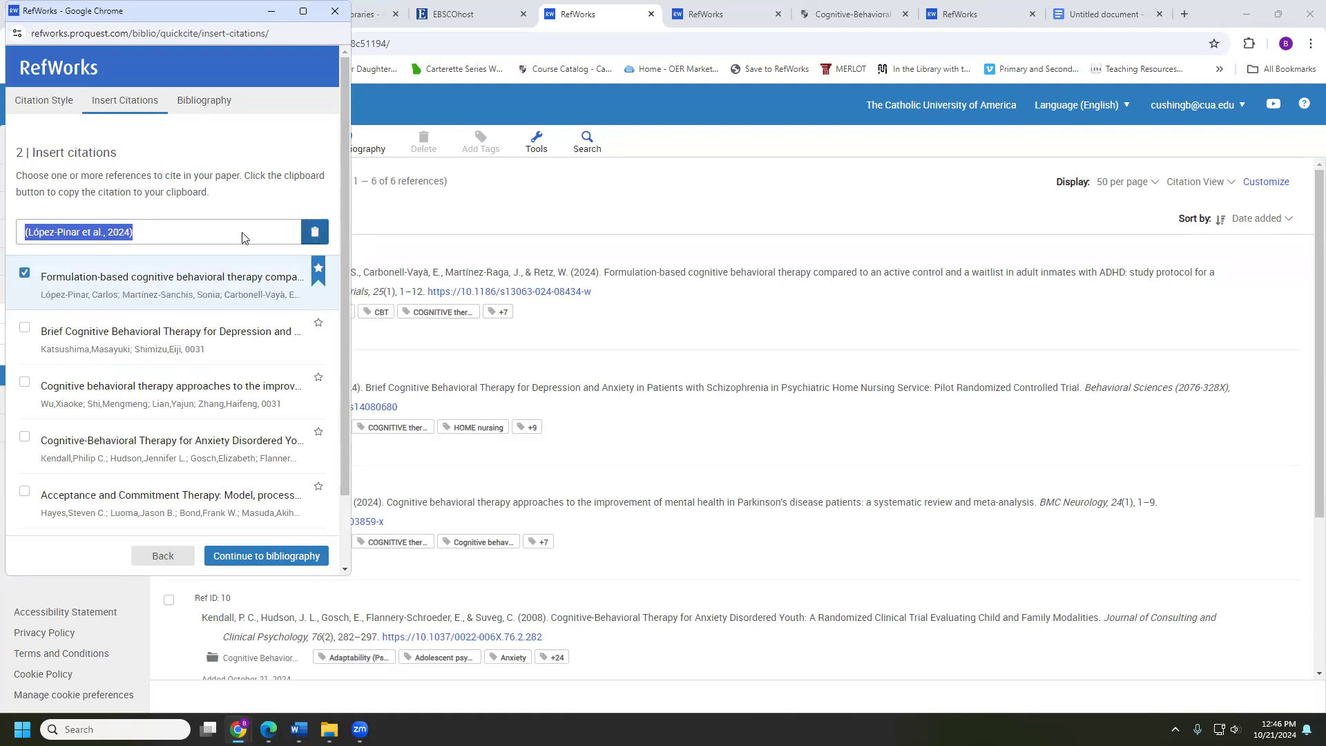
pyautogui.click(318, 232)
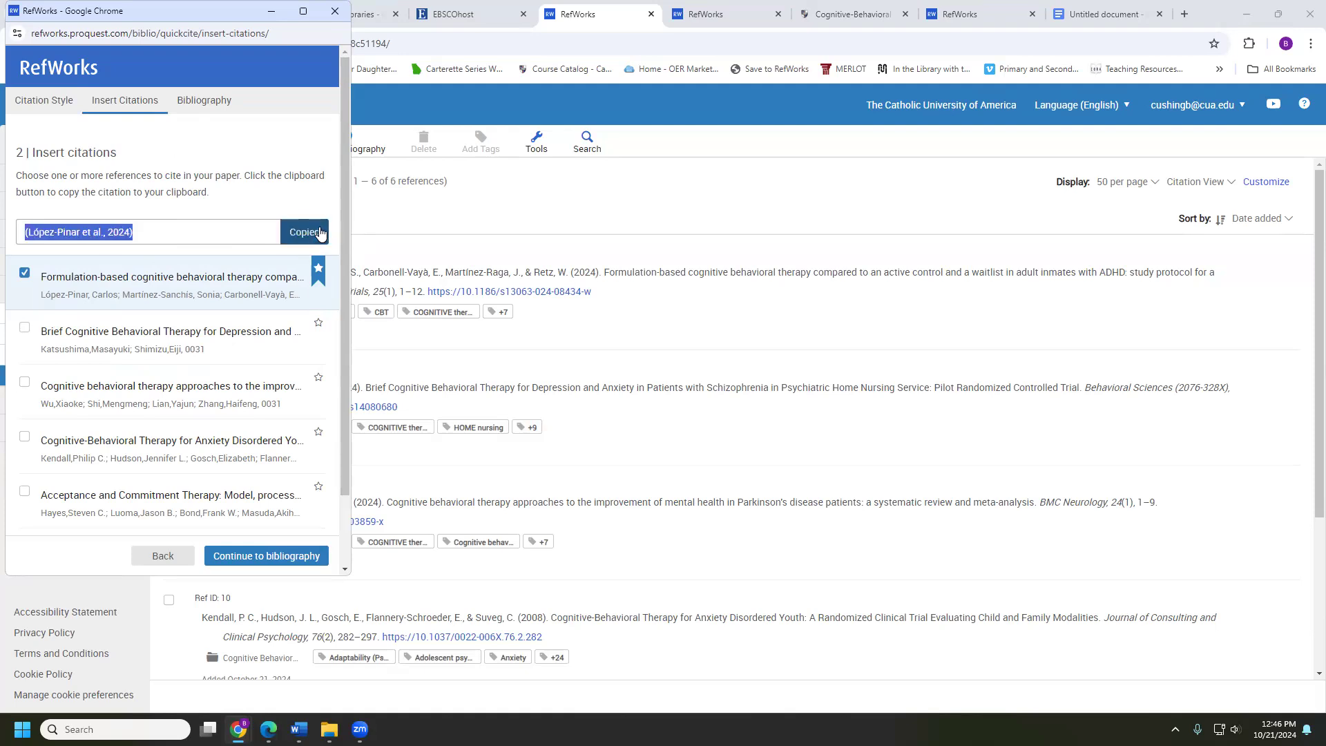
pyautogui.click(1077, 10)
pyautogui.click(527, 268)
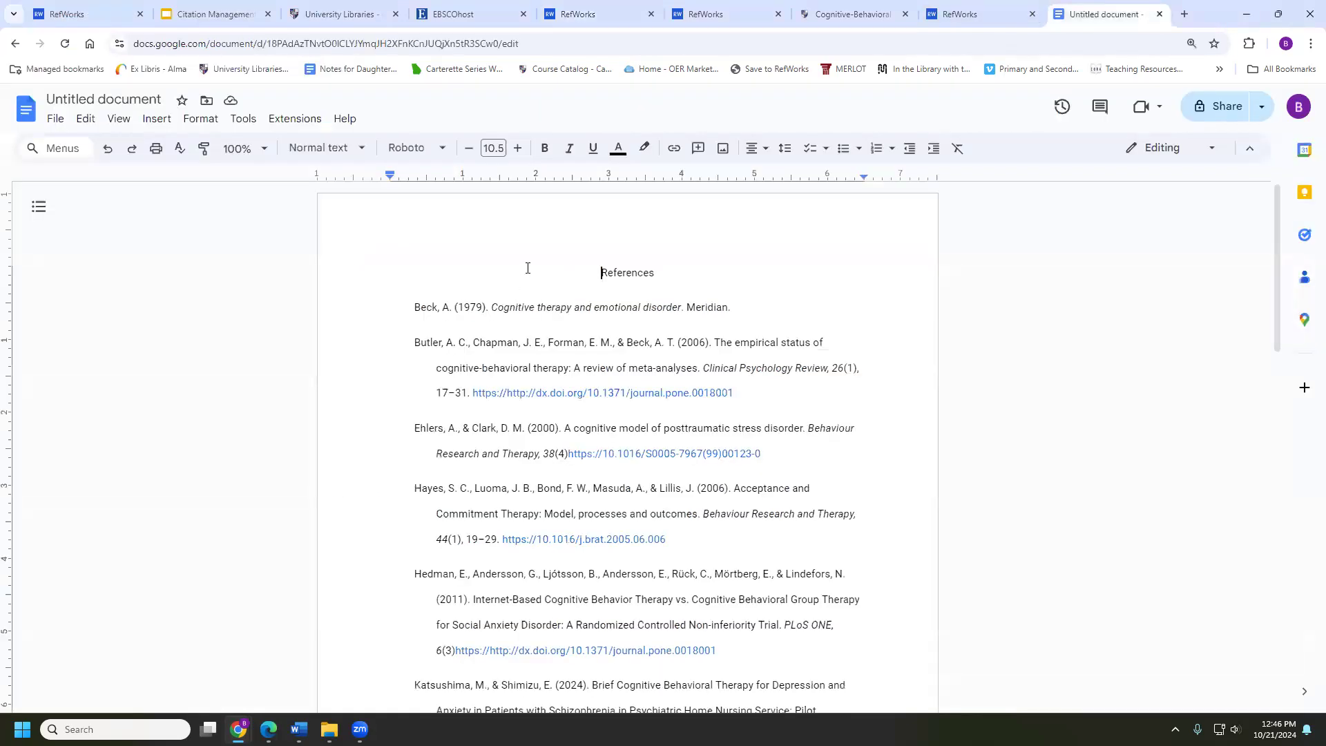
# Add a blank line above References and paste (López-Pinar et al., 2024) there, then return to RefWorks
pyautogui.press('Return')
pyautogui.press('Return')
pyautogui.press('Up')
pyautogui.hotkey('ctrl', 'v')
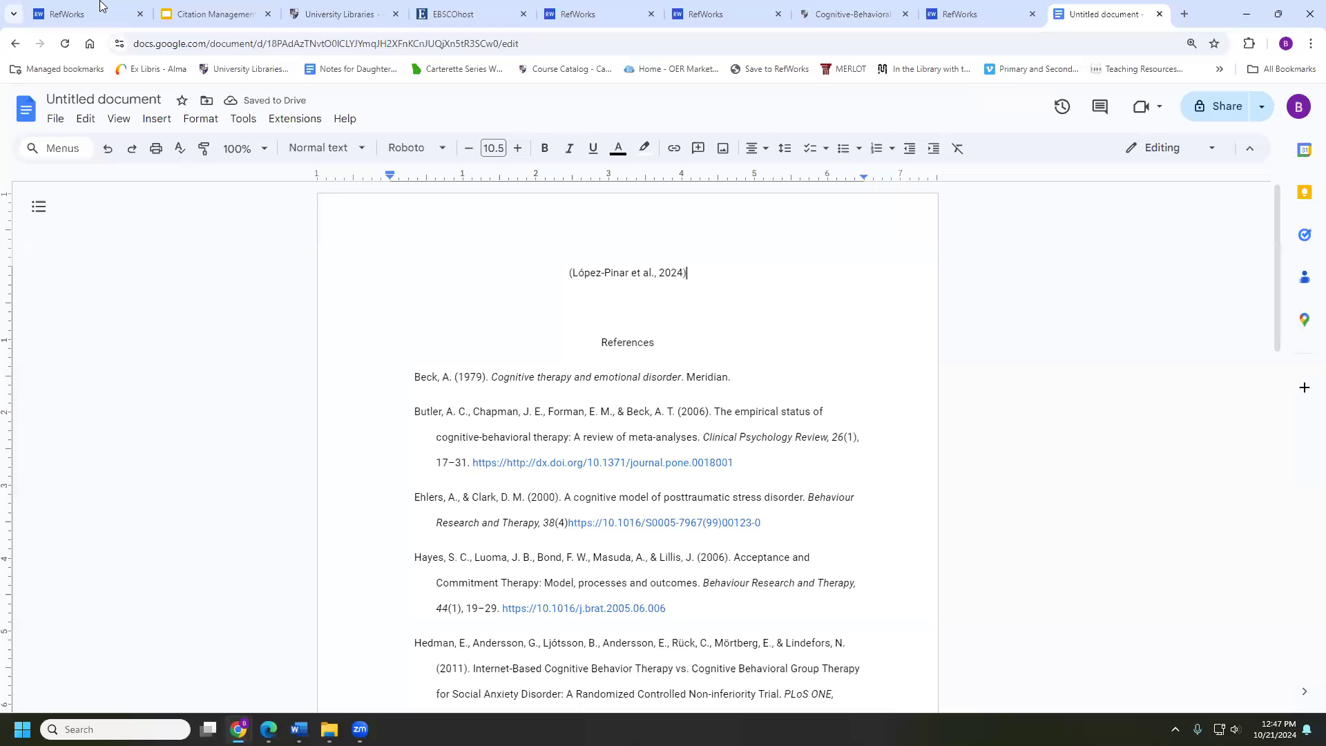
pyautogui.click(708, 8)
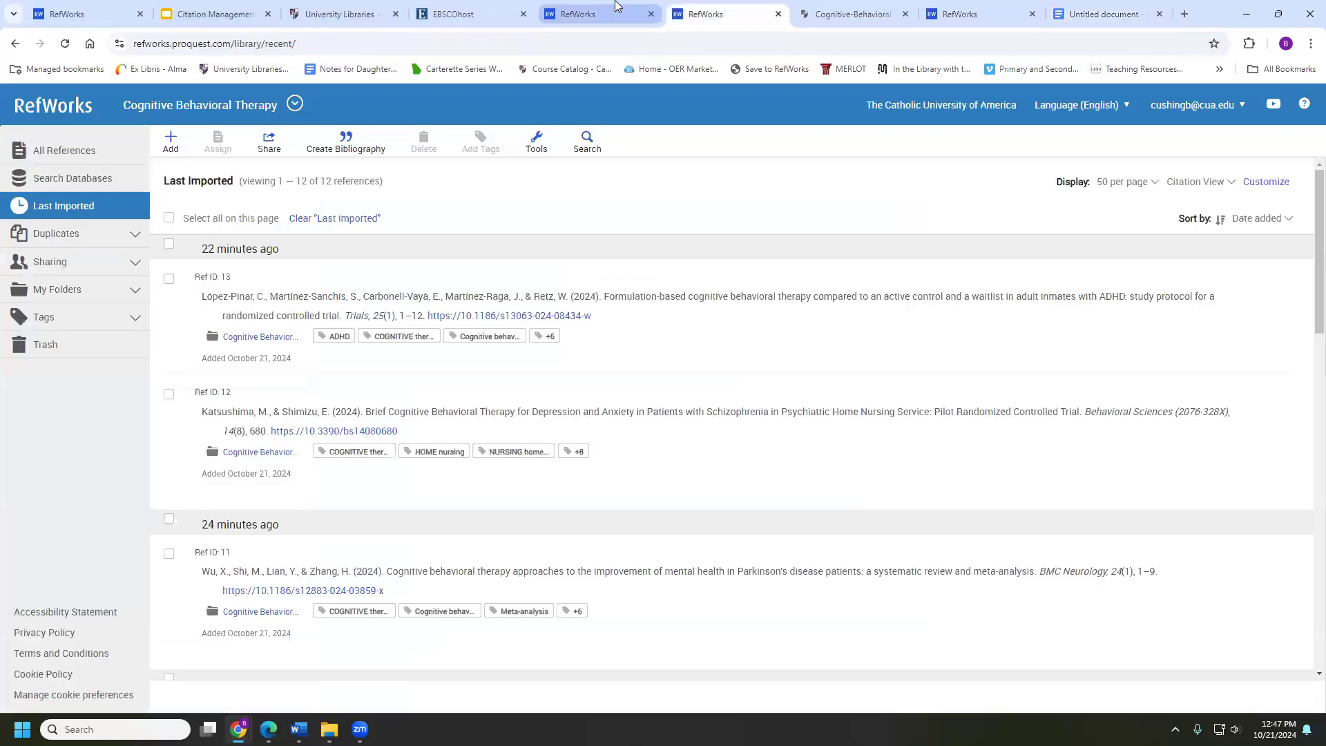
# Bring the Quick cite window back up and reposition it on screen
pyautogui.click(617, 8)
pyautogui.click(719, 11)
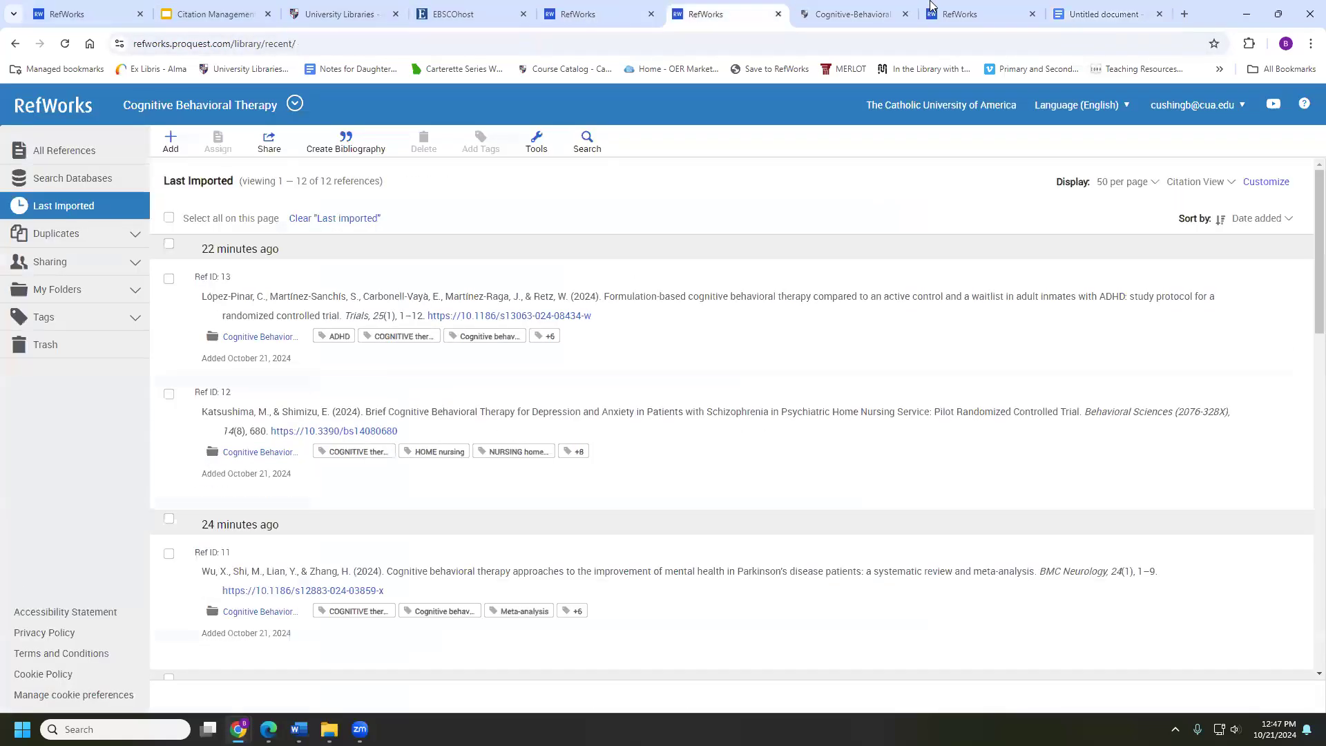
pyautogui.click(961, 13)
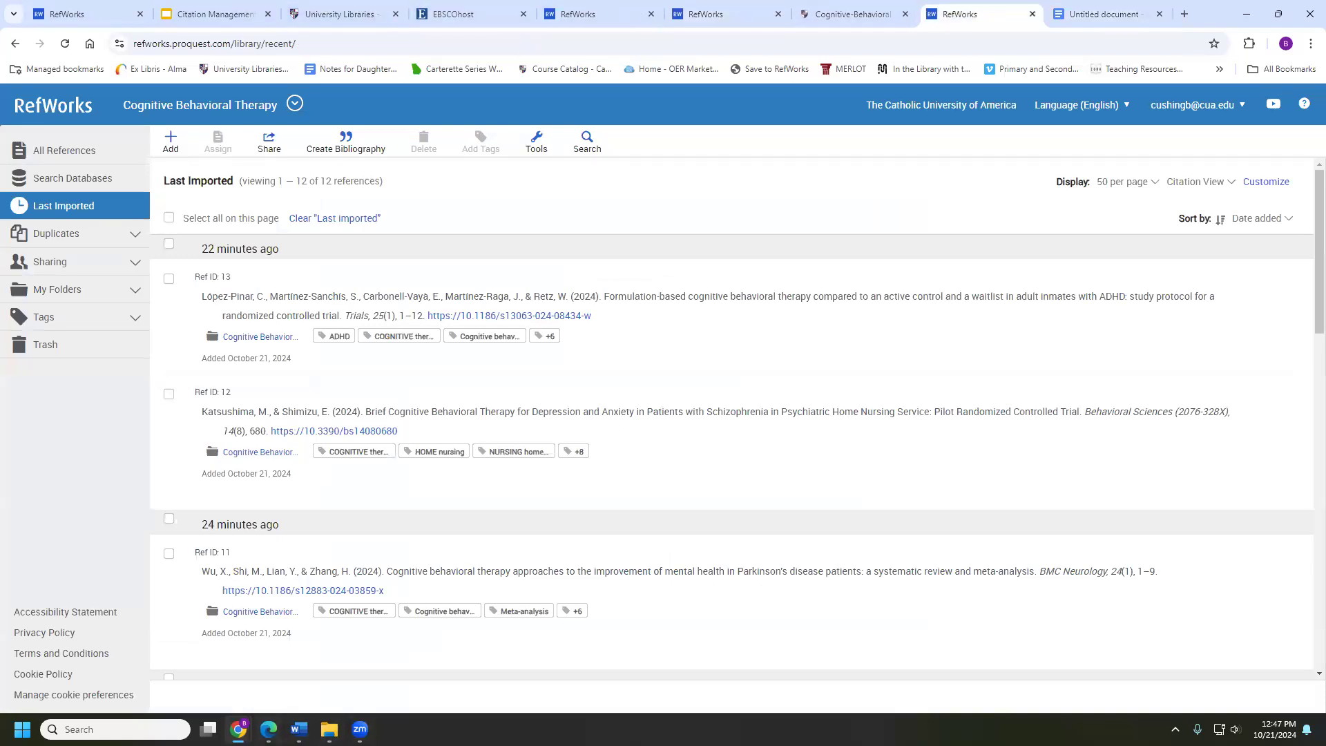
pyautogui.moveTo(238, 729)
pyautogui.click(325, 655)
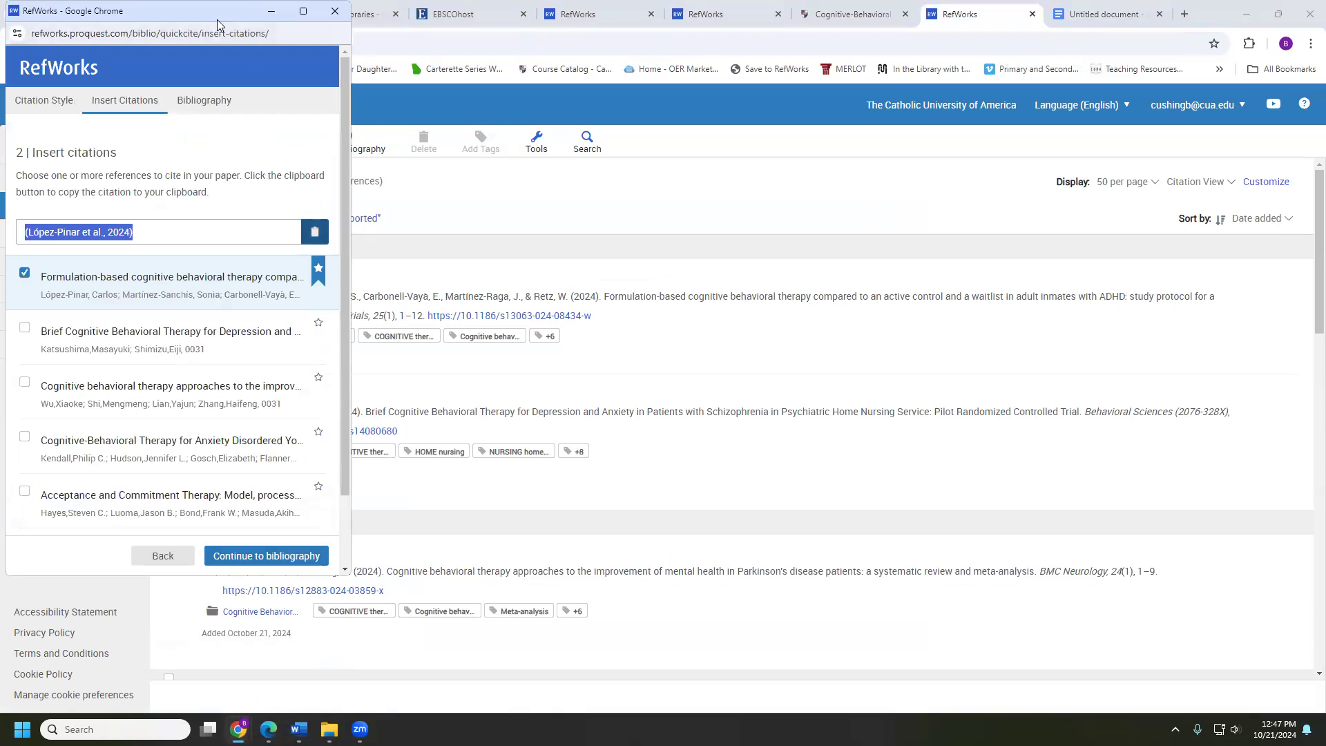
pyautogui.moveTo(217, 24); pyautogui.dragTo(443, 19)
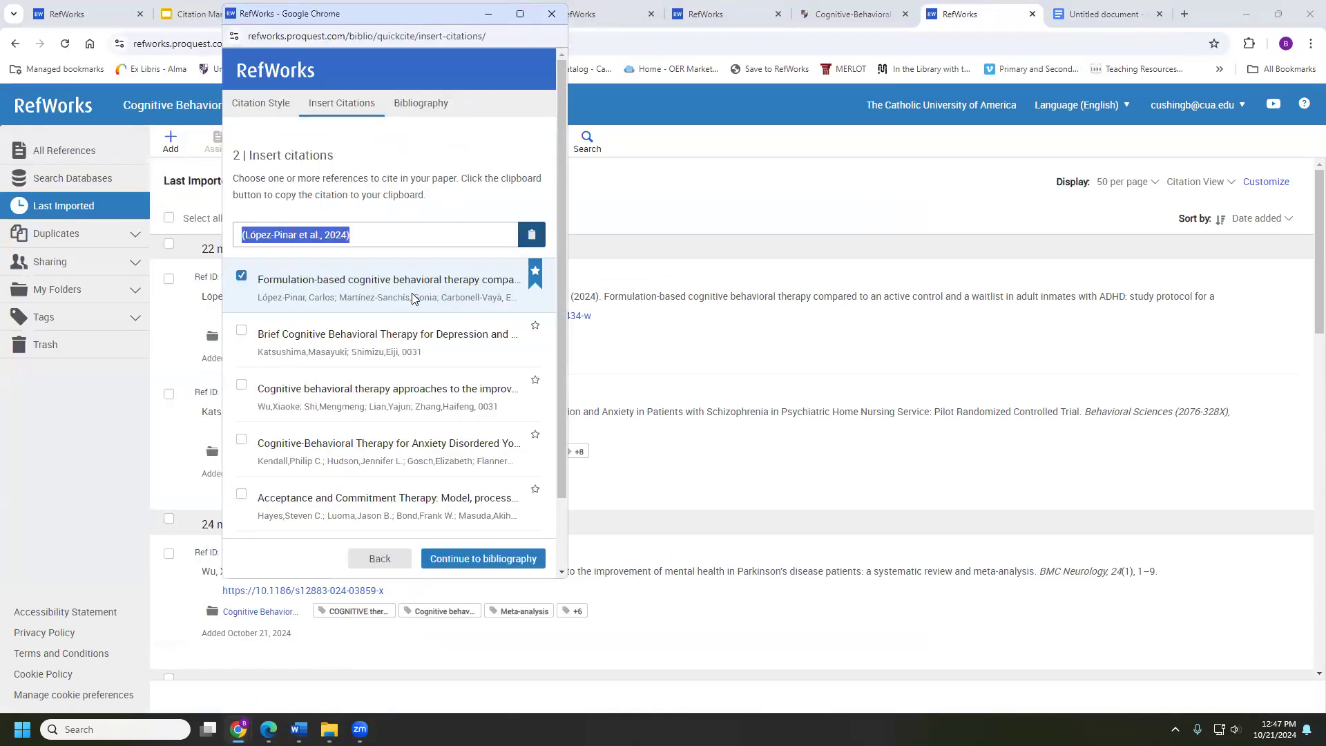
pyautogui.moveTo(413, 288)
pyautogui.moveTo(427, 23); pyautogui.dragTo(369, 66)
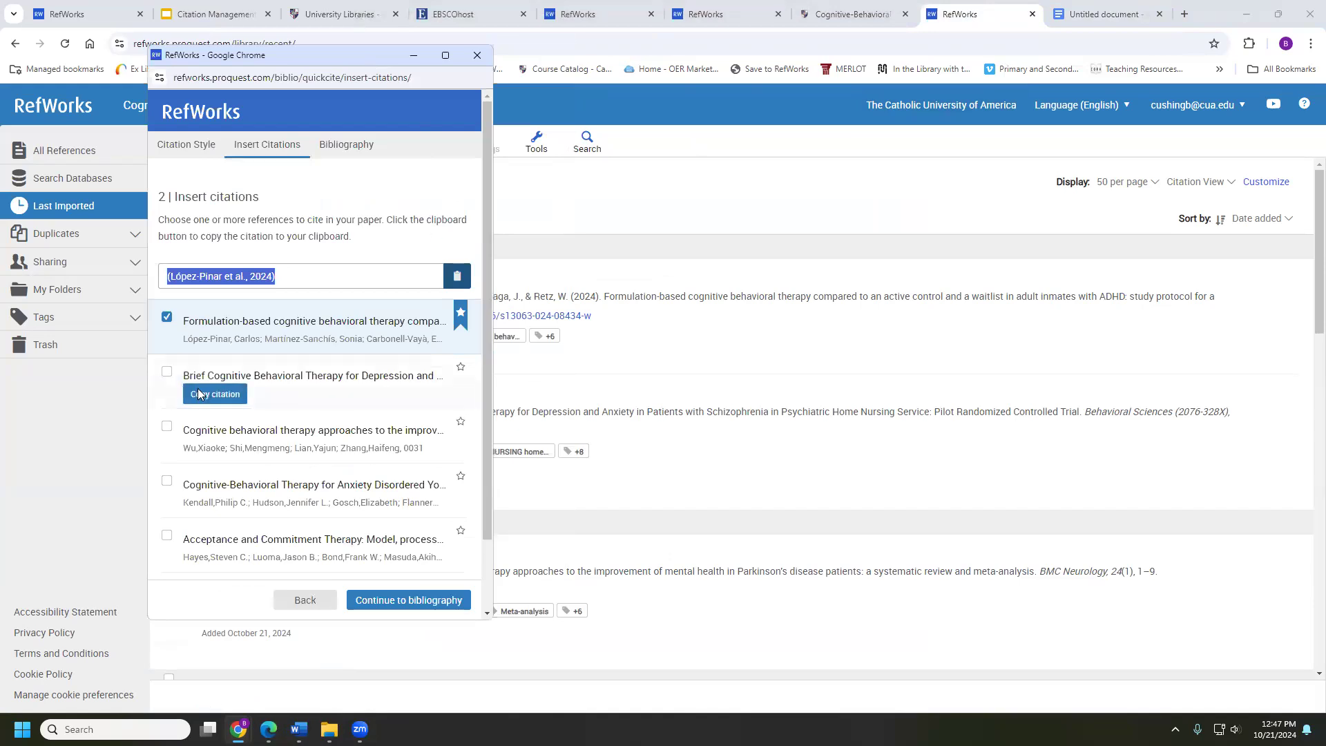
# Try selecting the Katsushima & Shimizu, Wu et al. and Kendall et al. references and preview, then go back
pyautogui.click(167, 371)
pyautogui.click(217, 449)
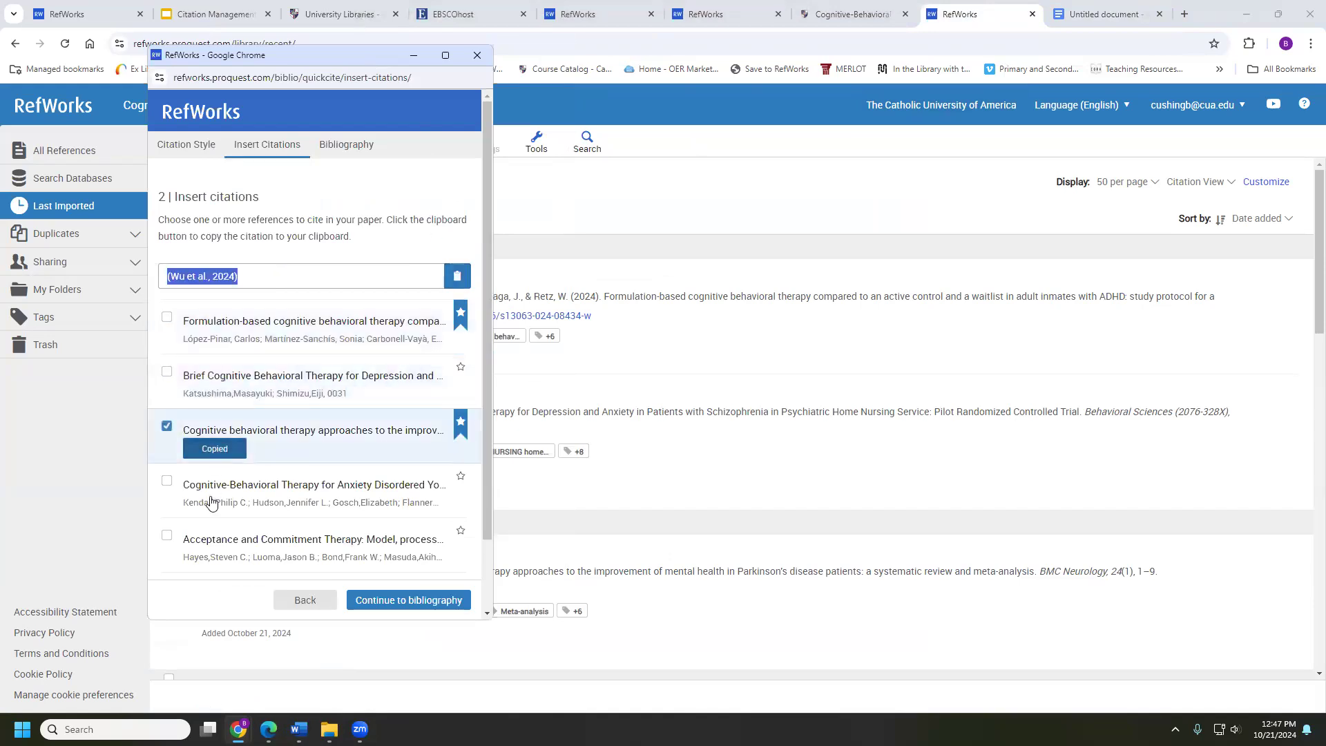
pyautogui.click(213, 503)
pyautogui.scroll(-1, 414, 557)
pyautogui.scroll(1, 412, 556)
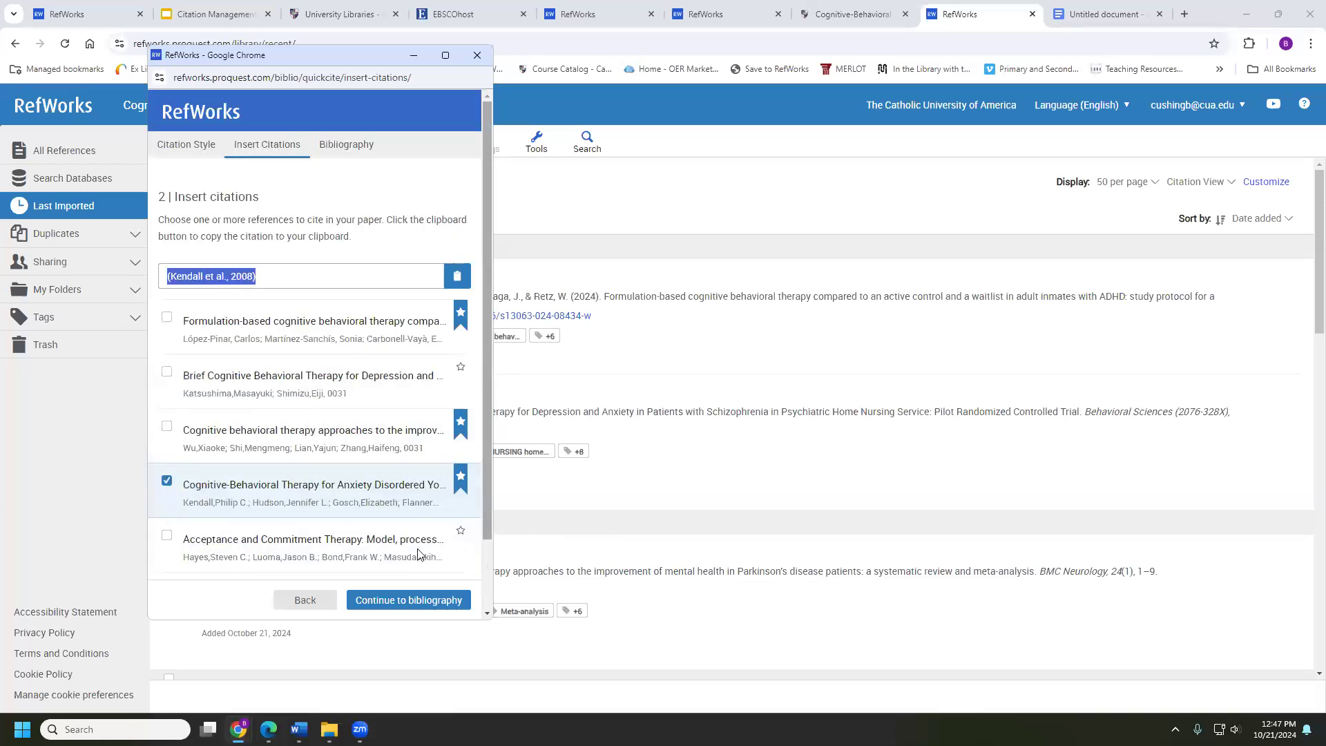
pyautogui.click(419, 602)
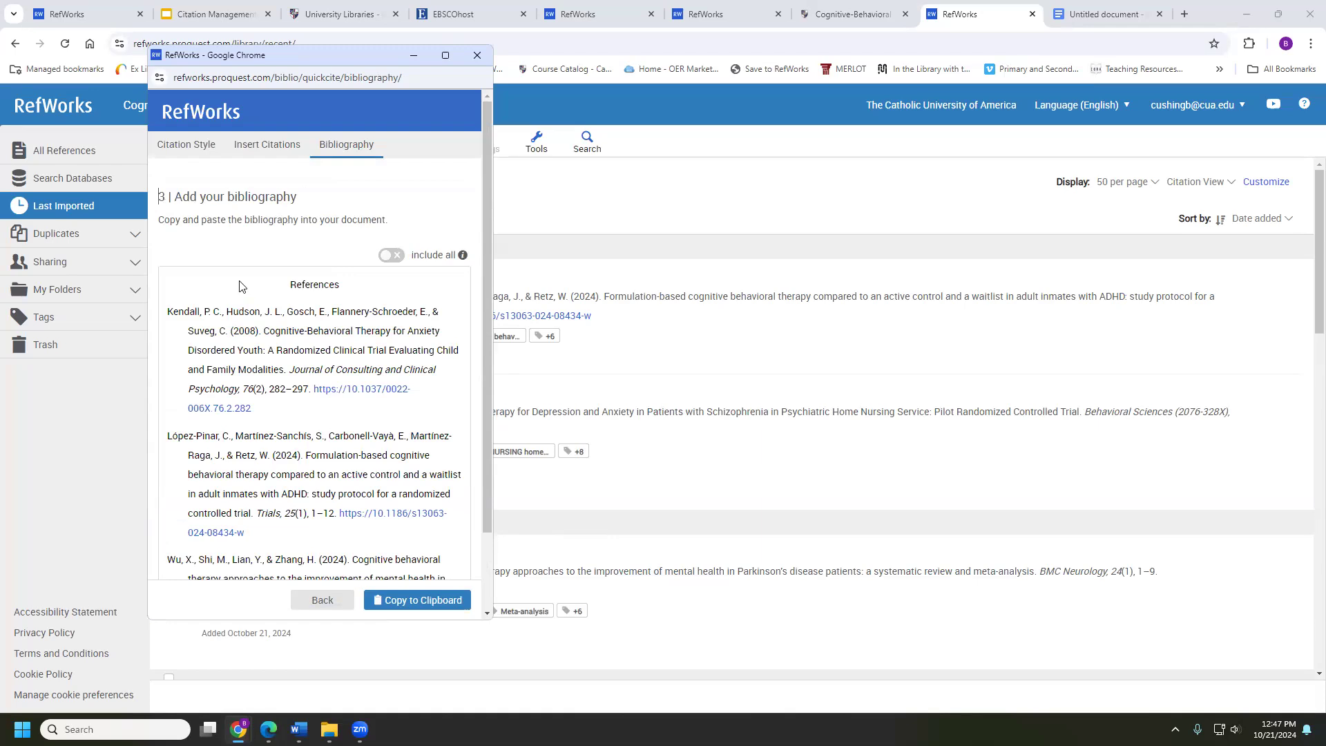
pyautogui.click(342, 600)
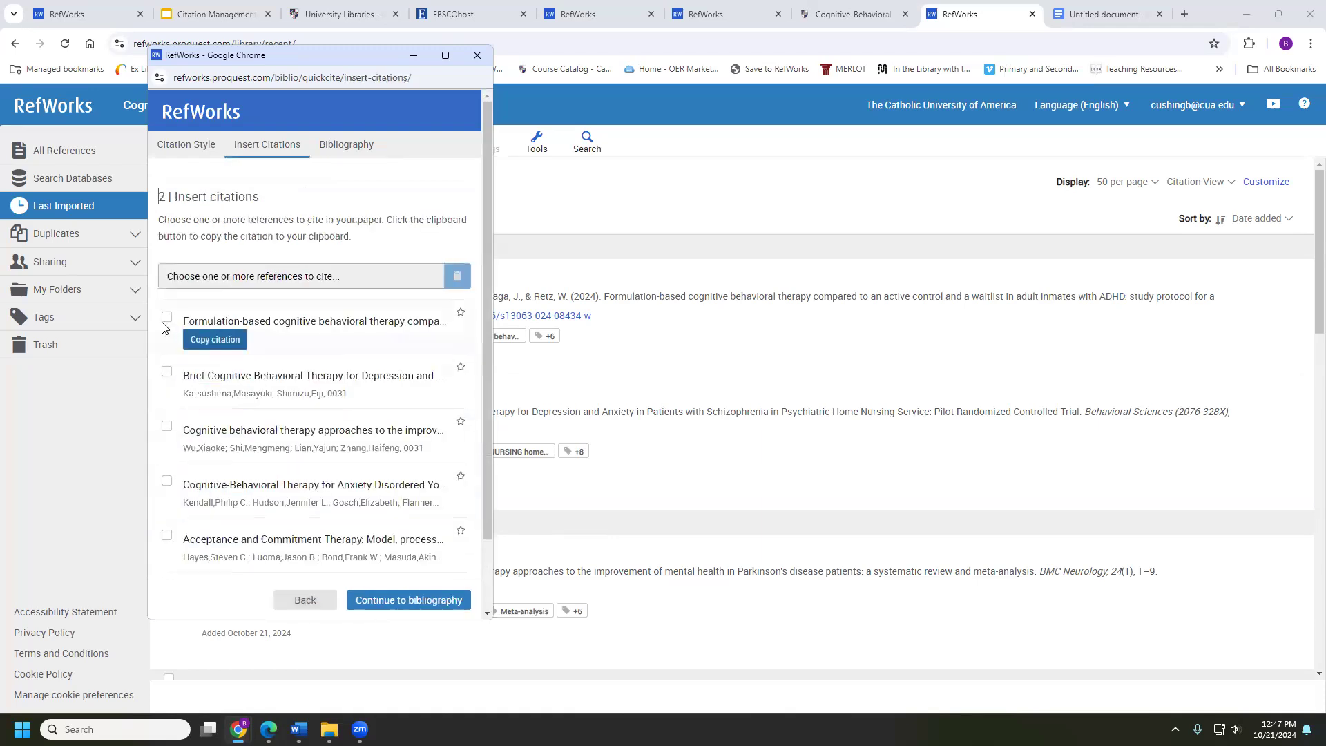
# Build and copy a References list of the López-Pinar, Katsushima & Shimizu and Wu et al. articles
pyautogui.click(167, 317)
pyautogui.click(167, 371)
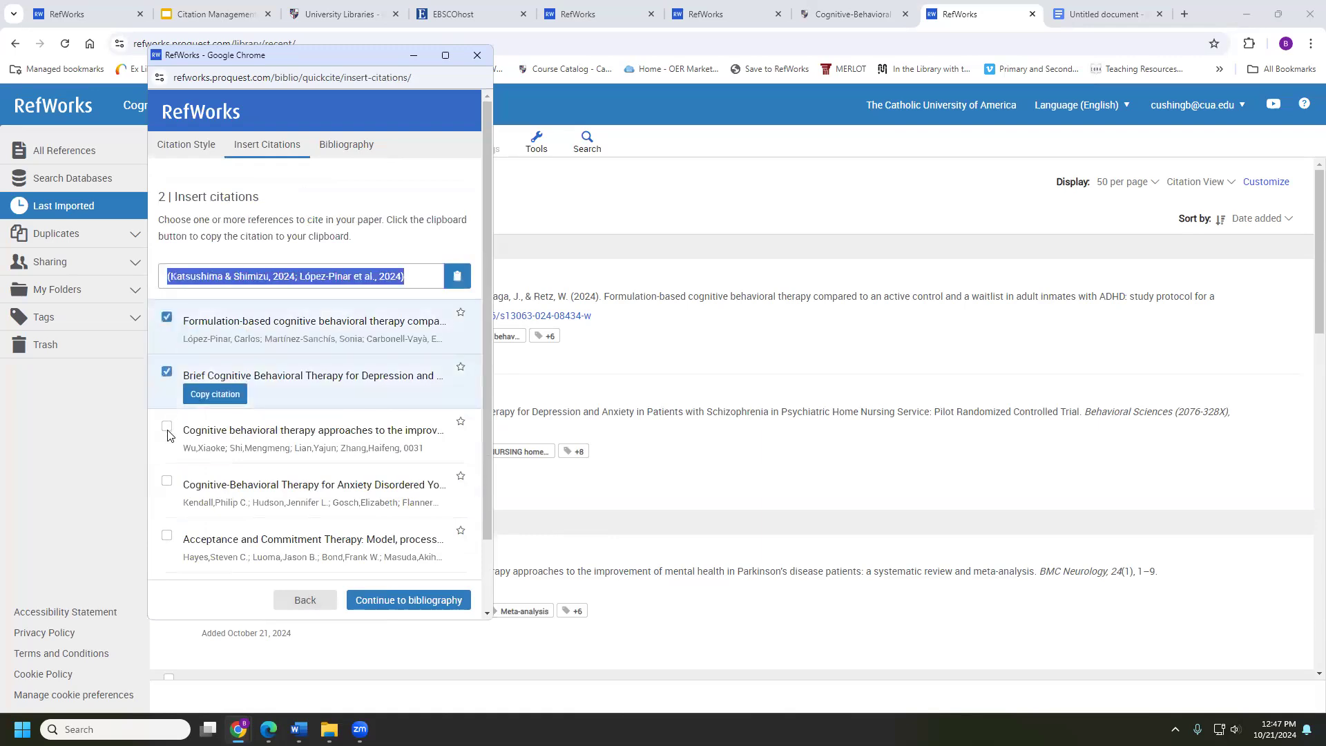
pyautogui.click(166, 426)
pyautogui.click(363, 600)
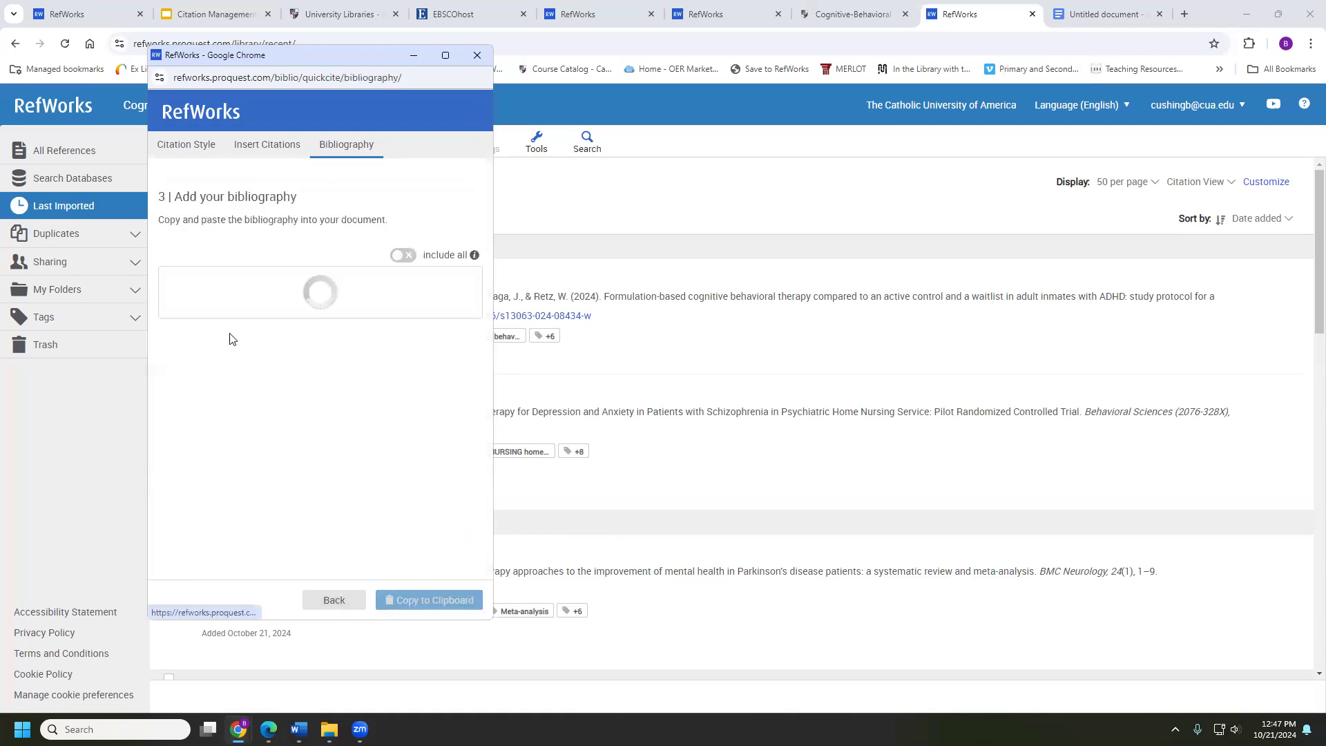
pyautogui.scroll(-2, 322, 385)
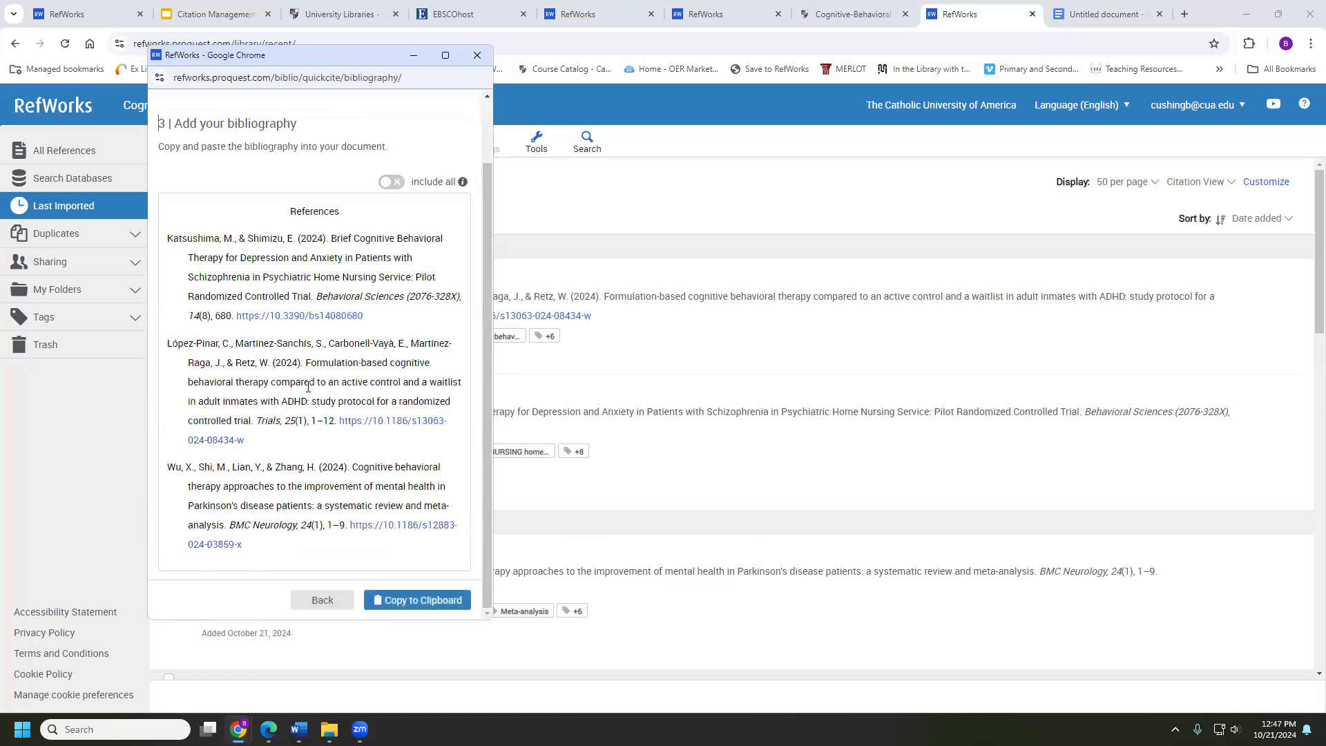
pyautogui.scroll(2, 308, 387)
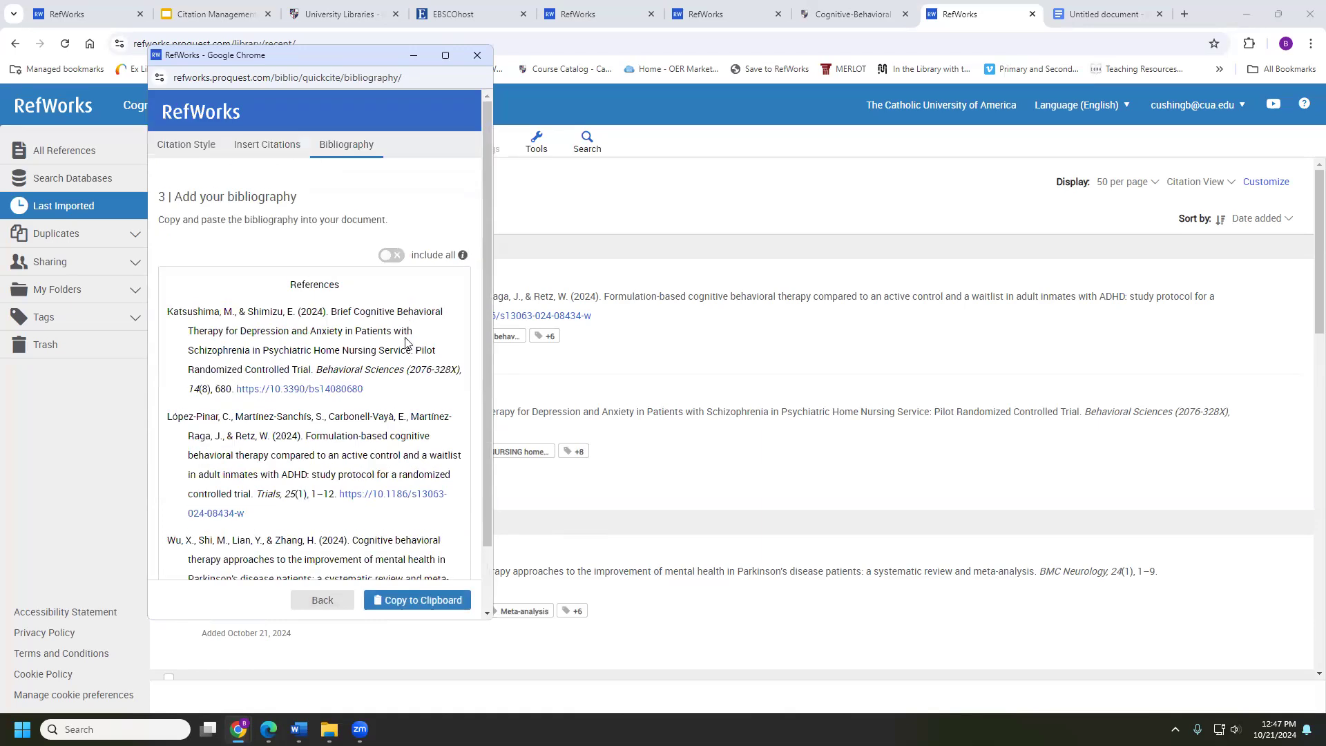
pyautogui.click(399, 601)
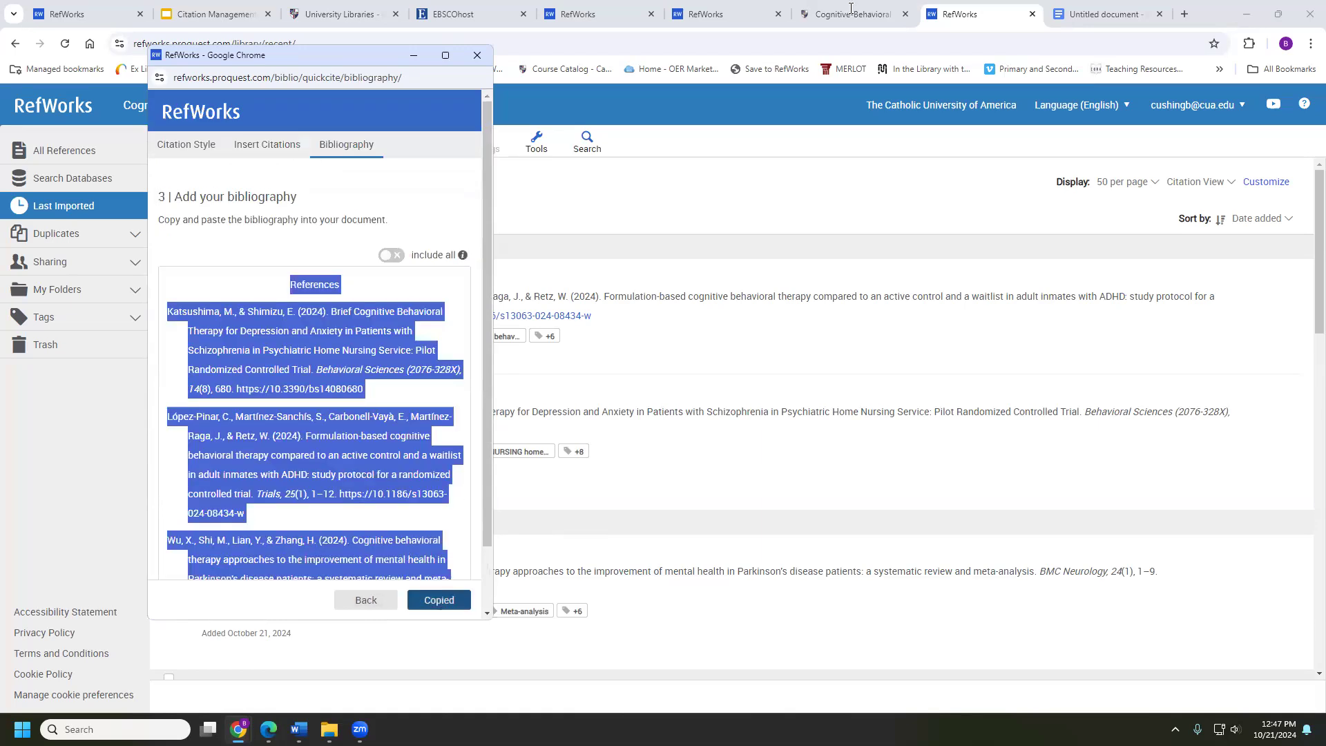
pyautogui.click(1106, 14)
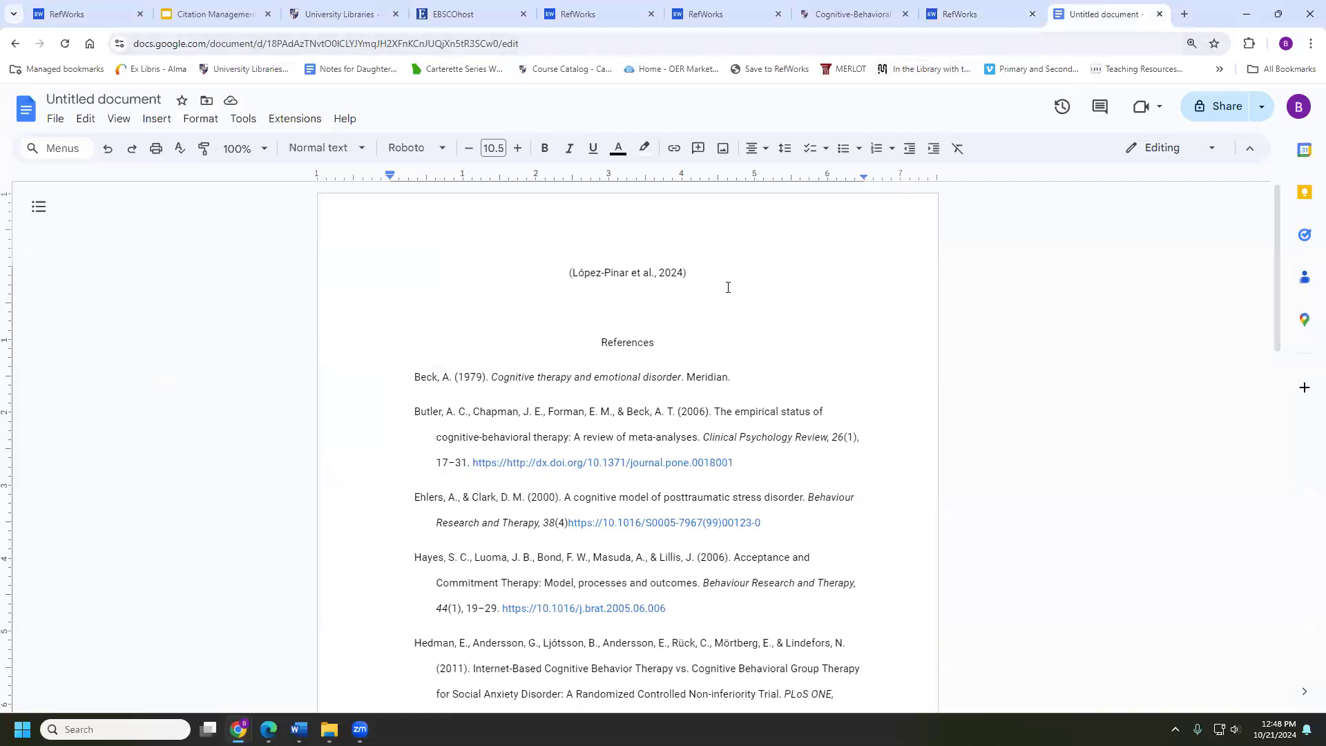
# Paste the three-article References list on a new line below the citation
pyautogui.press('Return')
pyautogui.press('Return')
pyautogui.hotkey('ctrl', 'v')
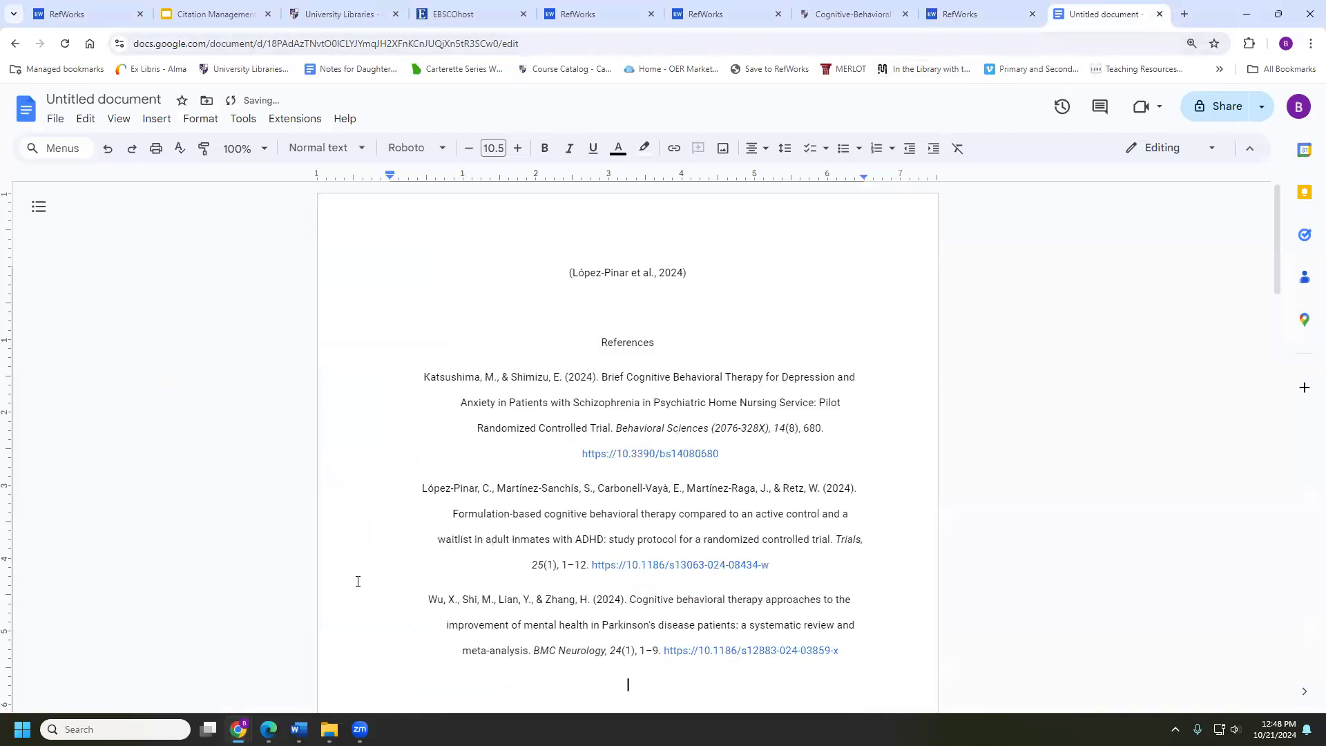
pyautogui.moveTo(238, 730)
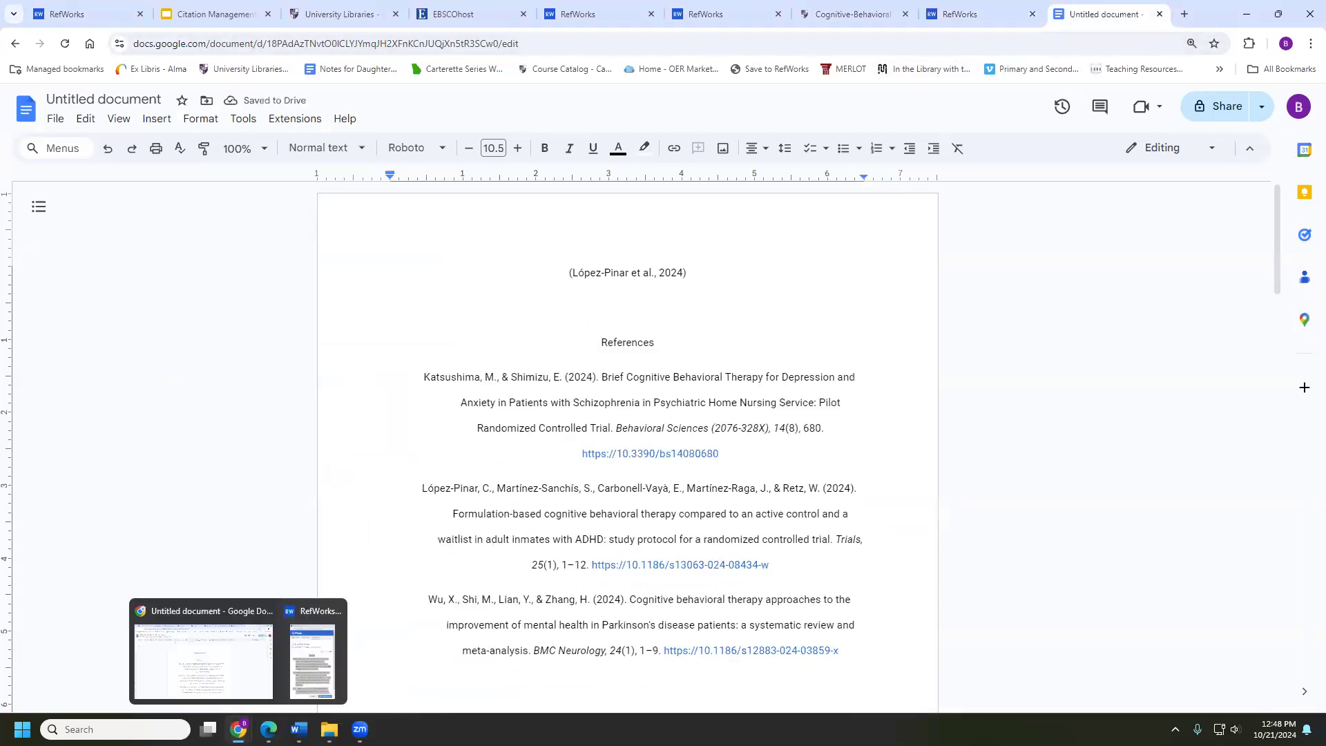
pyautogui.click(299, 668)
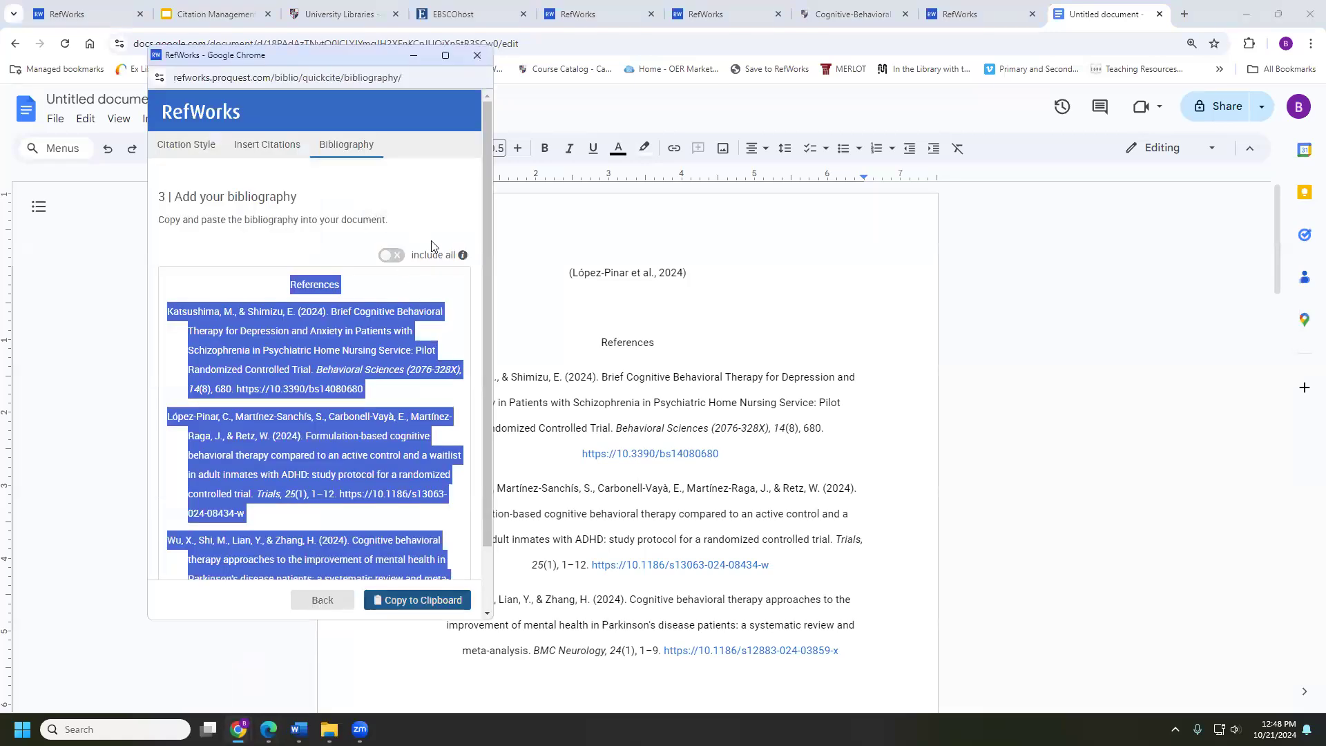
pyautogui.scroll(-1, 417, 264)
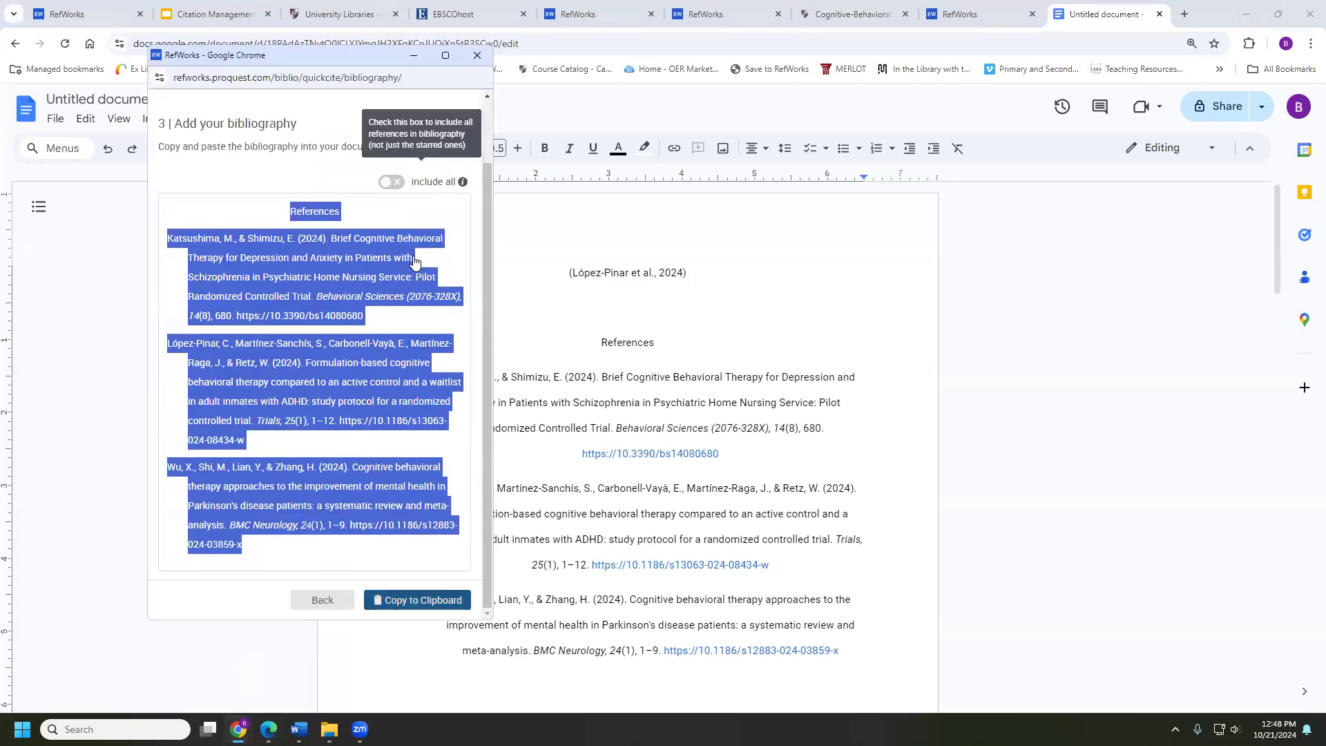
# Copy a bibliography with Include all switched on and paste it below the citation
pyautogui.click(390, 182)
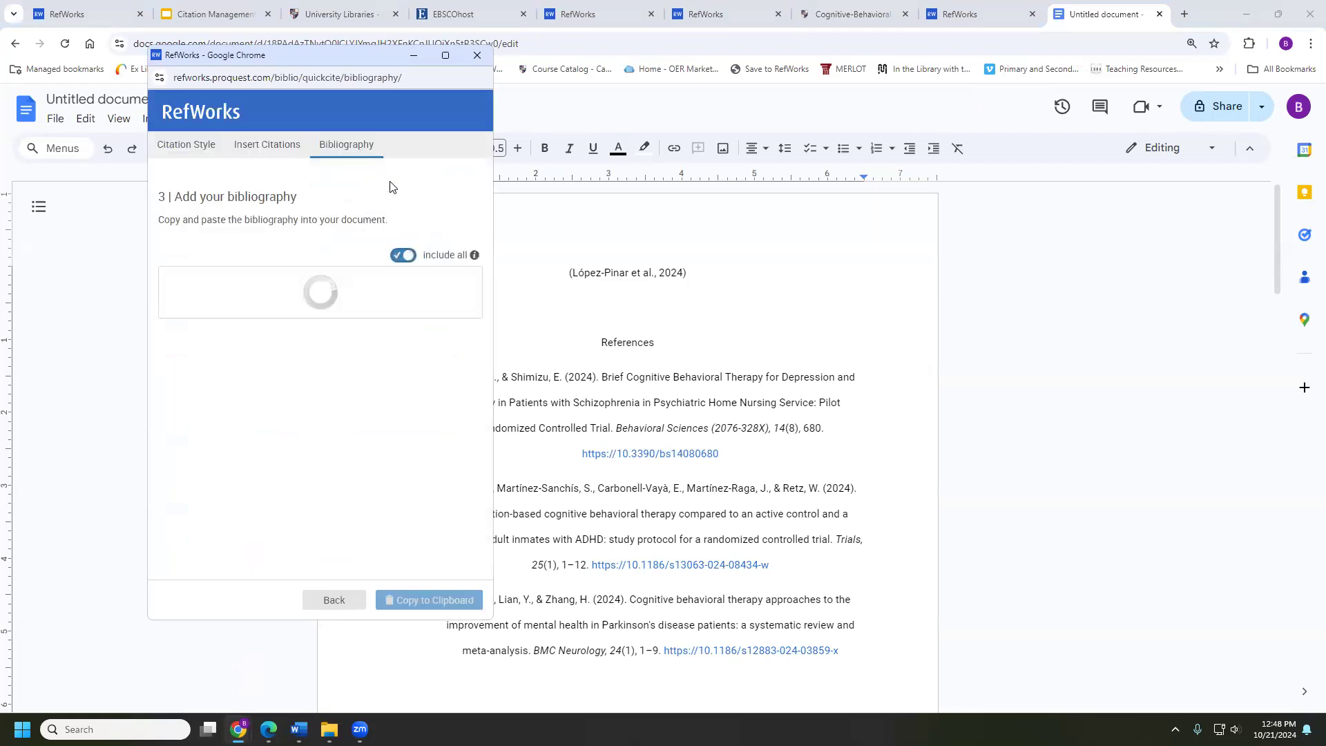
pyautogui.scroll(-6, 338, 318)
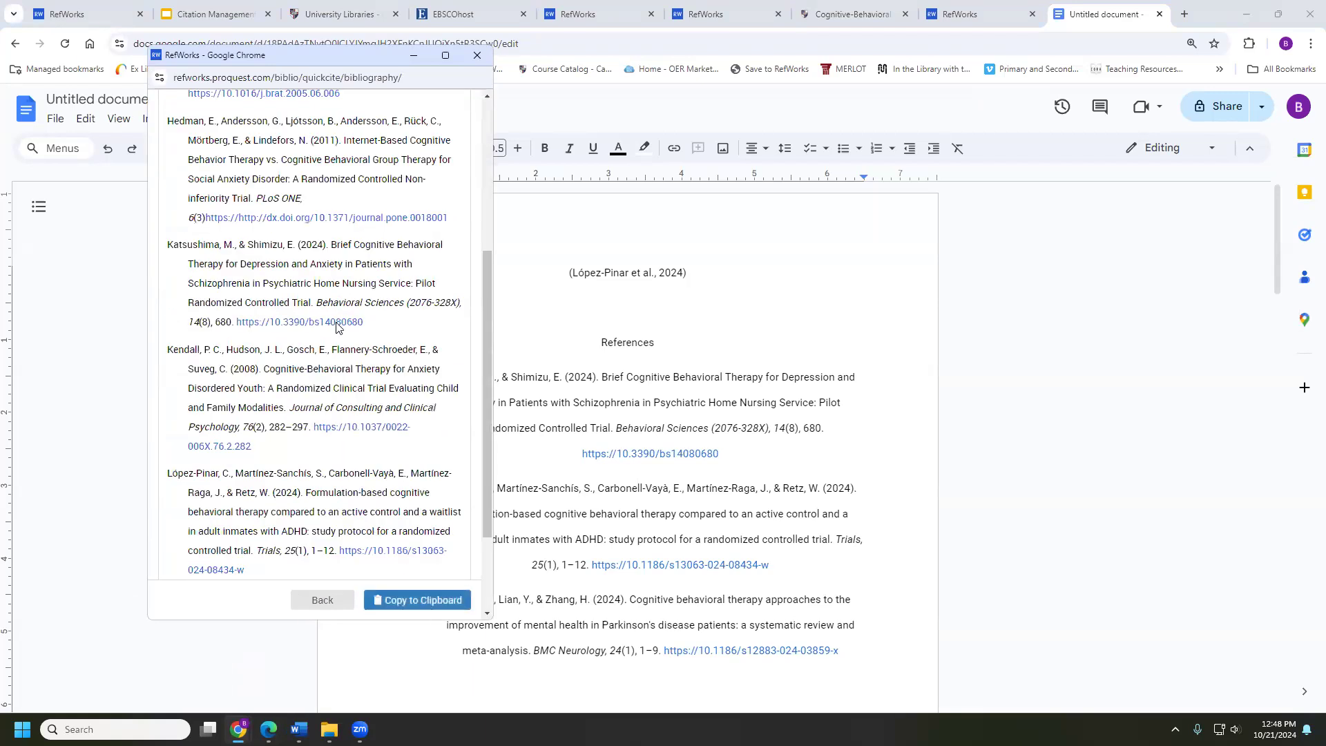
pyautogui.click(391, 602)
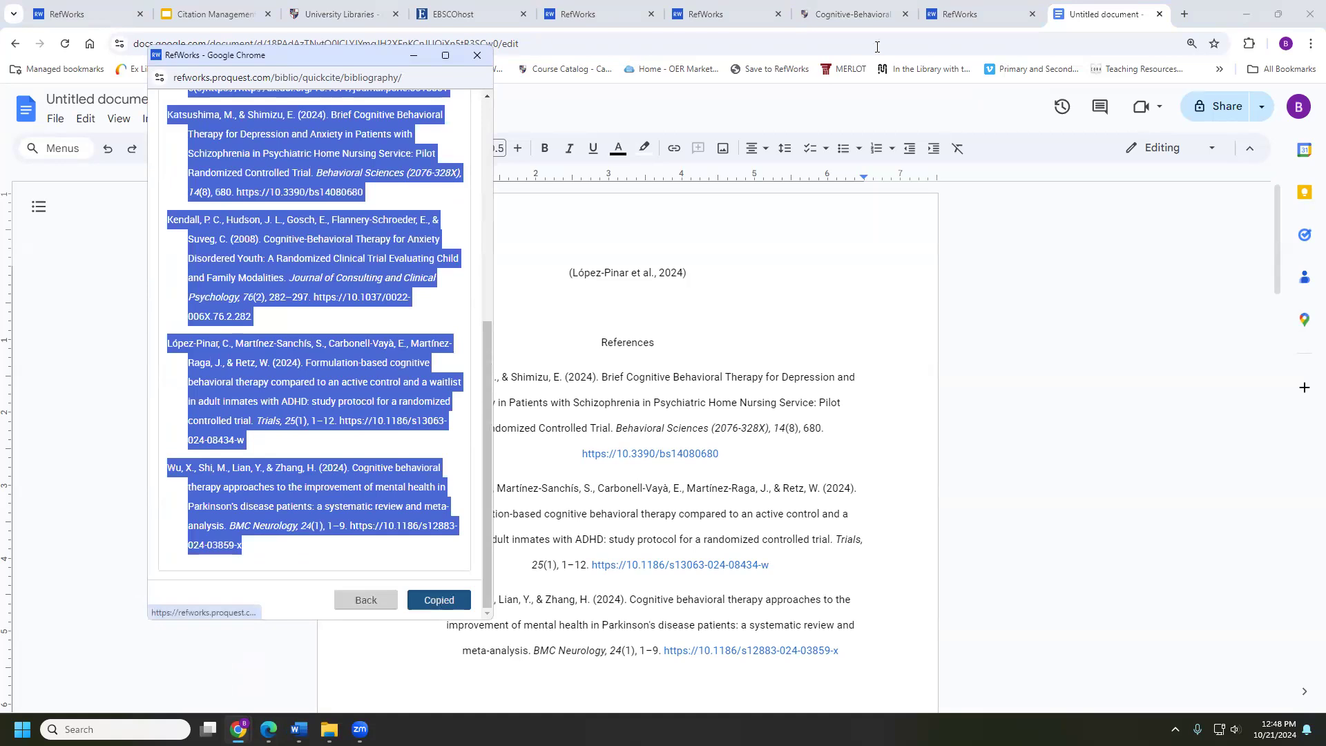
pyautogui.click(672, 297)
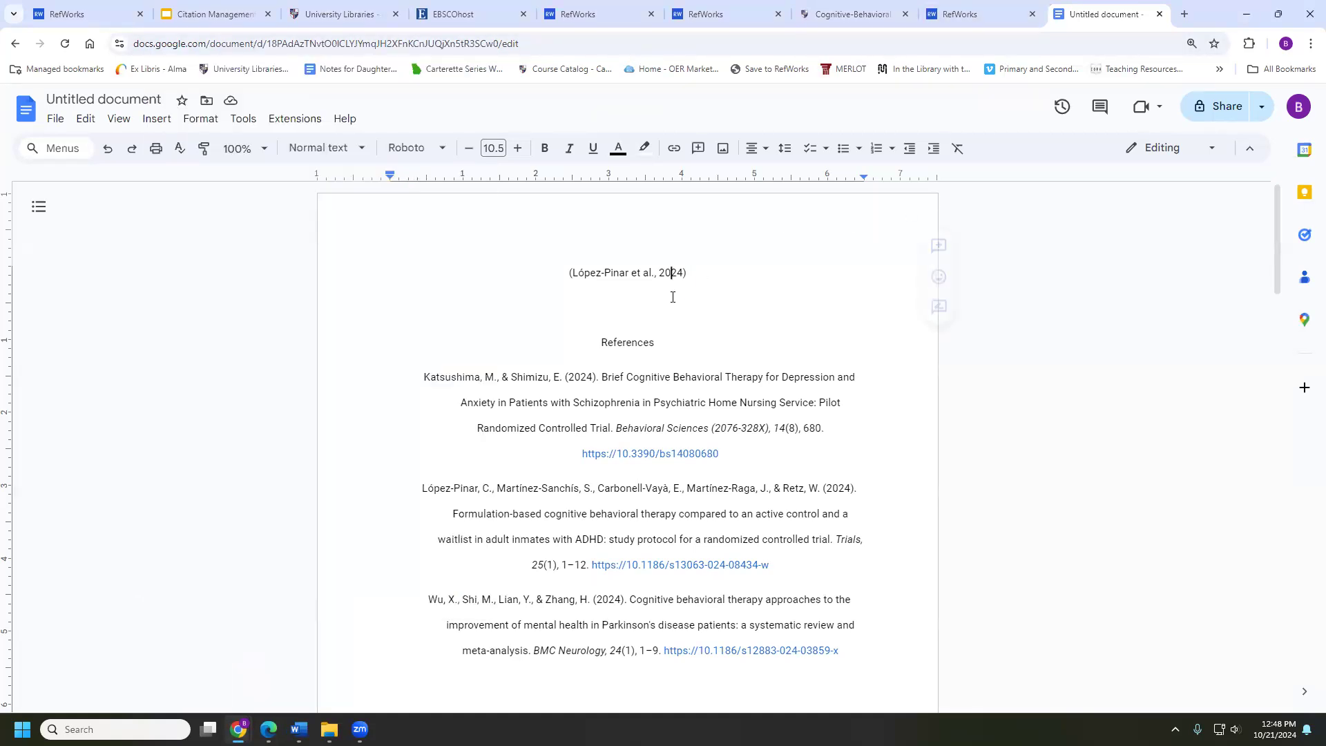
pyautogui.press('Return')
pyautogui.press('Return')
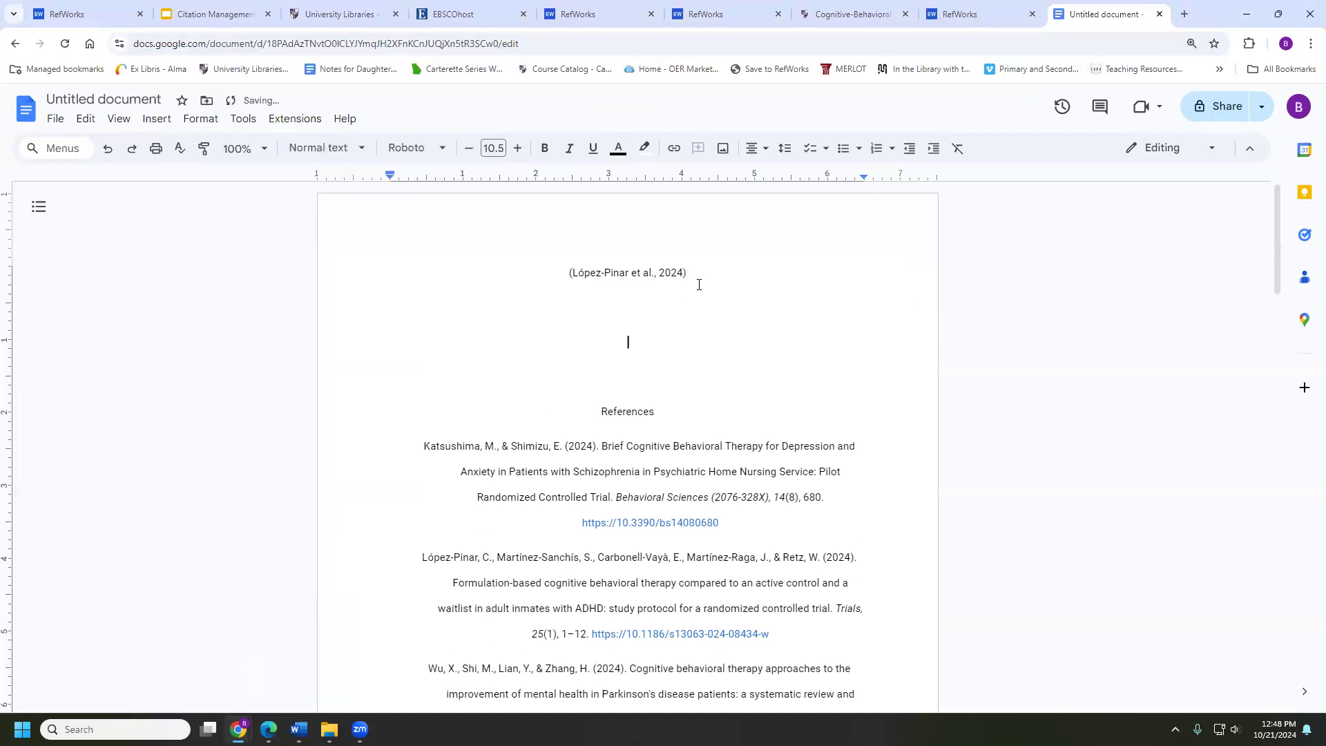
pyautogui.hotkey('ctrl', 'v')
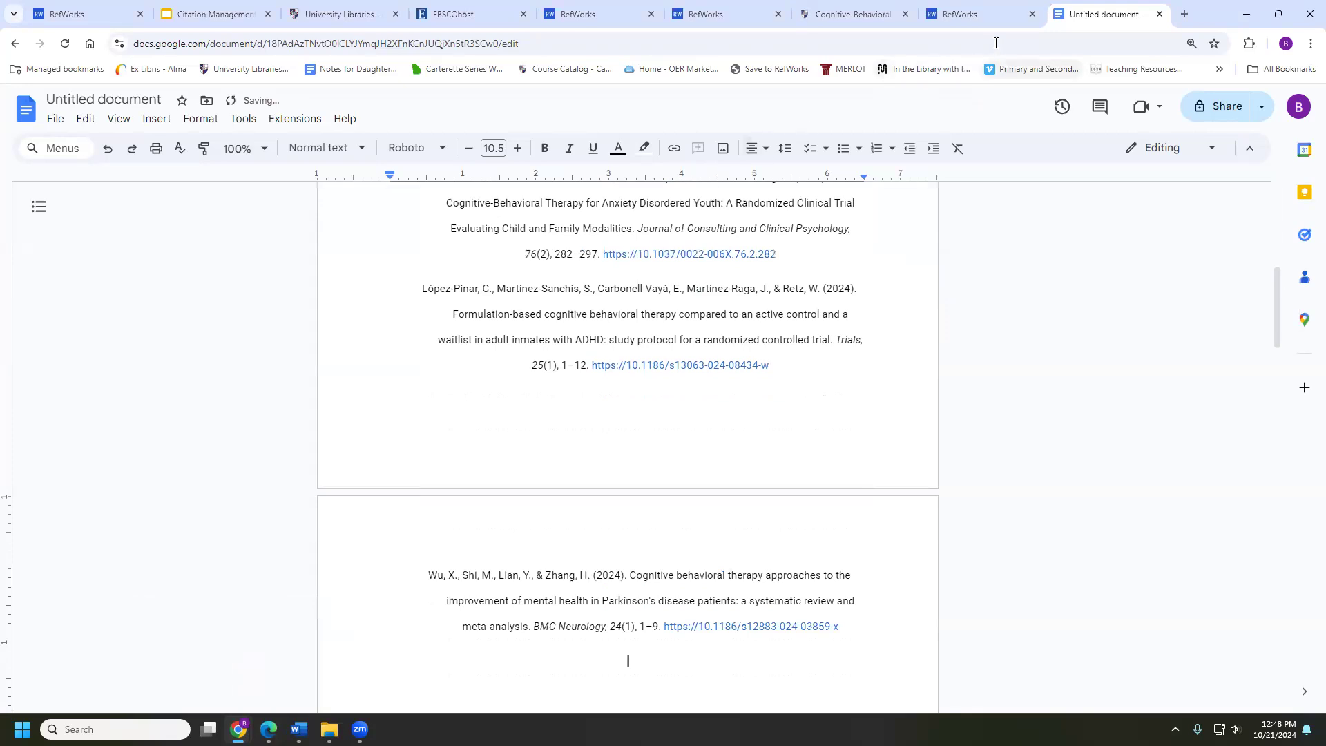
pyautogui.click(984, 11)
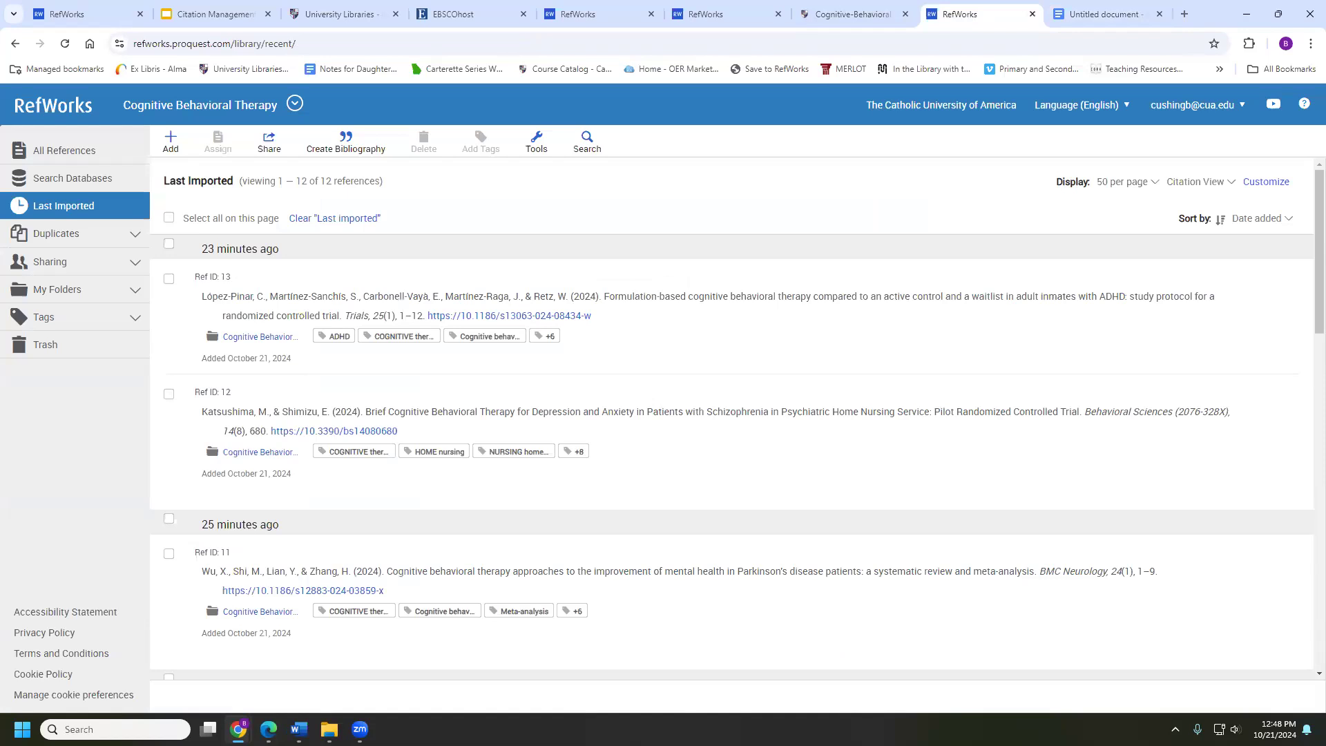
# Switch RefWorks to All References, view the Create Bibliography options, and return to the Google Doc
pyautogui.click(92, 156)
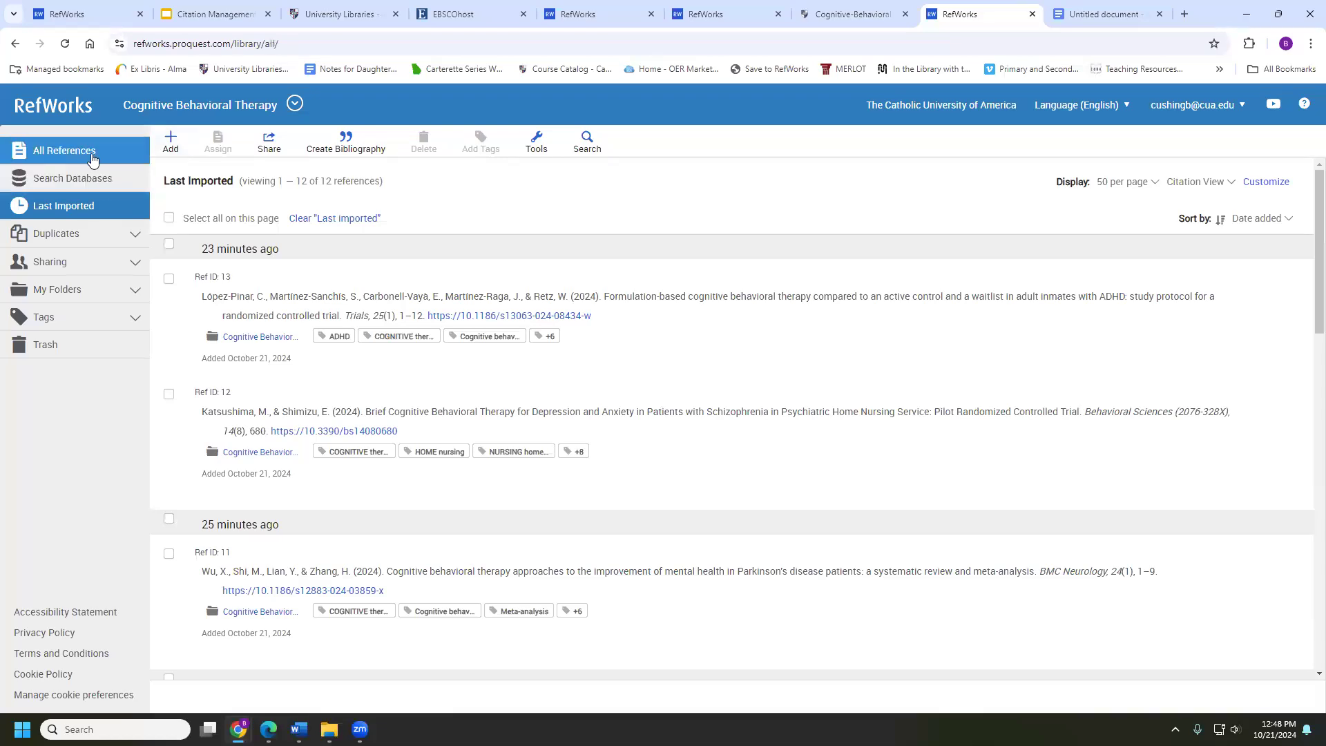
pyautogui.click(348, 145)
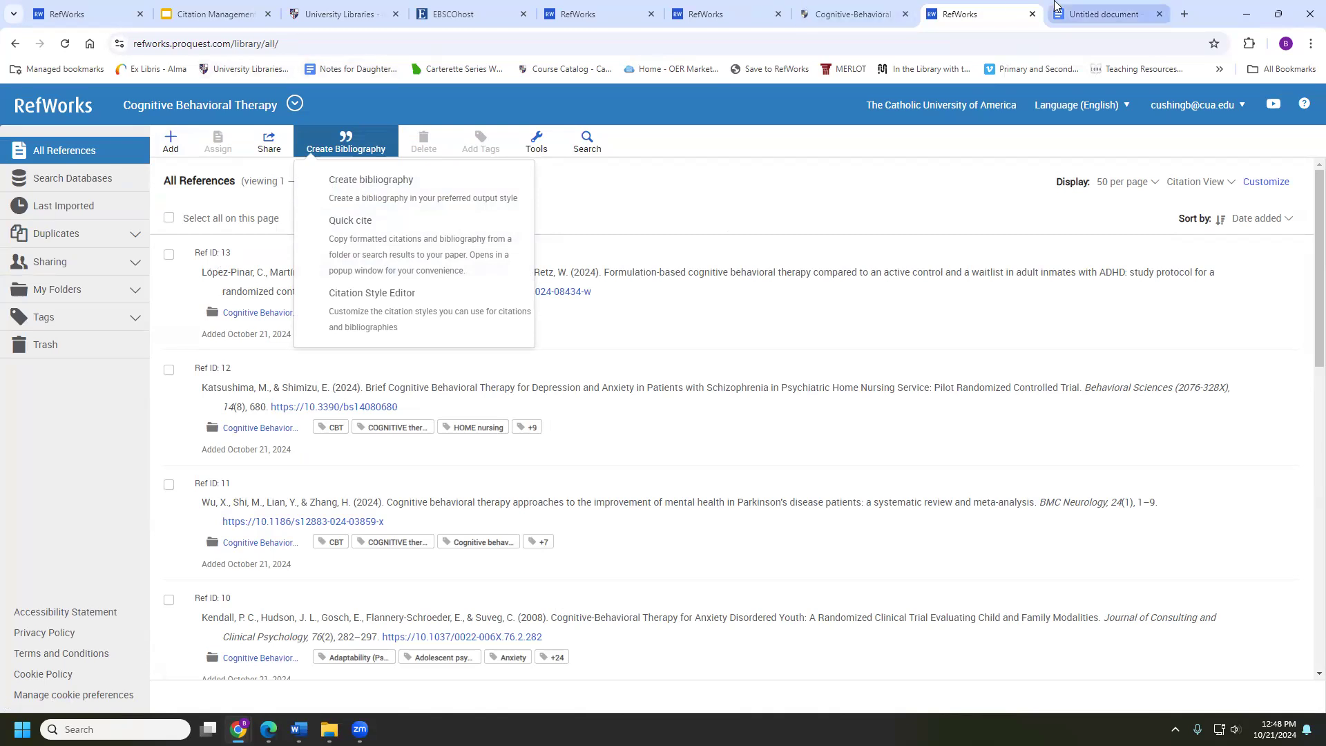
pyautogui.click(1105, 14)
# Go to libraries.catholic.edu and open Citation Tools under Research Help
pyautogui.click(951, 43)
pyautogui.write('libraries.catholic.edu')
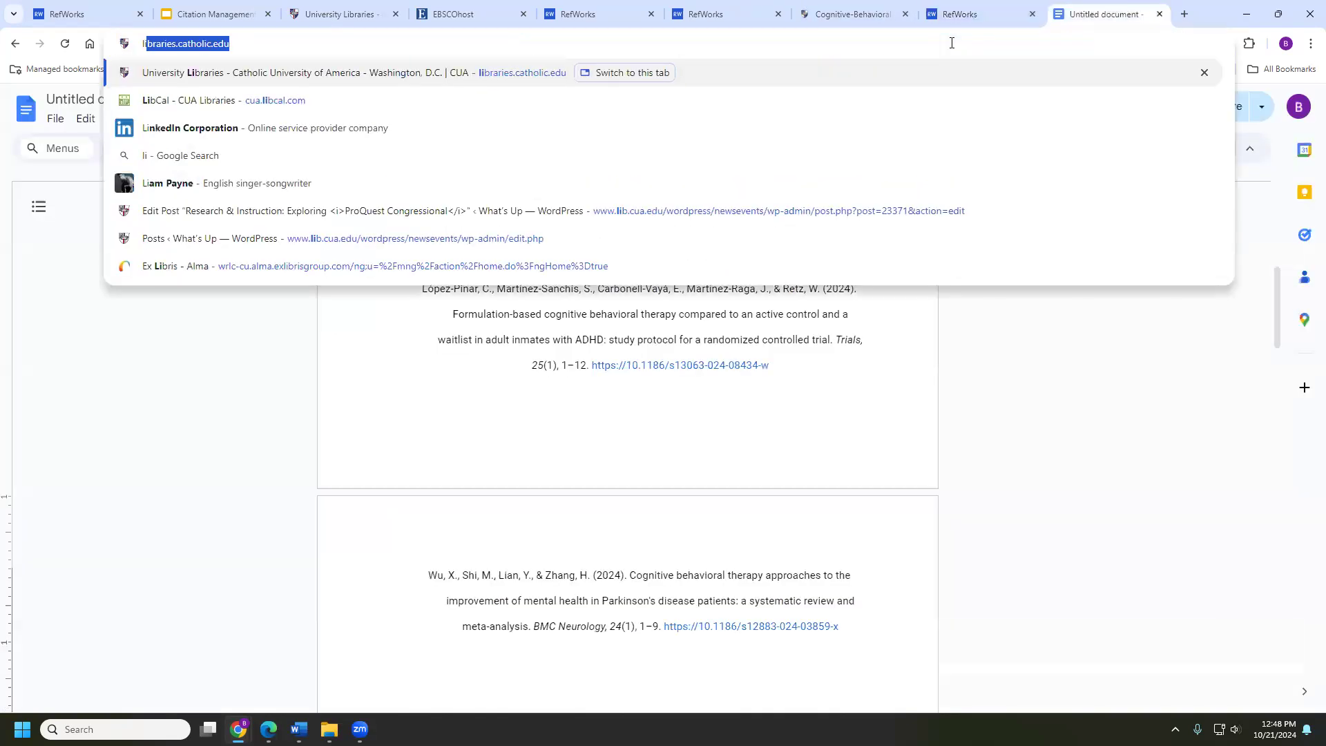
pyautogui.press('Return')
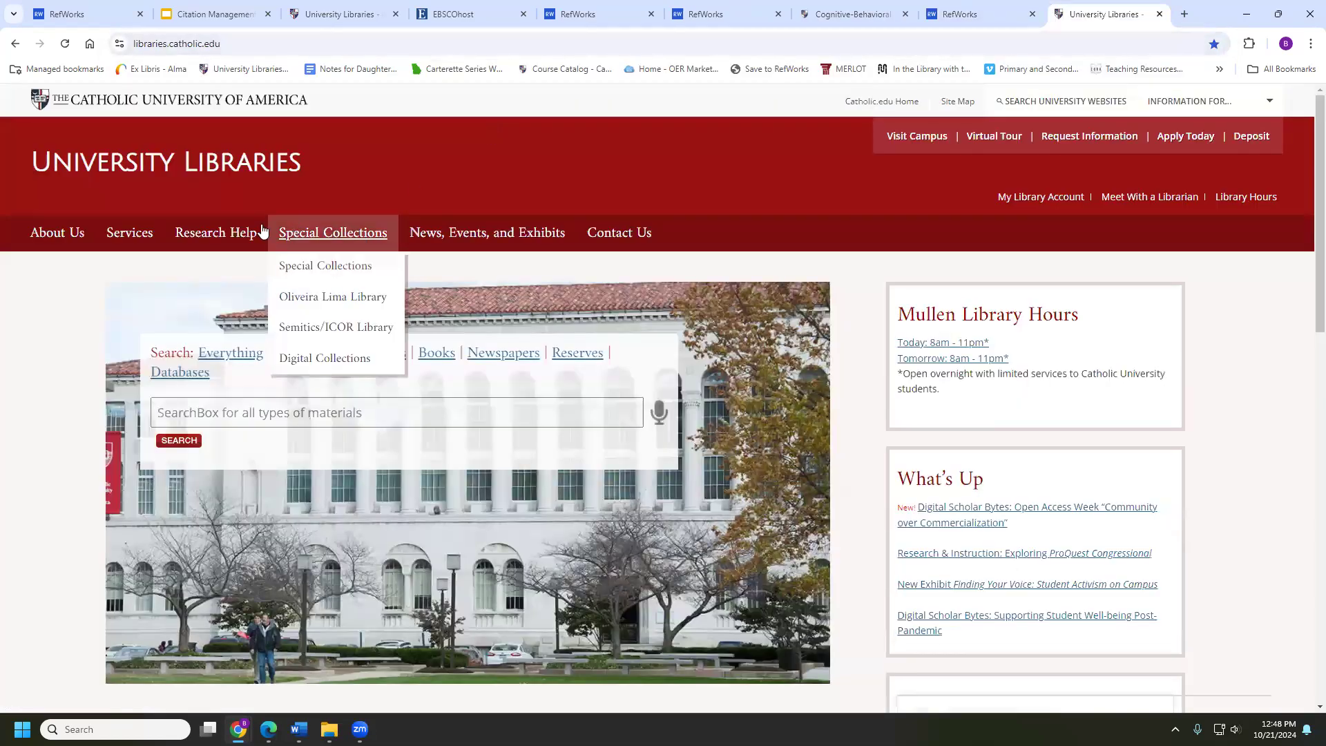
pyautogui.moveTo(235, 234)
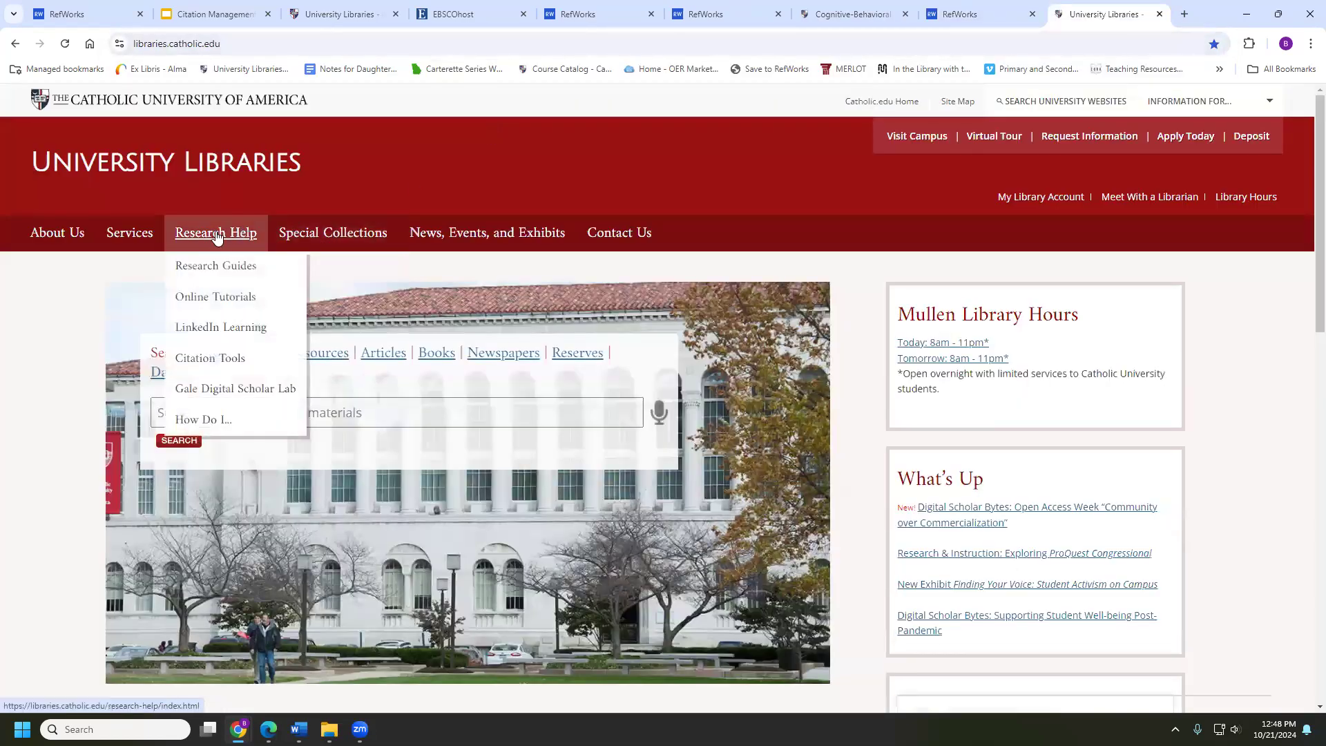
pyautogui.click(211, 363)
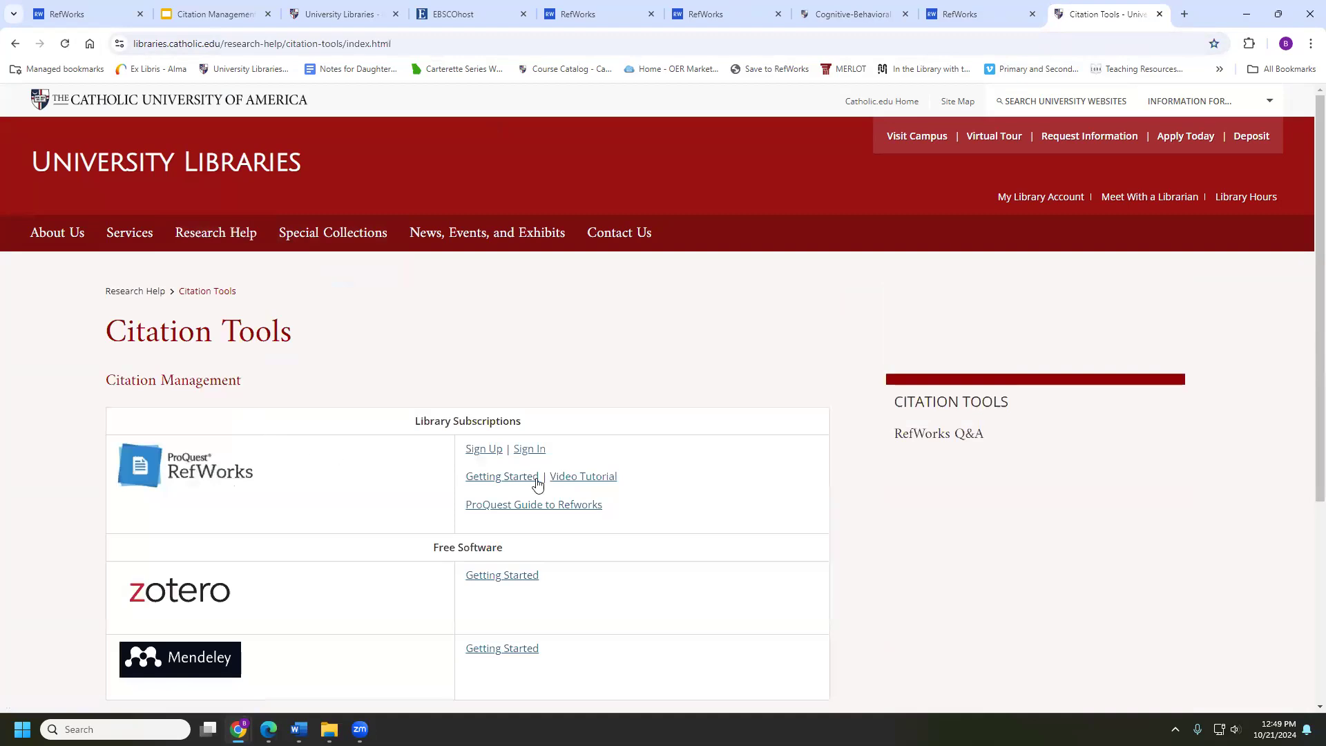